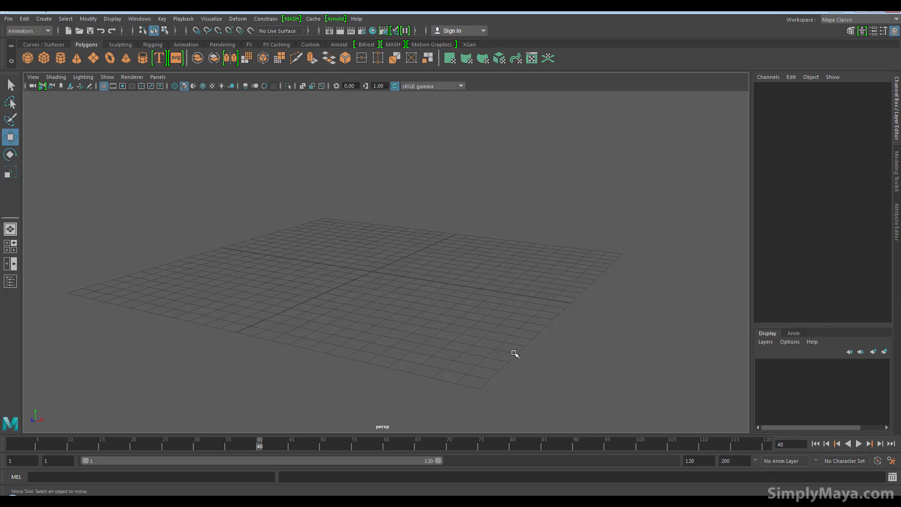
alt+drag(514, 353, 458, 369)
alt+middle_drag(463, 349, 466, 362)
alt+drag(466, 362, 452, 358)
alt+middle_drag(453, 358, 409, 351)
alt+drag(409, 352, 437, 328)
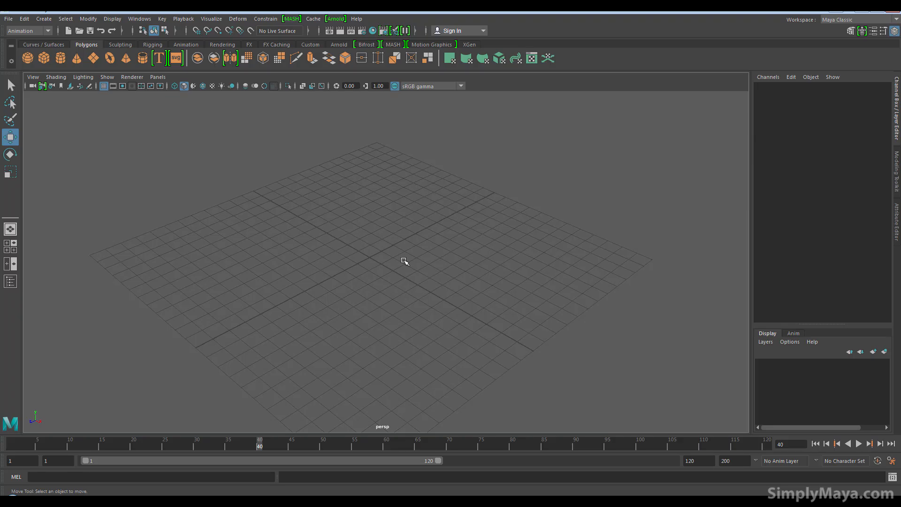
mouse_move(414, 261)
alt+mouse_down()
mouse_move(396, 279)
mouse_move(399, 268)
alt+mouse_up()
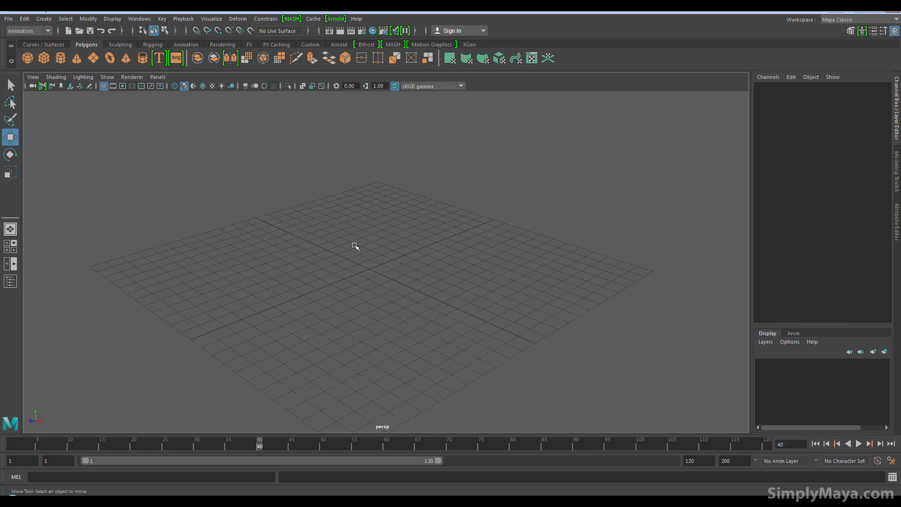
- Import the file batman_for_sim.obj from the project's data folder into the scene
click(9, 19)
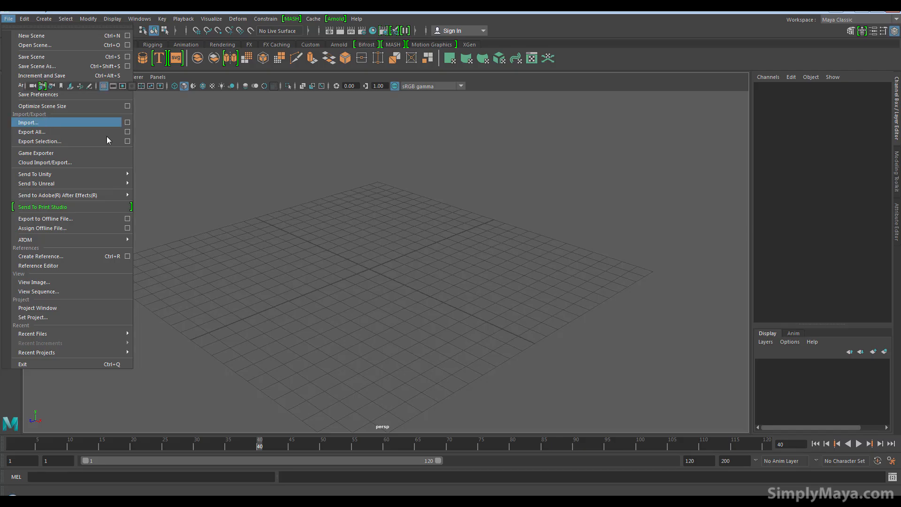
click(47, 123)
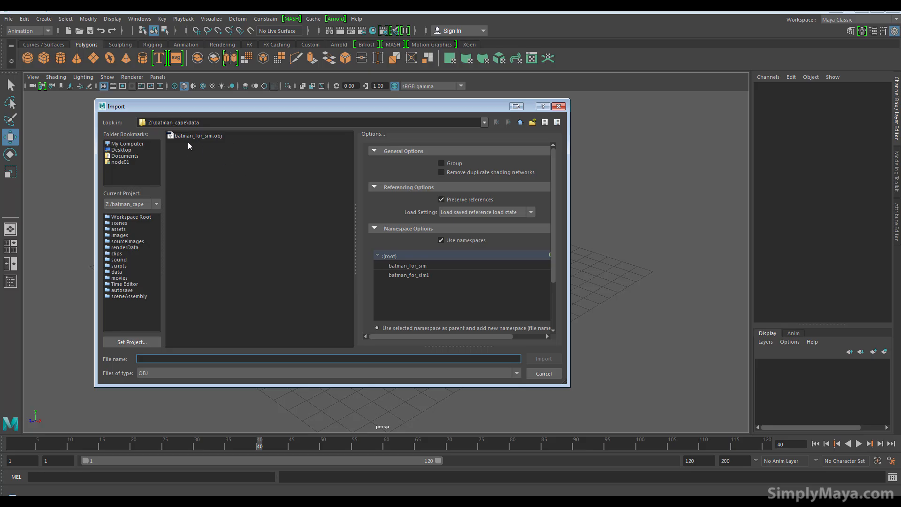
double_click(214, 137)
click(450, 267)
key(w)
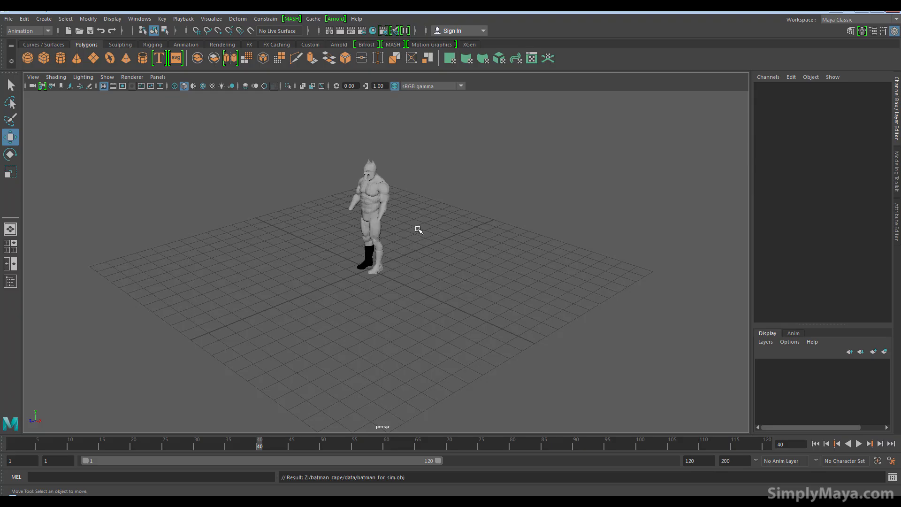
- Examine the imported Batman mesh from several angles, paying attention to the shading of the black boot
alt+drag(408, 221, 446, 243)
alt+right_drag(446, 243, 553, 298)
alt+middle_drag(553, 299, 559, 405)
alt+drag(559, 406, 524, 377)
alt+middle_drag(524, 377, 534, 336)
alt+right_drag(496, 348, 543, 349)
click(369, 183)
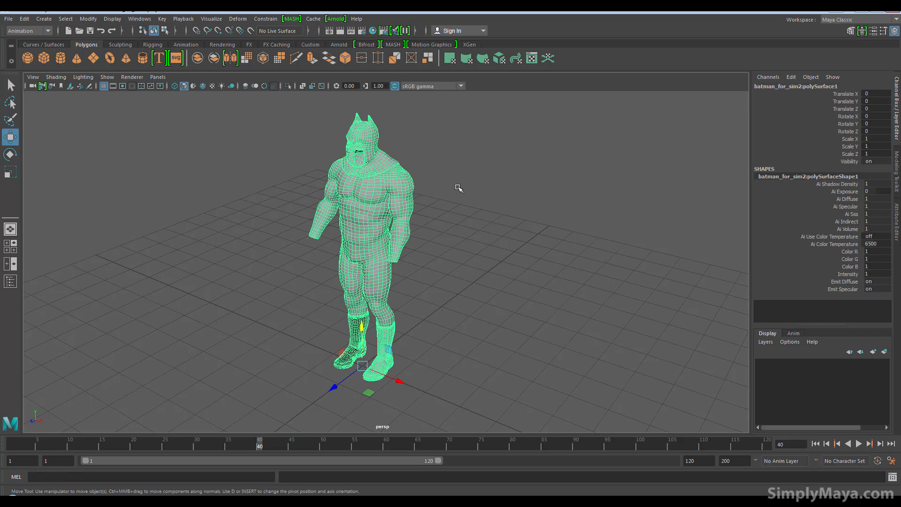
alt+drag(449, 246, 477, 247)
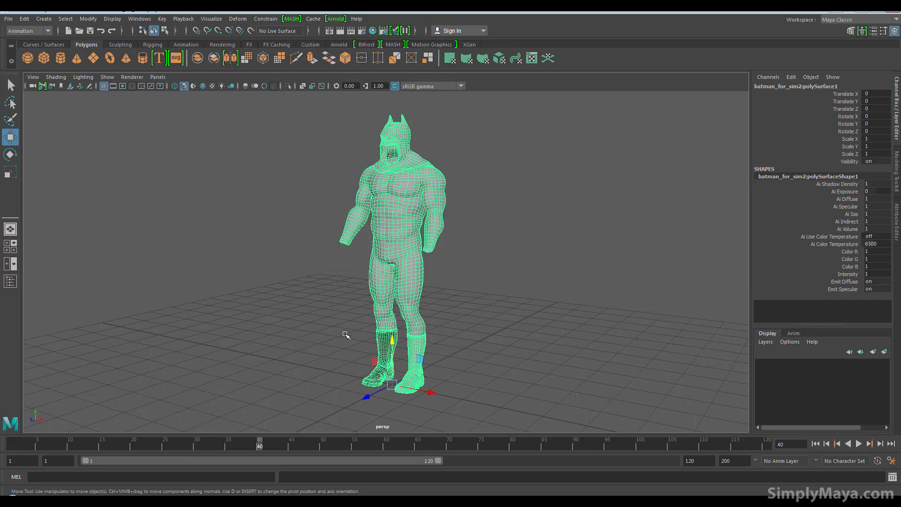
click(474, 270)
alt+drag(484, 275, 473, 290)
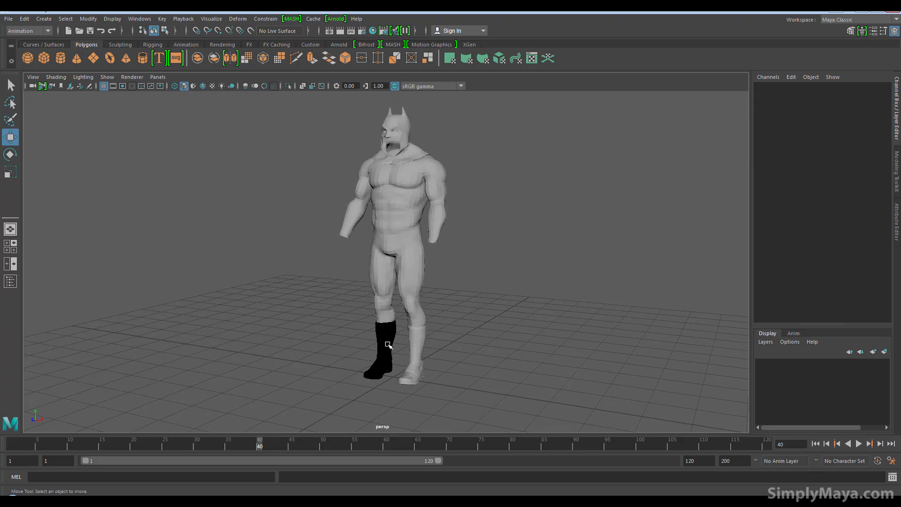
click(388, 346)
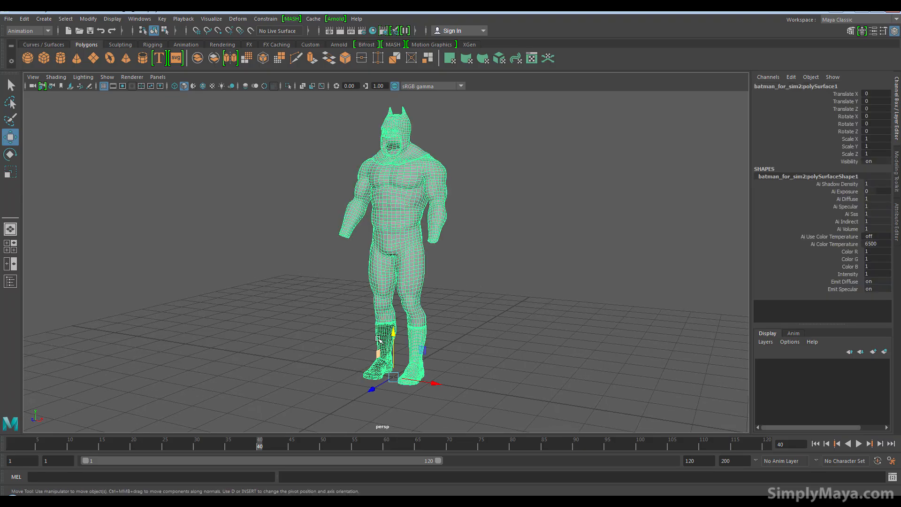
alt+drag(354, 329, 332, 311)
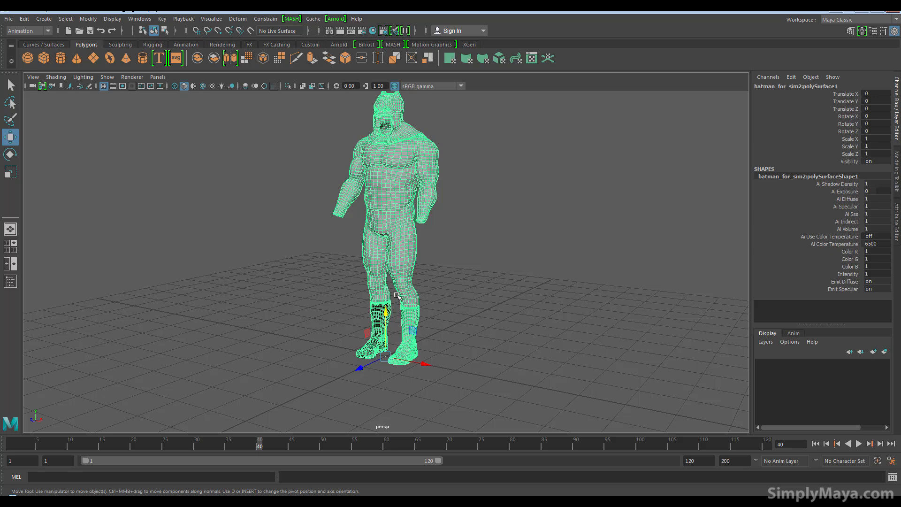
click(504, 271)
click(377, 323)
key(5)
click(465, 248)
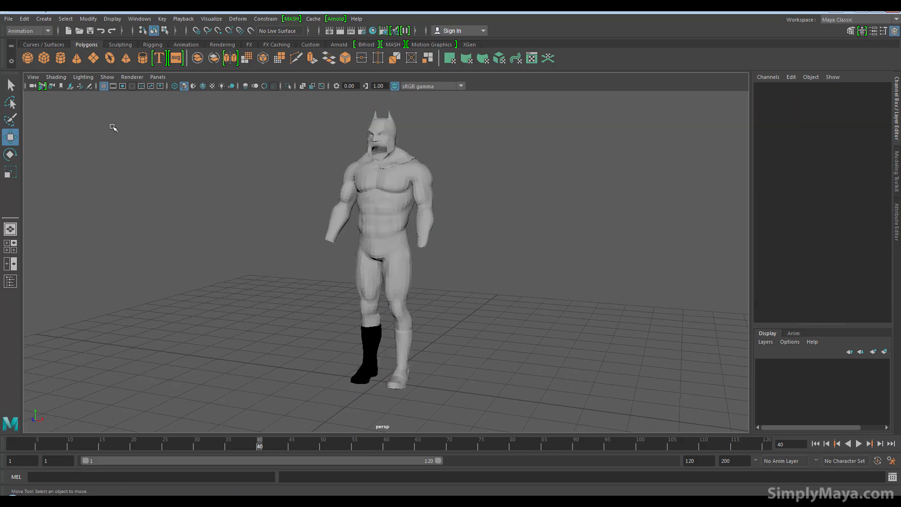
- Switch the viewport's two-sided lighting off and back on to compare the shading of the boots
click(87, 78)
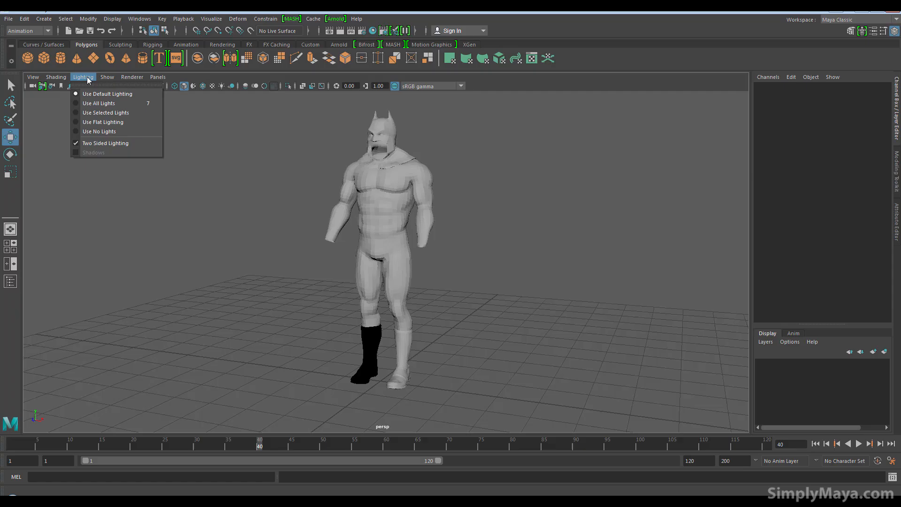
click(104, 145)
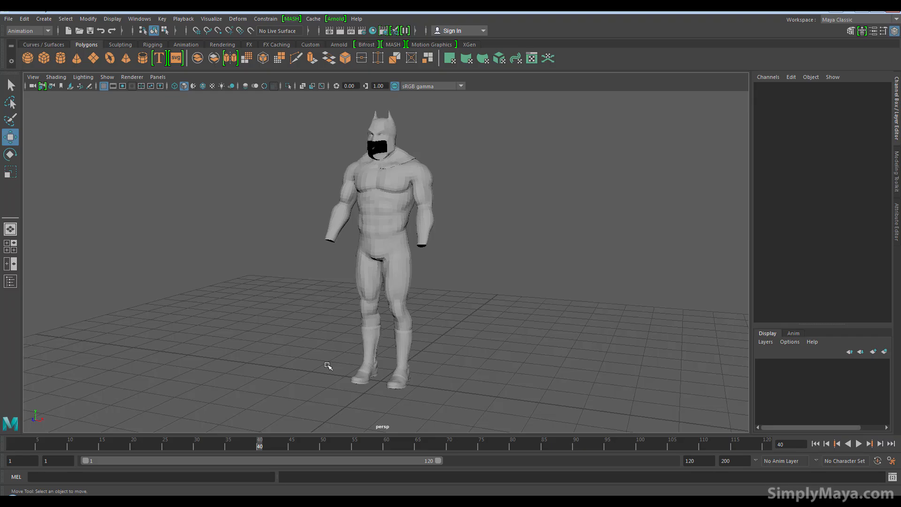
alt+drag(263, 358, 281, 328)
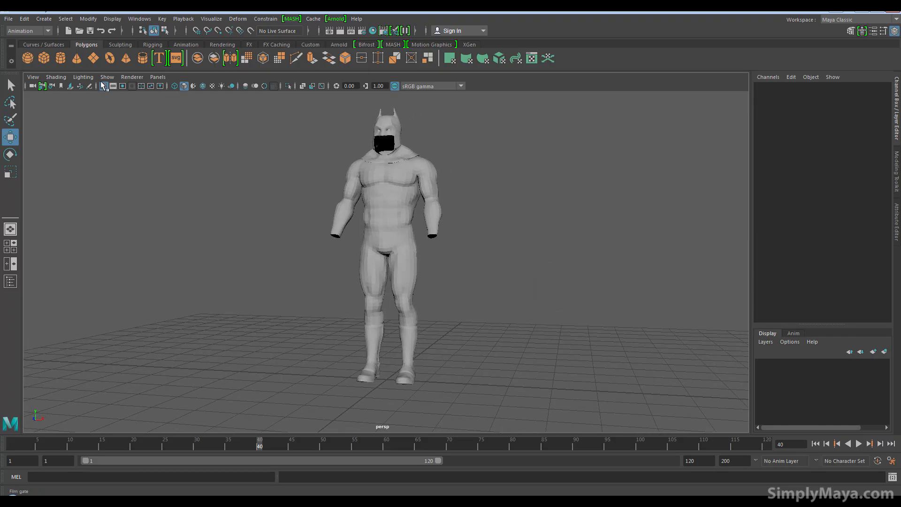
click(83, 77)
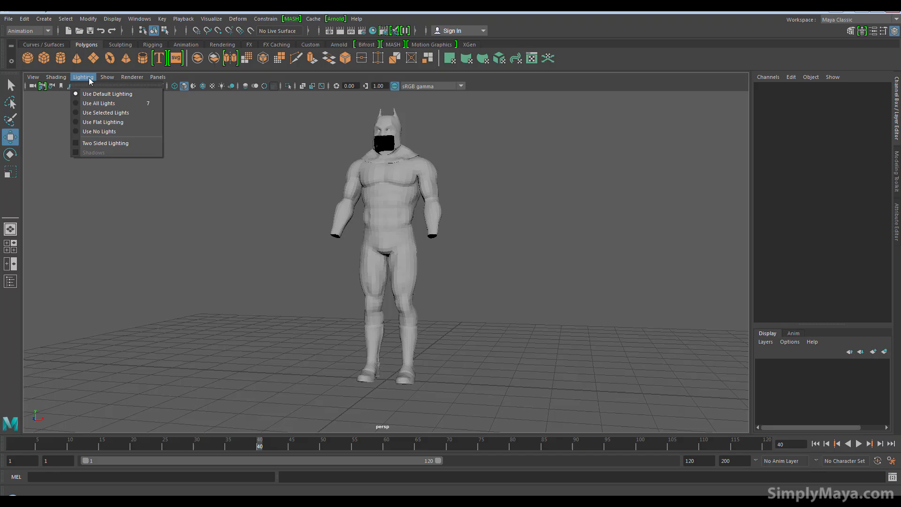
click(115, 143)
- Separate the combined Batman mesh into its individual parts
alt+drag(399, 284, 381, 290)
alt+right_drag(382, 290, 402, 313)
alt+middle_drag(402, 314, 404, 255)
alt+right_drag(448, 273, 470, 279)
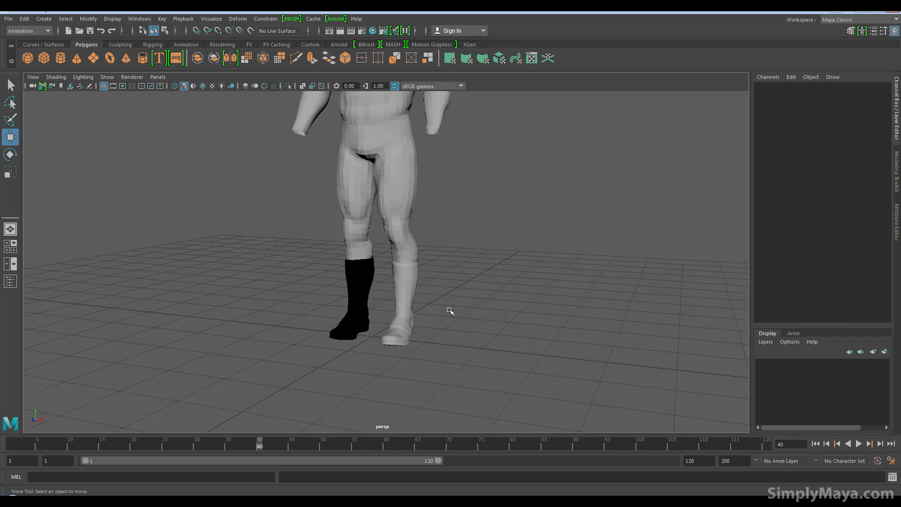
click(365, 291)
alt+middle_drag(354, 224, 351, 315)
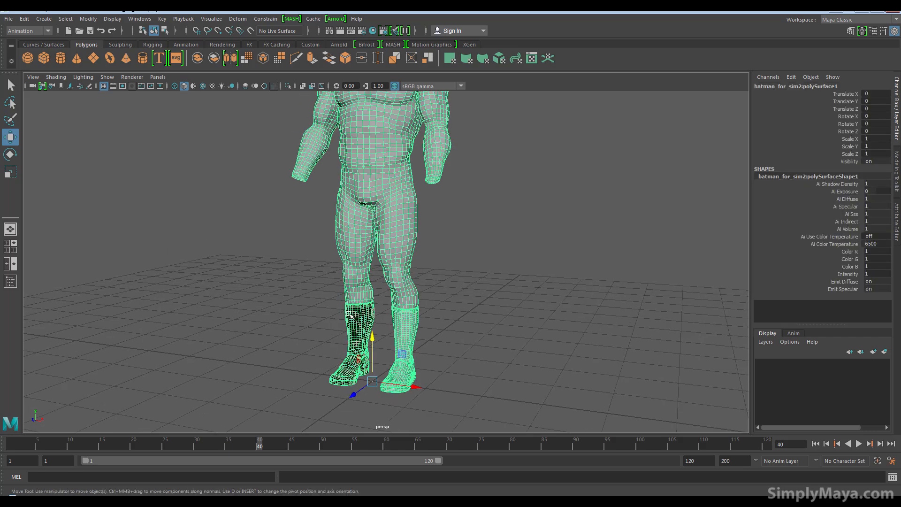
alt+middle_drag(375, 278, 376, 302)
key(space)
click(252, 196)
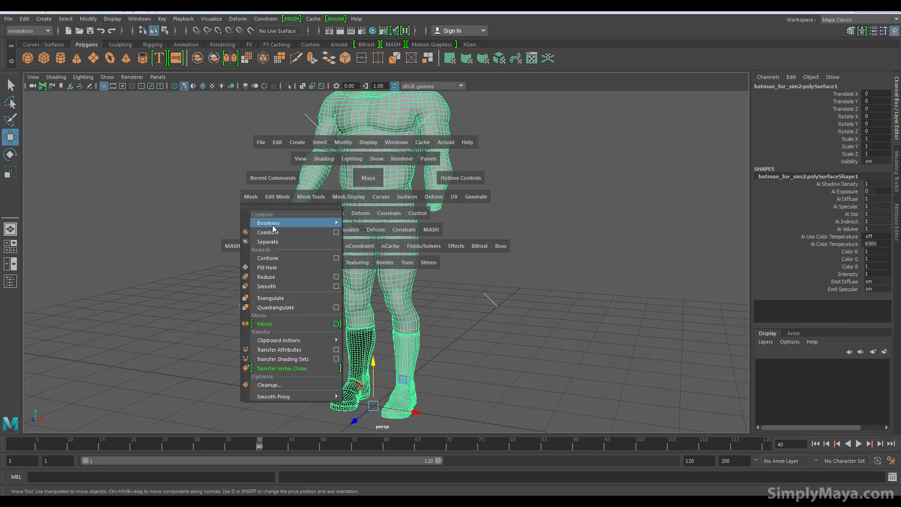
click(285, 241)
click(332, 330)
- Reverse the normals of the black boot and check its shading against the other boot
click(355, 343)
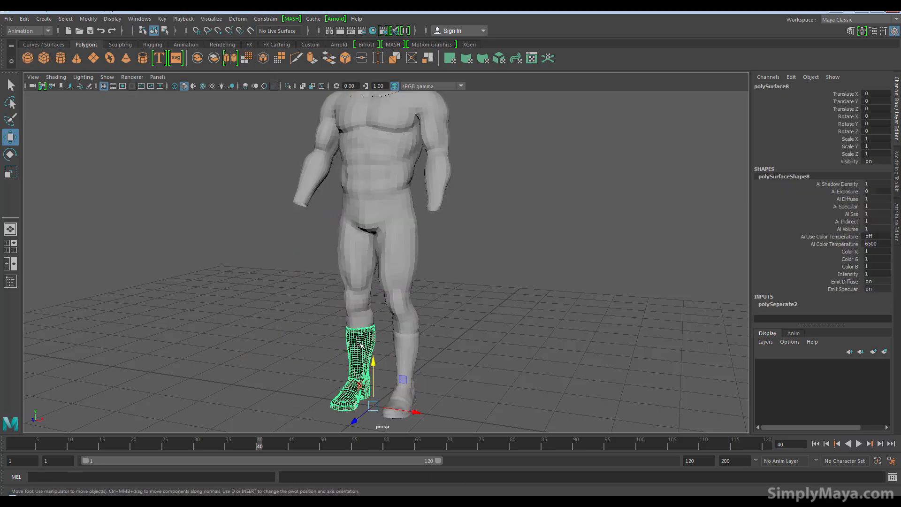
key(space)
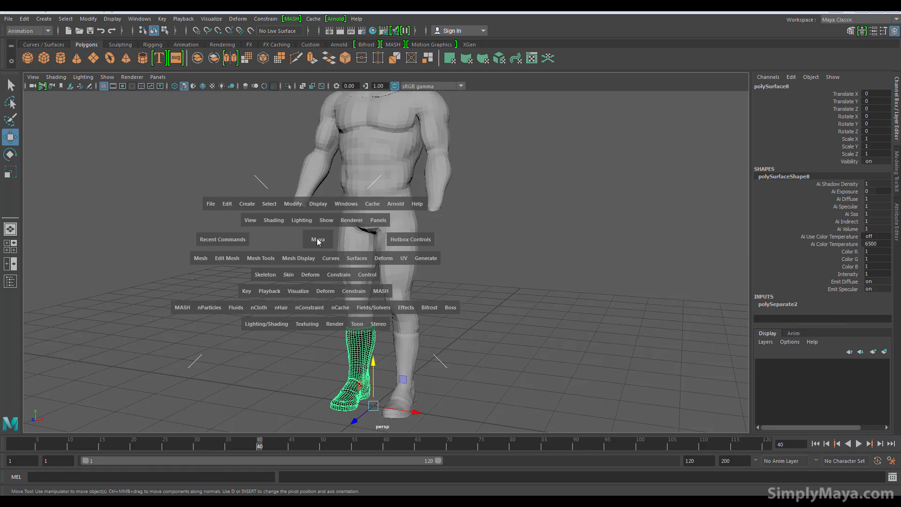
click(299, 258)
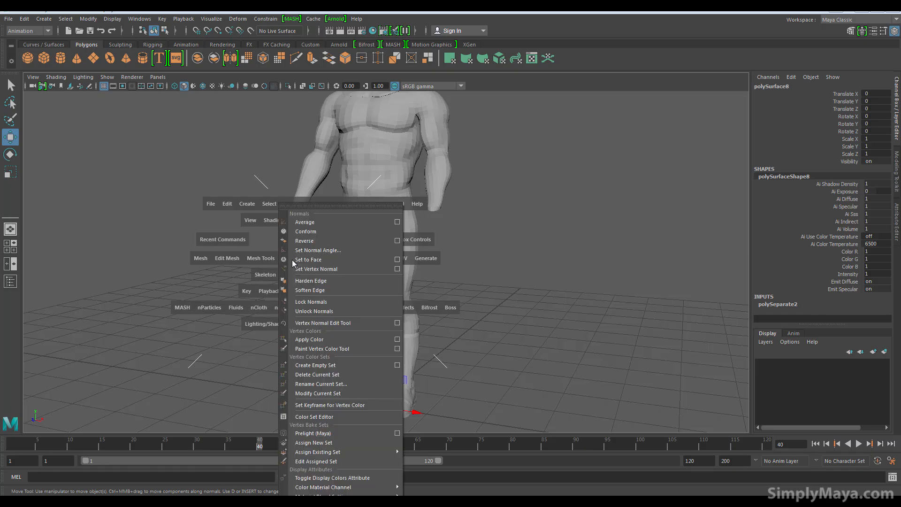
click(333, 240)
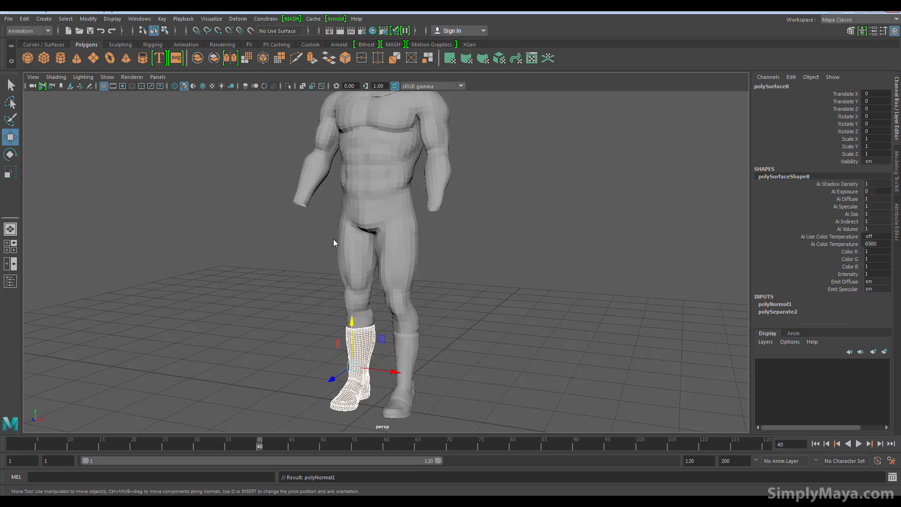
click(201, 220)
alt+drag(232, 245, 329, 313)
click(408, 297)
click(535, 268)
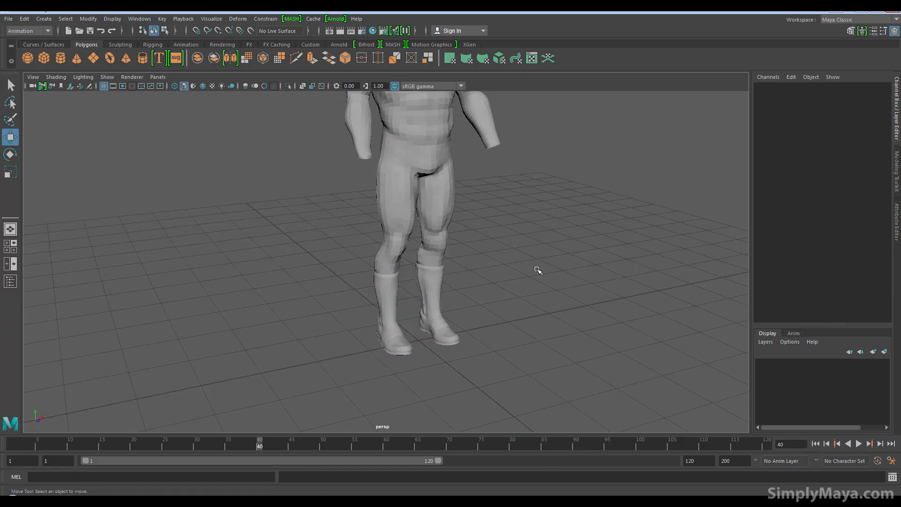
- Group the two boots, the body and the cowl together
alt+middle_drag(535, 267, 522, 316)
alt+drag(505, 308, 422, 317)
click(390, 365)
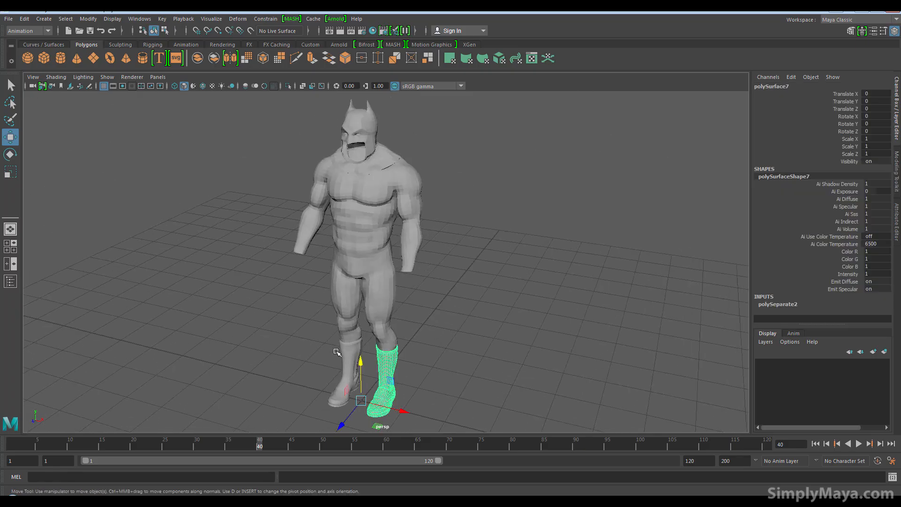
shift+click(335, 352)
shift+click(334, 221)
click(351, 132)
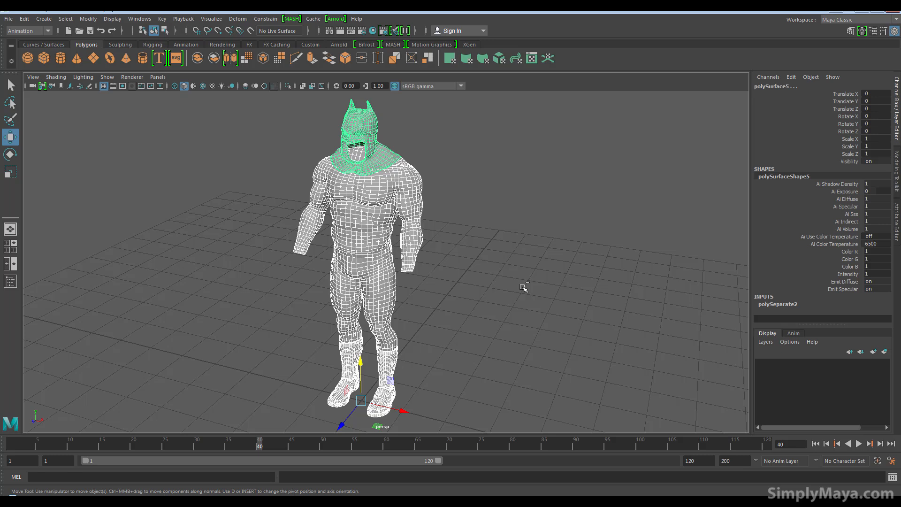
key(ctrl+g)
click(517, 163)
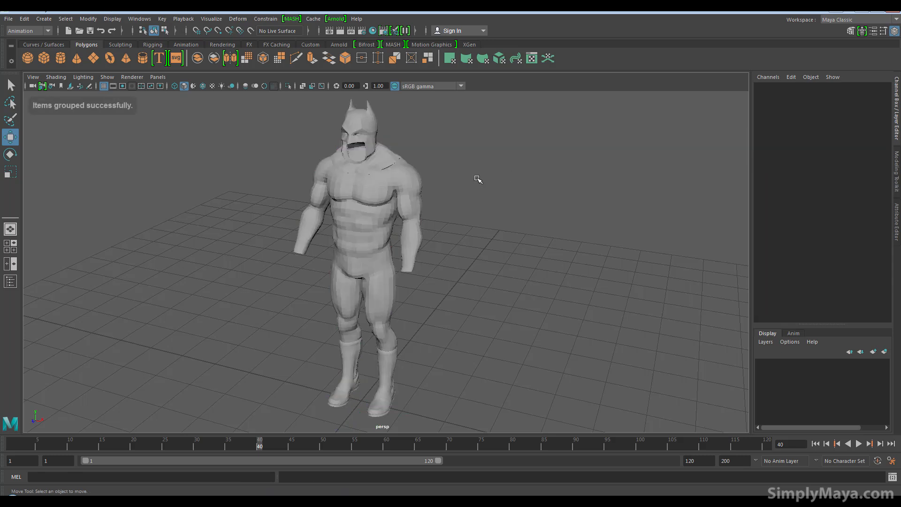
- Examine the Batman figure's overall size against the scene grid from near and far
alt+drag(421, 243, 485, 266)
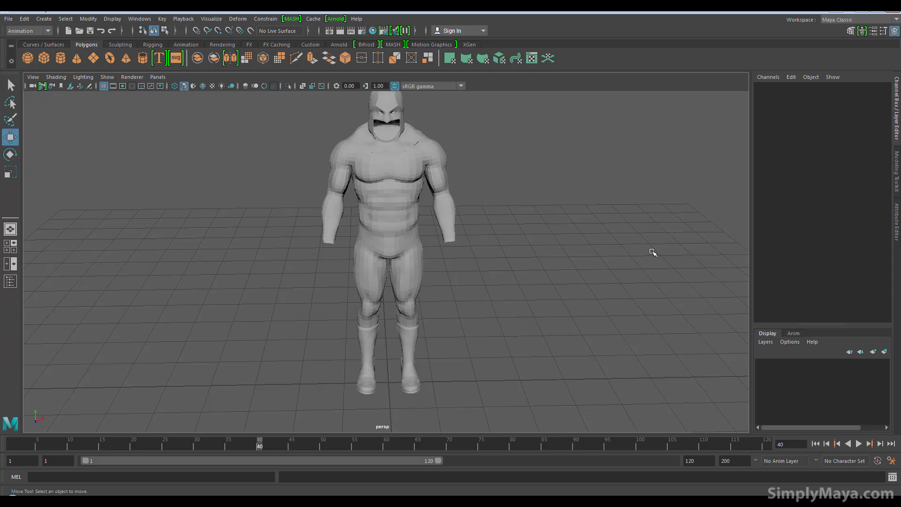
scroll(498, 387, down, 4)
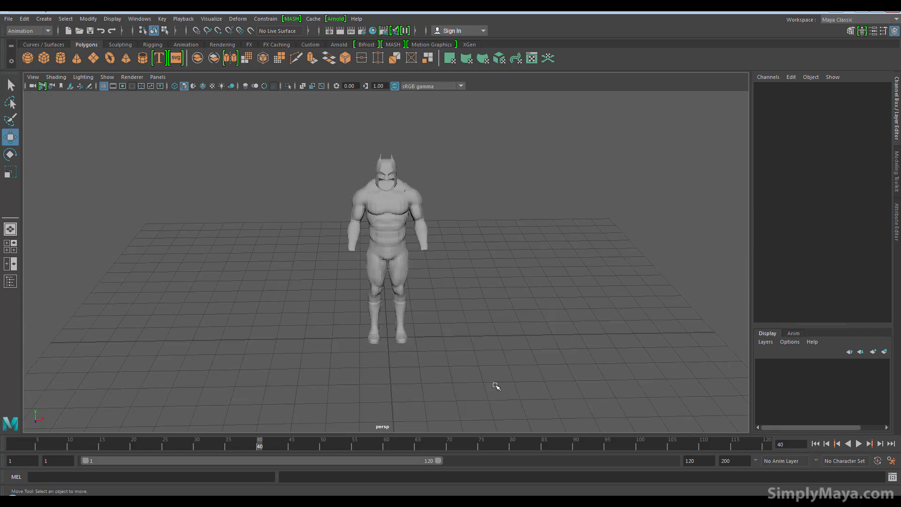
alt+drag(460, 368, 382, 368)
alt+middle_drag(372, 342, 370, 354)
alt+right_drag(436, 361, 490, 366)
alt+drag(490, 366, 548, 369)
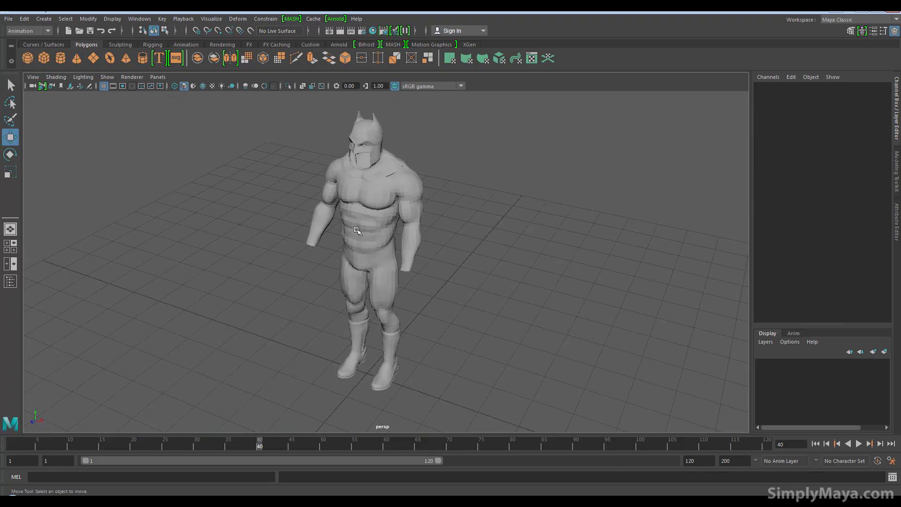
scroll(443, 262, down, 3)
scroll(452, 264, down, 3)
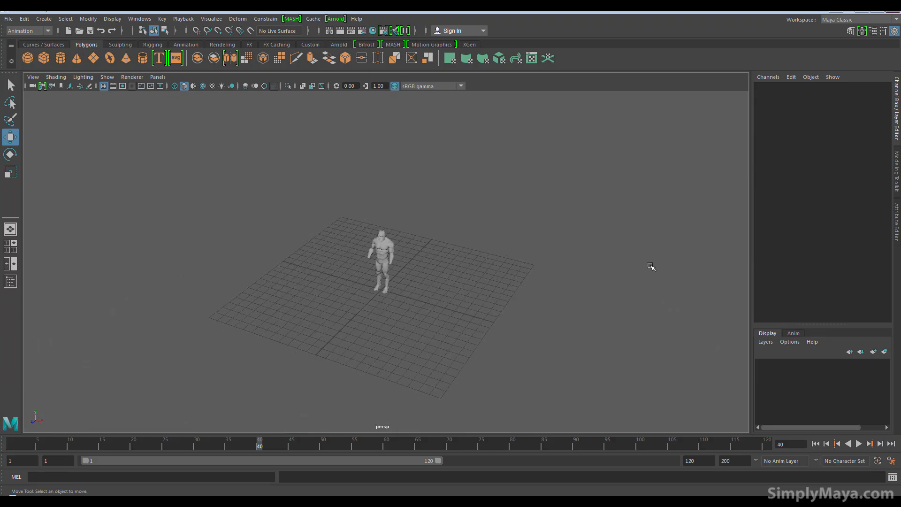
scroll(427, 300, up, 3)
alt+drag(418, 366, 418, 352)
alt+middle_drag(418, 352, 424, 302)
alt+right_drag(425, 302, 501, 343)
alt+middle_drag(501, 343, 502, 429)
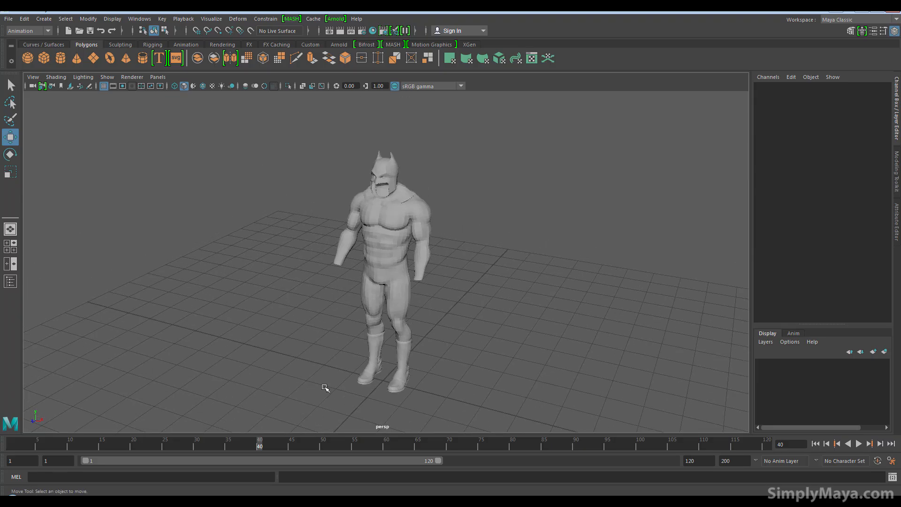
- Create a polygon cube at the figure's feet and raise it about 0.488 in Y so it sits on the grid
alt+drag(418, 282, 496, 318)
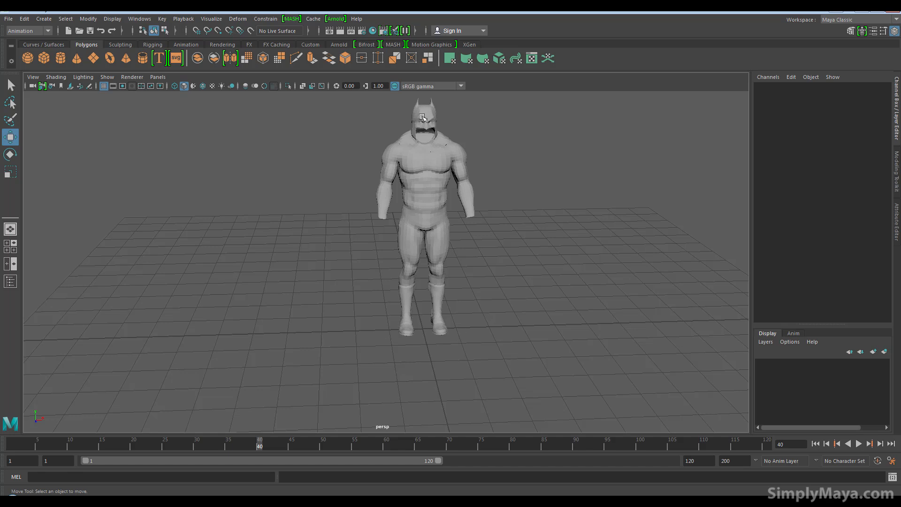
alt+drag(477, 225, 449, 236)
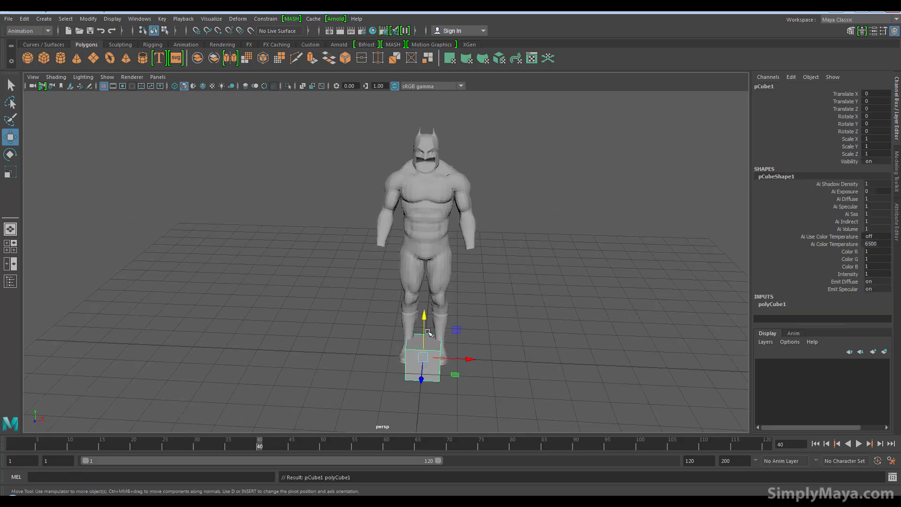
drag(424, 322, 425, 308)
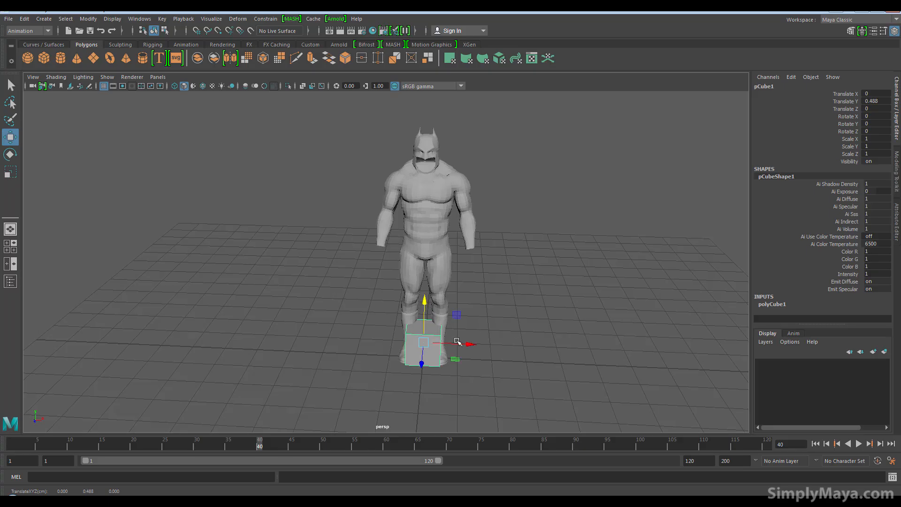
- Scale the cube to 2 on all three axes and raise it to about 1.032 in Y so it rests on the grid
drag(876, 139, 878, 147)
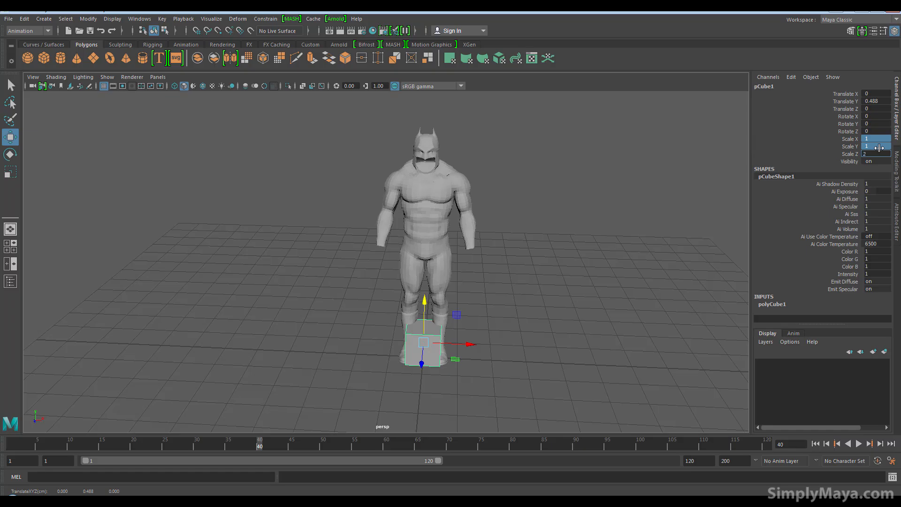
text(2)
key(Return)
drag(421, 300, 429, 283)
mouse_move(408, 314)
alt+mouse_down()
mouse_move(380, 296)
mouse_move(397, 308)
alt+mouse_up()
drag(422, 278, 422, 281)
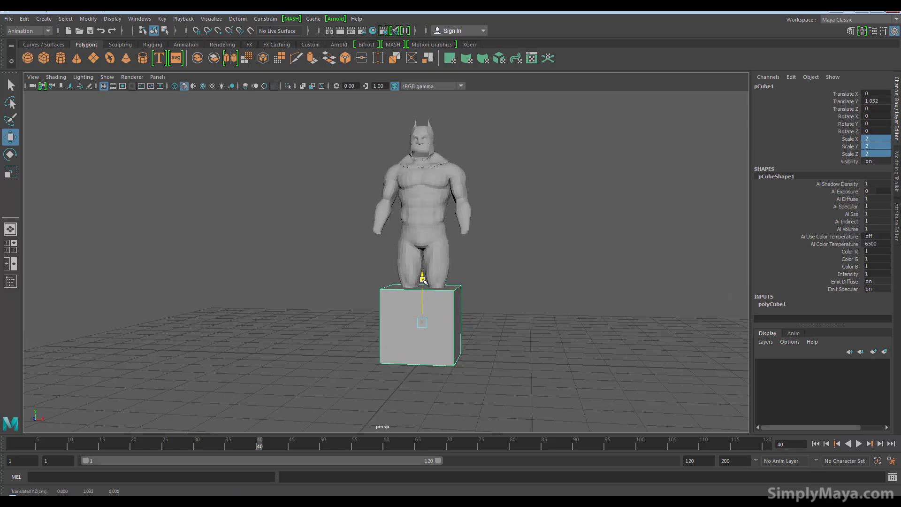
- Move the cube along X to about -3.078 so it stands beside the figure, and compare their heights
drag(459, 326, 404, 327)
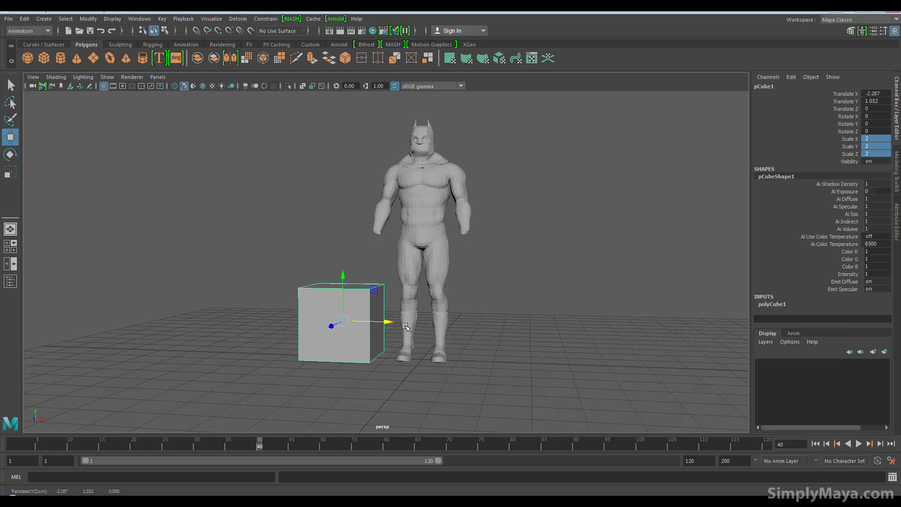
drag(385, 322, 358, 322)
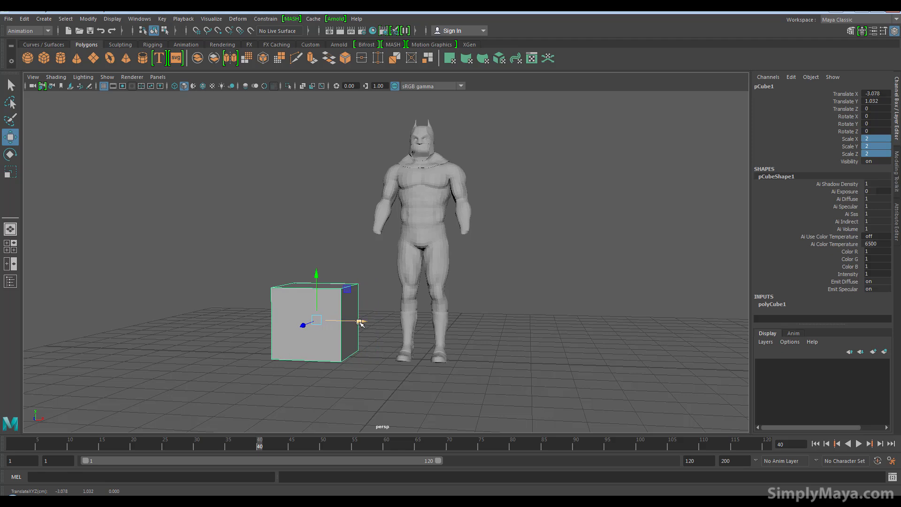
alt+middle_drag(340, 323, 357, 347)
alt+right_drag(329, 349, 410, 320)
alt+middle_drag(410, 320, 406, 287)
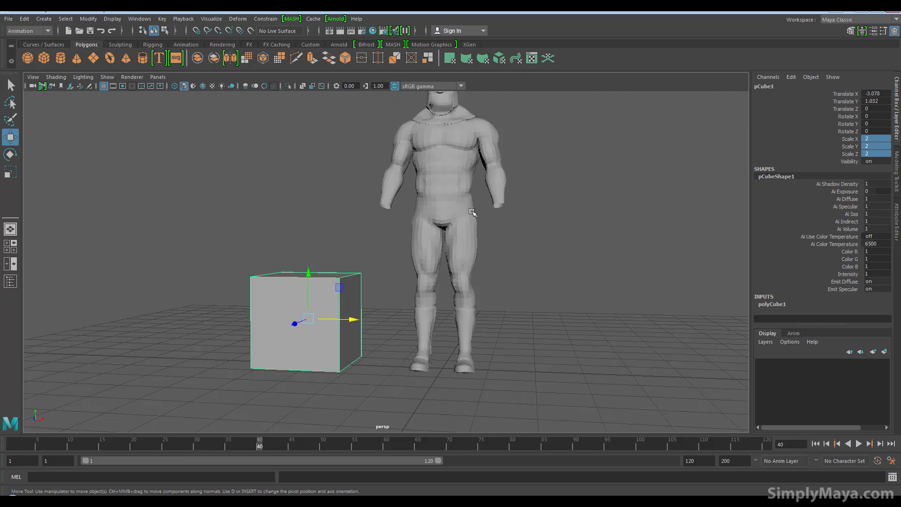
alt+middle_drag(460, 94, 461, 138)
alt+drag(469, 174, 435, 161)
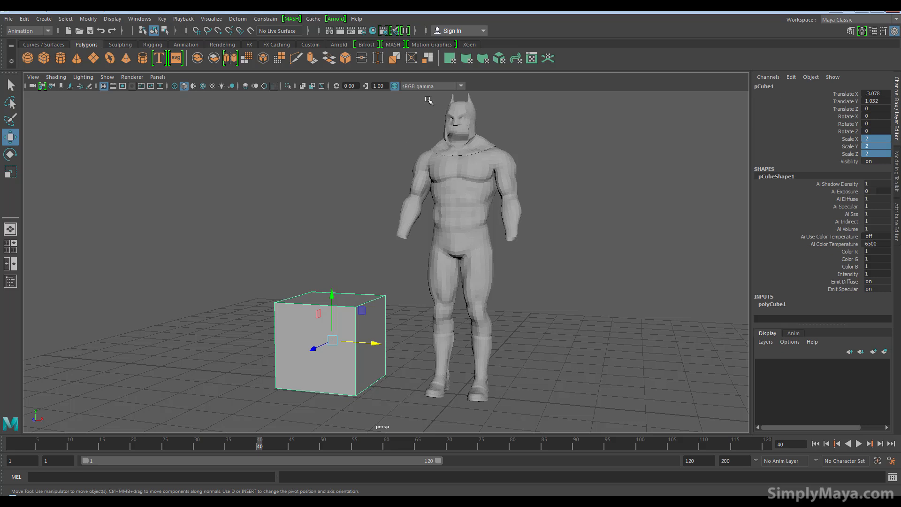
- Select the batman_for_sim2:polySurface1 group in the Outliner and scale it uniformly to about 0.356
click(140, 18)
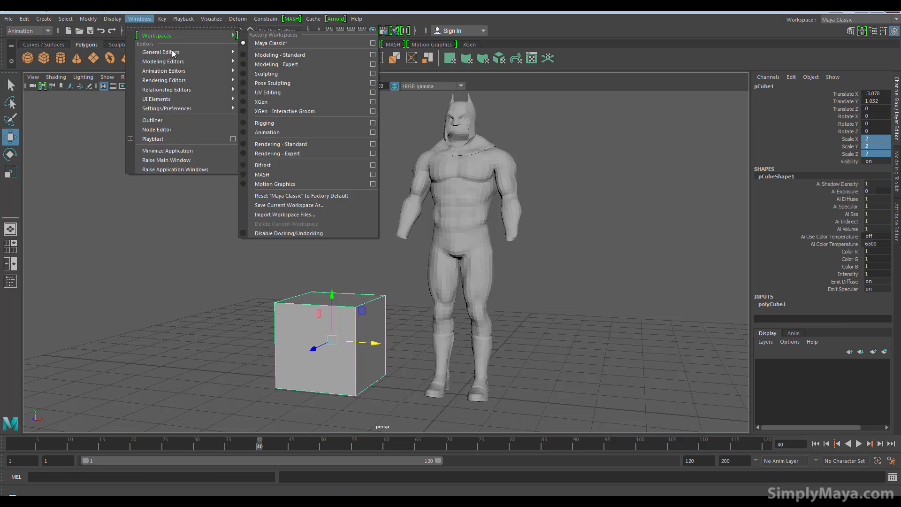
click(174, 120)
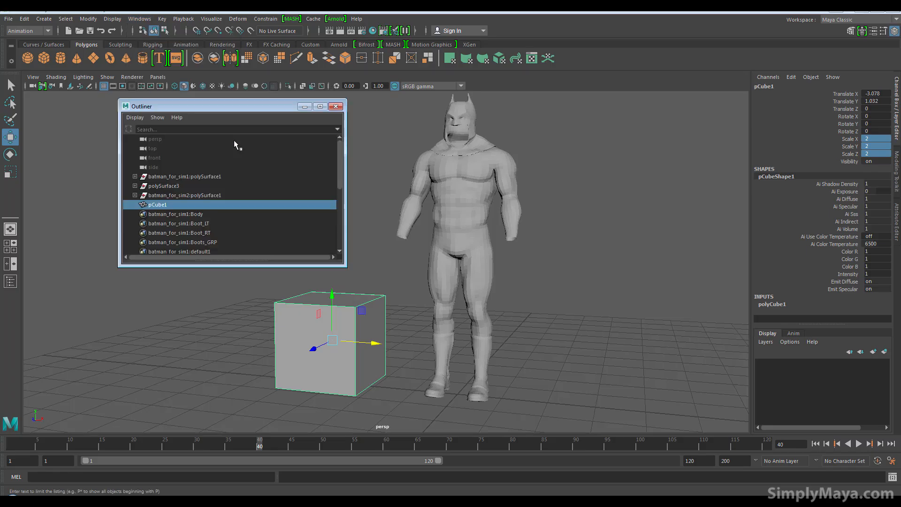
click(207, 177)
click(222, 193)
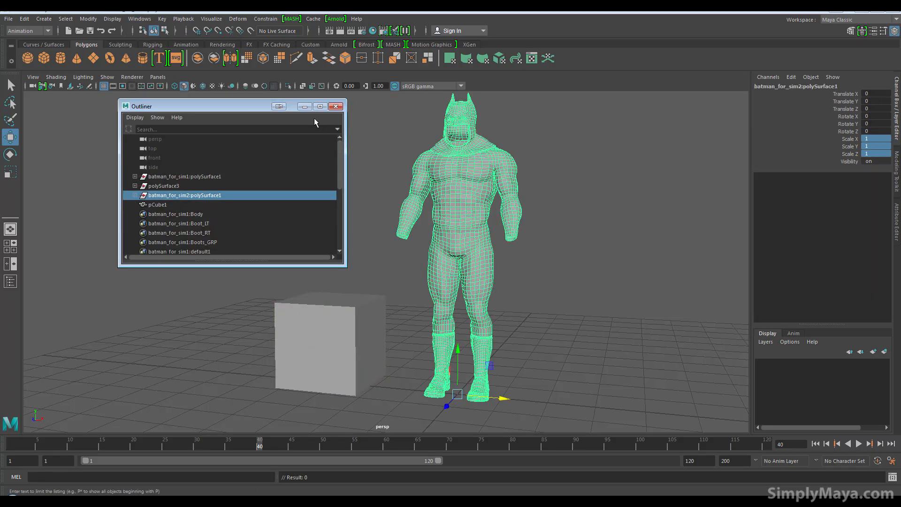
click(305, 106)
key(r)
drag(457, 395, 362, 367)
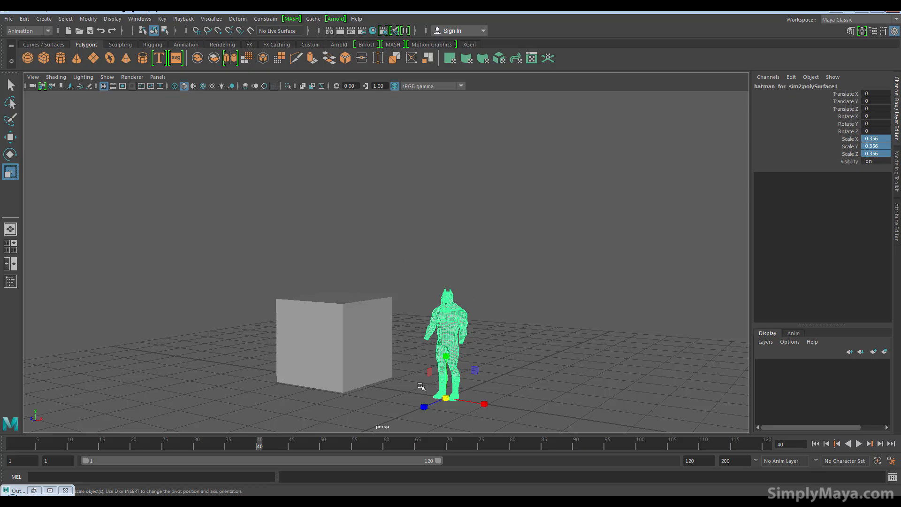
click(534, 303)
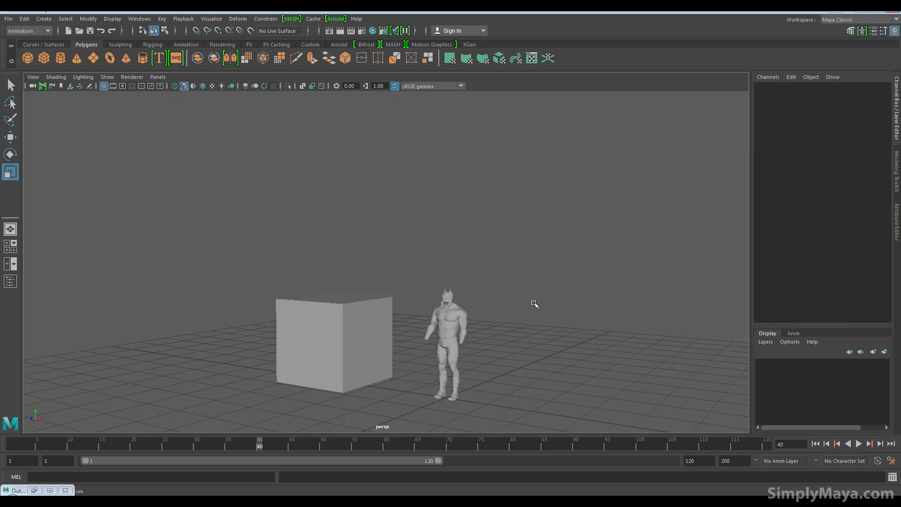
- Reselect the scaled-down figure's group through the Outliner and examine its size against the cube from several angles
alt+middle_drag(519, 312, 516, 287)
alt+right_drag(505, 299, 565, 307)
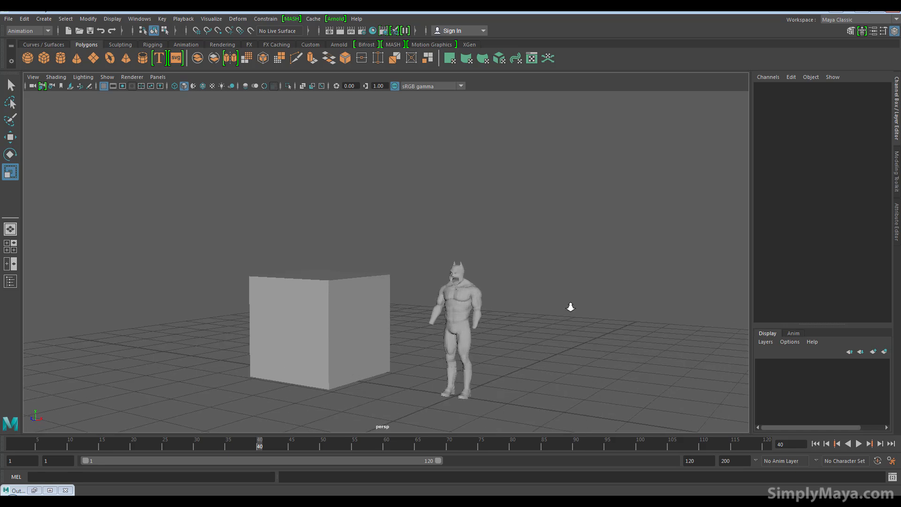
alt+middle_drag(570, 307, 535, 267)
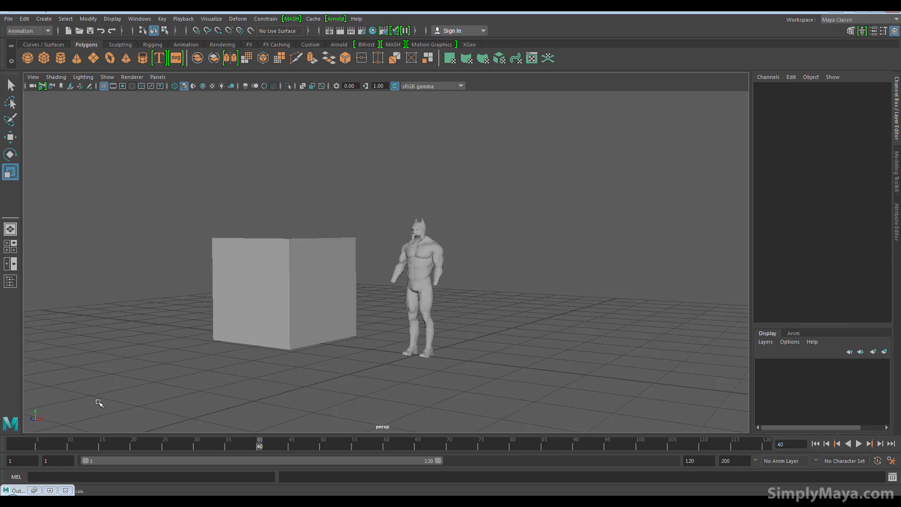
click(35, 490)
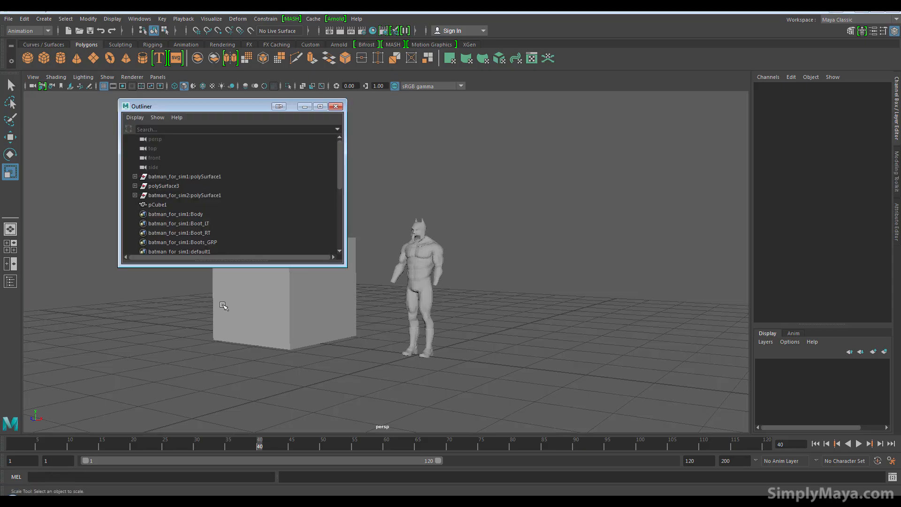
click(171, 180)
click(177, 194)
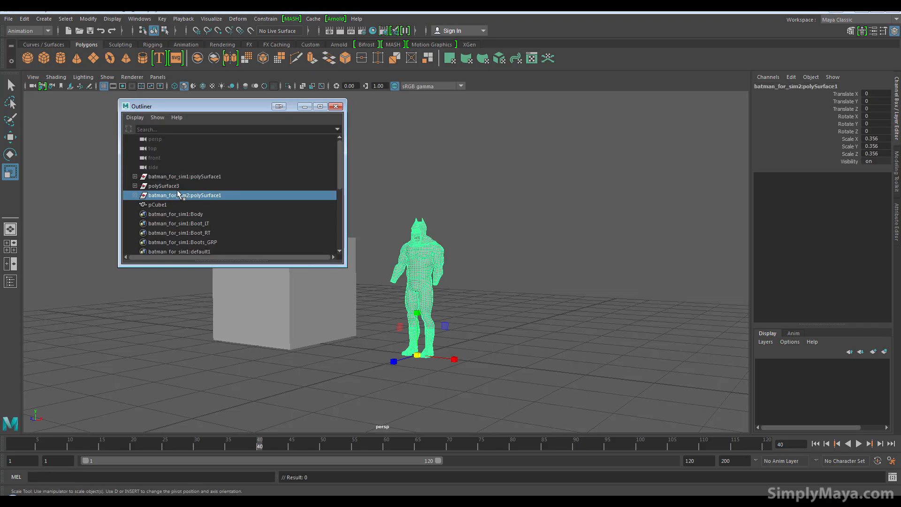
click(304, 106)
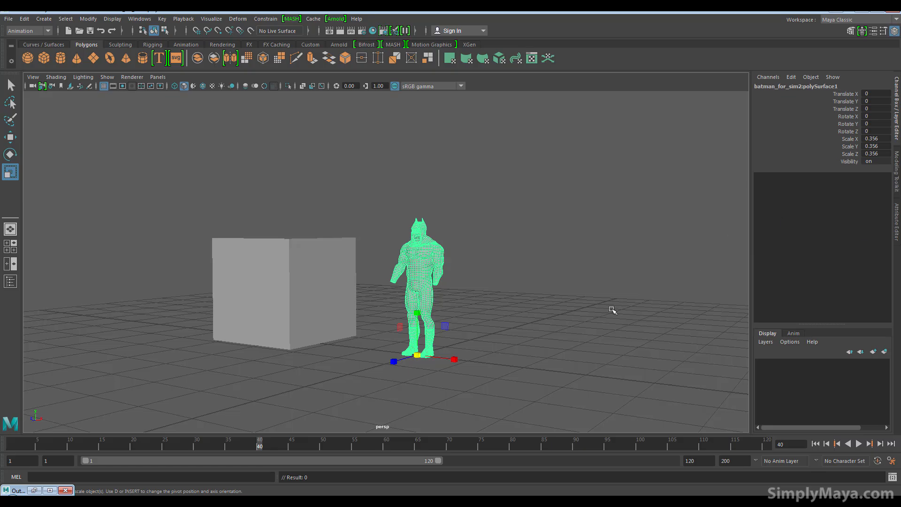
alt+drag(563, 323, 533, 328)
alt+right_drag(533, 327, 603, 333)
alt+middle_drag(535, 332, 539, 293)
alt+right_drag(539, 293, 559, 296)
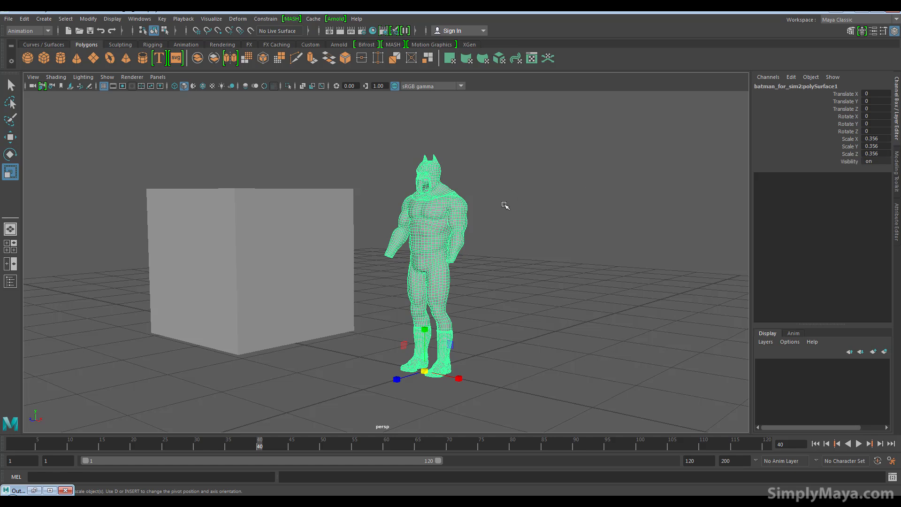
- Select the cowl on its own and move it up to about 1.109 in Y, above the body
key(r)
alt+drag(539, 165, 538, 180)
click(431, 193)
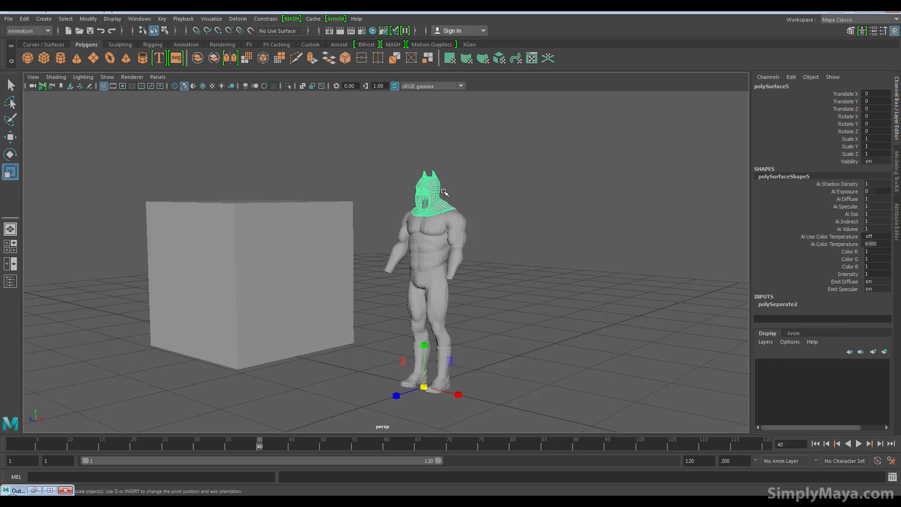
key(w)
drag(425, 341, 376, 299)
- Examine the raised cowl and the body beneath it from the side, back and front
alt+right_drag(377, 298, 366, 210)
alt+drag(428, 227, 340, 219)
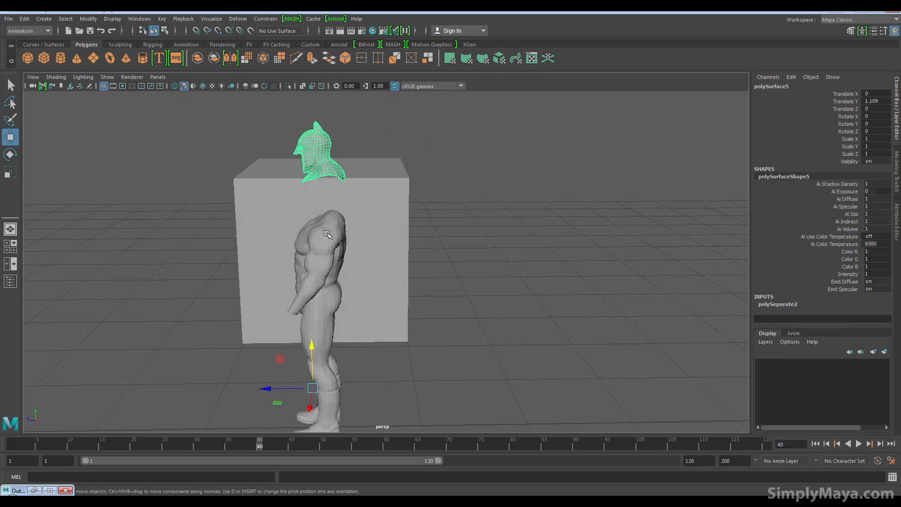
alt+drag(329, 287, 268, 190)
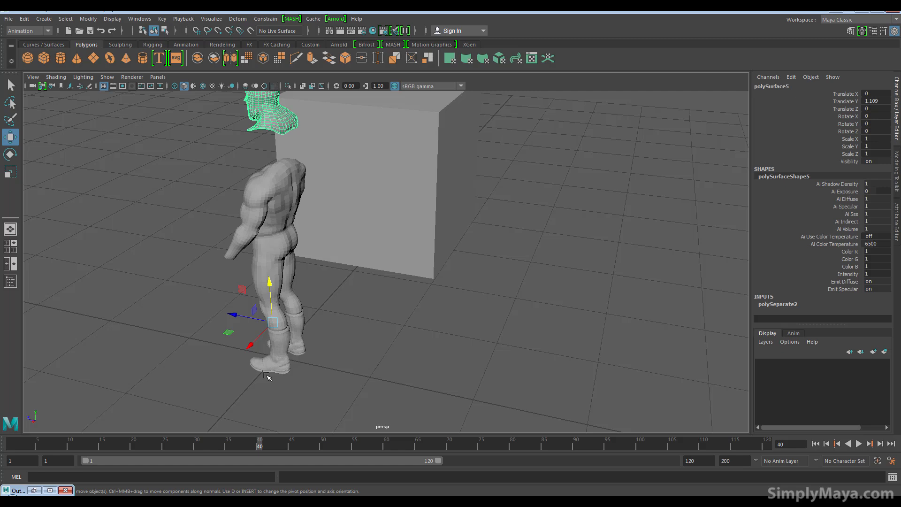
alt+drag(292, 345, 371, 312)
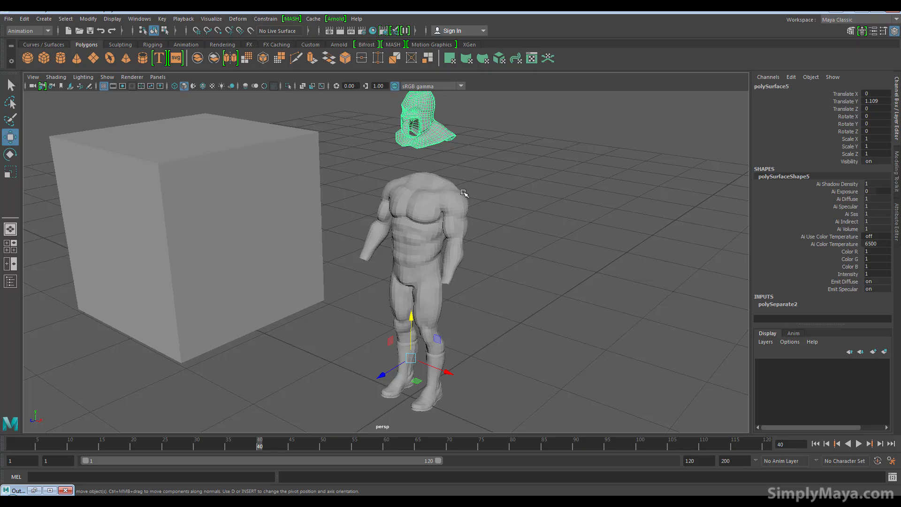
alt+drag(482, 177, 409, 146)
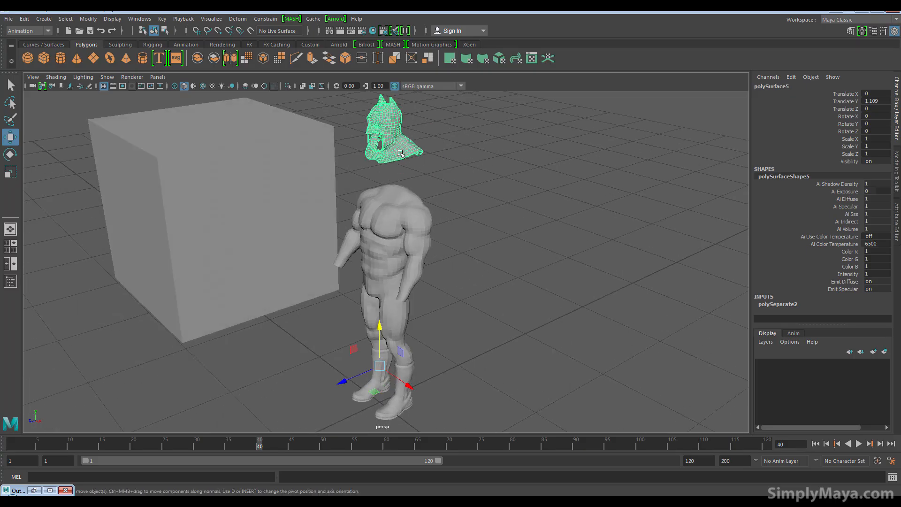
alt+drag(435, 217, 291, 145)
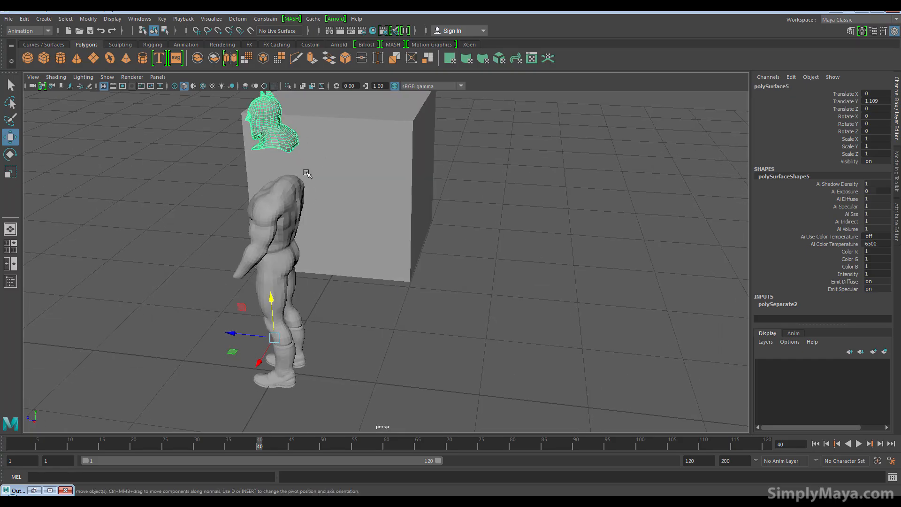
alt+drag(285, 202, 434, 209)
alt+middle_drag(434, 209, 430, 214)
- Go to frame 1 and set a keyframe on the cowl in its raised position
click(816, 442)
alt+drag(516, 257, 446, 181)
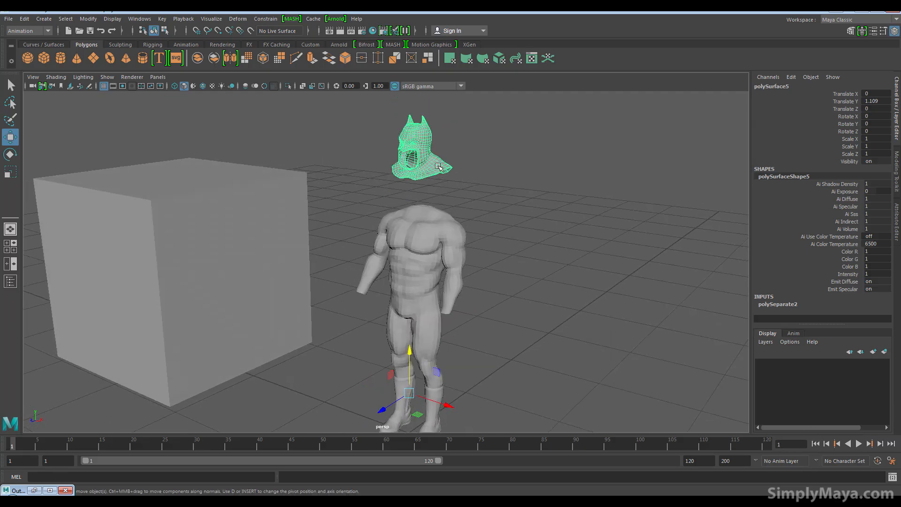
alt+middle_drag(456, 212, 446, 188)
alt+right_drag(446, 187, 452, 210)
key(s)
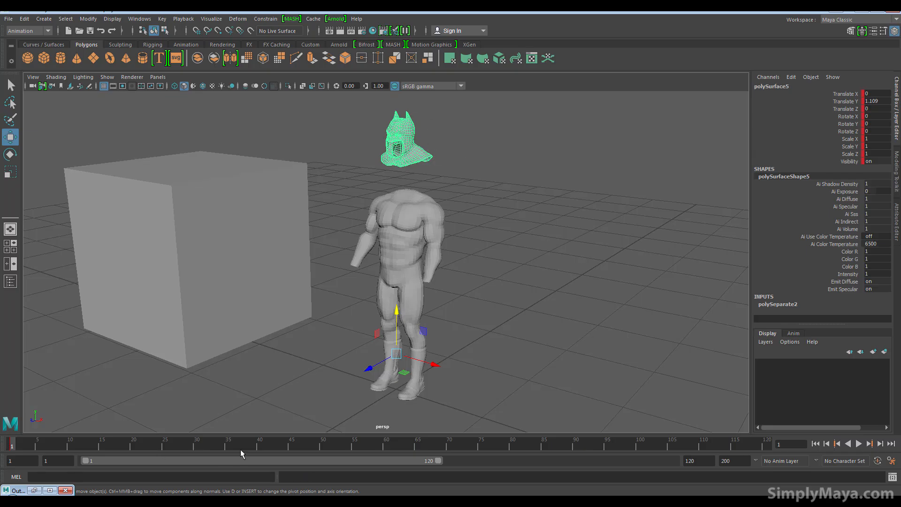
- At frame 50, set the cowl's Translate Y to 0 and key it there
click(259, 446)
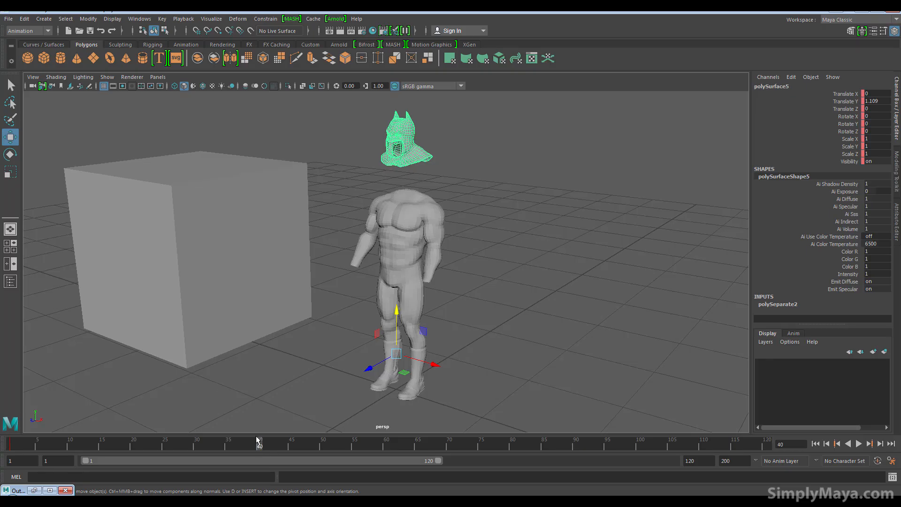
click(323, 445)
alt+drag(468, 293, 452, 305)
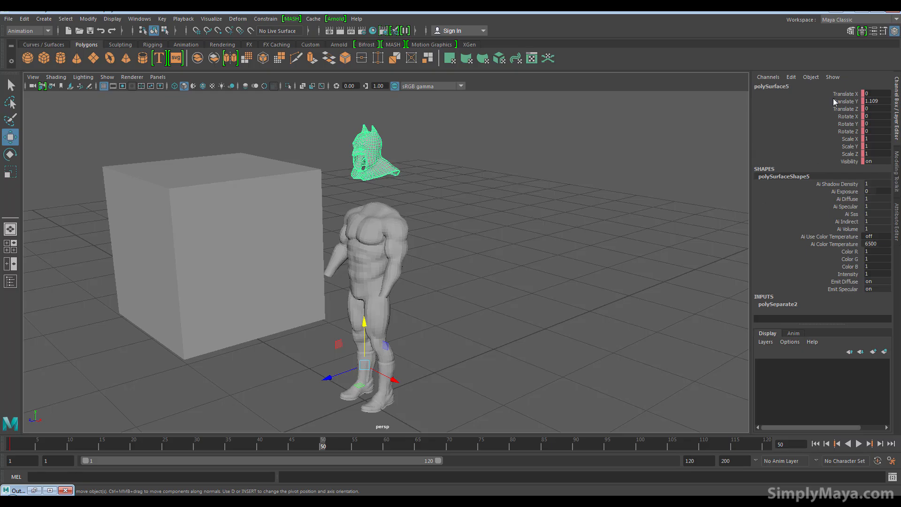
double_click(884, 98)
text(0)
key(Return)
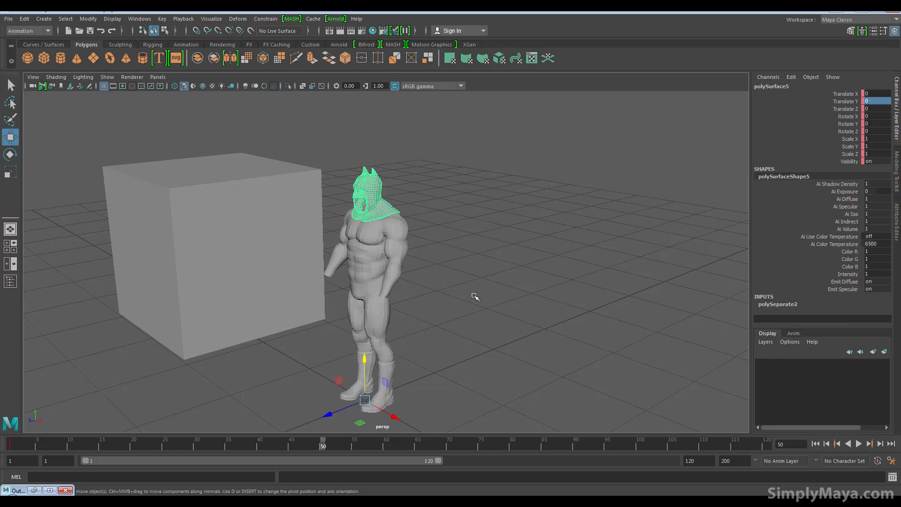
key(s)
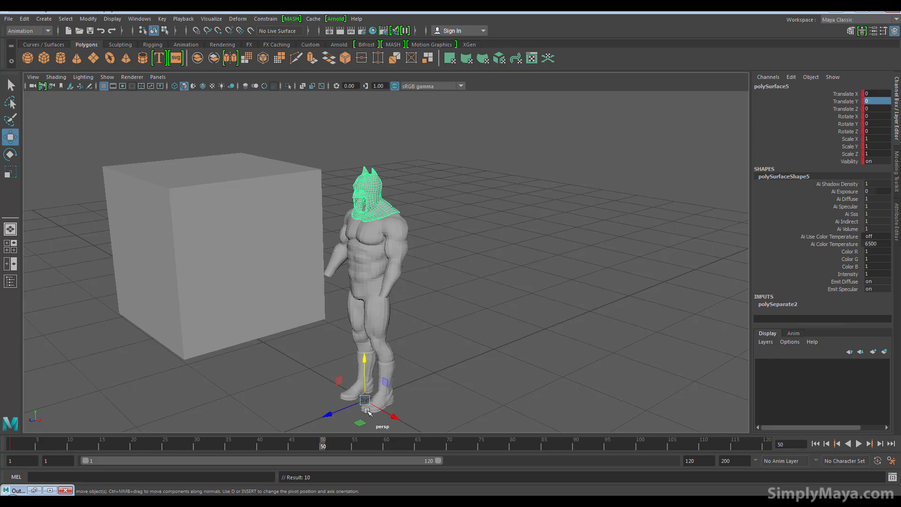
- Scrub between frames 1 and 50 and examine the cowl's descent onto the shoulders from different angles
drag(316, 443, 11, 442)
alt+drag(271, 322, 290, 315)
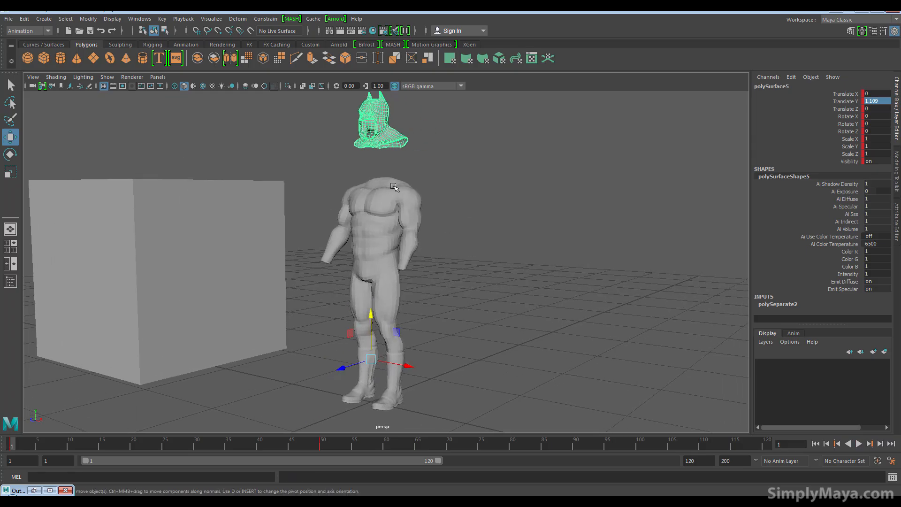
alt+drag(448, 180, 421, 207)
alt+drag(349, 189, 306, 185)
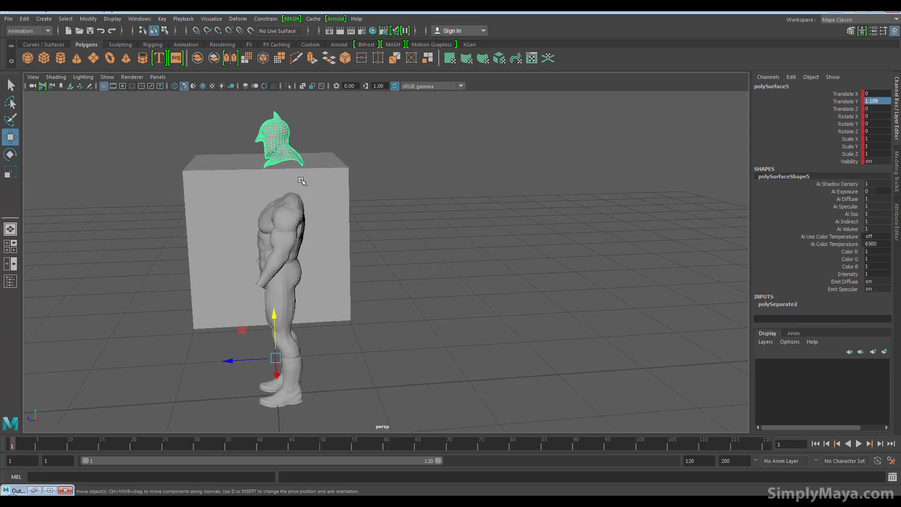
alt+drag(293, 268, 251, 271)
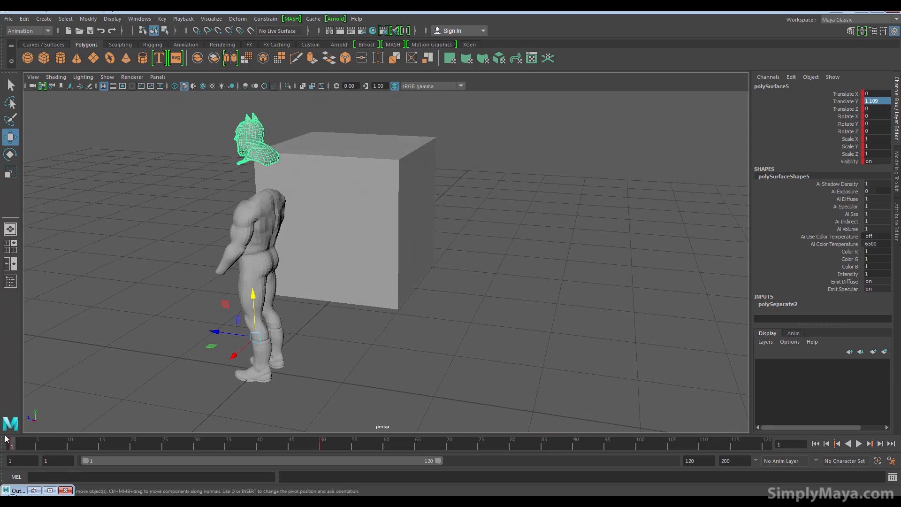
drag(19, 446, 323, 447)
alt+drag(263, 225, 296, 254)
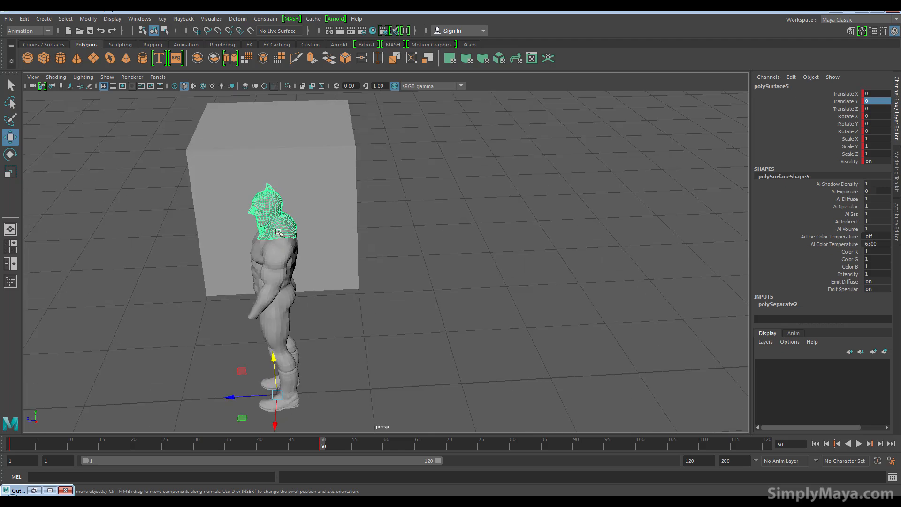
alt+drag(289, 288, 372, 250)
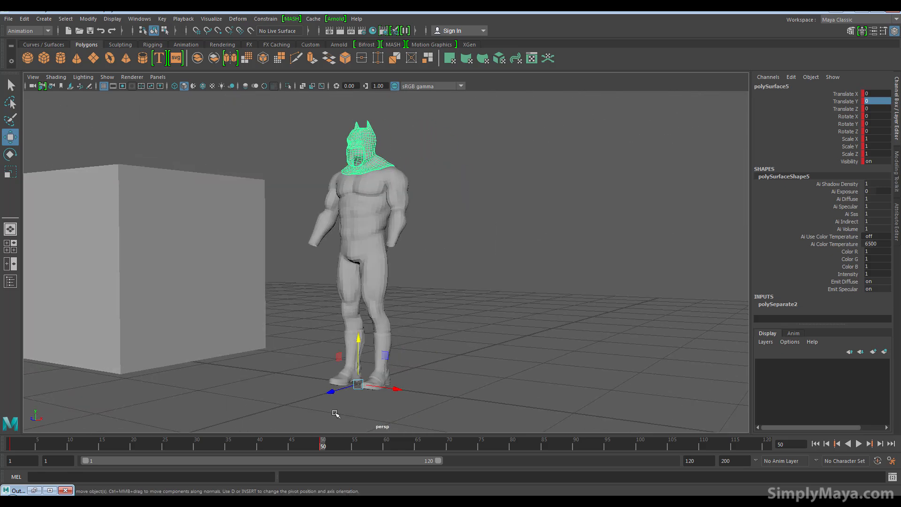
drag(325, 446, 12, 448)
alt+drag(372, 255, 352, 278)
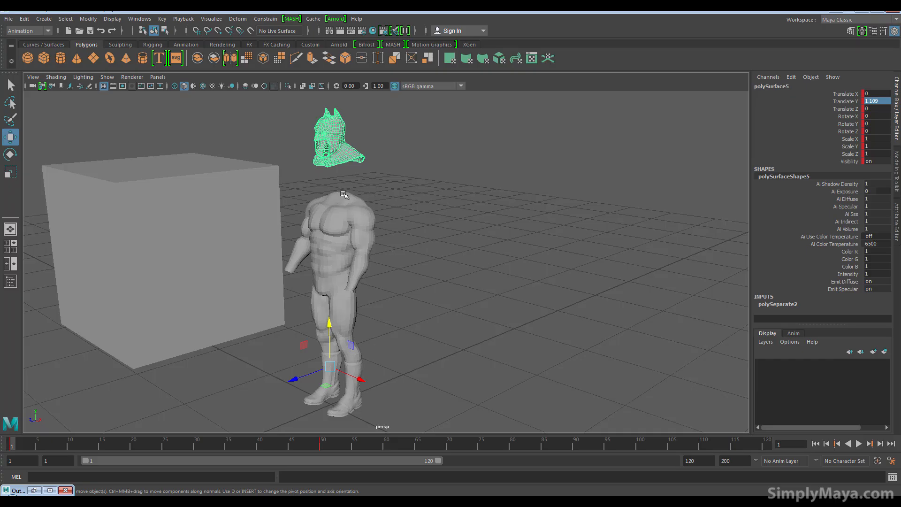
- Create a polygon cylinder, raise it off the ground and scale it uniformly to about 0.09
click(61, 58)
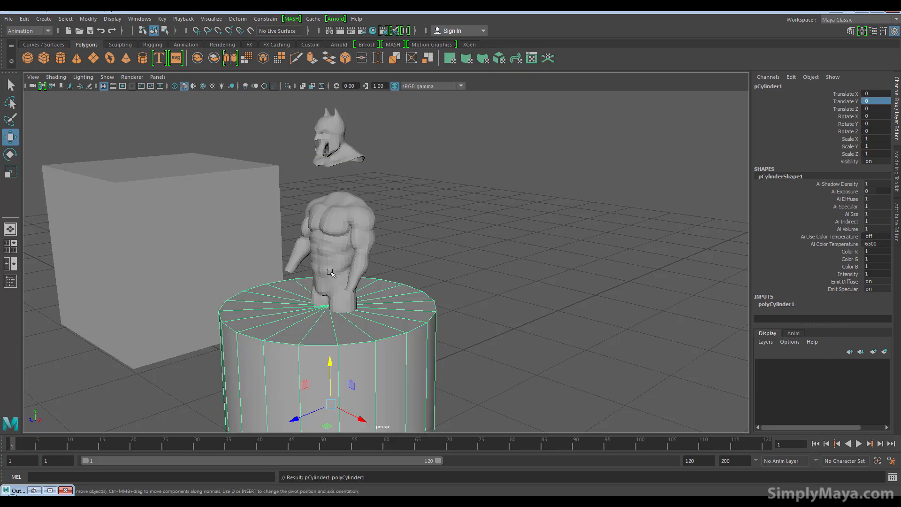
drag(328, 366, 347, 187)
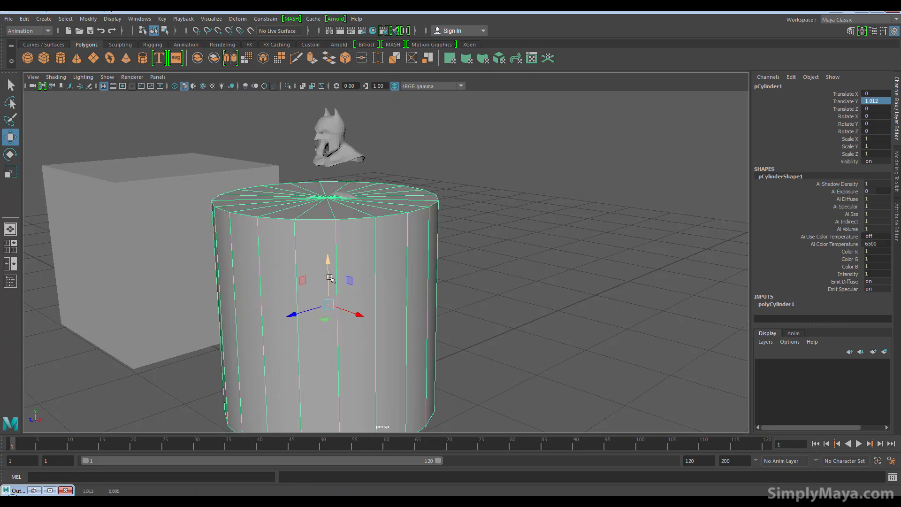
drag(328, 262, 331, 331)
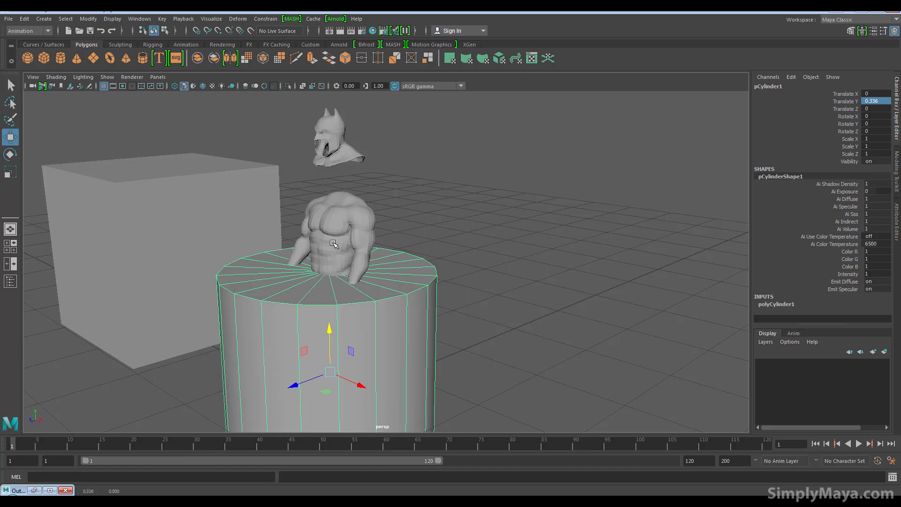
key(r)
drag(329, 372, 160, 420)
key(w)
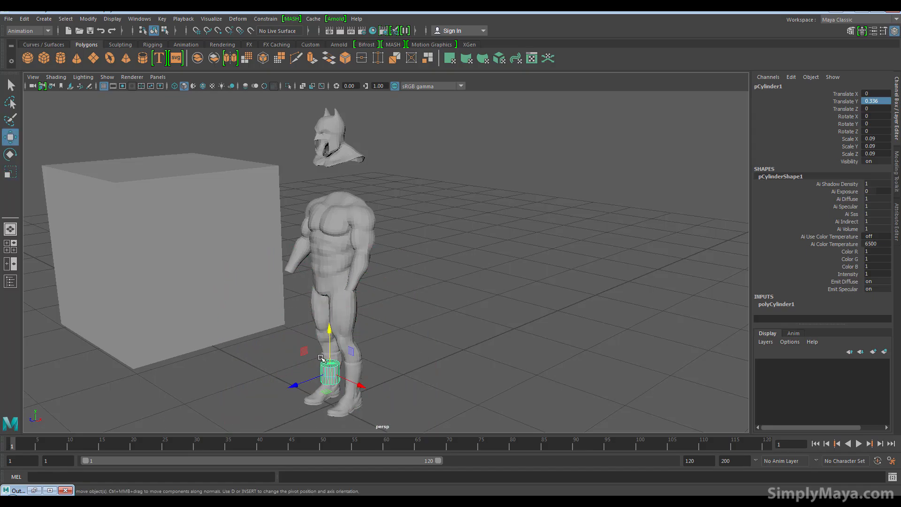
- Move the cylinder into the body's neck opening, at about Translate Y 2.014 and Translate Z -0.102
drag(329, 327, 319, 212)
alt+right_drag(319, 211, 339, 265)
alt+drag(339, 265, 364, 288)
alt+middle_drag(364, 288, 370, 352)
alt+right_drag(370, 352, 462, 342)
alt+middle_drag(414, 279, 457, 319)
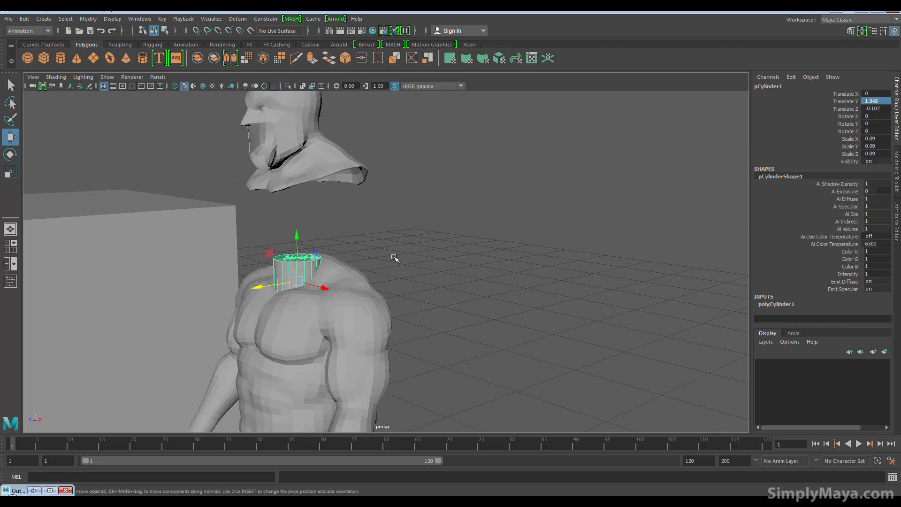
drag(300, 239, 297, 230)
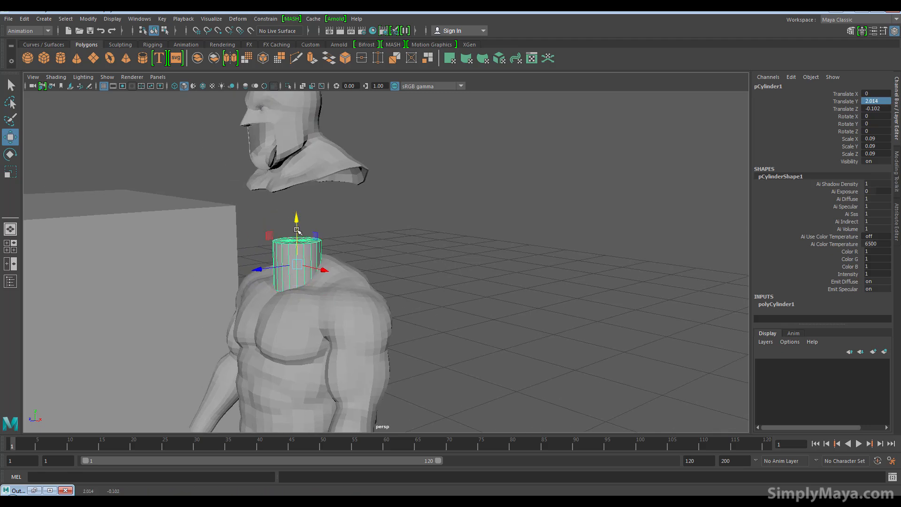
- Scale the neck cylinder uniformly to about 0.081 and lower it to about Translate Y 2.003
key(r)
drag(303, 263, 295, 264)
drag(297, 222, 277, 257)
key(w)
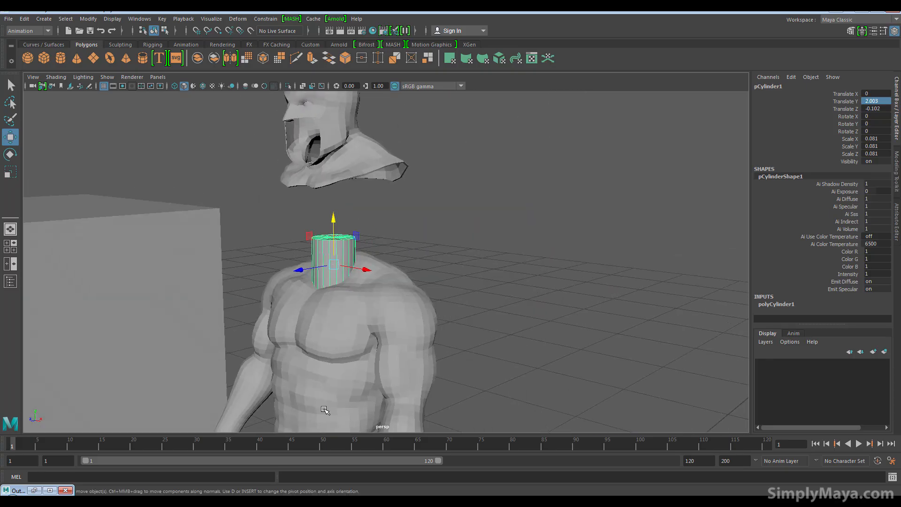
- At frame 50, fit the neck cylinder inside the lowered cowl, at about Translate Z -0.115 and uniform scale 0.073
drag(21, 444, 321, 439)
alt+drag(313, 329, 281, 291)
drag(216, 277, 322, 276)
key(r)
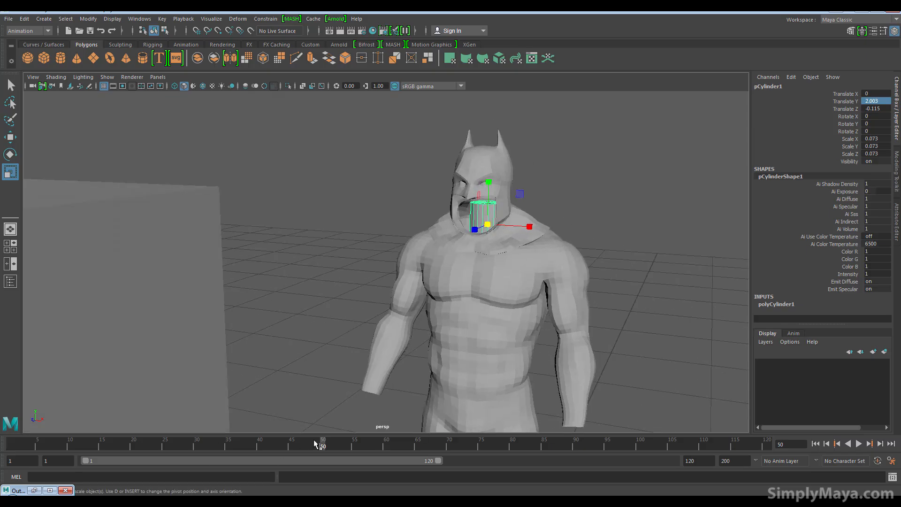
- Scrub back to frame 10, deselect the neck cylinder and examine its fit between the shoulders and the raised cowl
drag(323, 445, 70, 445)
alt+drag(357, 330, 395, 334)
alt+drag(270, 243, 326, 245)
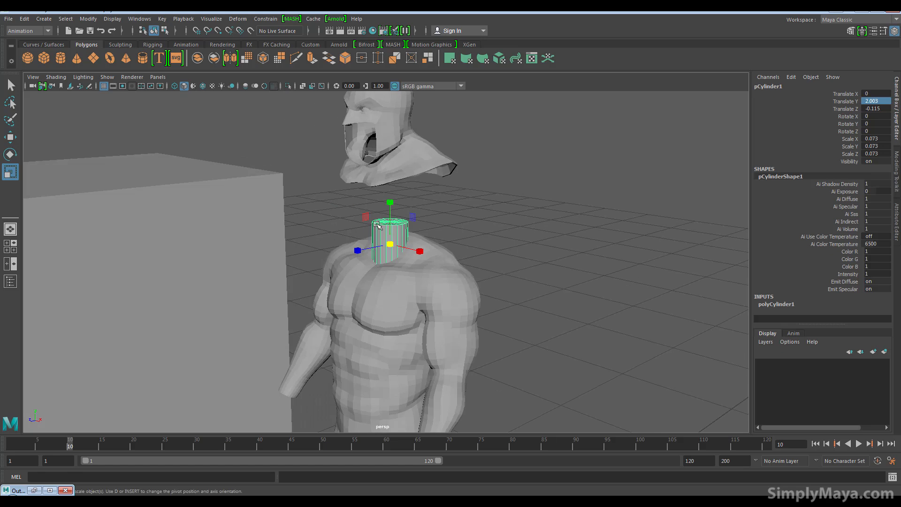
alt+drag(491, 227, 487, 235)
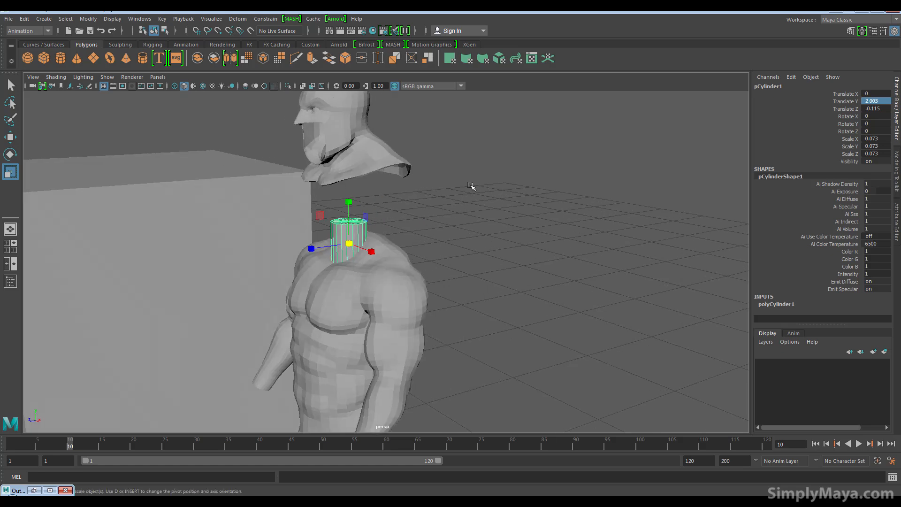
click(435, 275)
alt+drag(359, 221, 472, 267)
alt+middle_drag(461, 324, 500, 280)
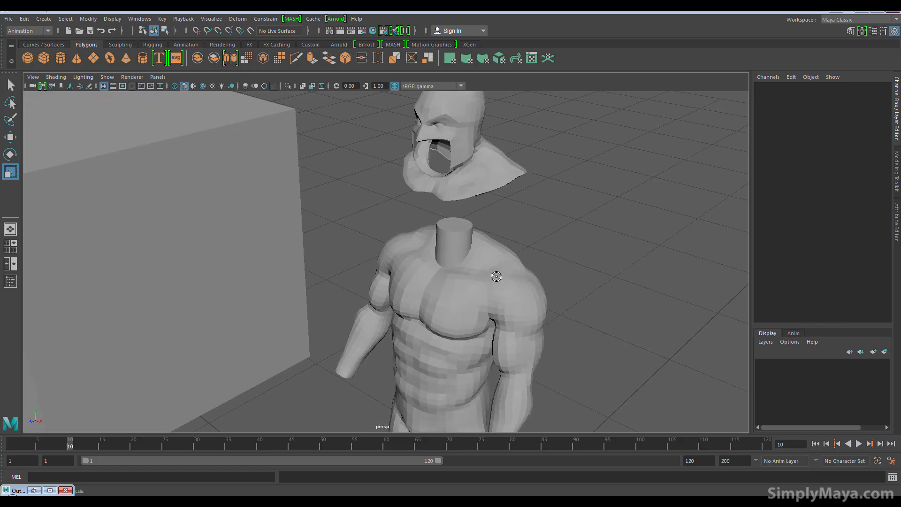
alt+drag(501, 280, 459, 282)
- Delete the large reference cube beside the figure and return to frame 1
alt+right_drag(315, 312, 285, 296)
click(290, 257)
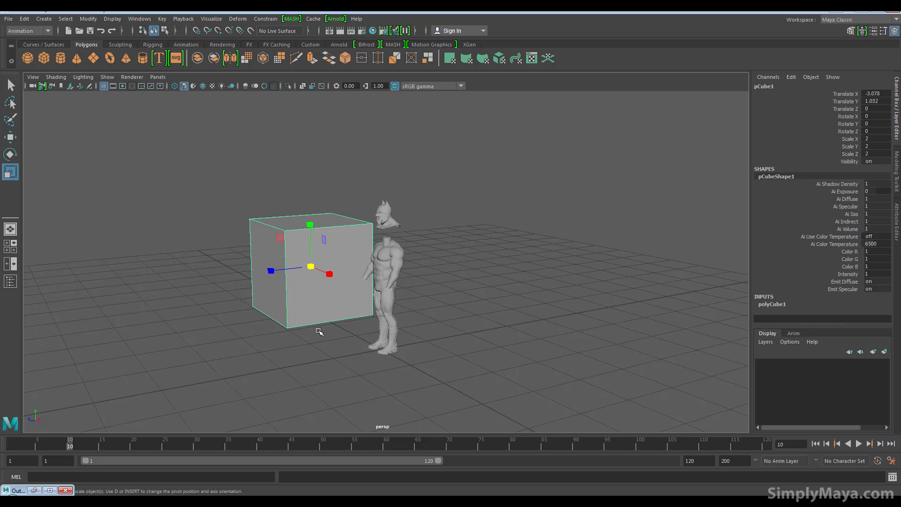
key(Delete)
click(815, 443)
- Combine both boots, the body, the neck cylinder and the cowl into a single mesh
alt+middle_drag(437, 309, 428, 284)
alt+right_drag(353, 328, 433, 351)
alt+drag(451, 351, 486, 329)
click(413, 373)
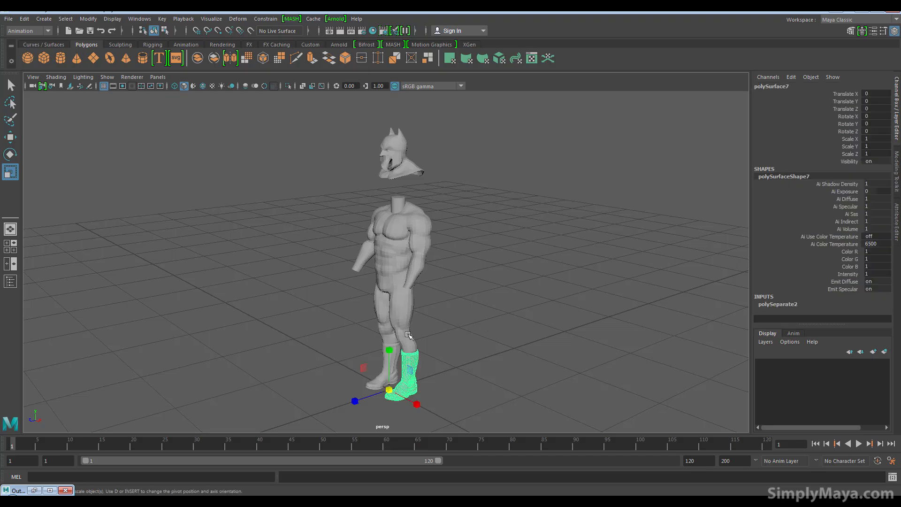
key(q)
shift+click(381, 351)
shift+click(396, 287)
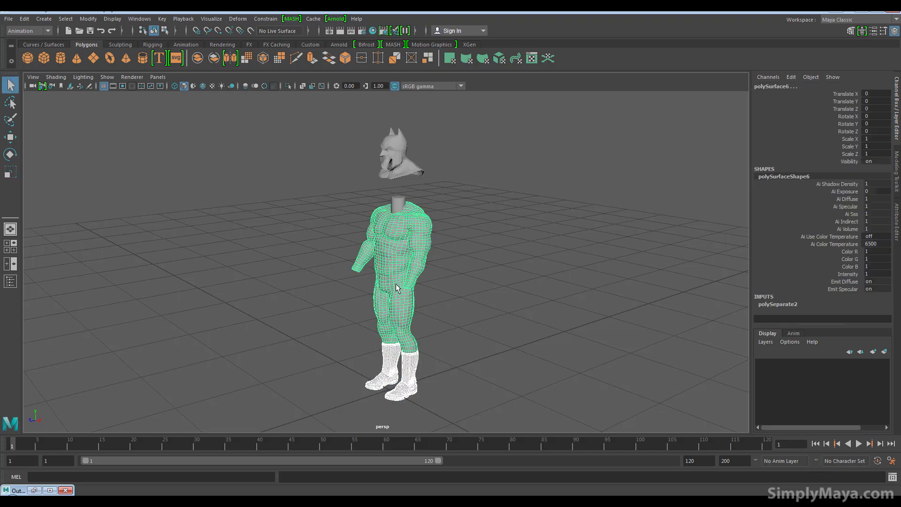
shift+click(397, 204)
shift+click(399, 154)
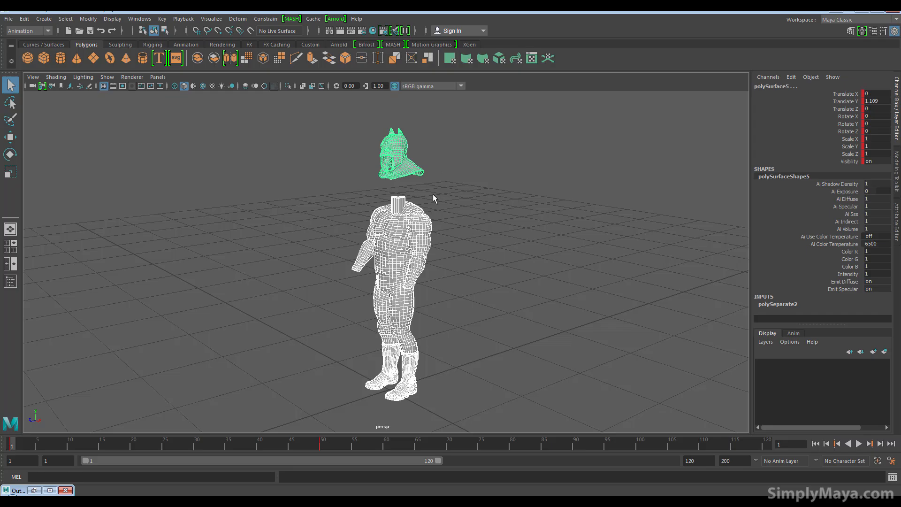
key(space)
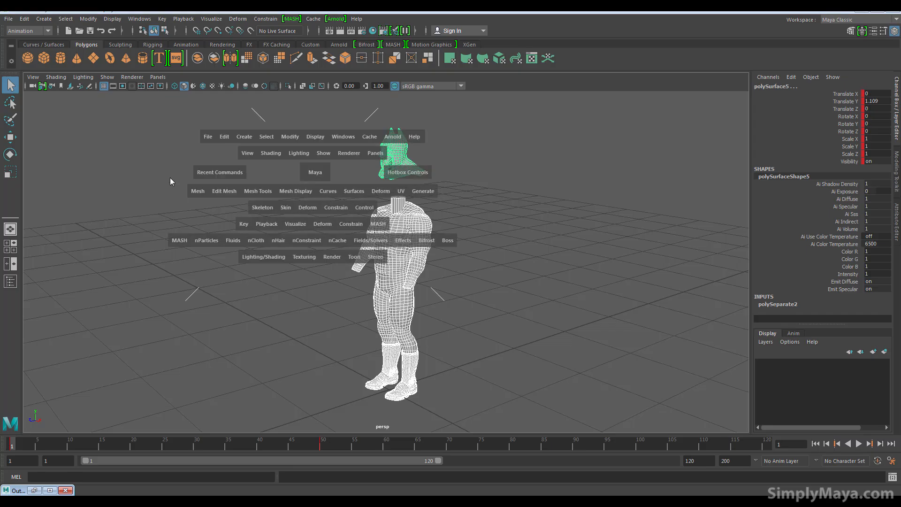
click(196, 195)
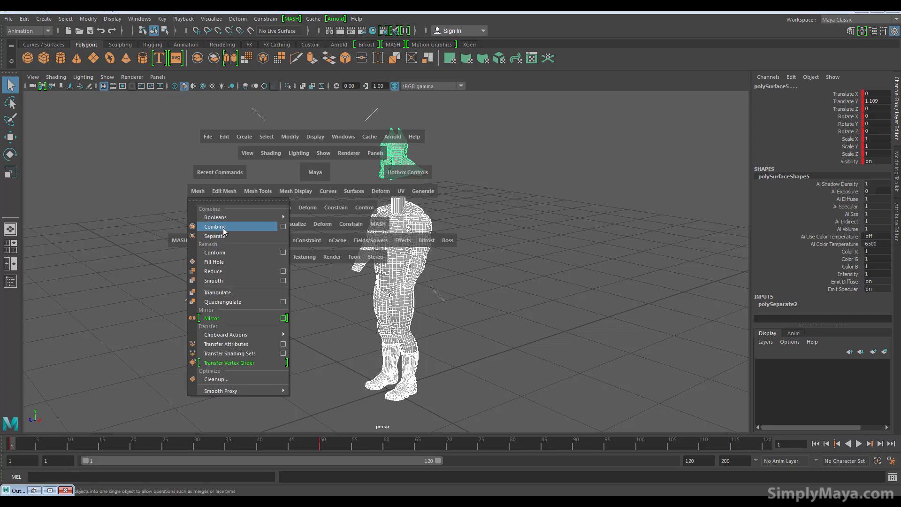
click(223, 228)
- Play the combined mesh's animation to check the cowl's descent, and return to frame 1
alt+drag(302, 230, 284, 218)
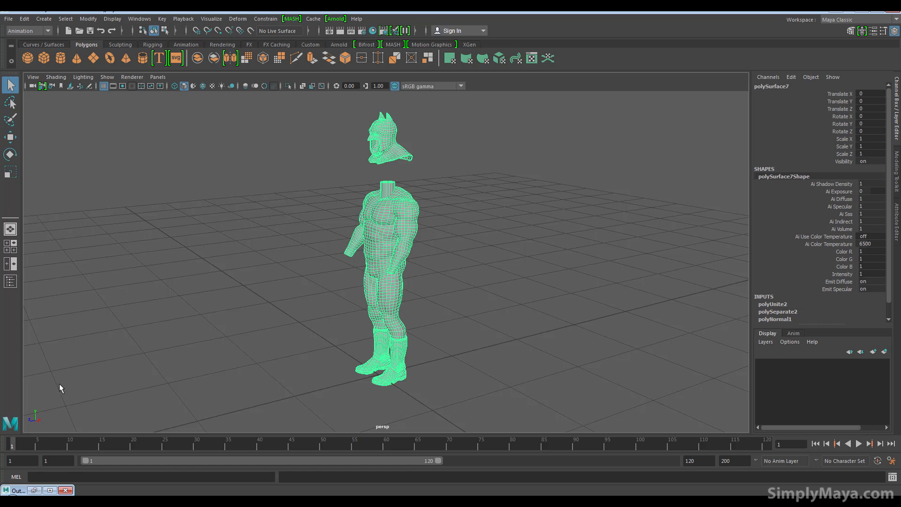
key(alt+v)
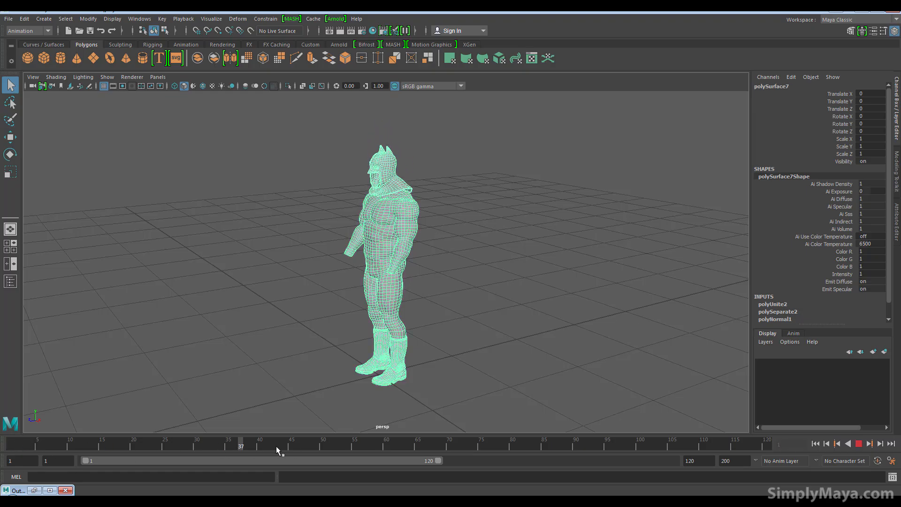
drag(415, 441, 2, 454)
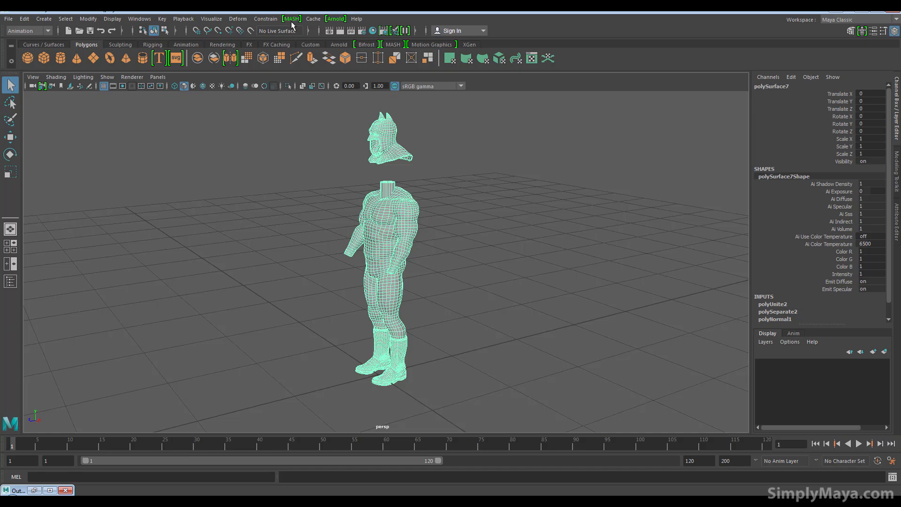
- Export the selected combined mesh as an Alembic file named batman_proxy_mesh in cache\alembic, covering frames 1 to 40
click(313, 19)
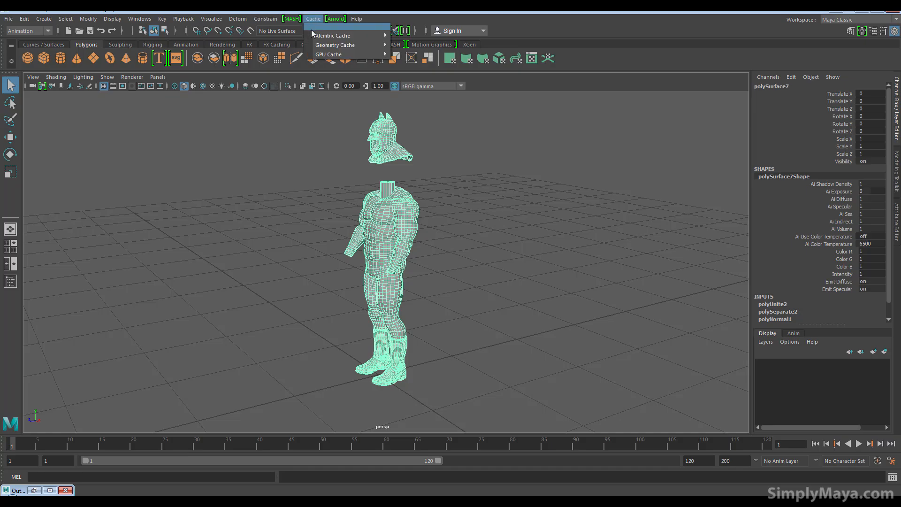
mouse_move(315, 36)
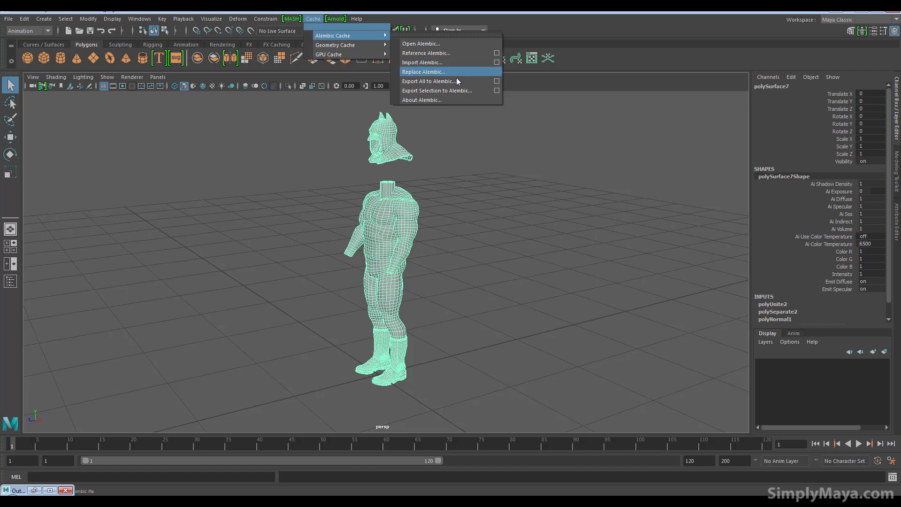
click(442, 94)
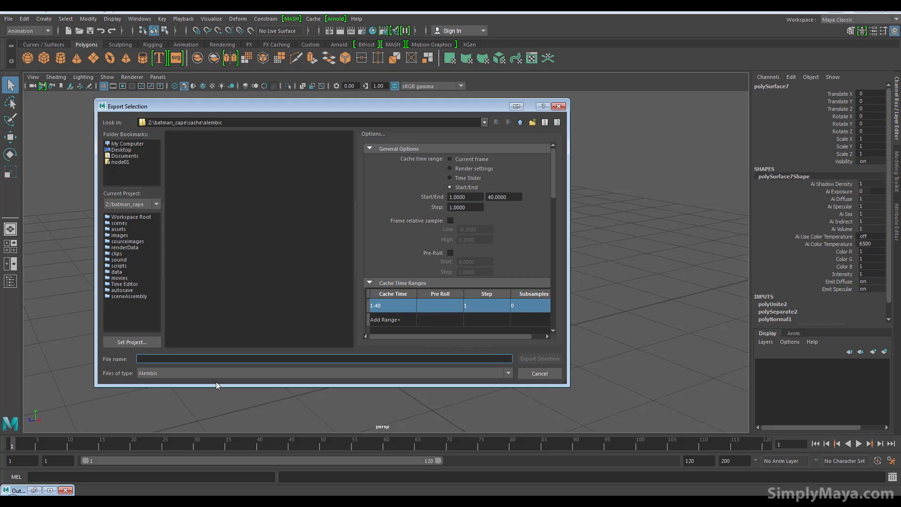
text(batman_proxy)
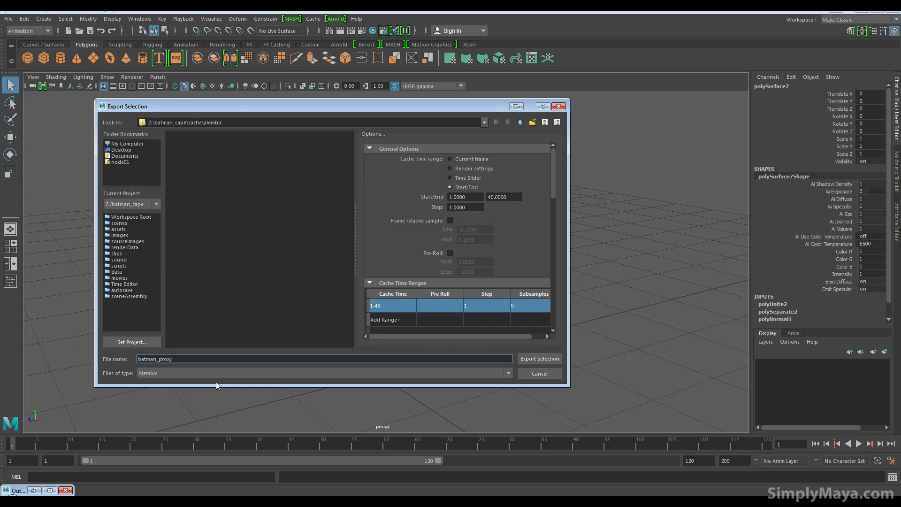
text(_mesh)
key(Return)
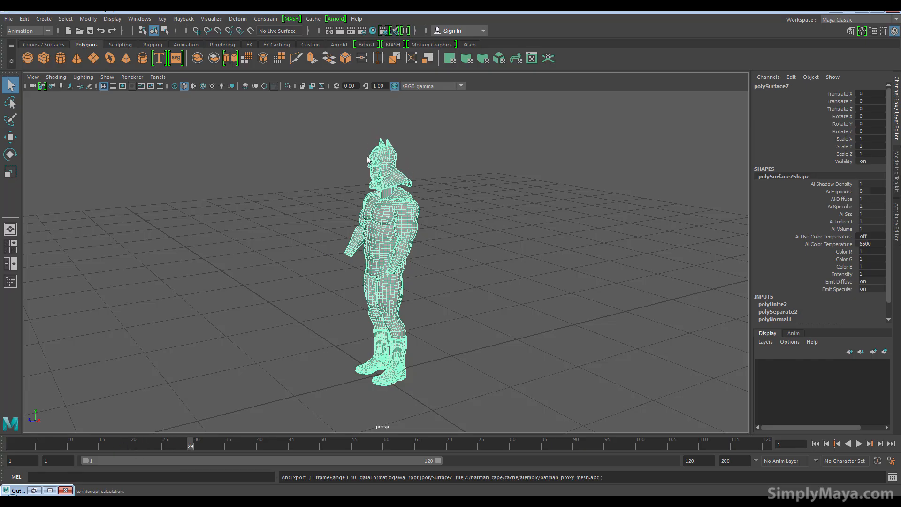
- Scrub the cowl's descent while examining the neck and shoulders up close, and return to frame 1
alt+drag(516, 224, 231, 386)
drag(14, 443, 272, 456)
alt+drag(258, 377, 343, 343)
alt+right_drag(343, 343, 466, 278)
alt+middle_drag(465, 278, 345, 287)
alt+drag(345, 286, 326, 323)
alt+right_drag(326, 324, 505, 326)
alt+drag(504, 326, 442, 291)
alt+middle_drag(446, 270, 442, 318)
alt+drag(442, 318, 380, 312)
drag(271, 446, 12, 444)
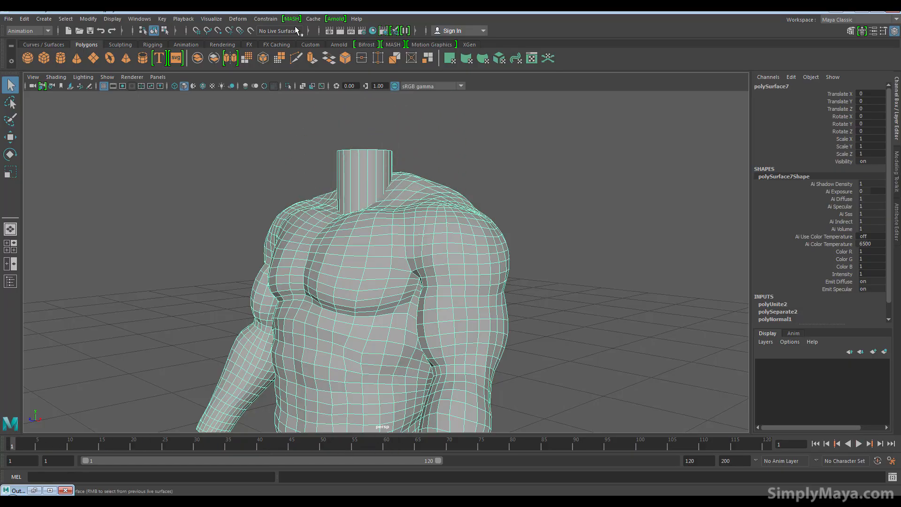
- Export everything to Alembic over frames 1 to 50, replacing the existing batman_proxy_mesh.abc
click(313, 19)
mouse_move(322, 36)
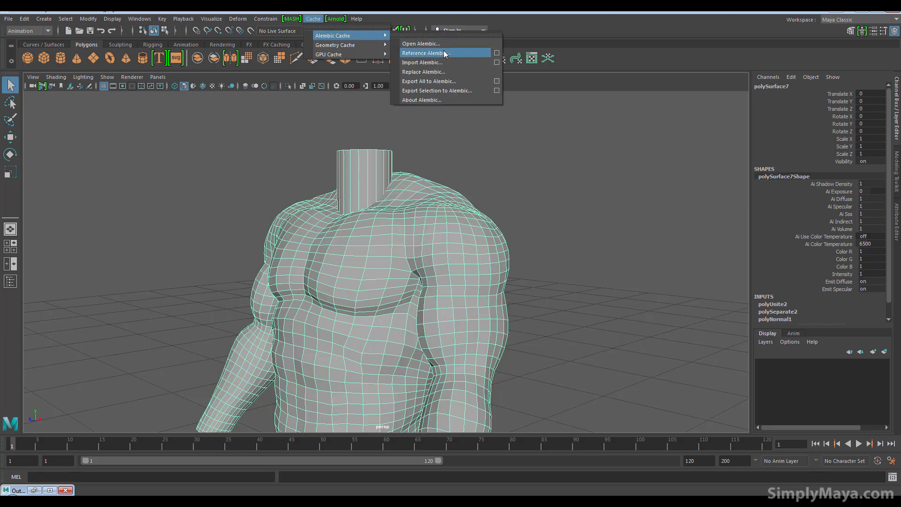
click(448, 80)
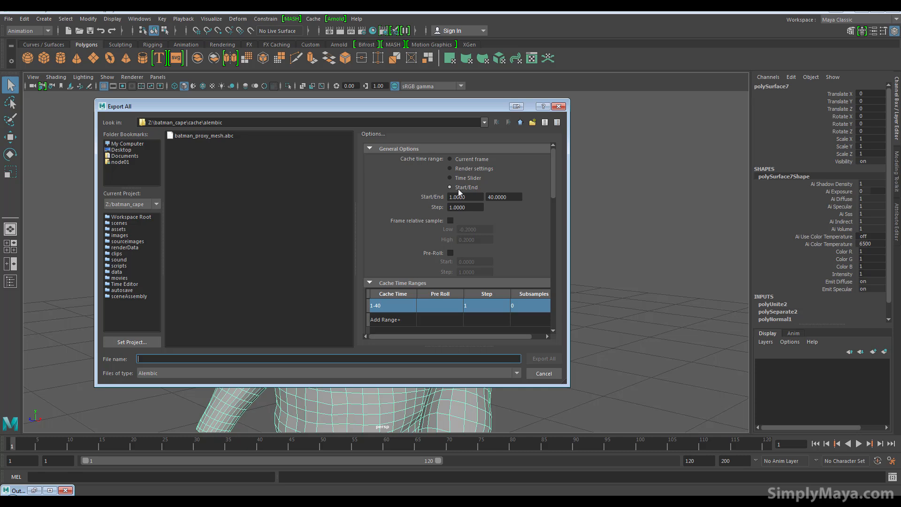
click(514, 199)
text(50)
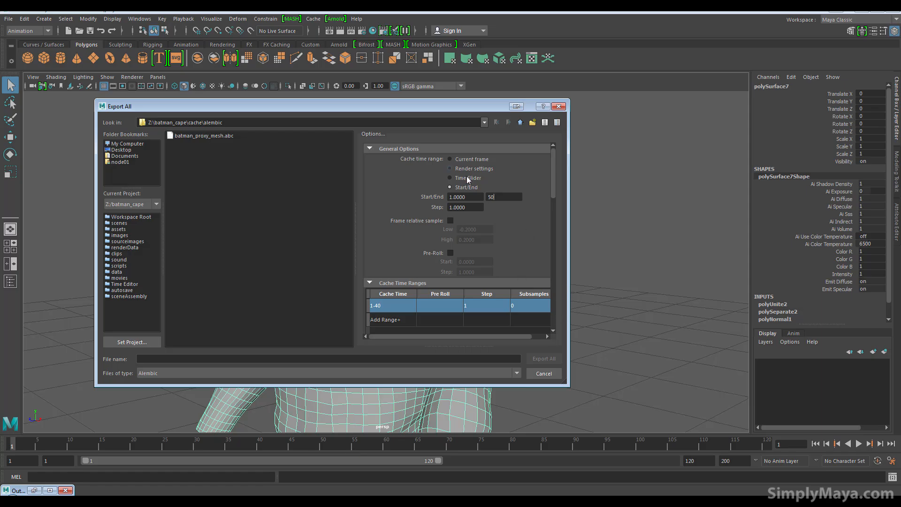
click(218, 138)
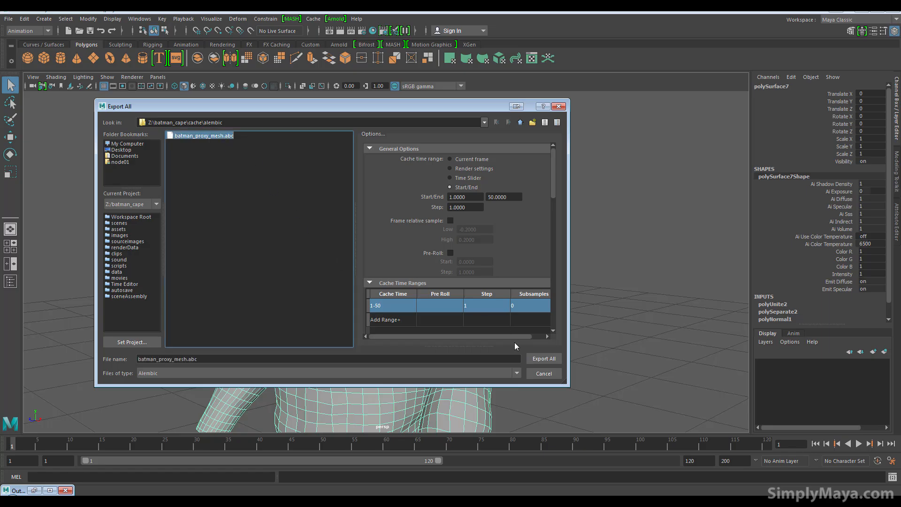
click(543, 359)
click(323, 259)
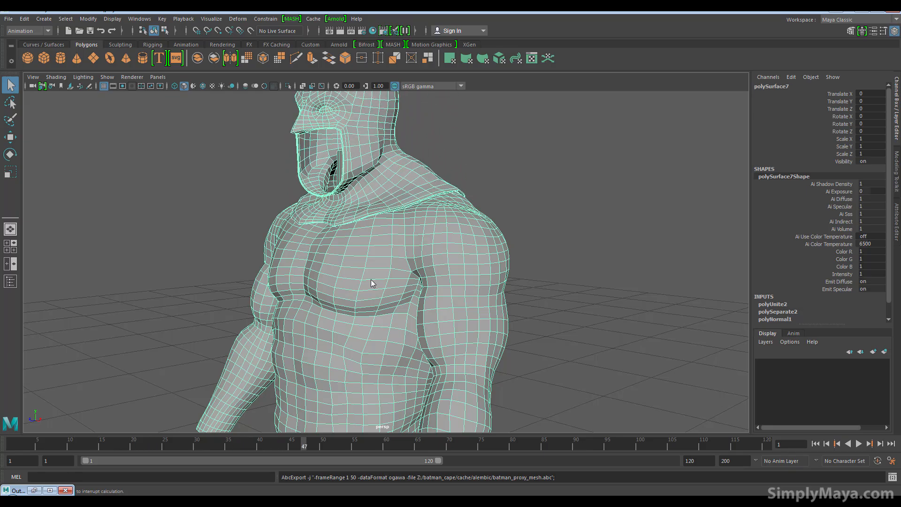
- Clear the selection and examine the whole figure with its raised cowl from several angles
scroll(370, 281, down, 5)
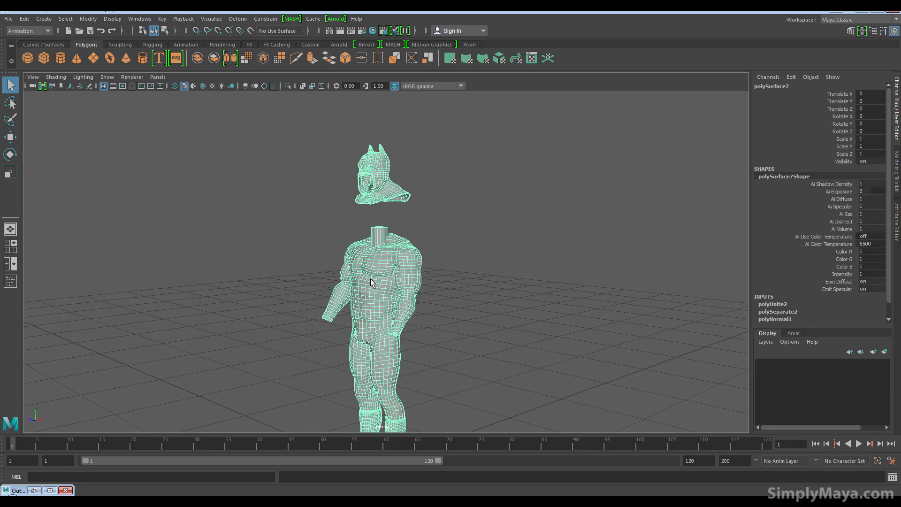
alt+middle_drag(369, 279, 364, 225)
alt+right_drag(473, 294, 452, 298)
alt+drag(451, 298, 496, 363)
click(521, 213)
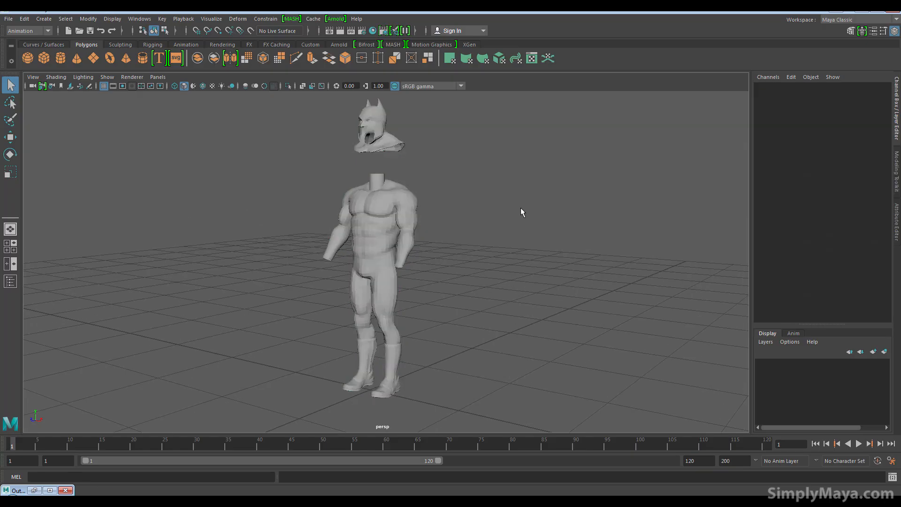
alt+drag(449, 258, 416, 287)
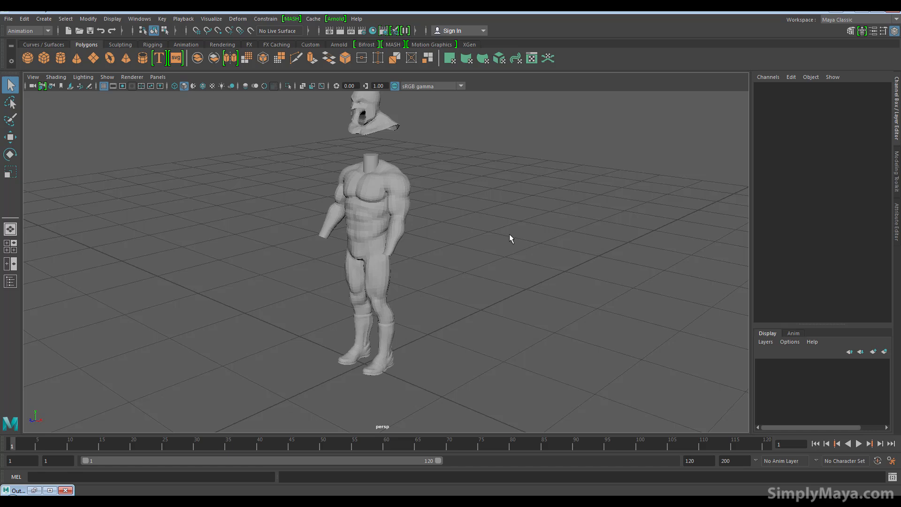
alt+drag(482, 229, 462, 325)
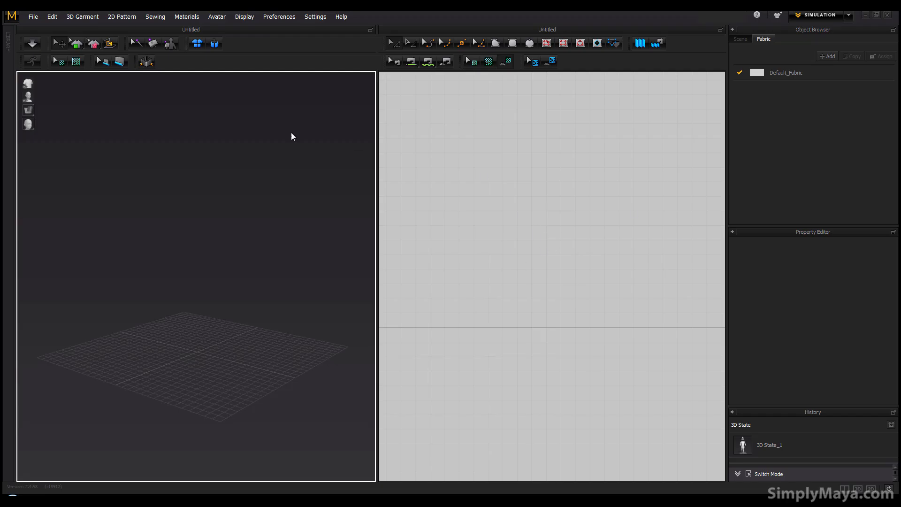
- Switch to Marvelous Designer, delete all avatars and start a new empty scene
middle_drag(463, 277, 484, 269)
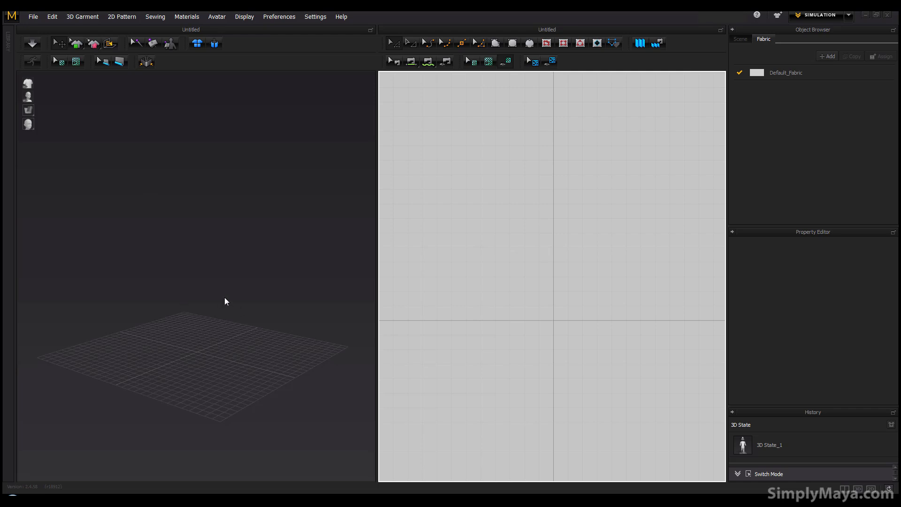
click(214, 16)
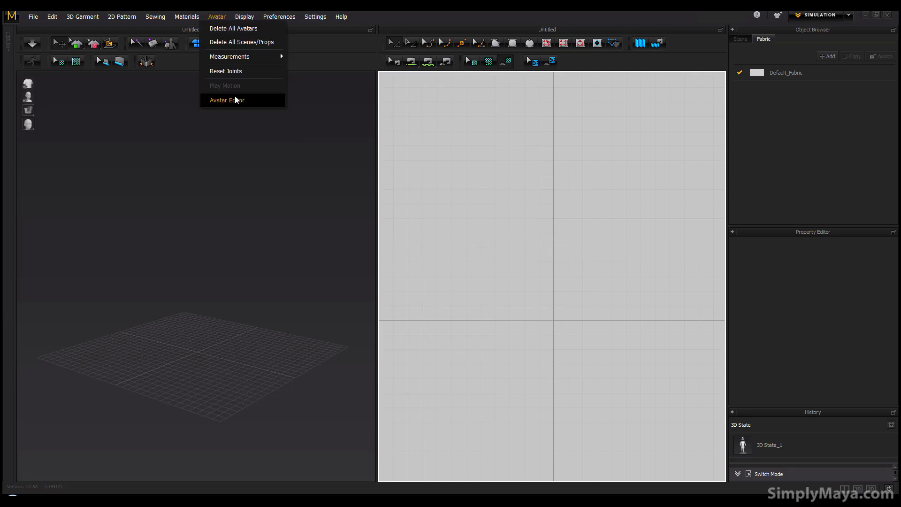
click(219, 27)
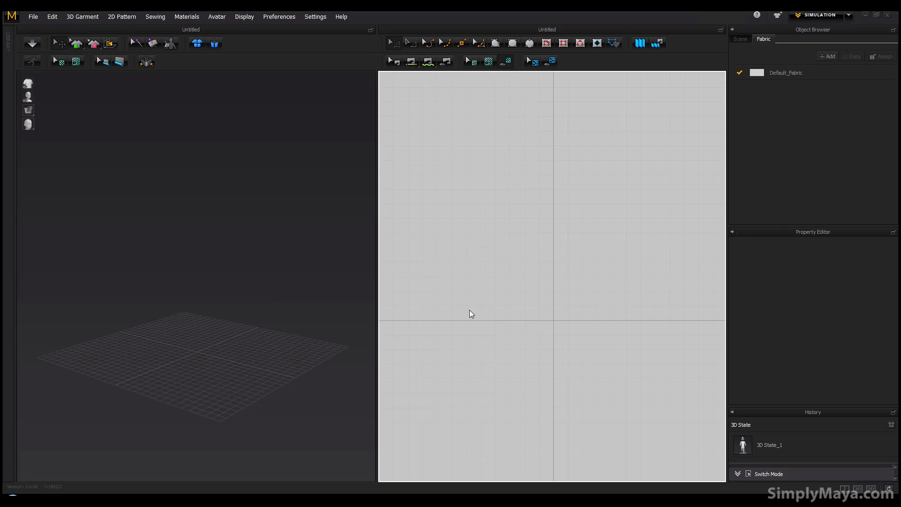
click(34, 19)
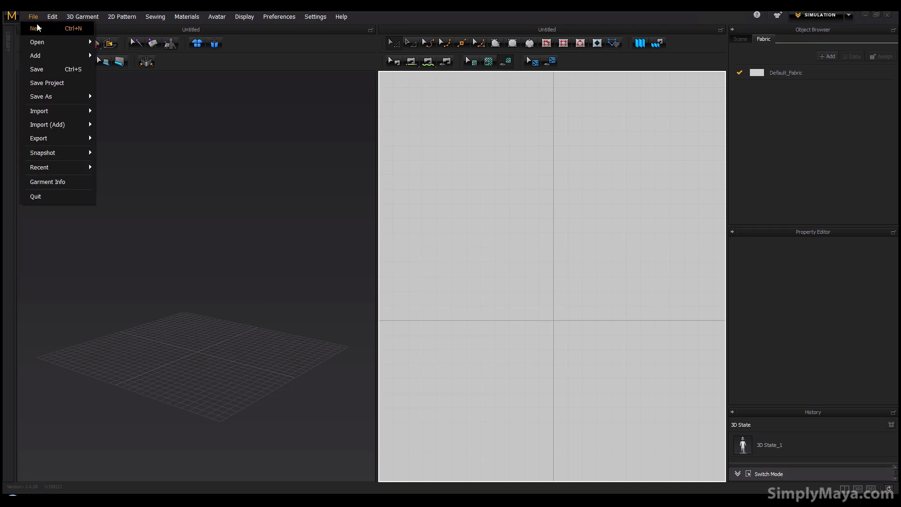
click(35, 28)
click(447, 267)
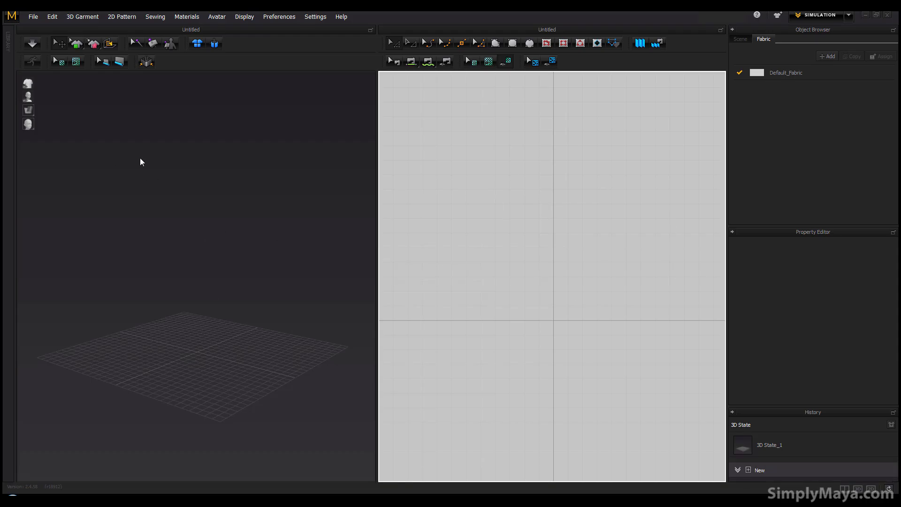
- Import the Alembic file batman_proxy_mesh.abc from batman_cape\cache\alembic at 30 FPS with the scale set to m
click(34, 18)
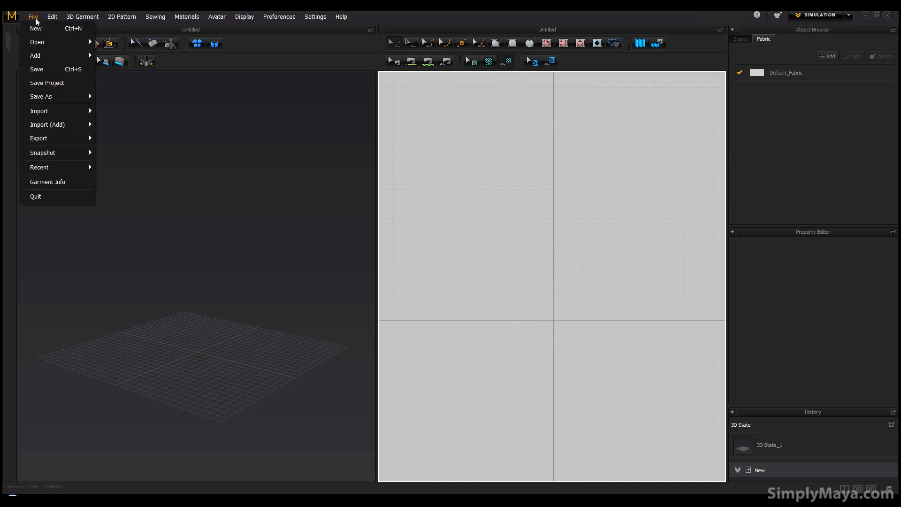
mouse_move(89, 112)
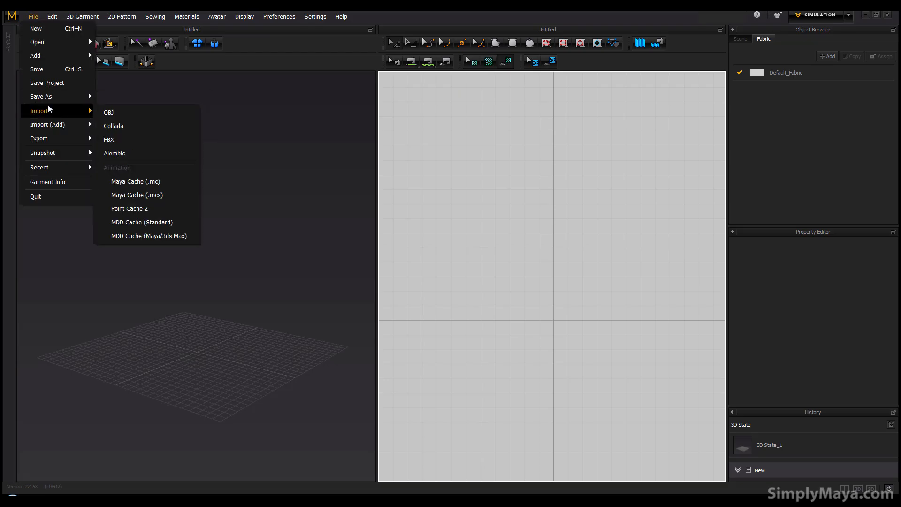
click(144, 152)
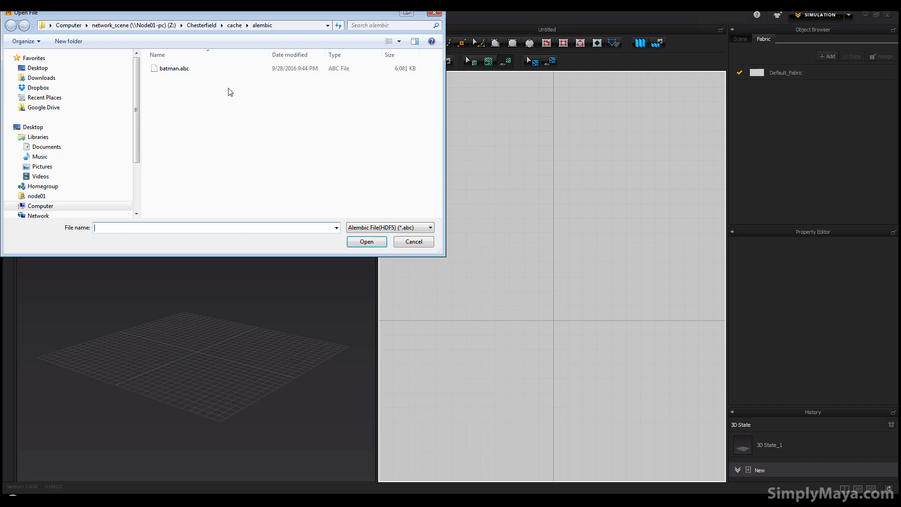
click(164, 25)
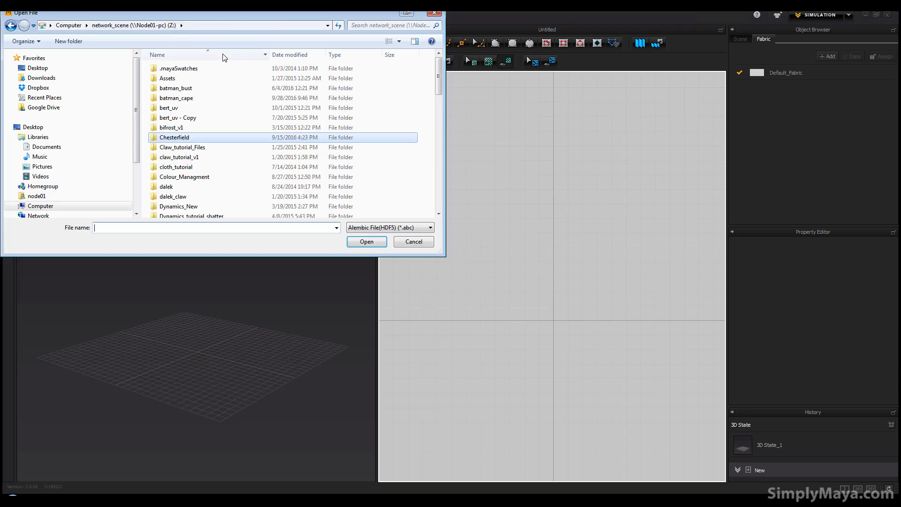
double_click(218, 98)
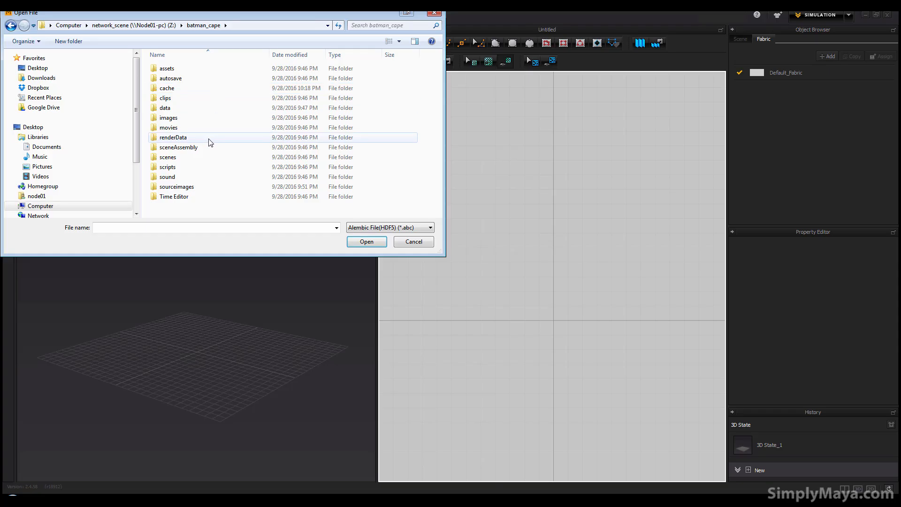
double_click(207, 88)
double_click(221, 69)
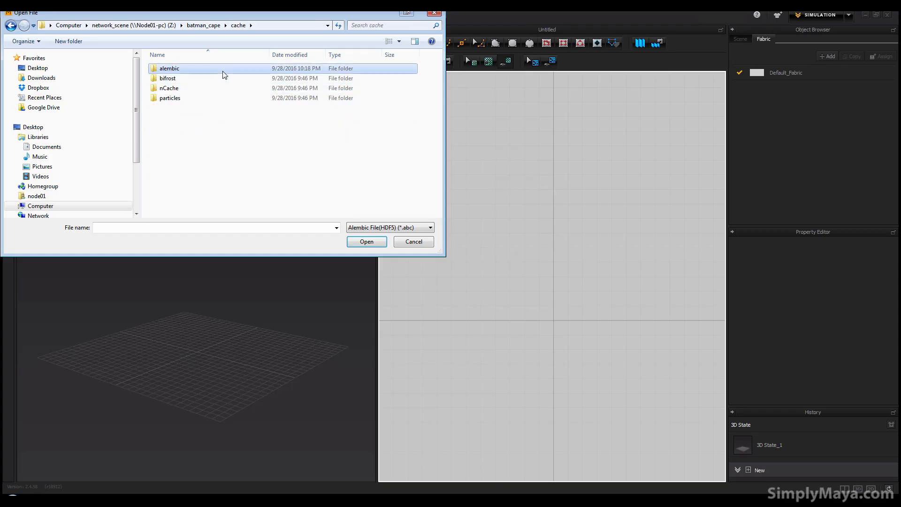
double_click(188, 69)
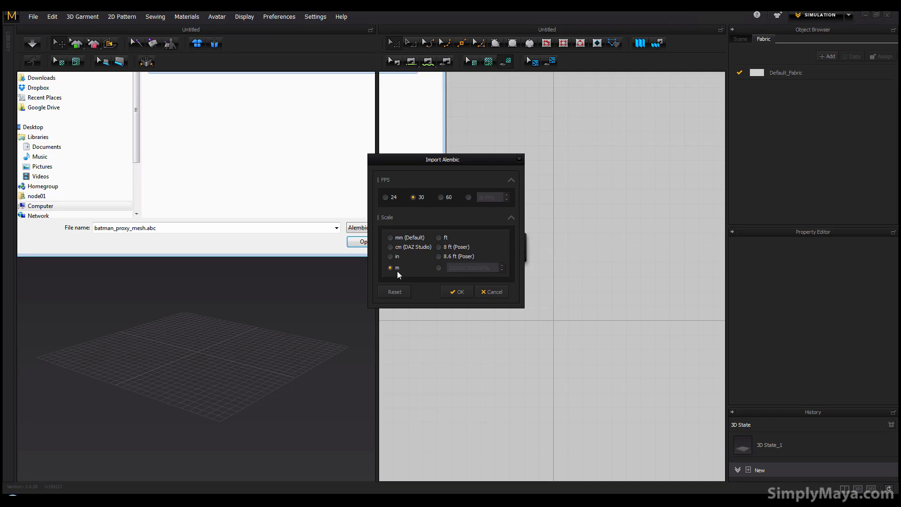
click(457, 291)
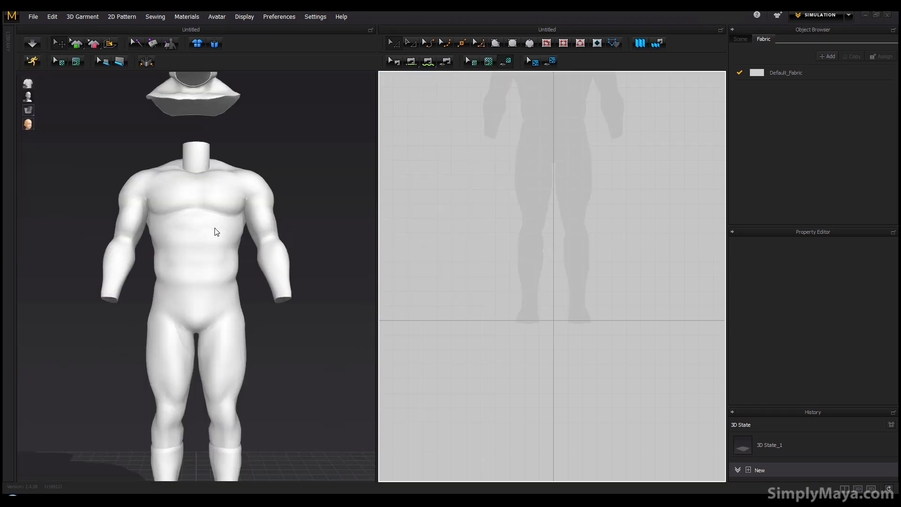
- Switch to Animation mode and play the imported Batman mesh's animation
right_drag(279, 257, 277, 319)
scroll(174, 297, down, 5)
scroll(208, 293, up, 3)
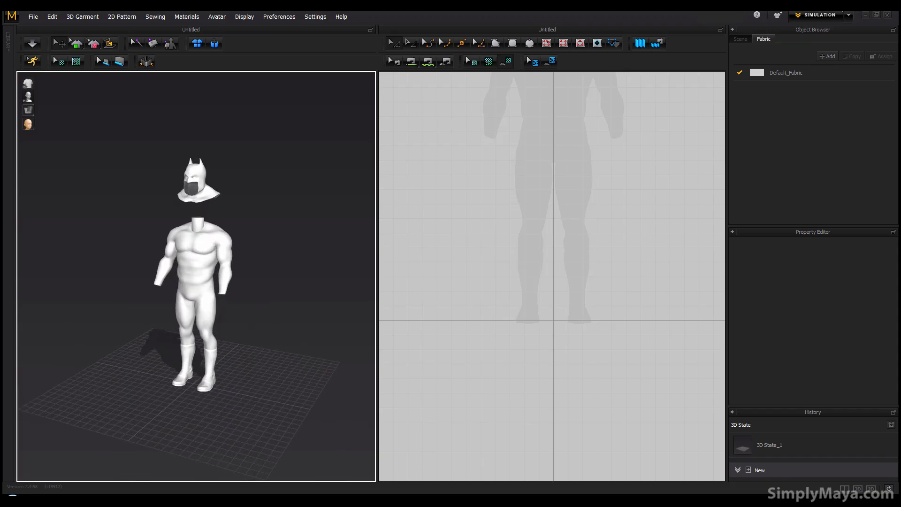
click(849, 15)
click(835, 46)
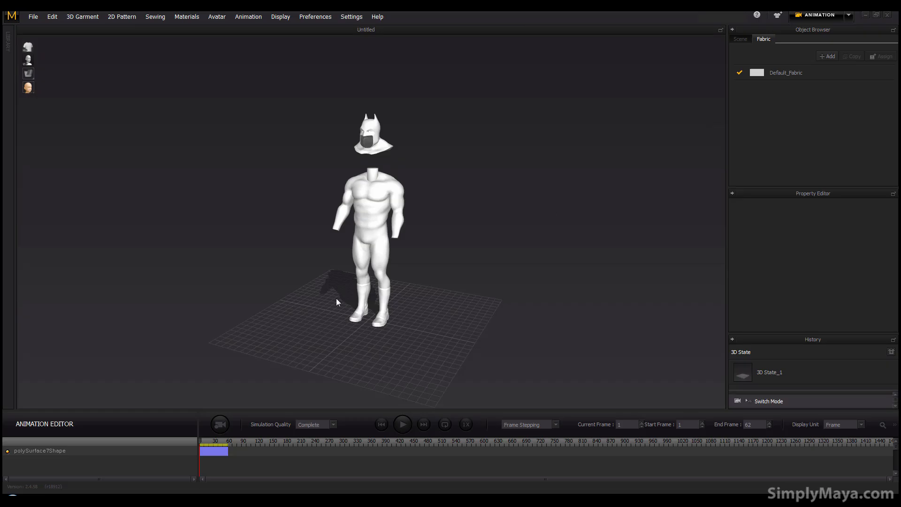
click(213, 451)
click(410, 426)
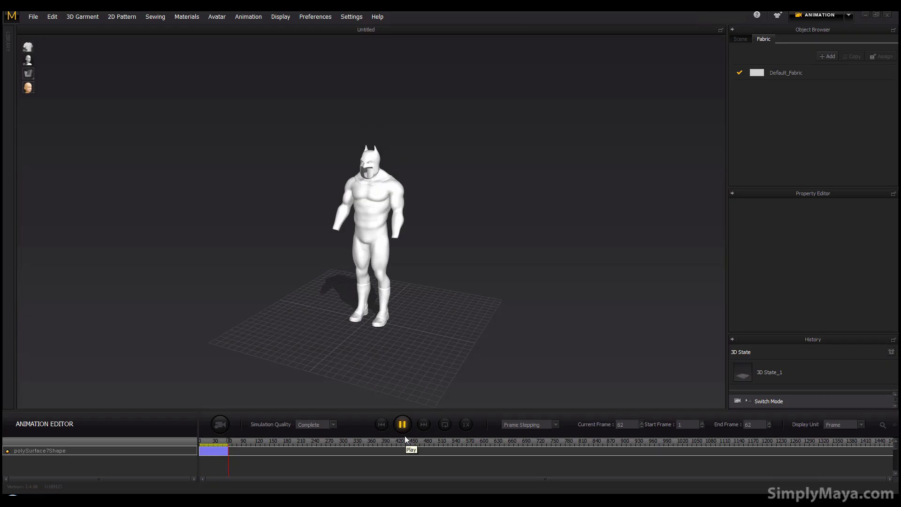
- Stop playback, examine the cowl on the shoulders up close, and rewind the timeline to frame 1
click(394, 215)
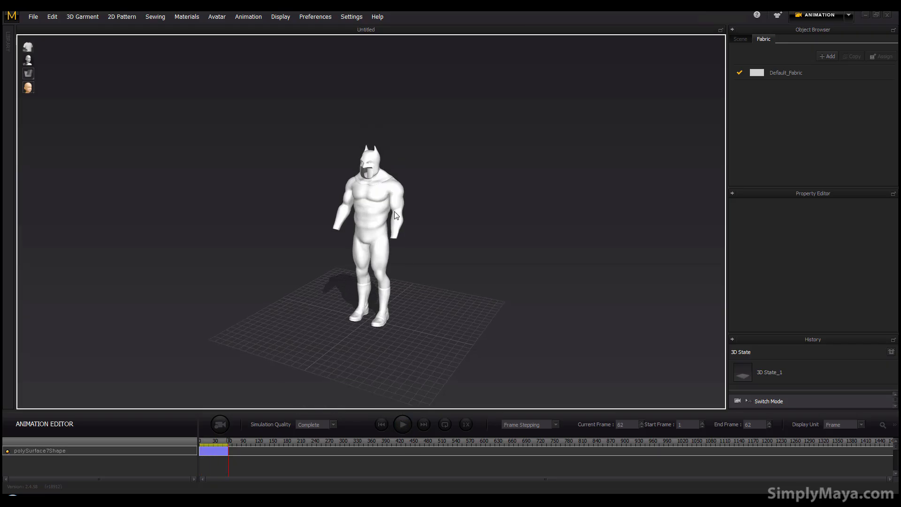
scroll(465, 253, up, 6)
scroll(458, 252, down, 3)
scroll(389, 207, up, 2)
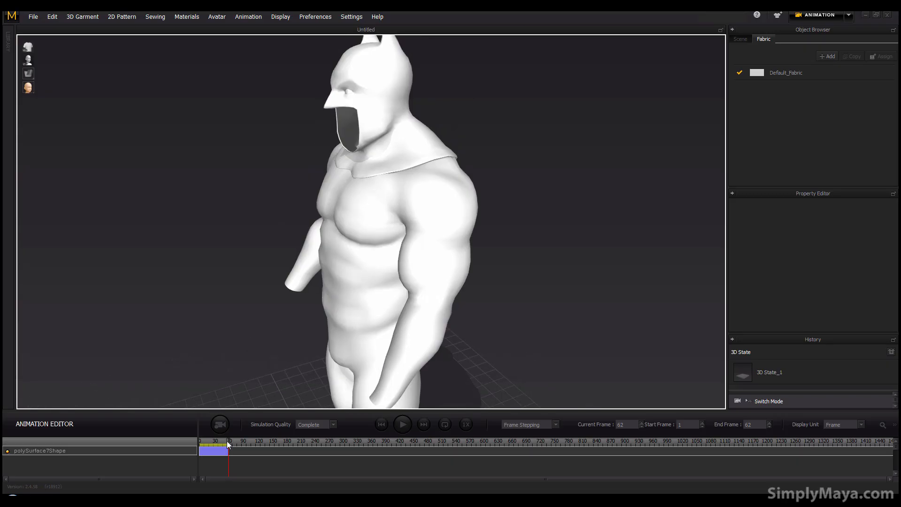
drag(227, 443, 193, 443)
middle_drag(337, 261, 355, 251)
- Return to Simulation mode and frame the whole figure in the 3D garment and 2D pattern views
click(814, 18)
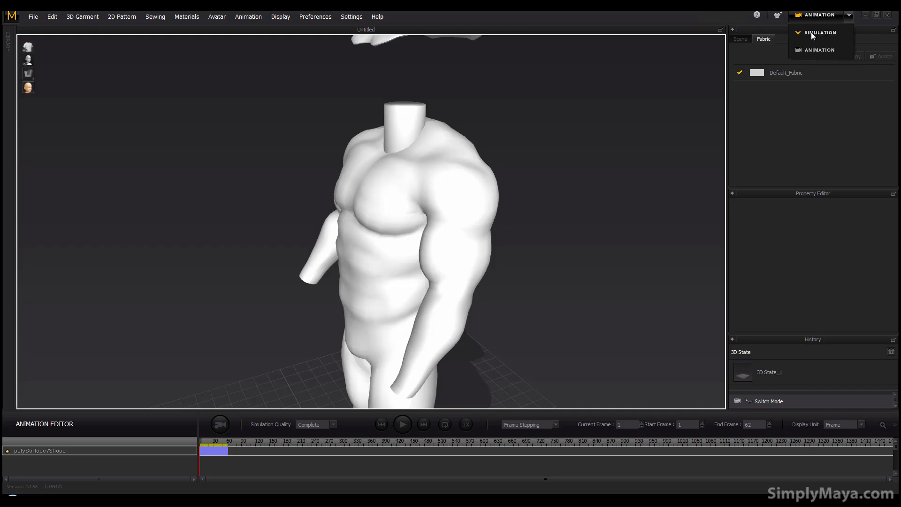
click(810, 32)
middle_drag(266, 265, 245, 188)
middle_drag(550, 218, 542, 317)
scroll(557, 305, down, 6)
scroll(293, 249, down, 5)
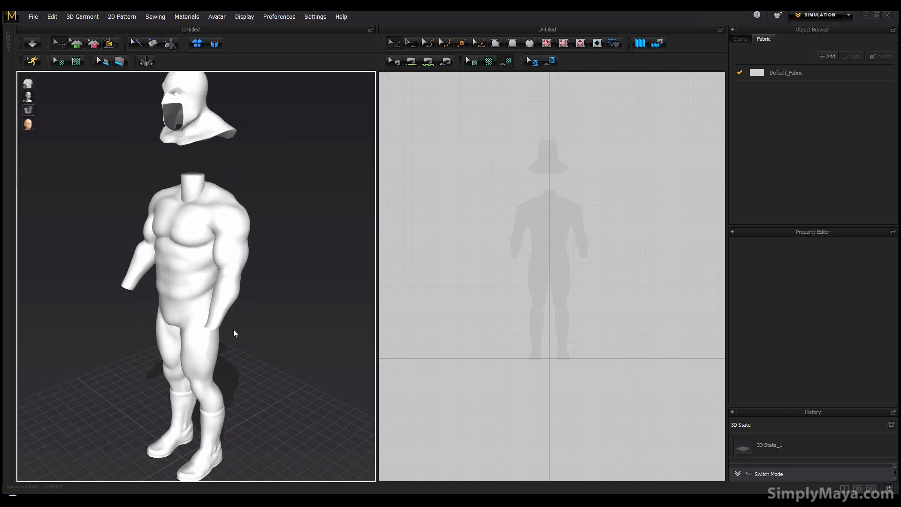
- Examine the figure and its raised cowl from both sides and from lower and higher angles
right_drag(234, 332, 282, 290)
middle_drag(282, 288, 280, 271)
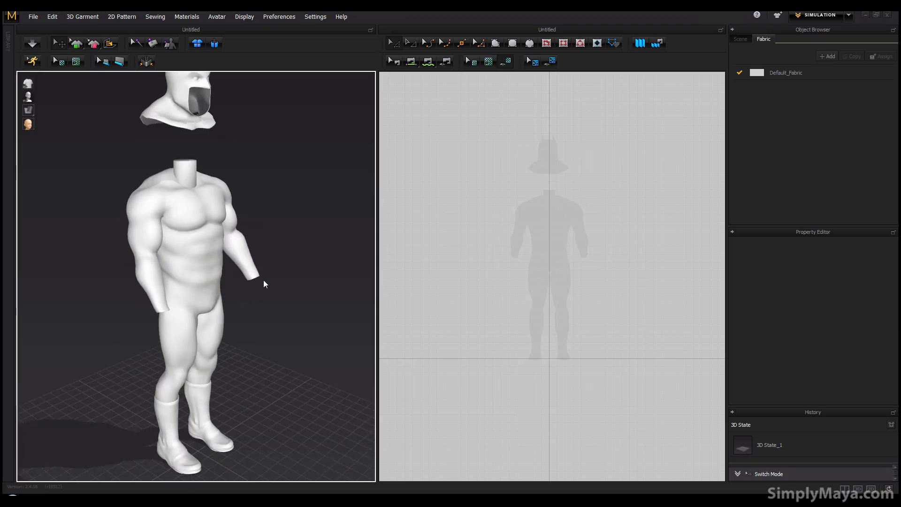
scroll(256, 282, down, 3)
right_drag(162, 286, 259, 267)
right_drag(277, 319, 197, 316)
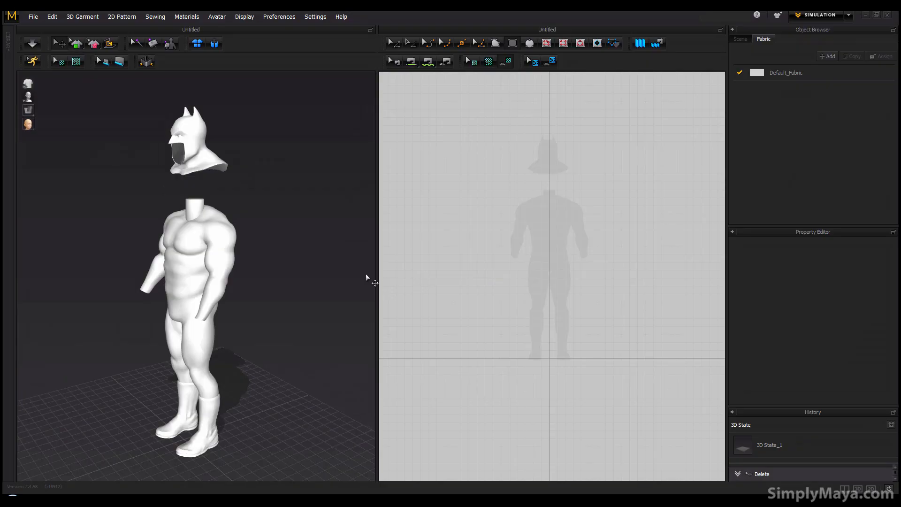
middle_drag(251, 257, 268, 229)
mouse_move(269, 229)
right_down()
mouse_move(307, 236)
mouse_move(278, 257)
mouse_move(274, 246)
right_up()
middle_drag(274, 245, 273, 244)
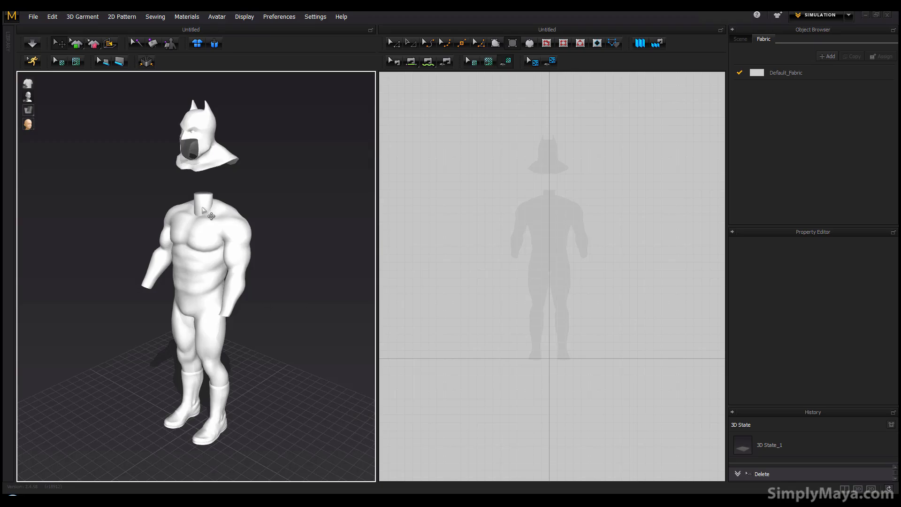
right_drag(223, 252, 156, 143)
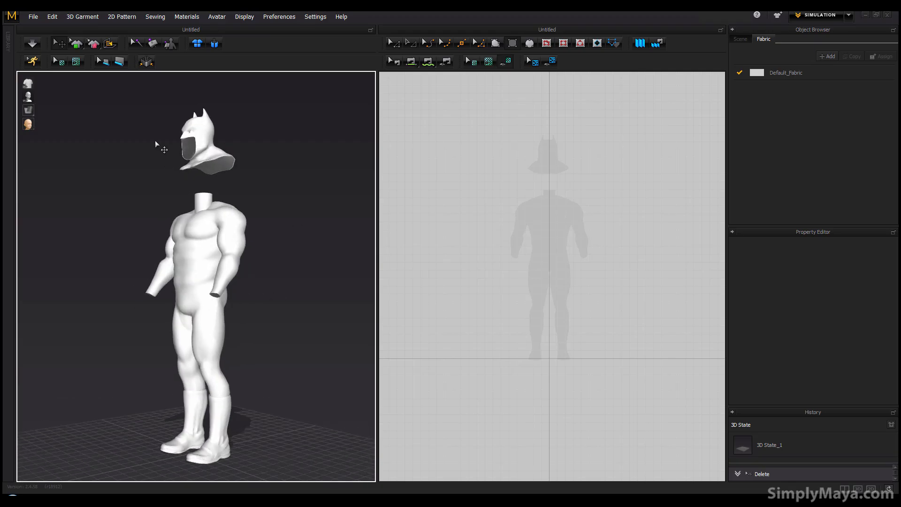
middle_drag(237, 261, 238, 237)
right_drag(238, 237, 231, 259)
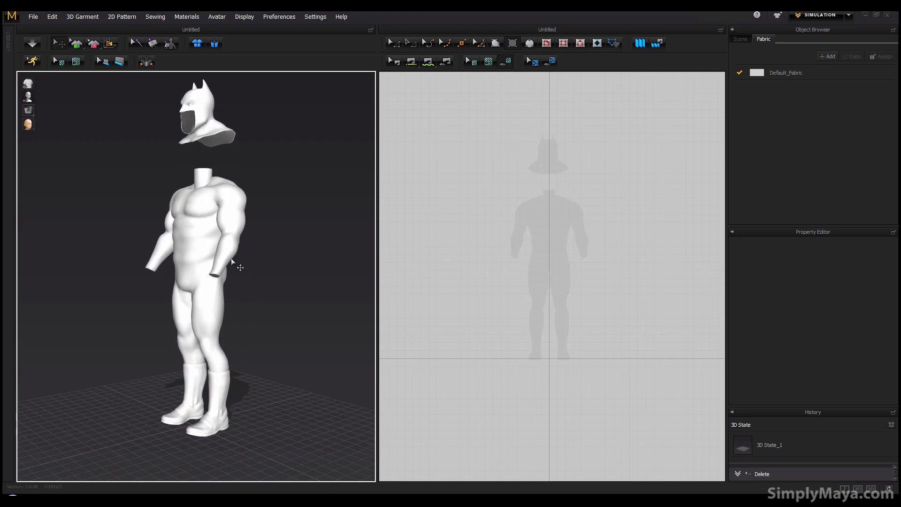
middle_drag(231, 258, 226, 288)
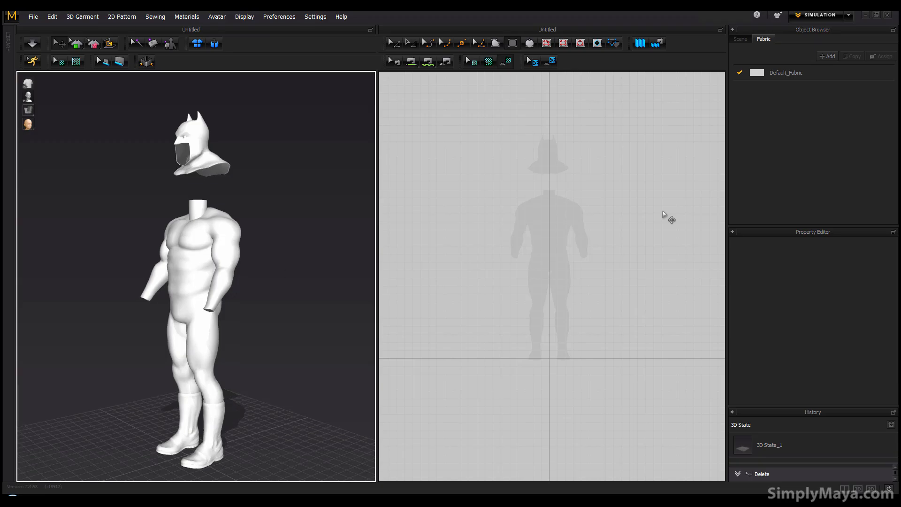
click(390, 48)
right_drag(265, 230, 264, 248)
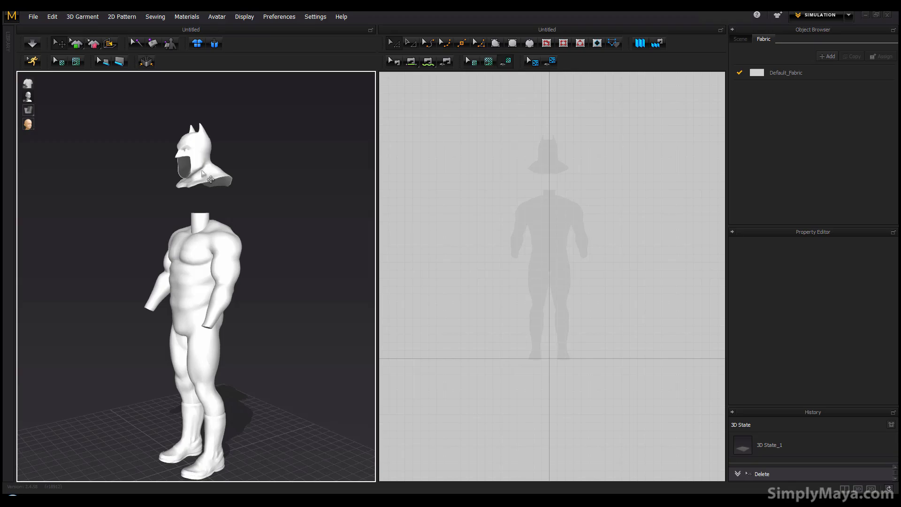
- Choose the Maya preset for the view controls in the user settings
click(317, 16)
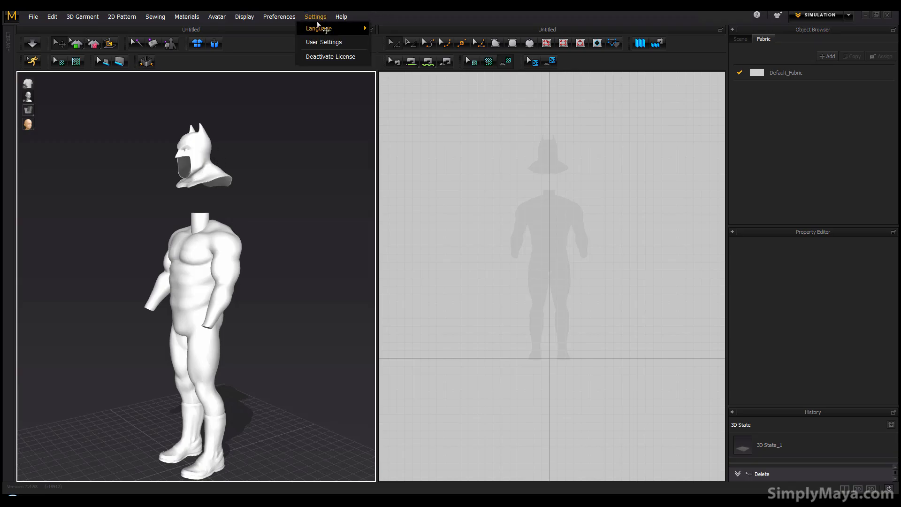
click(319, 41)
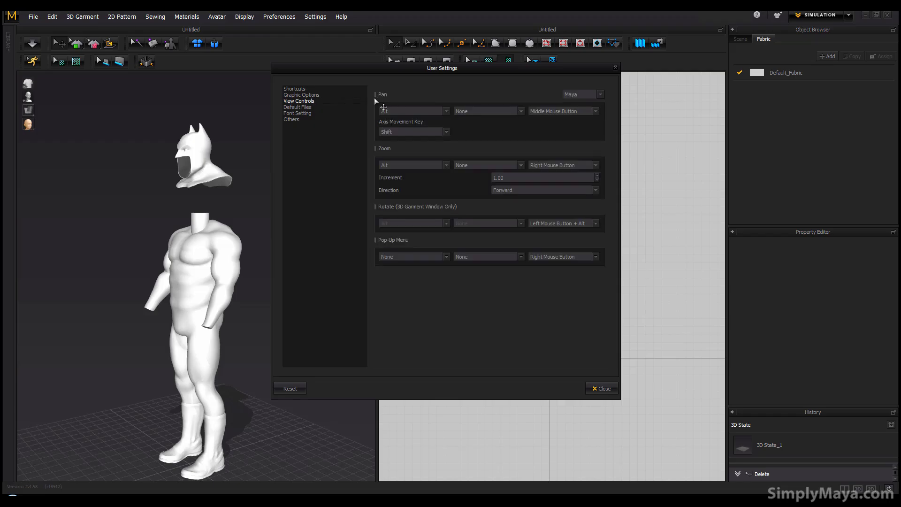
click(591, 96)
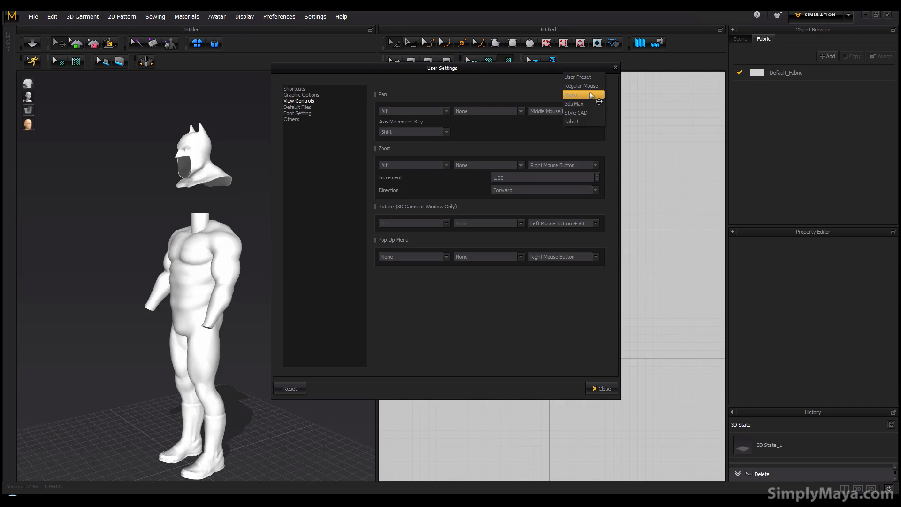
click(588, 94)
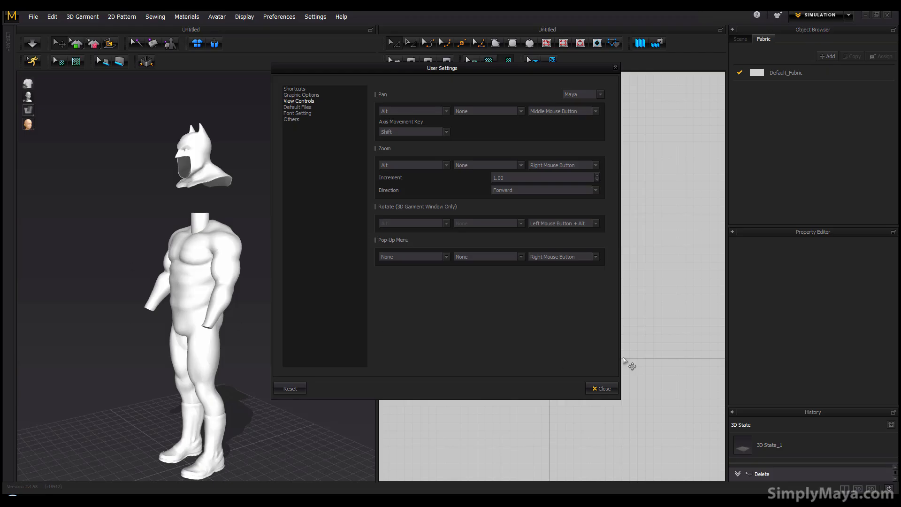
click(602, 389)
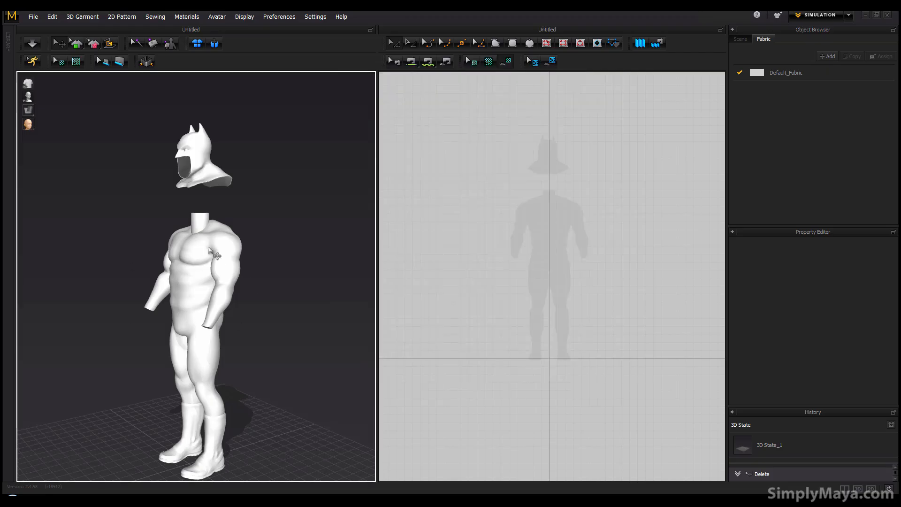
- Test the Maya-style view navigation by orbiting and zooming around the figure
key(2)
alt+drag(206, 260, 204, 271)
alt+right_drag(204, 270, 138, 293)
alt+drag(138, 294, 169, 272)
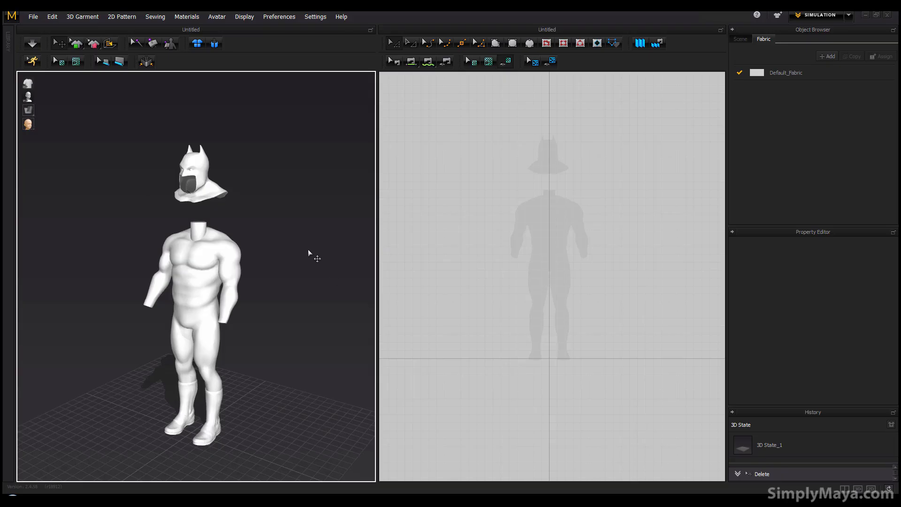
alt+drag(237, 243, 277, 163)
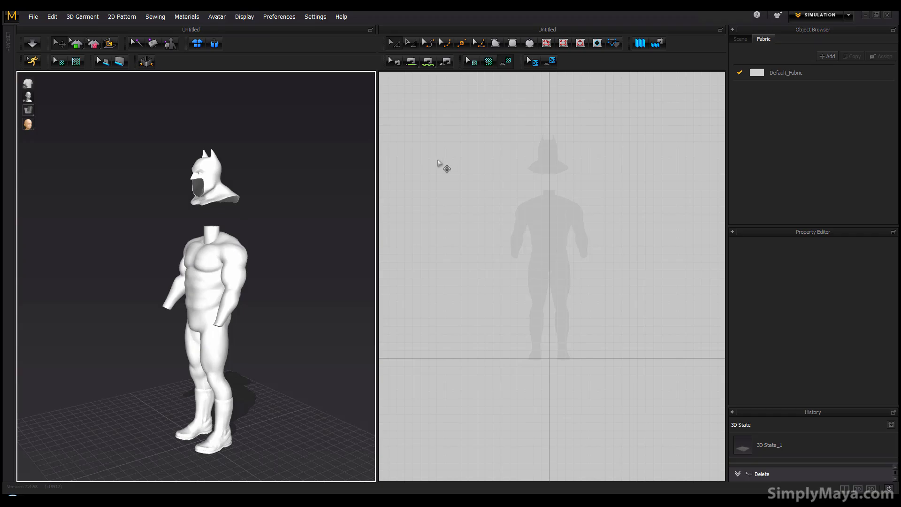
- Set the gizmo orientation to Screen Coordinate and check that it is the active option
click(272, 17)
mouse_move(281, 29)
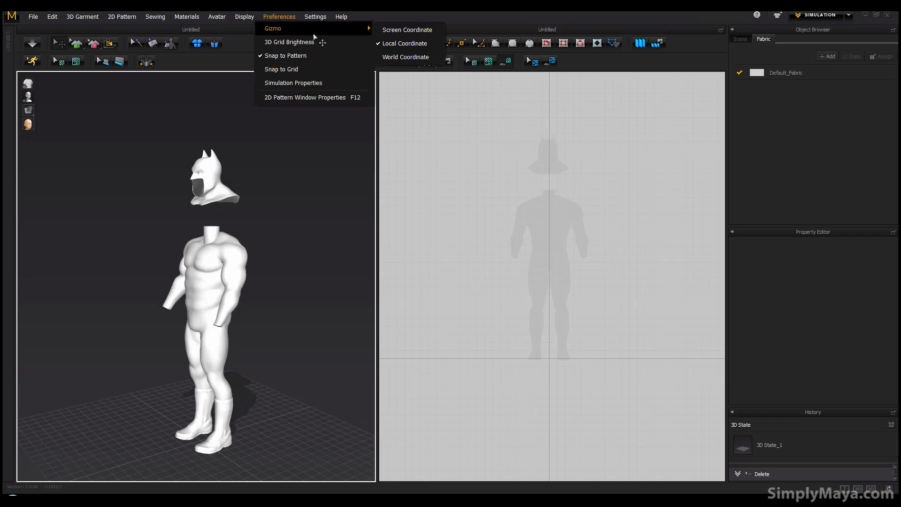
click(385, 31)
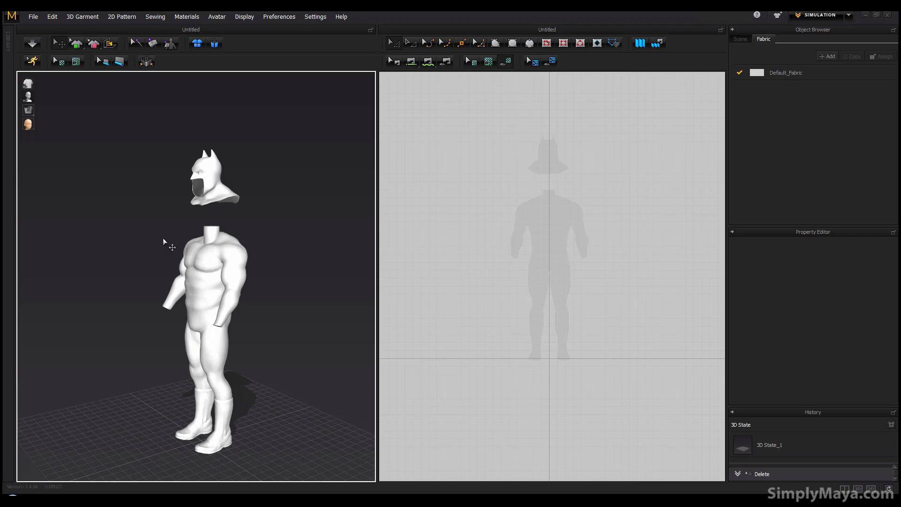
middle_drag(222, 234, 229, 214)
click(279, 19)
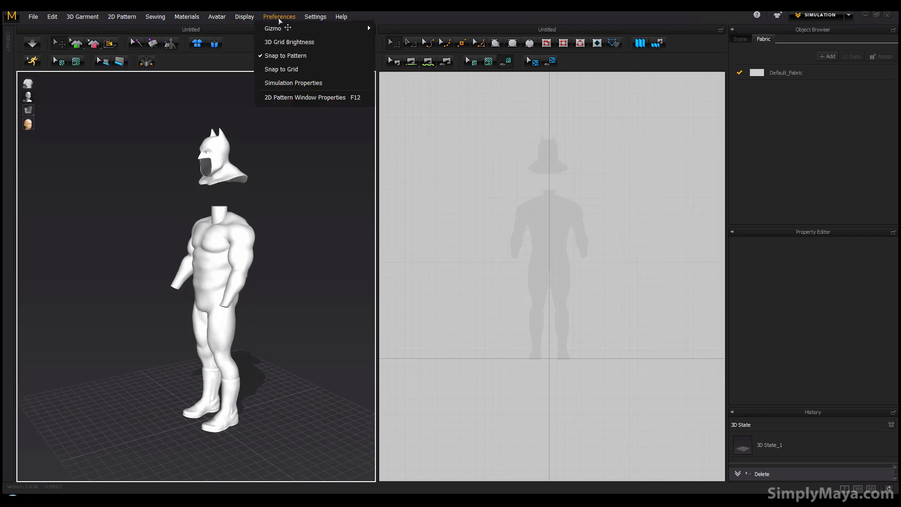
mouse_move(280, 29)
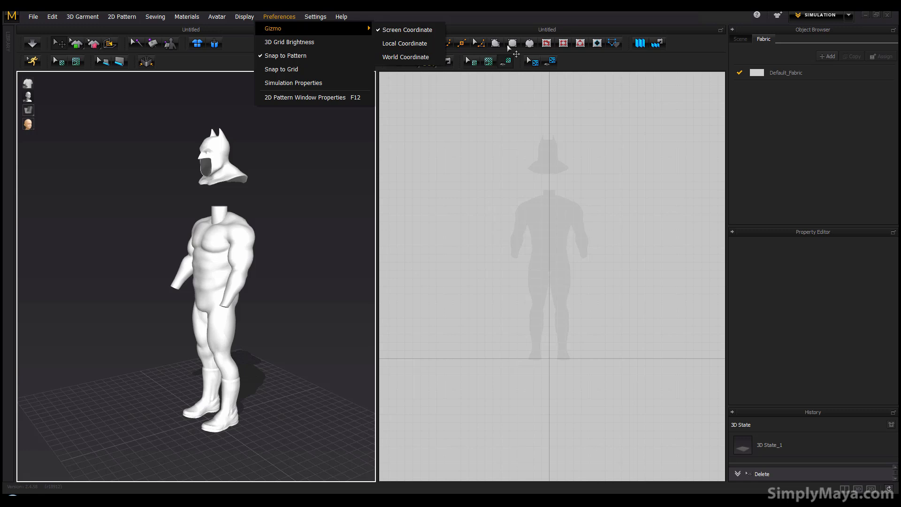
- Draw a rectangular pattern over the silhouette's torso in the 2D pattern view, check the gizmo setting and deselect the pattern
click(507, 45)
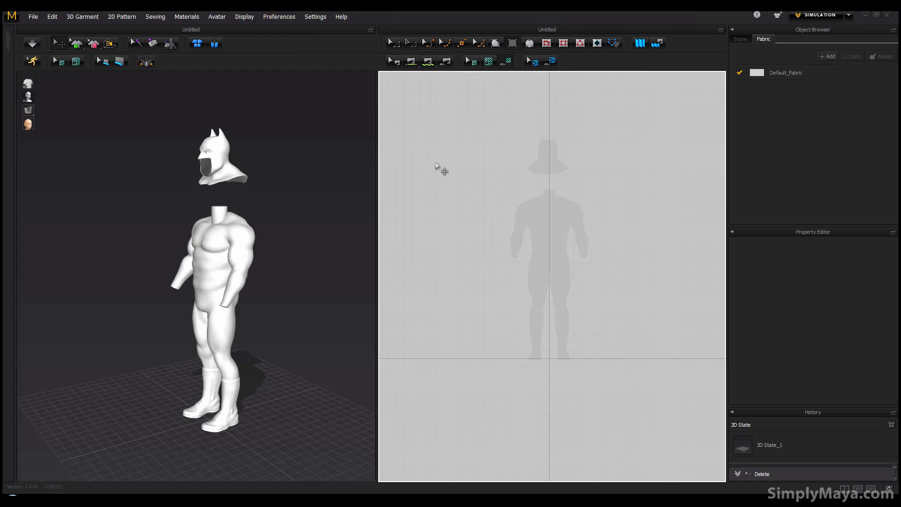
drag(479, 179, 635, 295)
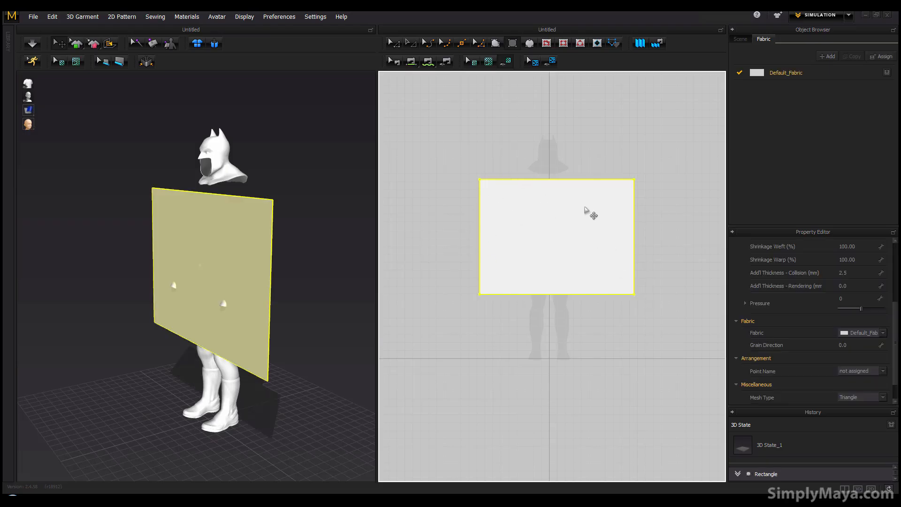
right_drag(291, 255, 150, 178)
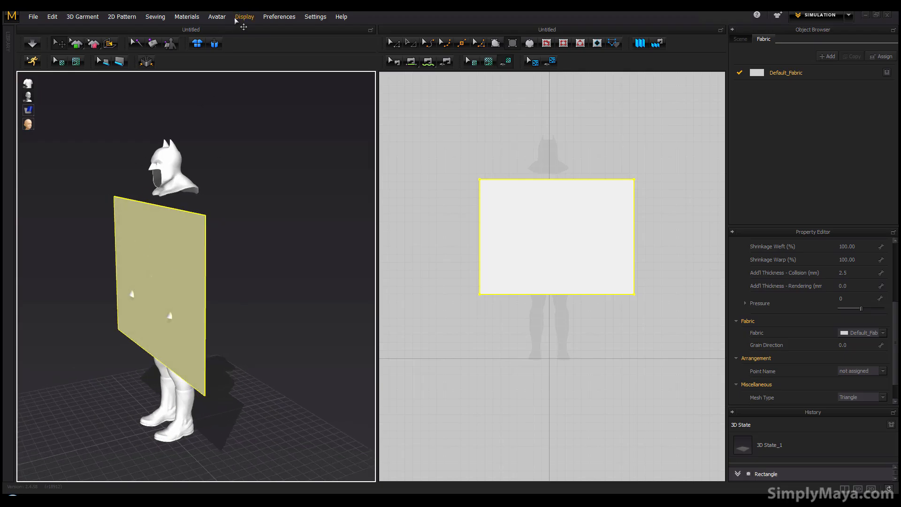
click(279, 16)
mouse_move(272, 28)
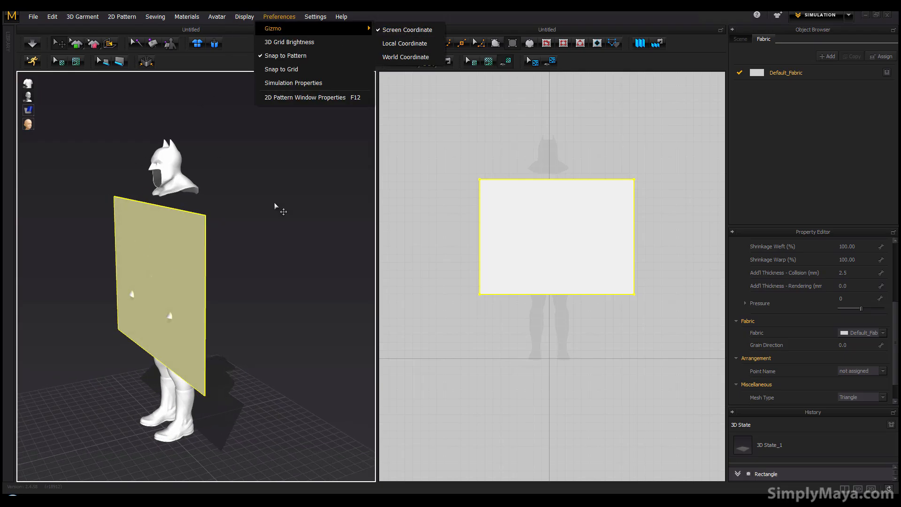
click(248, 202)
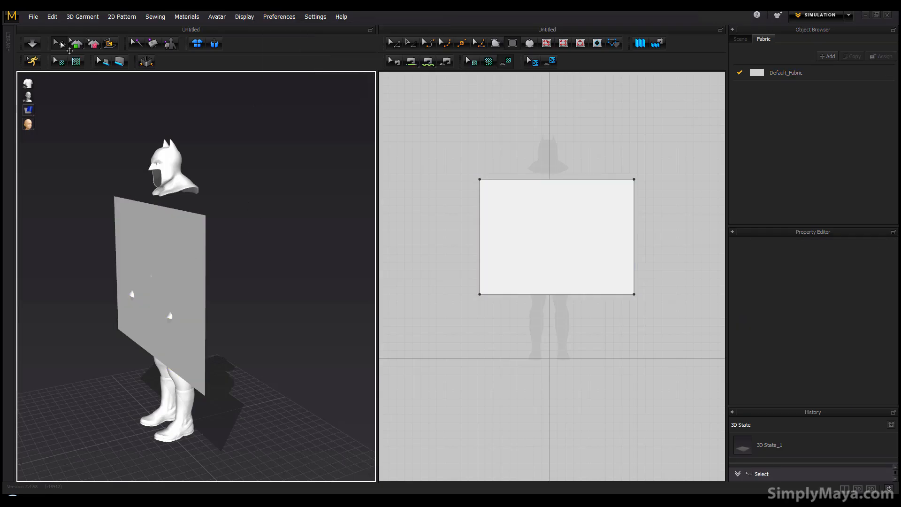
- Try moving and rotating the rectangle in front of the figure with the screen-aligned gizmo from several viewing angles
click(159, 265)
right_drag(164, 285, 203, 242)
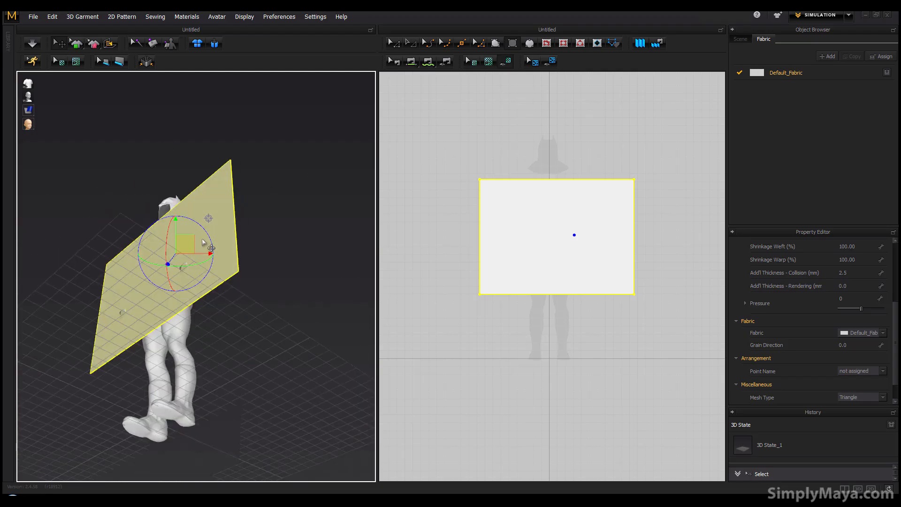
drag(156, 263, 242, 276)
right_drag(242, 281, 222, 381)
drag(179, 333, 52, 324)
right_drag(89, 343, 162, 408)
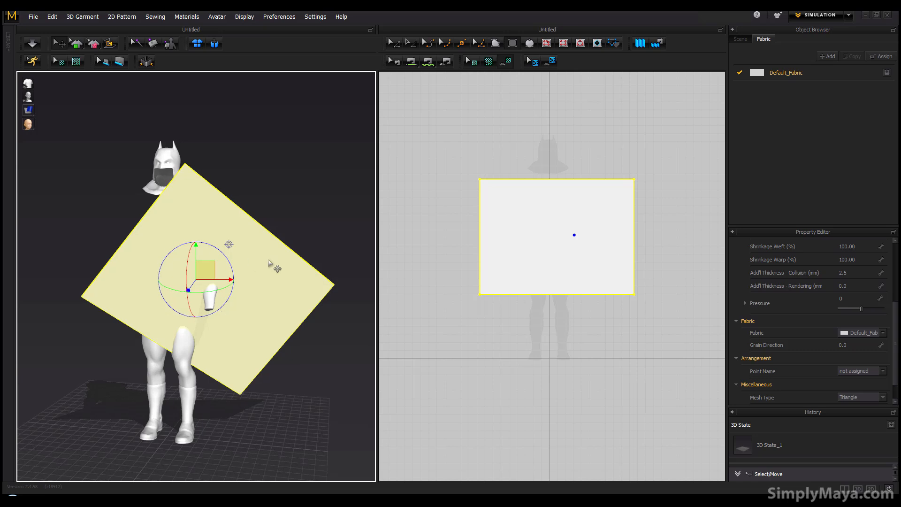
right_drag(249, 271, 283, 271)
right_drag(190, 204, 124, 224)
mouse_move(154, 266)
mouse_down()
mouse_move(158, 244)
mouse_move(168, 251)
mouse_move(155, 248)
mouse_up()
right_drag(172, 282, 229, 302)
mouse_move(229, 302)
mouse_down()
mouse_move(217, 302)
mouse_move(232, 303)
mouse_up()
- Switch the gizmo to World Coordinate and try transforming the fabric rectangle with it beside the figure
click(281, 17)
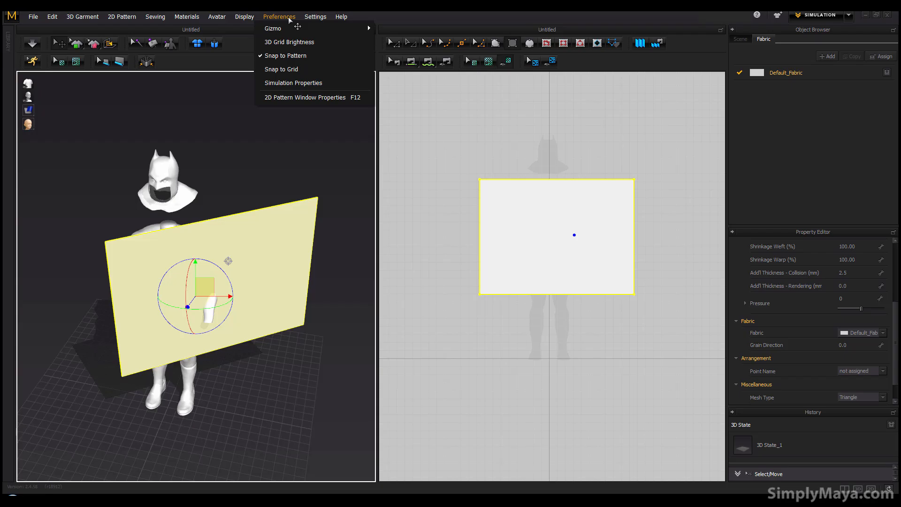
mouse_move(288, 27)
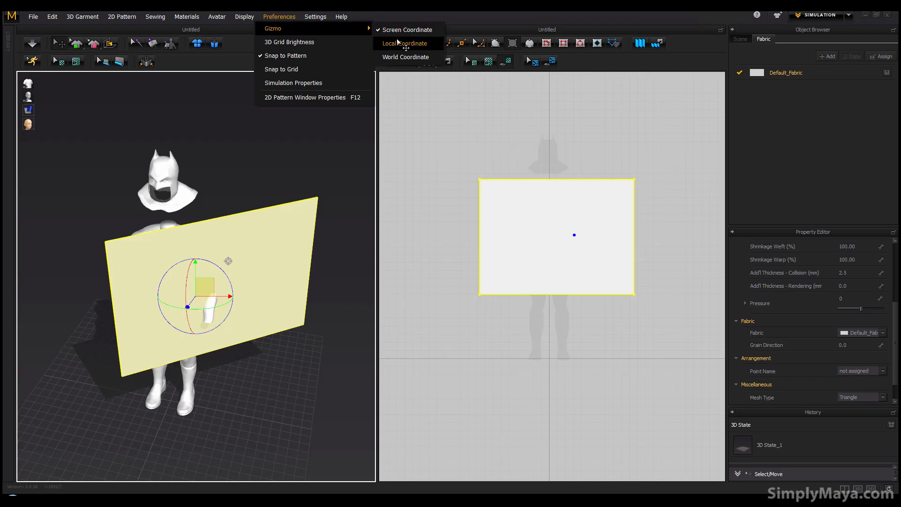
click(395, 56)
click(221, 238)
right_drag(223, 282, 122, 248)
drag(127, 245, 88, 249)
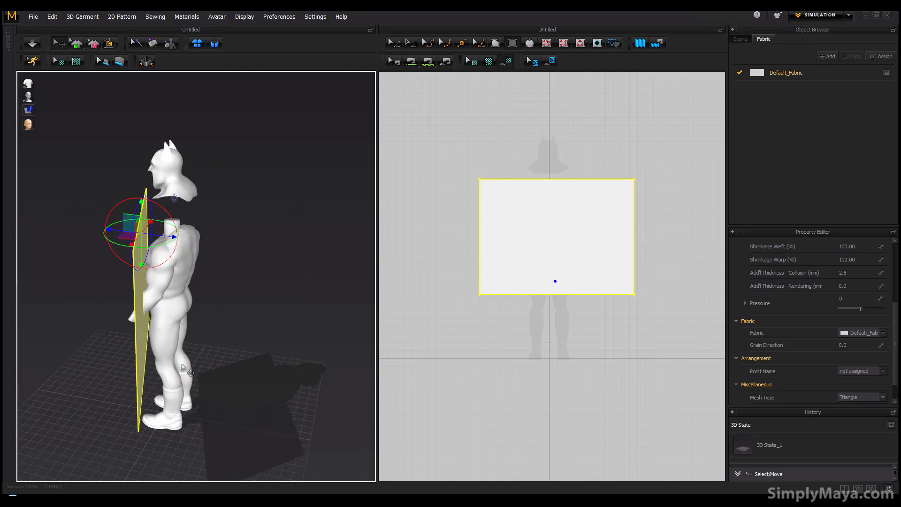
- Delete the fabric rectangle and frame the whole figure from the front
click(132, 366)
click(137, 366)
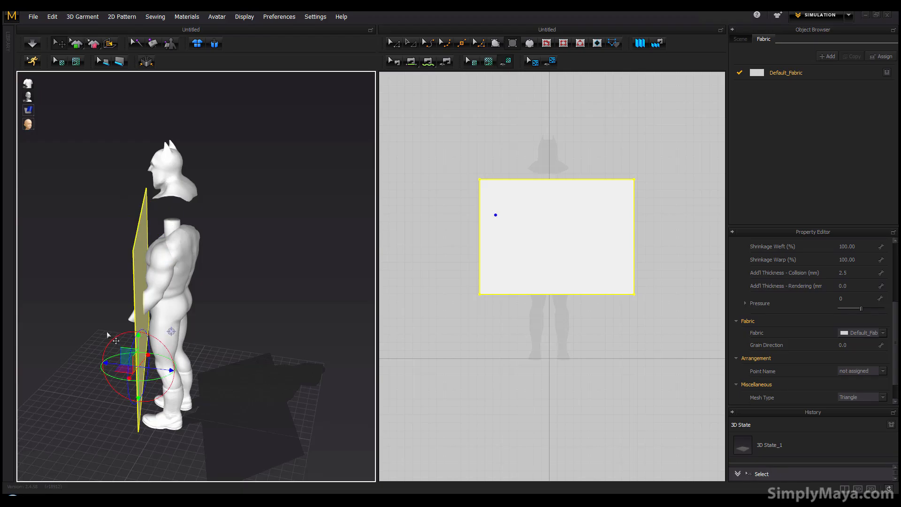
key(Delete)
right_drag(207, 351, 302, 337)
middle_drag(303, 337, 287, 312)
scroll(262, 338, up, 2)
middle_drag(283, 241, 267, 265)
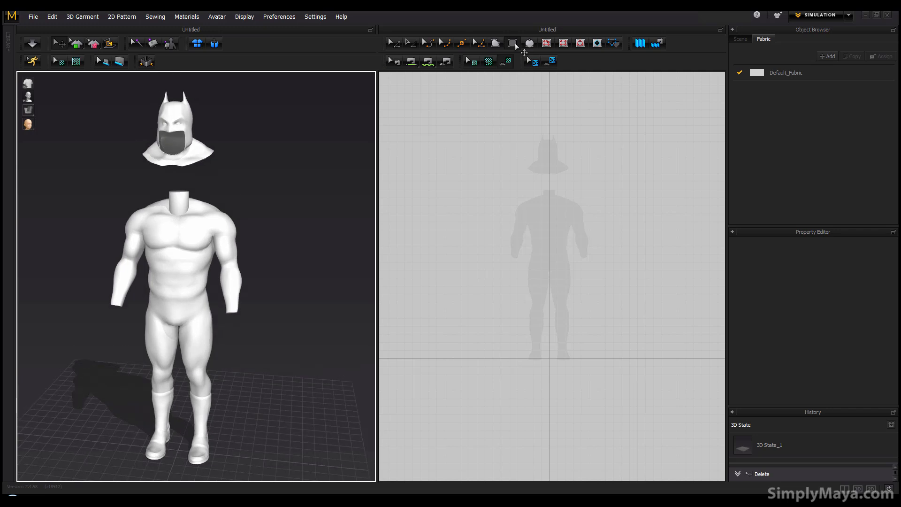
- Draw a new rectangular pattern across the torso of the silhouette and select it in the 3D view
click(513, 44)
drag(488, 199, 635, 293)
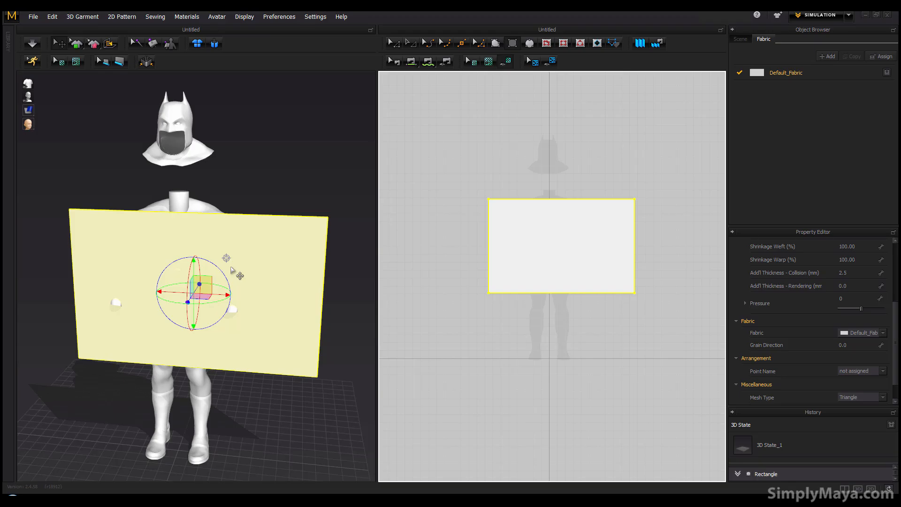
click(74, 218)
click(294, 282)
click(298, 280)
click(177, 312)
- Rotate the fabric rectangle to horizontal and raise it to neck height between the body and the cowl
right_drag(186, 355, 125, 306)
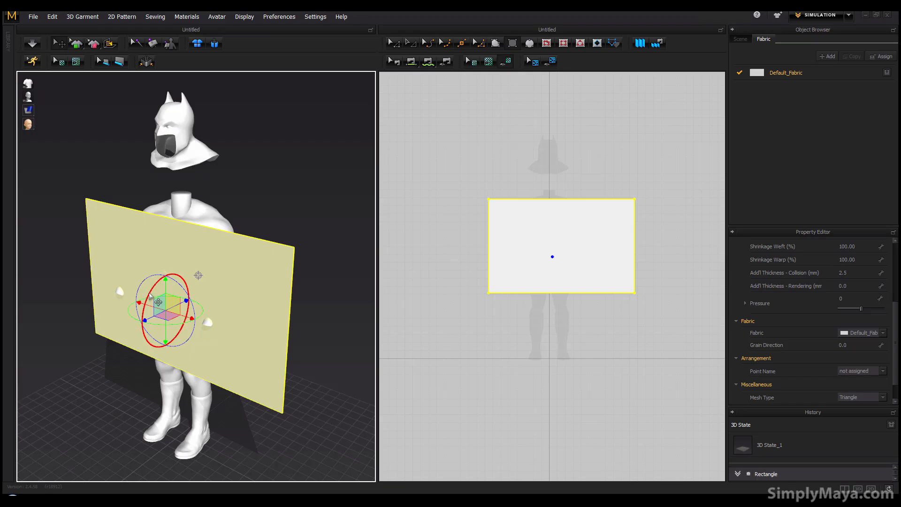
drag(156, 285, 167, 158)
right_drag(137, 265, 234, 171)
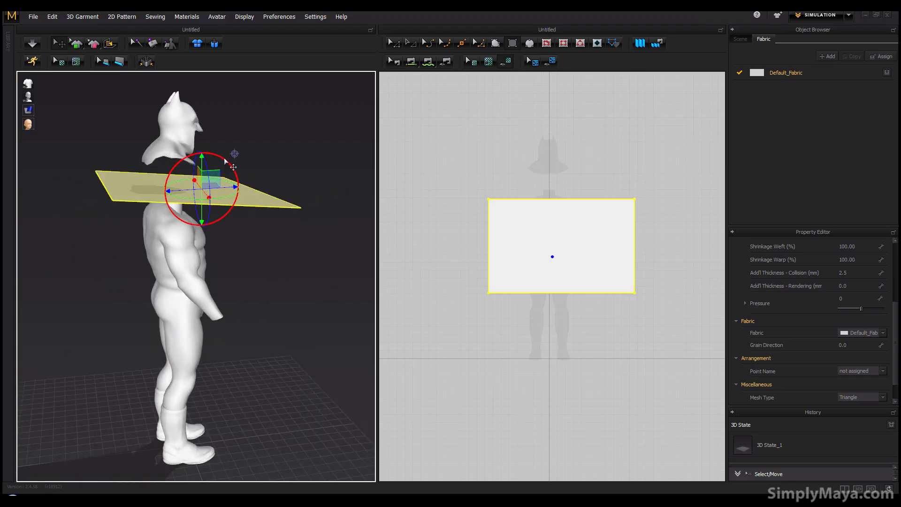
drag(220, 158, 221, 158)
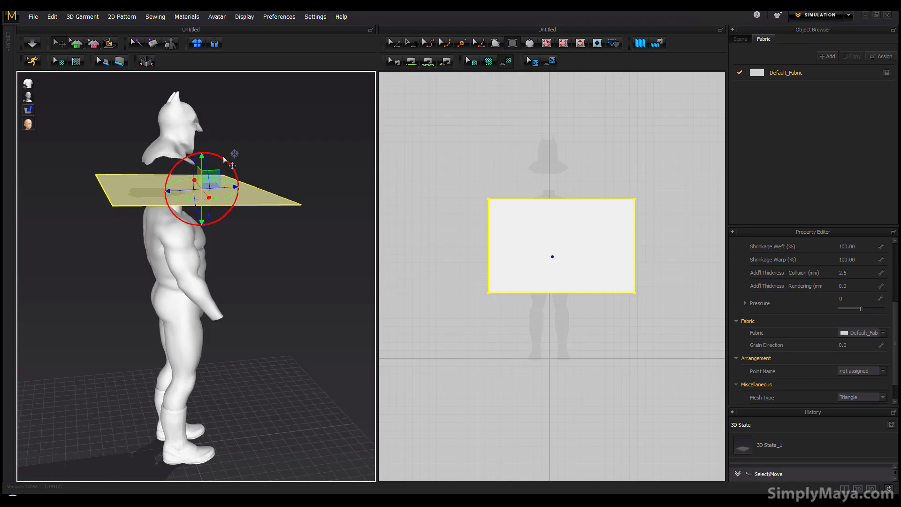
right_drag(138, 207, 221, 244)
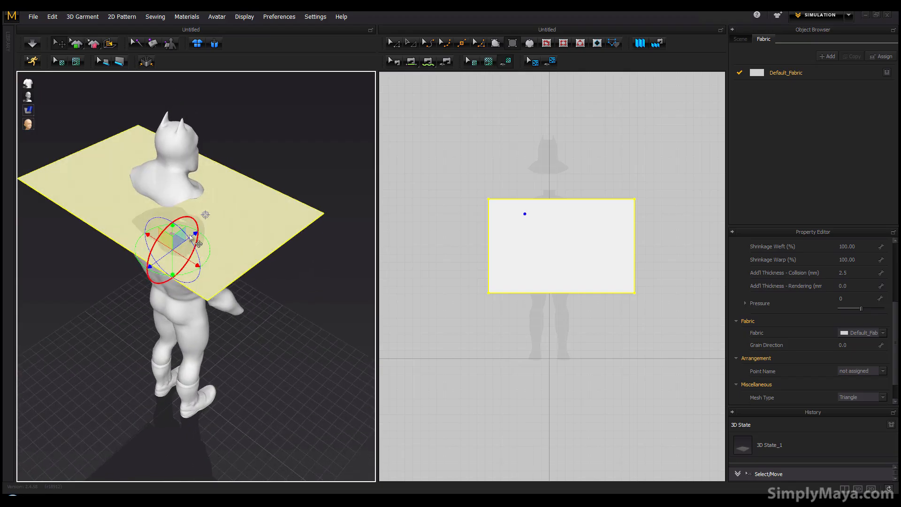
click(155, 209)
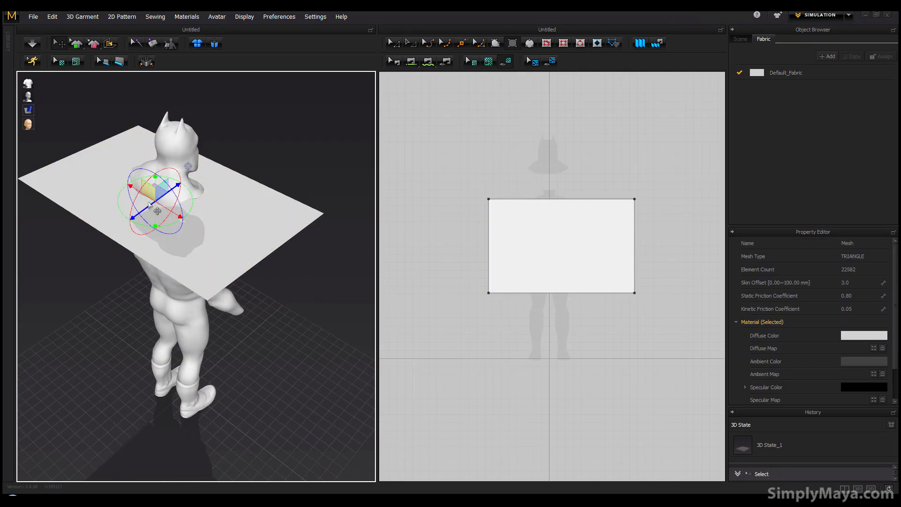
- Run the simulation to drape the fabric rectangle over the figure's shoulders, and inspect it from the front
right_drag(213, 245, 242, 226)
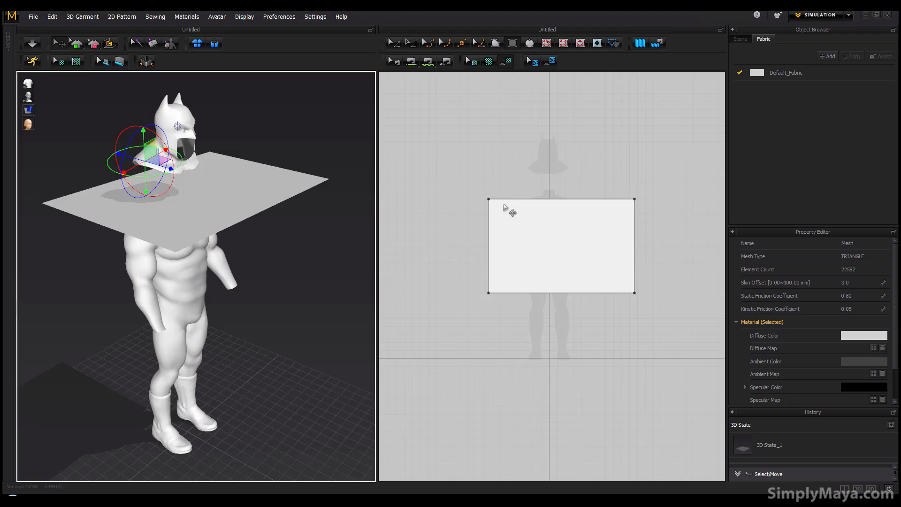
scroll(512, 211, up, 3)
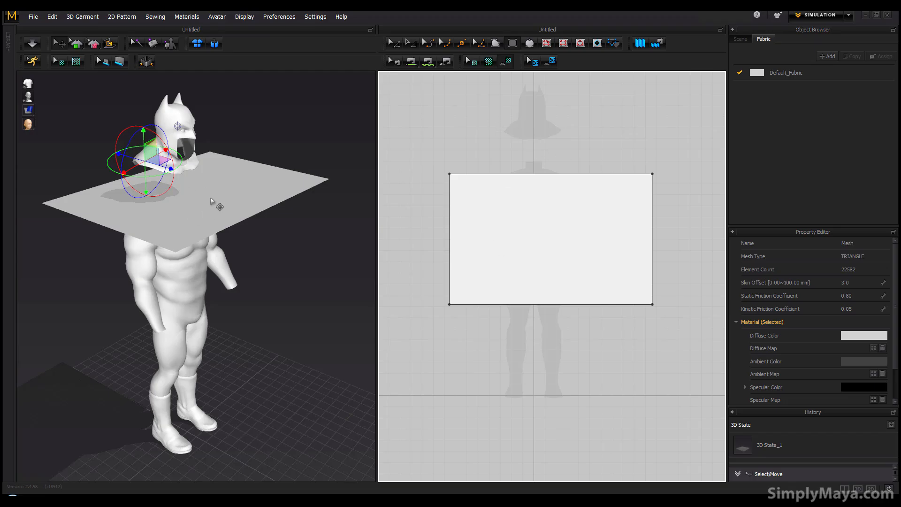
right_drag(282, 266, 239, 322)
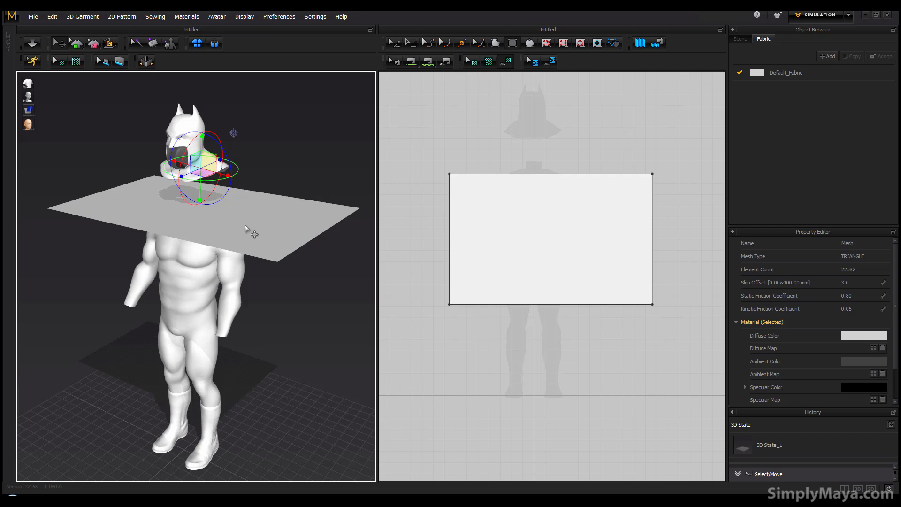
click(34, 44)
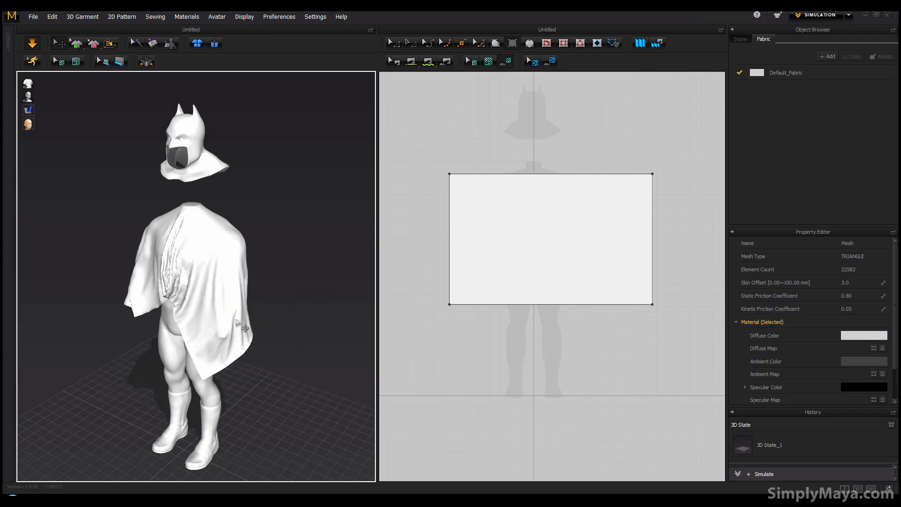
right_drag(269, 333, 205, 253)
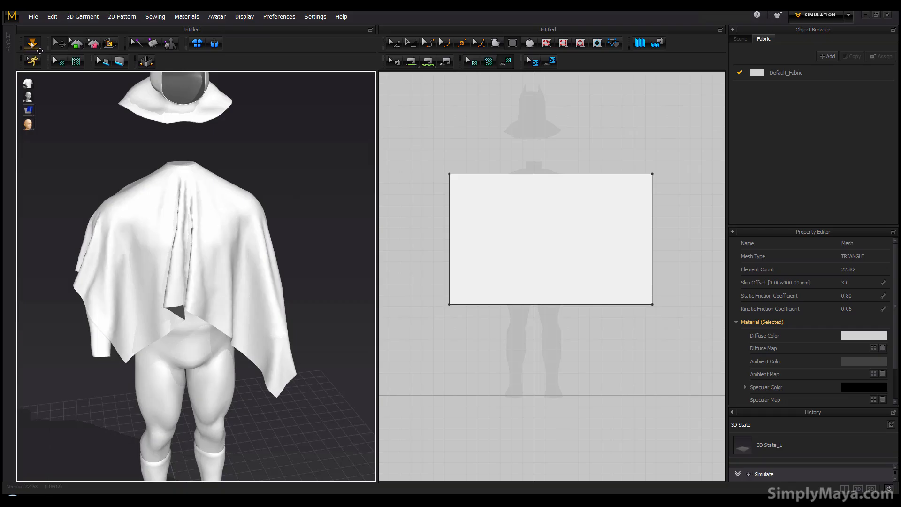
right_drag(278, 271, 244, 279)
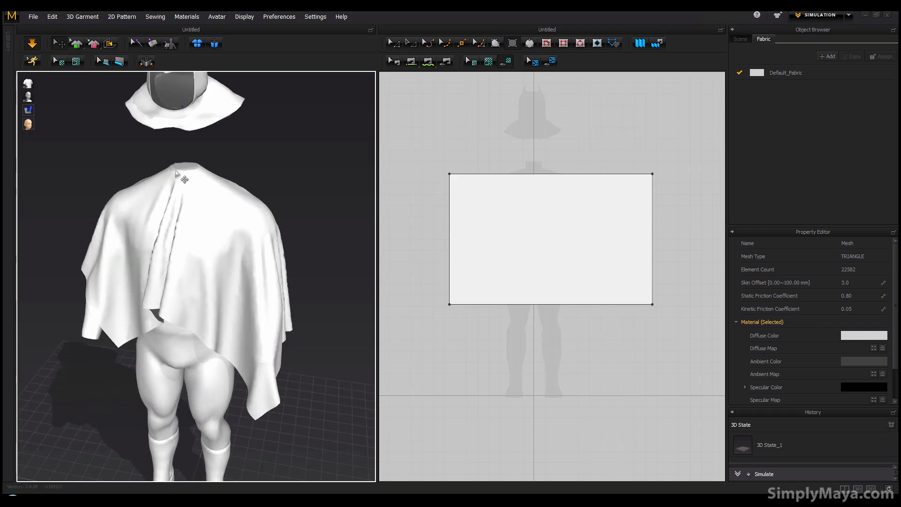
- Pull the draped cloth upward at the neck and outward at both shoulders while the simulation runs
drag(186, 170, 181, 75)
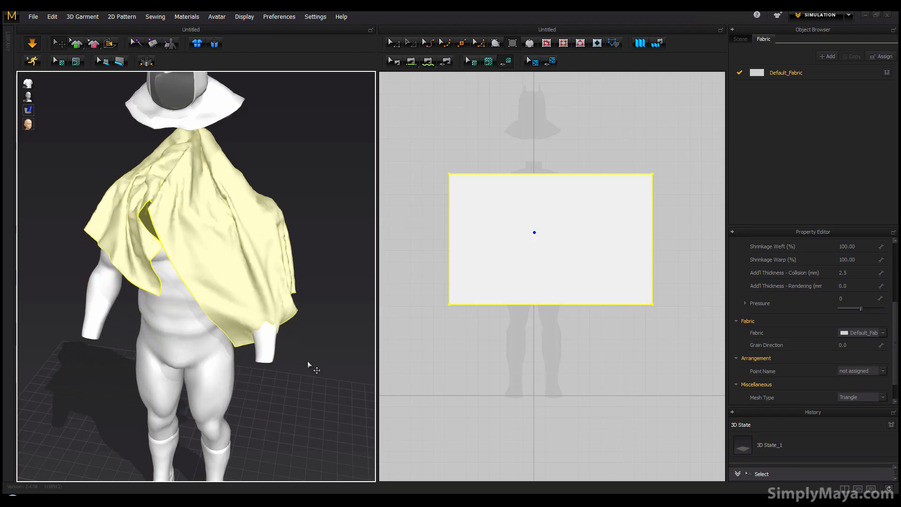
right_drag(303, 387, 345, 281)
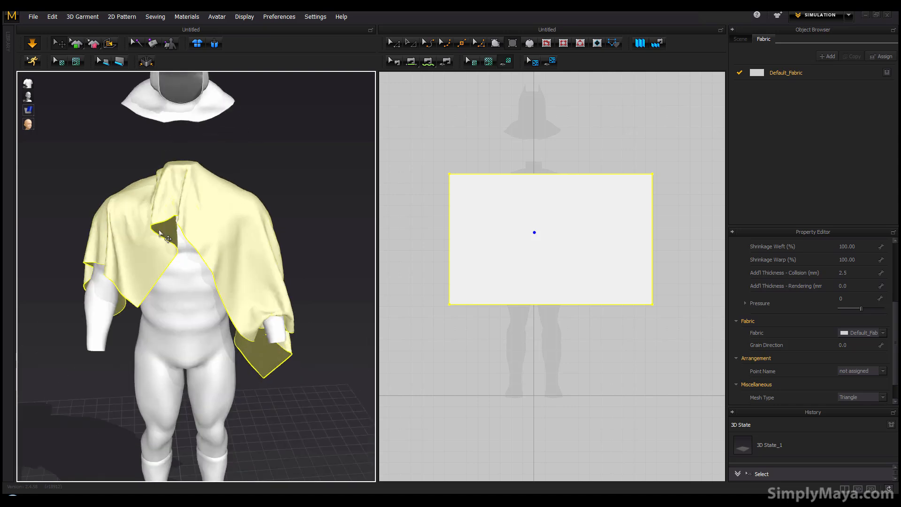
drag(113, 209, 77, 206)
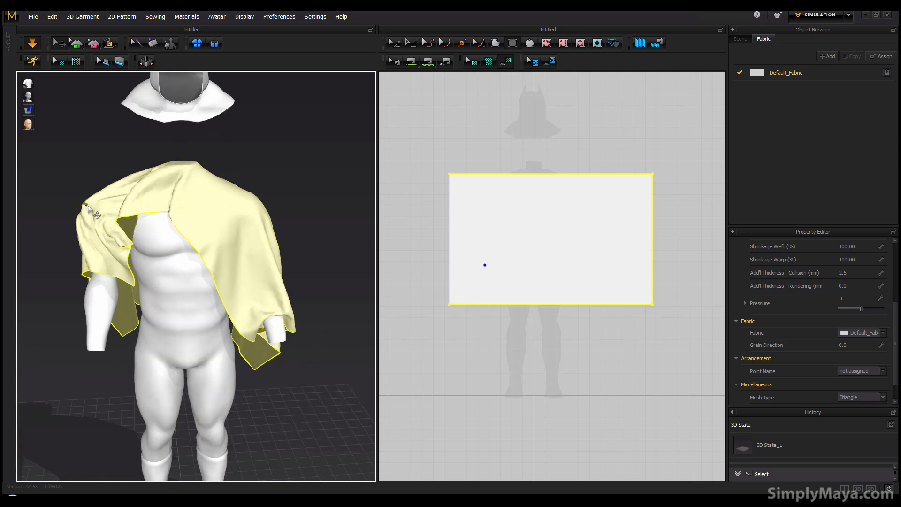
drag(262, 197, 284, 183)
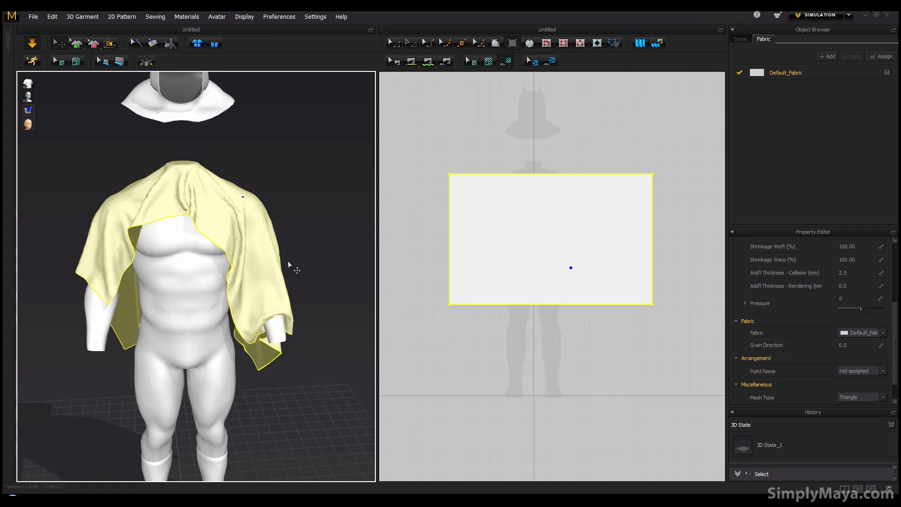
- Tug the cloth downward at the figure's back and adjust it around the neck and upper back
right_drag(183, 261, 2, 268)
right_drag(179, 285, 127, 286)
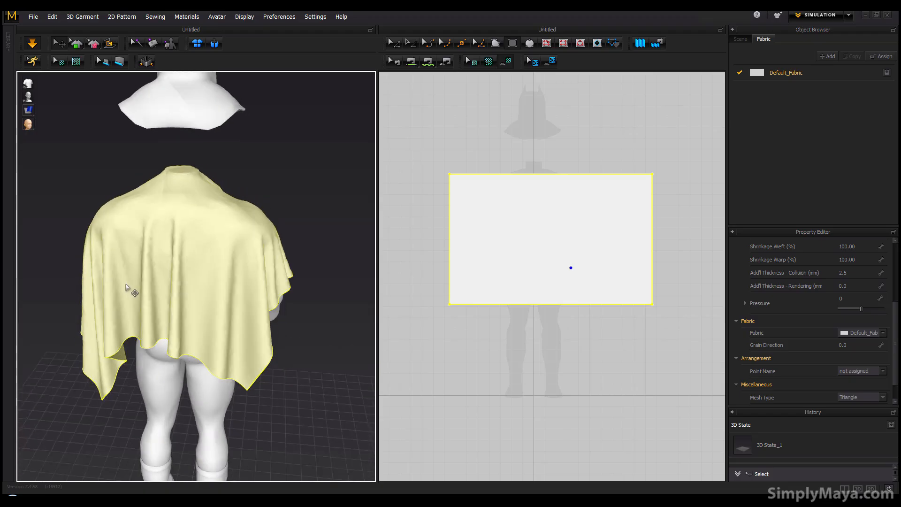
drag(168, 239, 160, 358)
right_drag(214, 247, 142, 251)
drag(182, 178, 152, 135)
mouse_move(179, 229)
mouse_down()
mouse_move(86, 312)
mouse_move(196, 252)
mouse_up()
- Pull the cloth's side and lower edges around behind the figure so it hangs down the back, clear of the chest and arms
right_drag(196, 252, 82, 277)
mouse_move(218, 286)
mouse_down()
mouse_move(304, 201)
mouse_move(314, 151)
mouse_move(308, 256)
mouse_up()
drag(298, 295, 335, 190)
right_drag(324, 297, 168, 324)
drag(265, 361, 283, 278)
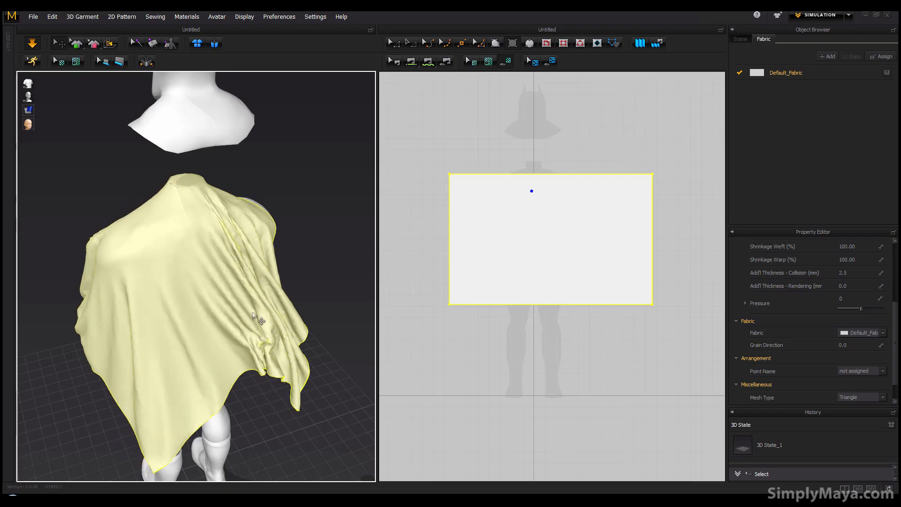
right_drag(283, 279, 305, 311)
drag(227, 322, 292, 309)
right_drag(155, 220, 230, 223)
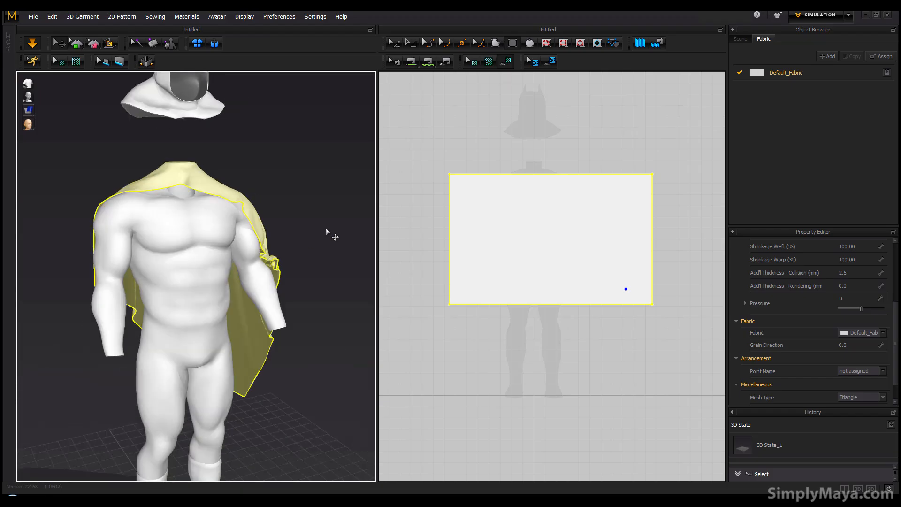
- Examine the draped cloth from the front, side and back, both close up and at full-figure distance
right_drag(283, 246, 273, 274)
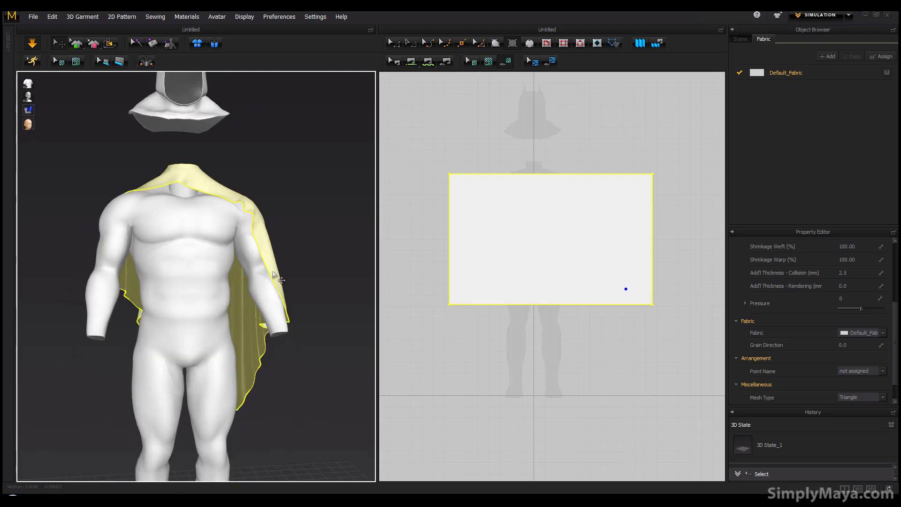
right_drag(192, 200, 127, 286)
right_drag(275, 322, 192, 311)
middle_drag(242, 365, 245, 295)
scroll(177, 302, down, 5)
right_drag(177, 302, 244, 330)
scroll(206, 310, up, 6)
scroll(197, 352, down, 2)
scroll(205, 358, down, 5)
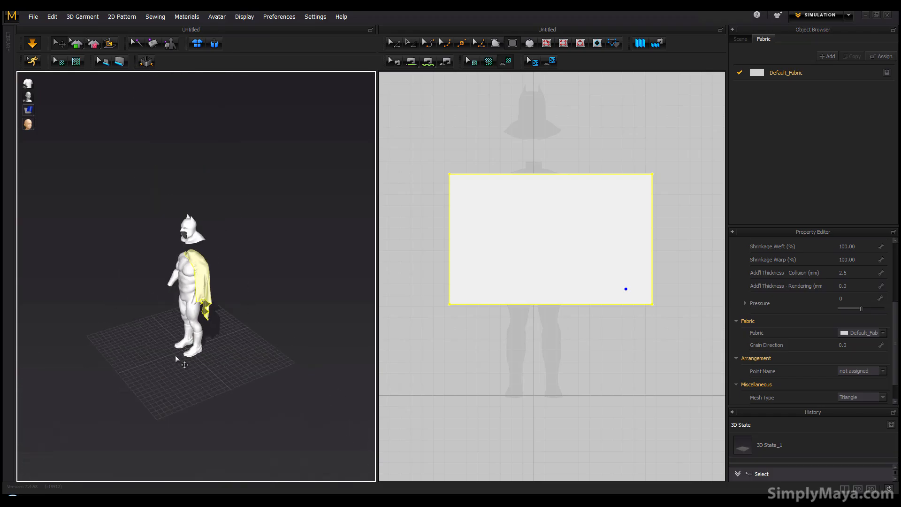
scroll(190, 235, up, 2)
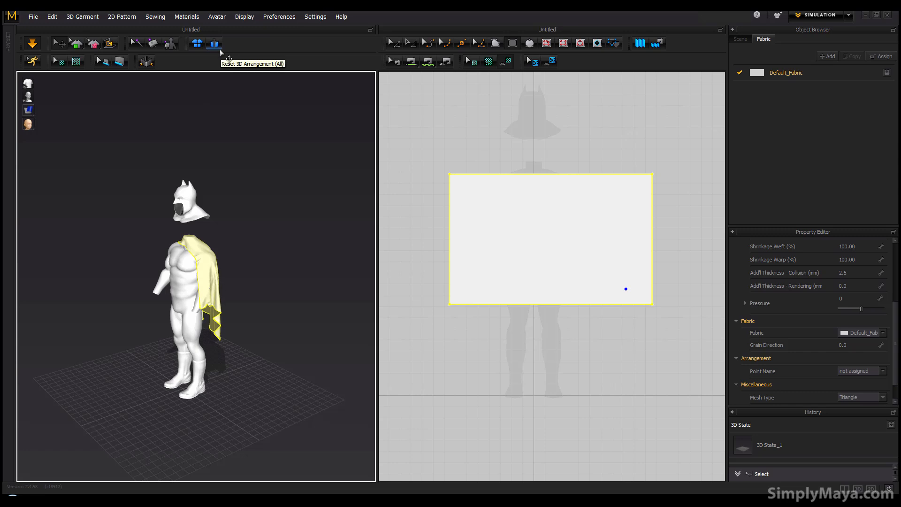
- Reset the 3D and 2D arrangement of the draped cloth, and delete the pattern
click(220, 50)
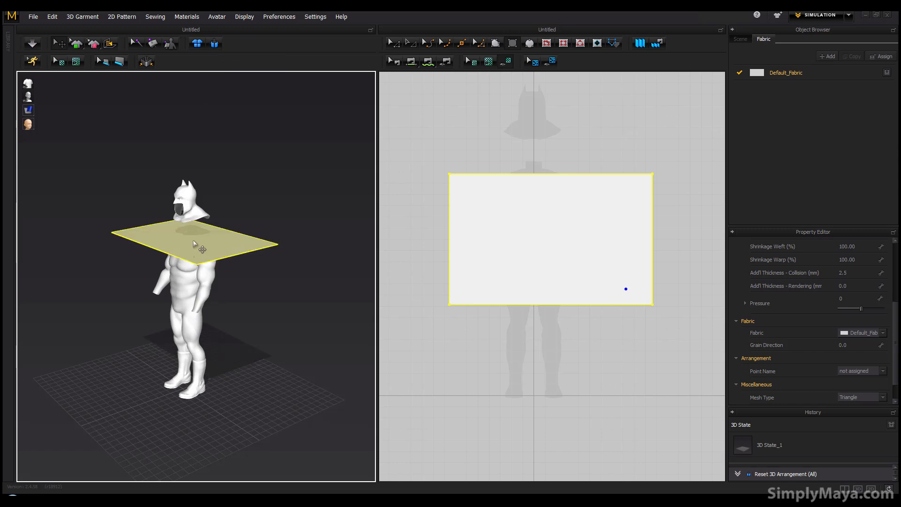
click(204, 50)
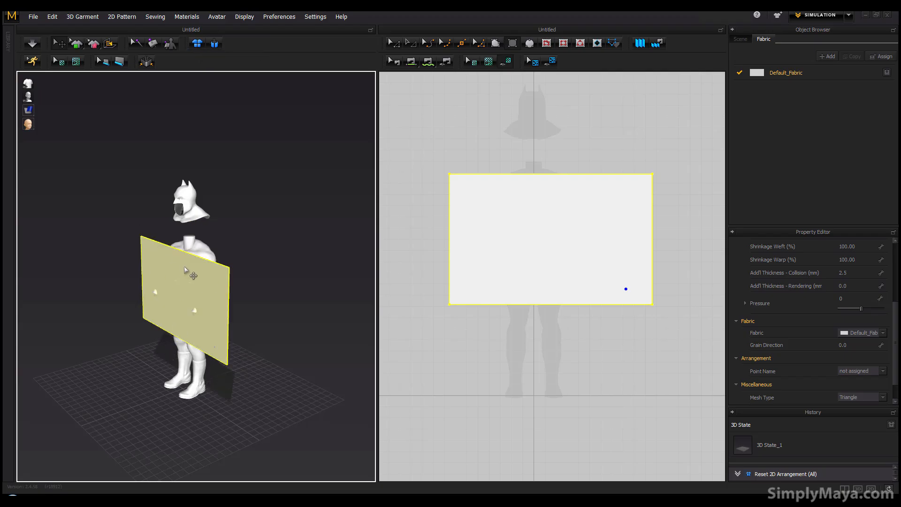
click(186, 268)
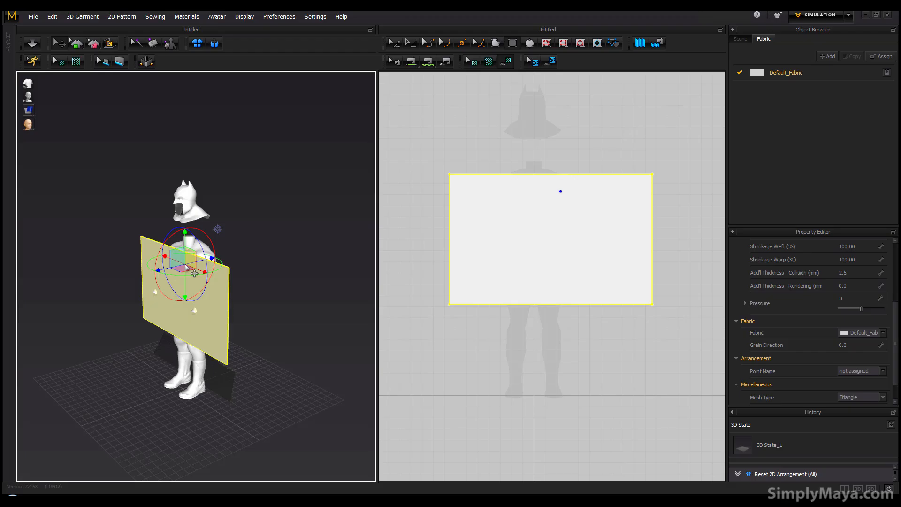
key(Delete)
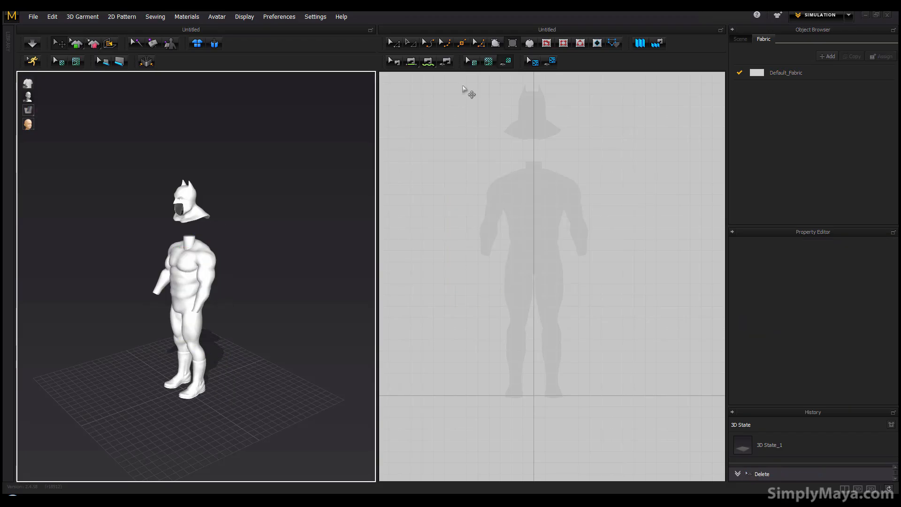
drag(460, 165, 599, 399)
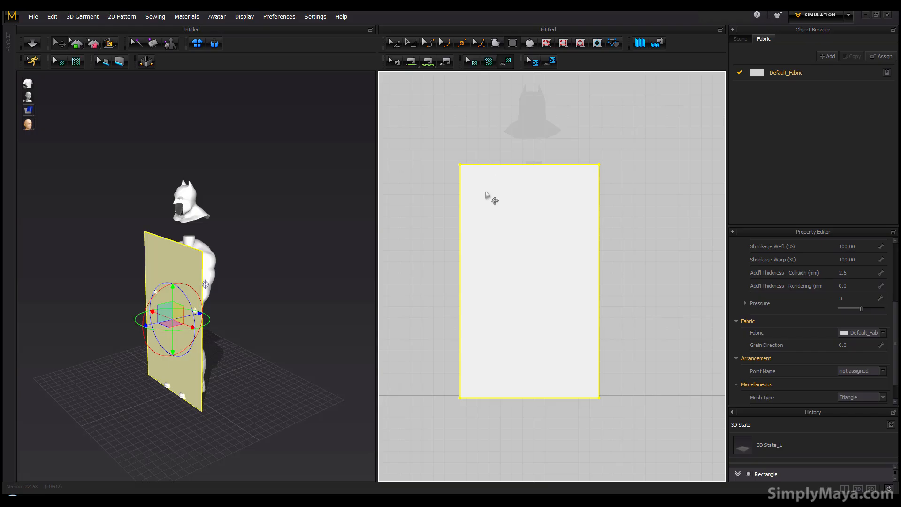
drag(506, 280, 649, 274)
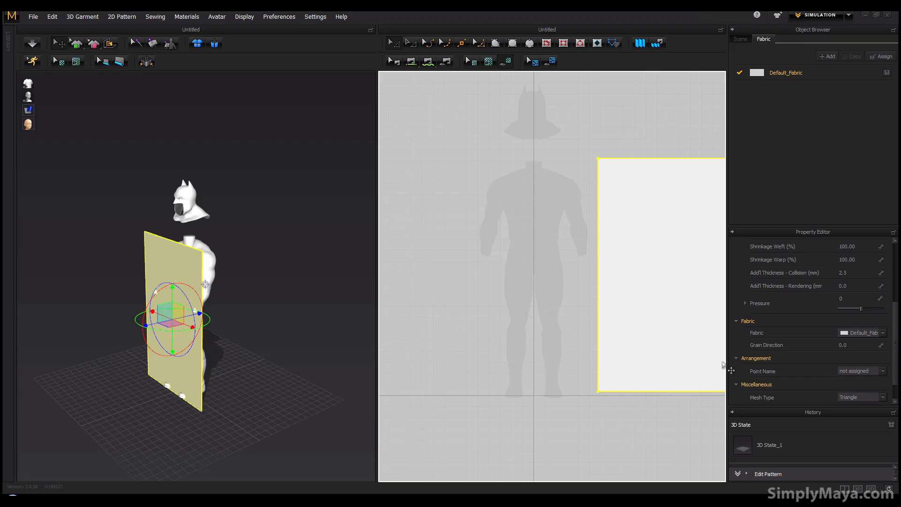
click(165, 256)
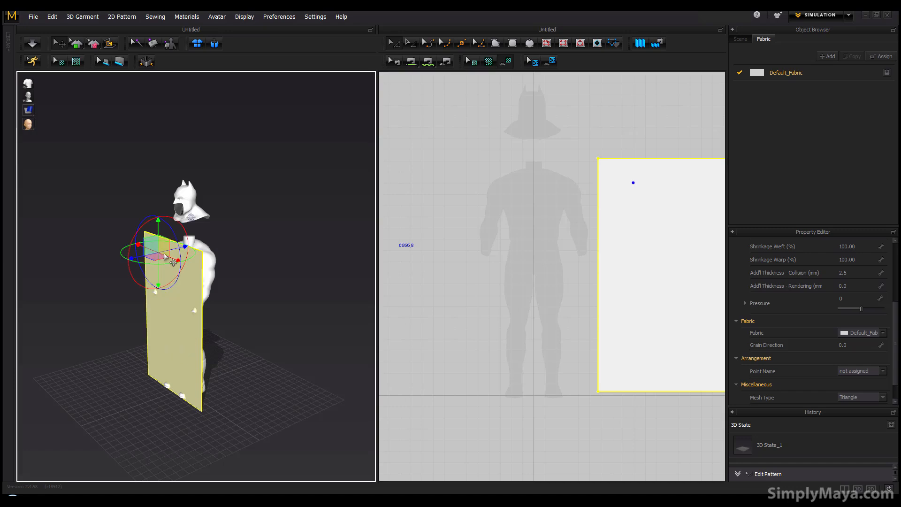
key(Delete)
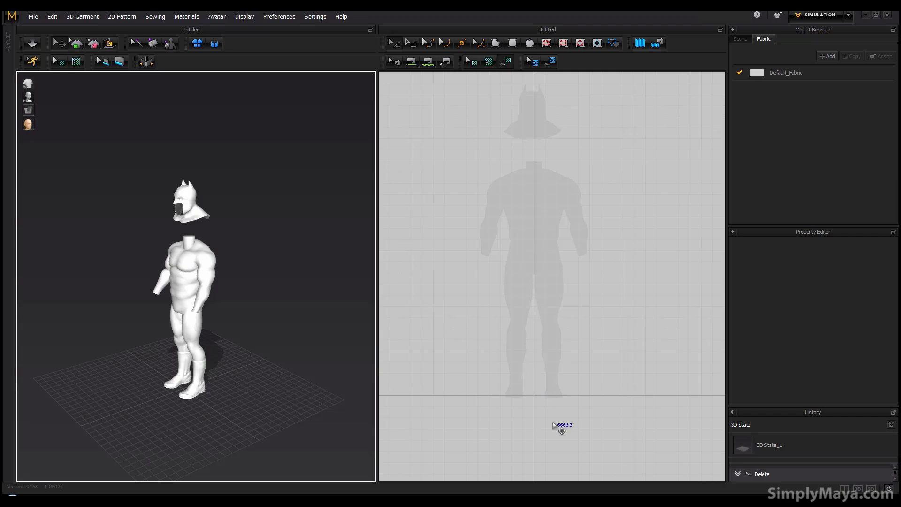
- Switch to the browser to study the back, collar and epaulette shapes in cloack.gif, and return to Marvelous Designer
click(564, 500)
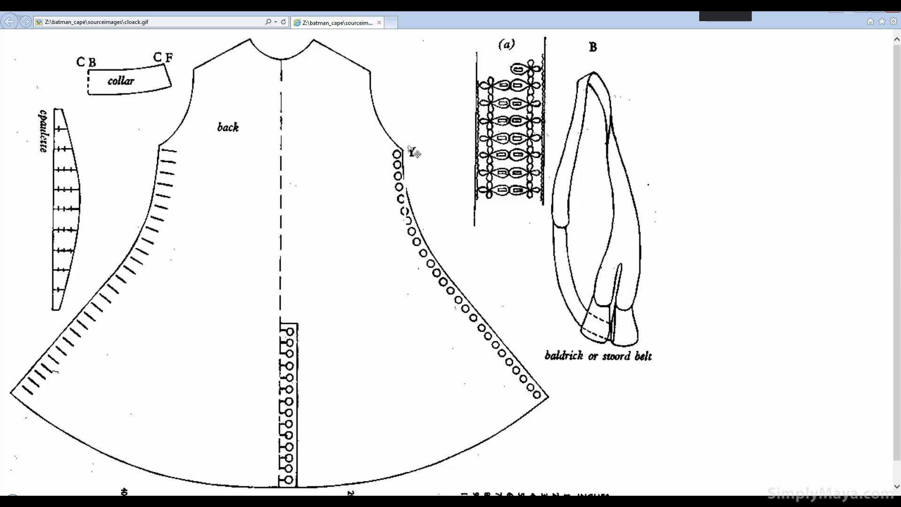
click(462, 501)
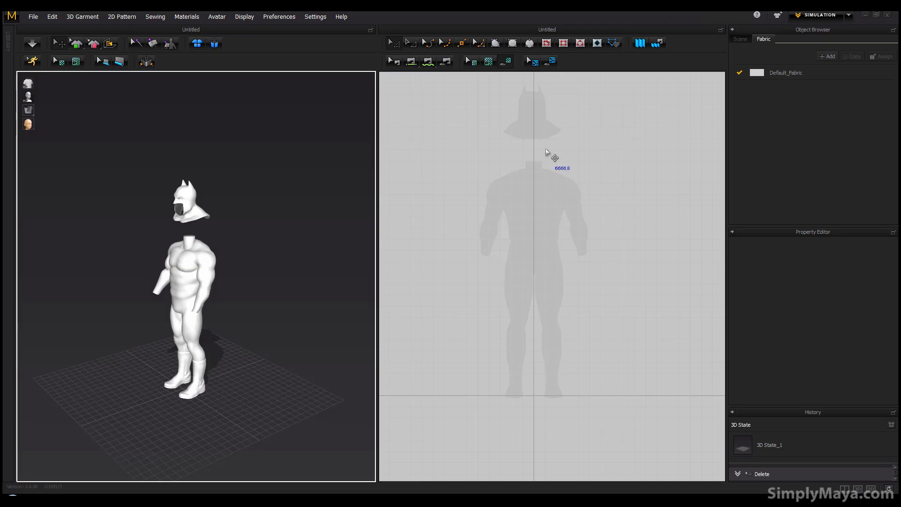
- Draw a tall rectangular pattern over the body silhouette, from the neck down to the feet and slightly wider than the arms
middle_drag(572, 147, 586, 164)
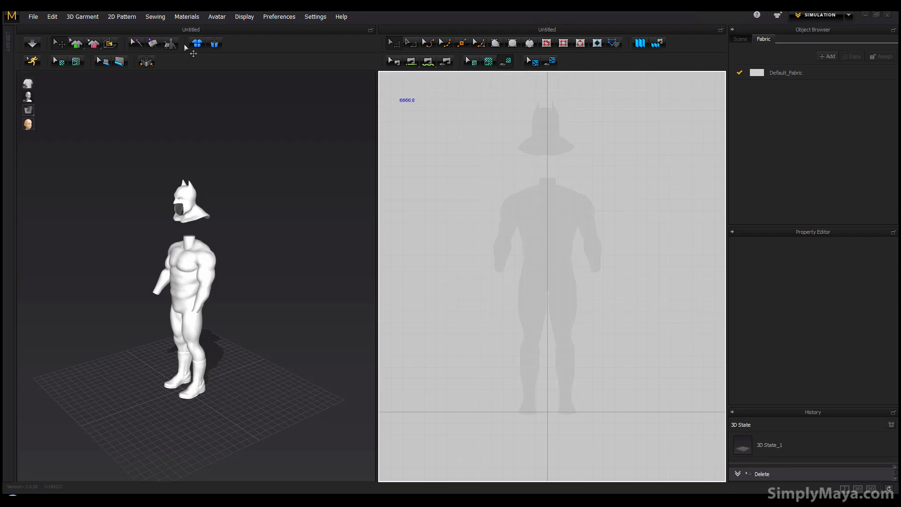
middle_drag(230, 244, 257, 240)
scroll(236, 235, up, 3)
scroll(261, 235, down, 1)
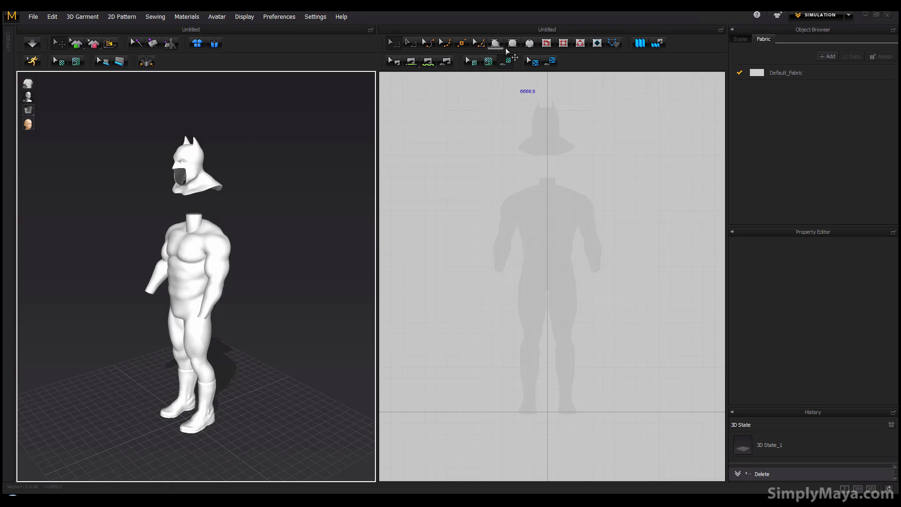
click(510, 147)
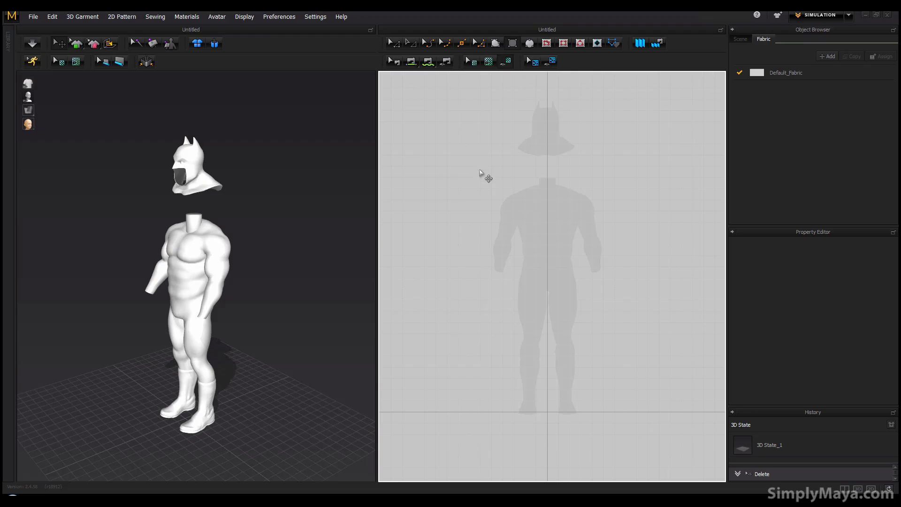
drag(479, 175, 616, 415)
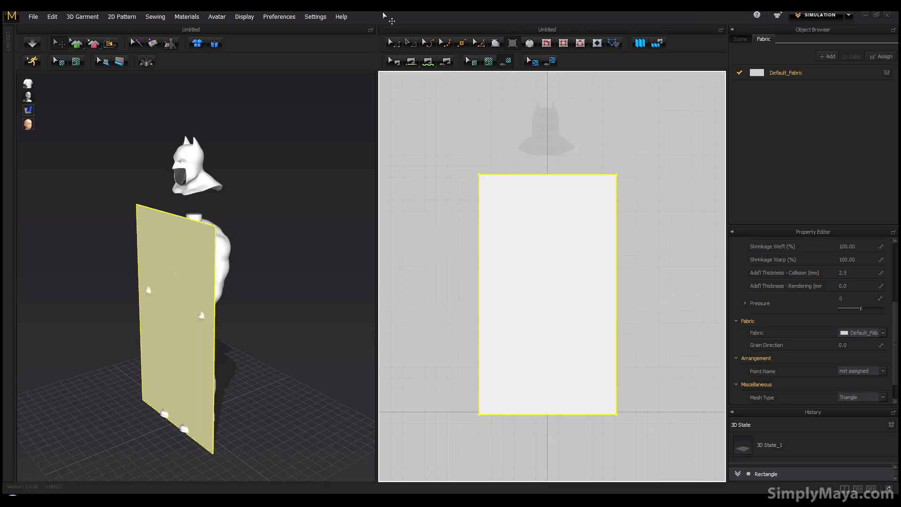
- Shift the whole rectangular pattern slightly up and to the right over the silhouette with the Edit Pattern tool
click(398, 46)
drag(457, 395, 493, 429)
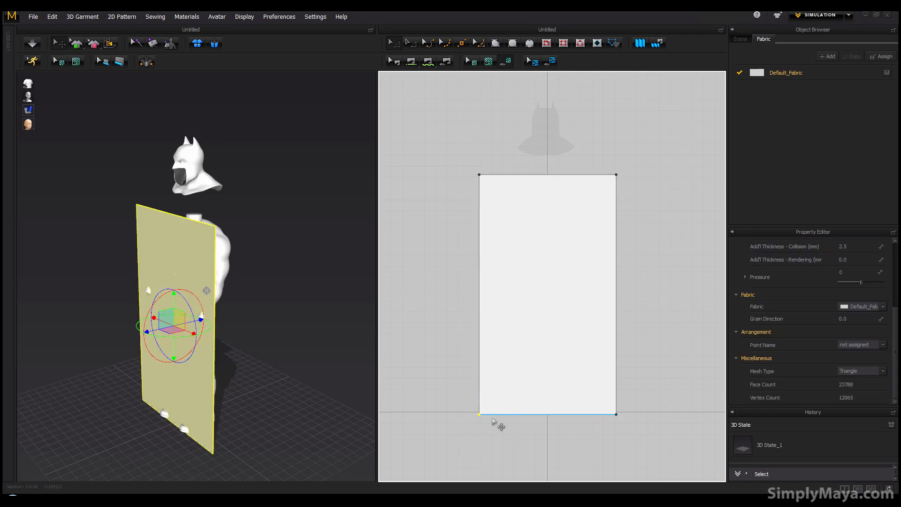
click(480, 415)
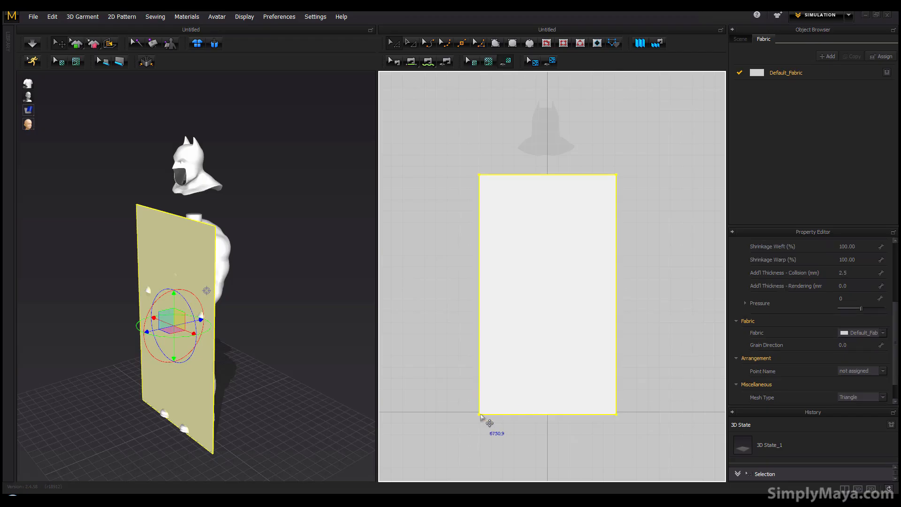
mouse_move(481, 415)
mouse_down()
mouse_move(464, 416)
mouse_move(458, 396)
mouse_move(480, 399)
mouse_move(478, 408)
mouse_up()
drag(536, 289, 555, 287)
mouse_move(555, 288)
mouse_down()
mouse_move(565, 288)
mouse_move(553, 288)
mouse_up()
click(473, 409)
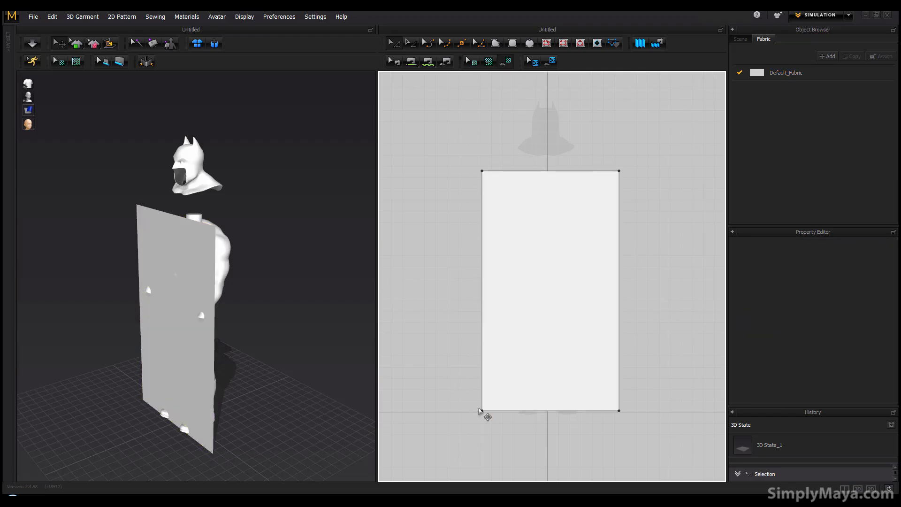
click(482, 410)
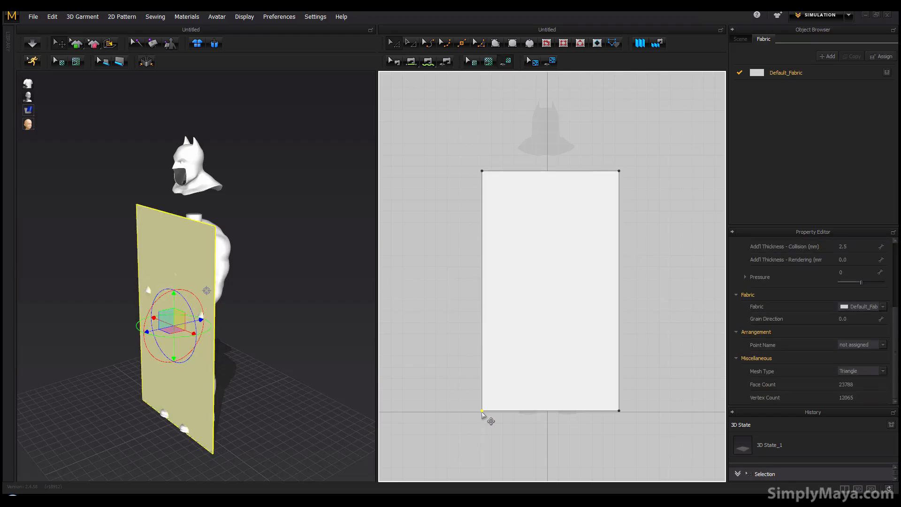
mouse_move(481, 412)
mouse_down()
mouse_move(469, 411)
mouse_move(477, 418)
mouse_up()
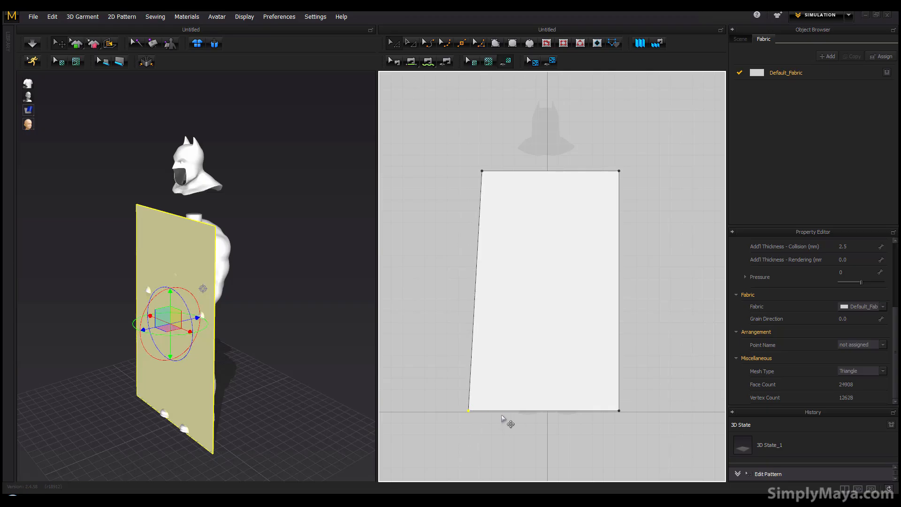
key(ctrl+z)
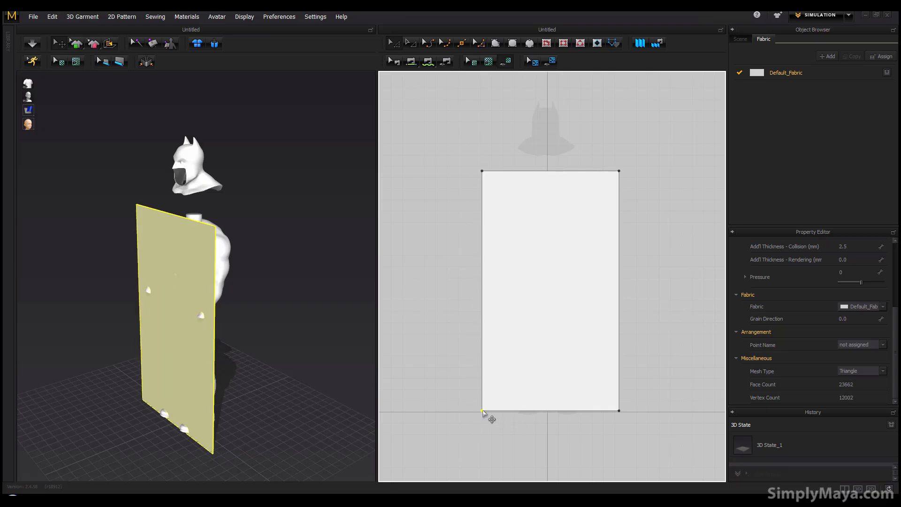
click(483, 411)
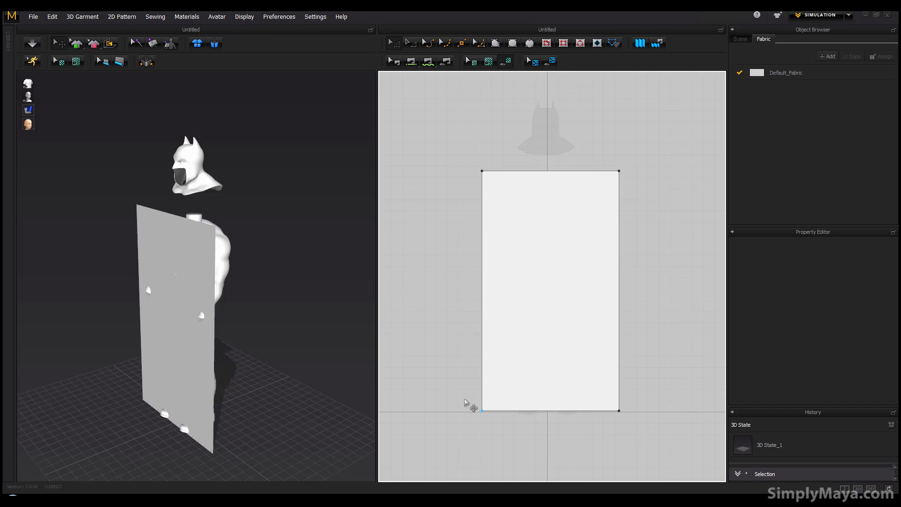
key(ctrl+z)
- Move the pattern's lower-left corner point horizontally outward so the left edge slants toward the hem
click(483, 413)
drag(482, 412, 446, 416)
mouse_move(619, 413)
mouse_down()
mouse_move(652, 414)
mouse_move(542, 402)
mouse_move(620, 411)
mouse_up()
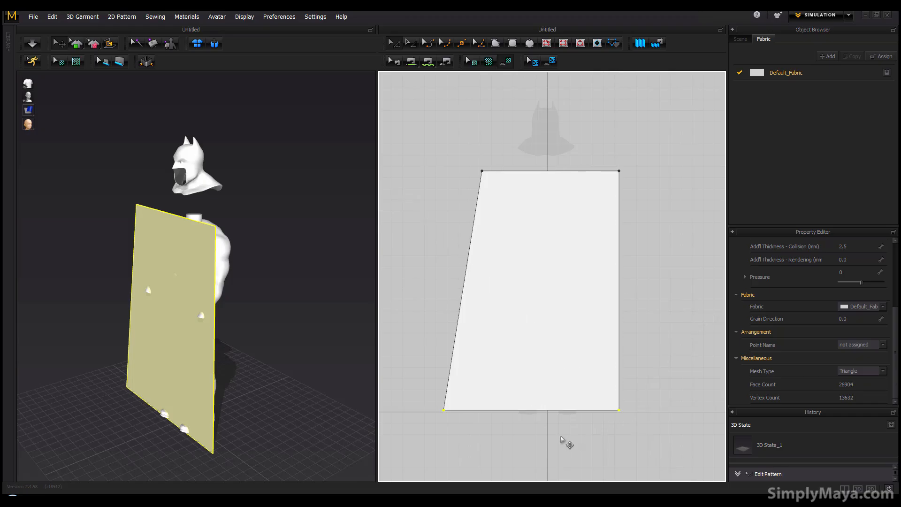
click(602, 420)
click(618, 411)
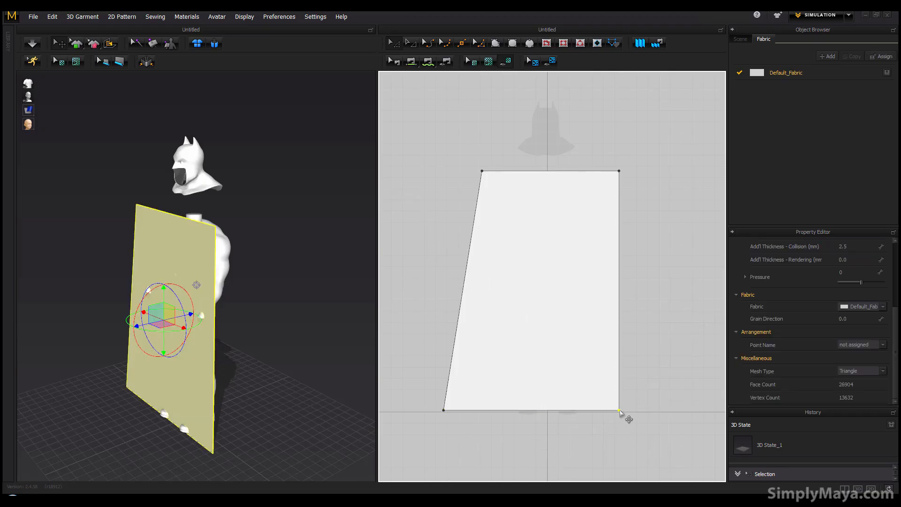
click(546, 446)
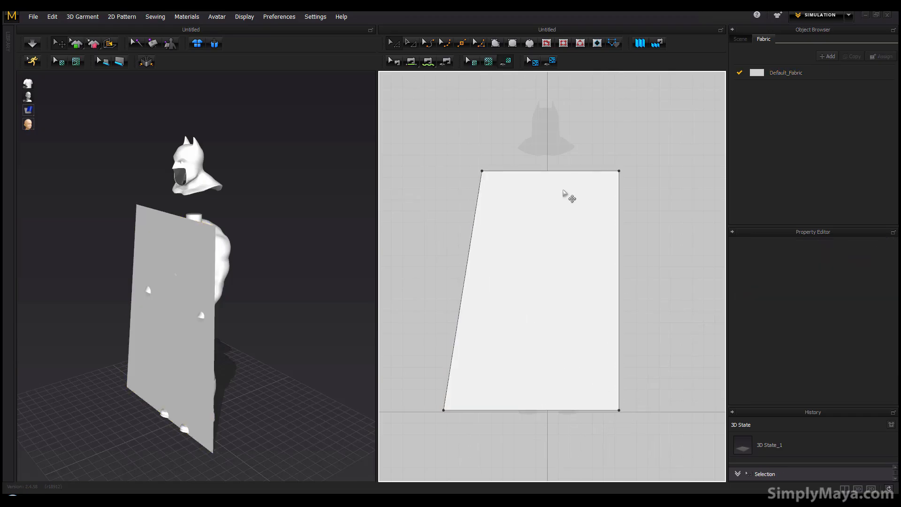
- Move the pattern's lower-right corner point horizontally outward to roughly mirror the slanted left edge
click(619, 411)
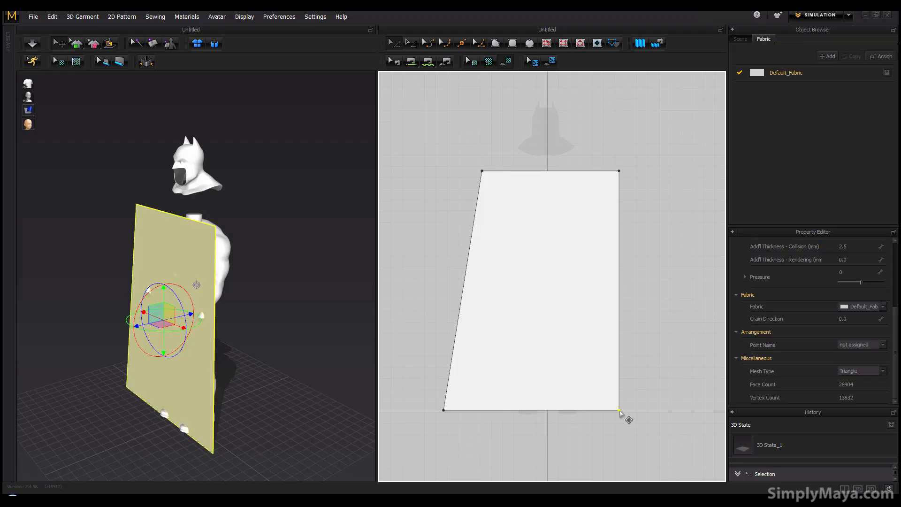
drag(619, 411, 649, 410)
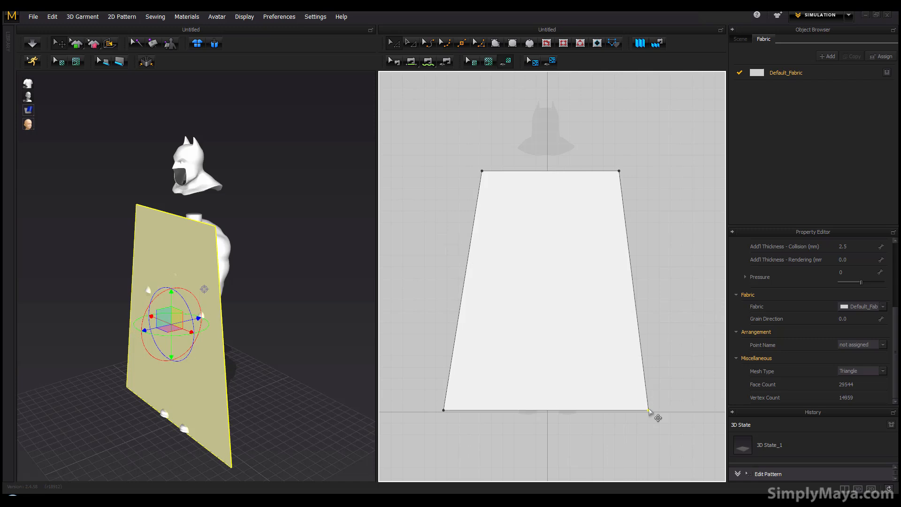
click(658, 418)
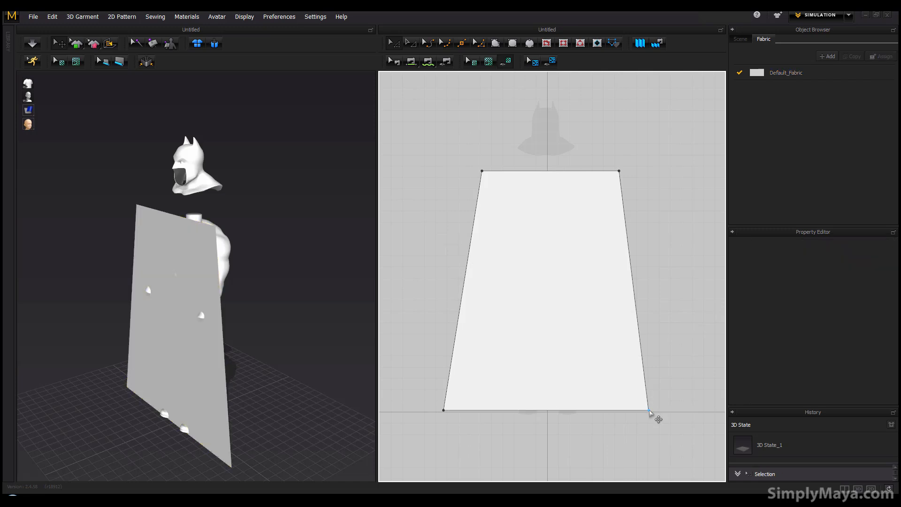
click(652, 413)
click(649, 411)
drag(649, 410, 658, 419)
click(668, 335)
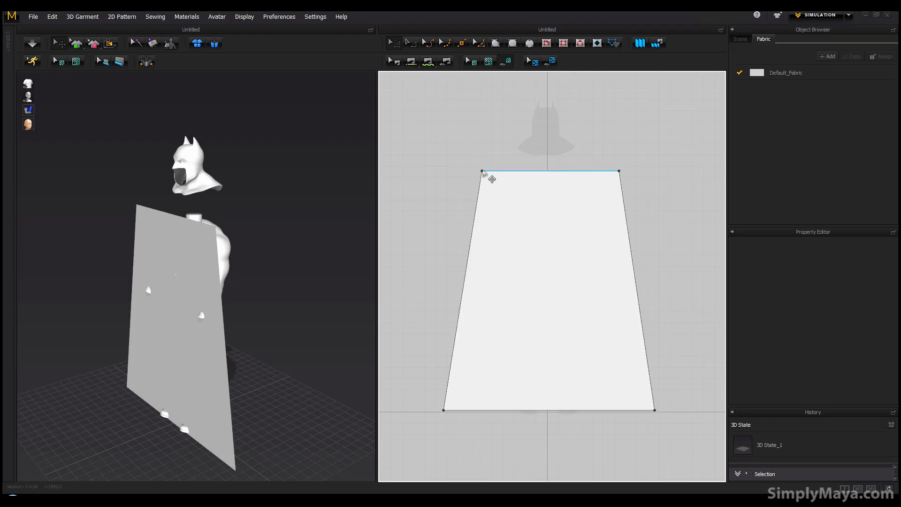
- Move both upper corner points of the pattern inward along the top edge to narrow the cape's neckline
click(506, 192)
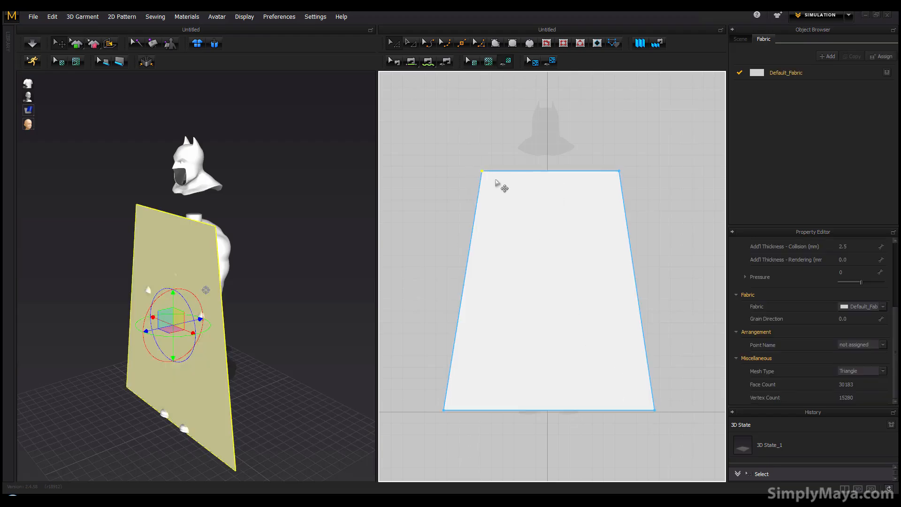
drag(482, 172, 502, 171)
drag(619, 171, 591, 172)
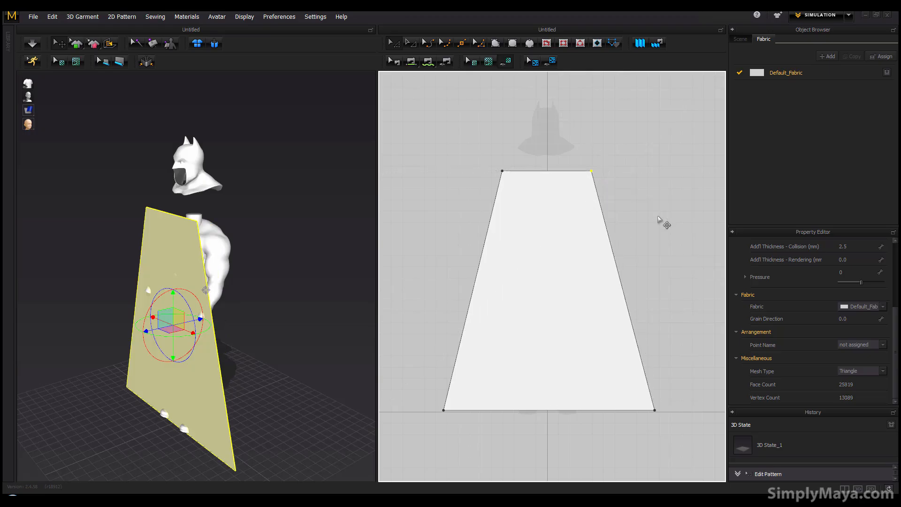
click(656, 215)
- Rotate the cape pattern flat in the 3D view and raise it to neck height, with its wide end extending behind the figure
mouse_move(238, 269)
right_down()
mouse_move(148, 275)
mouse_move(207, 262)
mouse_move(243, 266)
right_up()
click(164, 284)
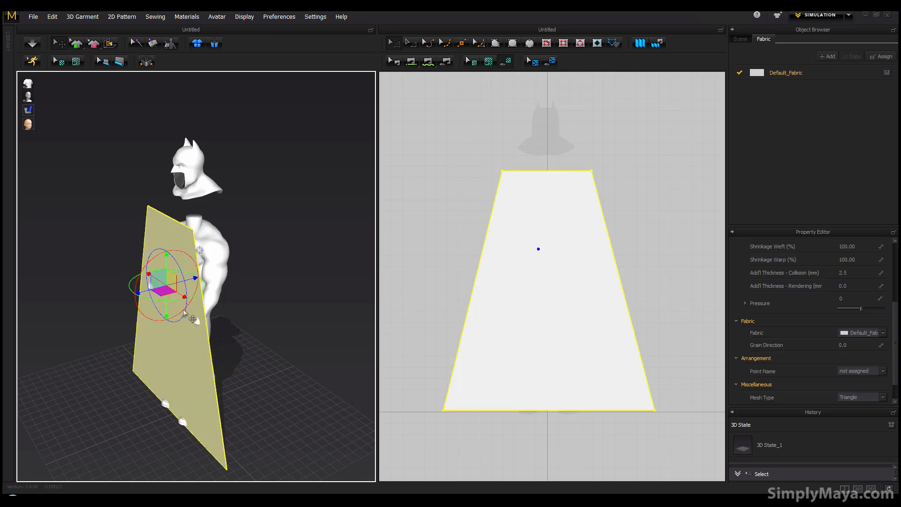
drag(142, 292, 210, 273)
right_drag(187, 282, 123, 295)
right_drag(261, 279, 282, 279)
drag(264, 266, 212, 311)
right_drag(213, 310, 248, 269)
drag(256, 267, 256, 182)
right_drag(256, 182, 405, 281)
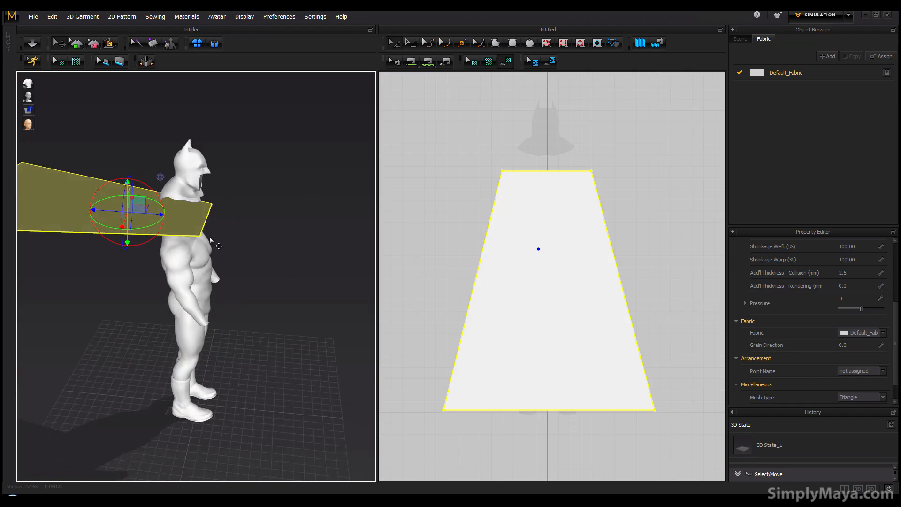
- Simulate the cape until it drapes over the figure's shoulders and back, and stop the simulation
right_drag(157, 215, 229, 193)
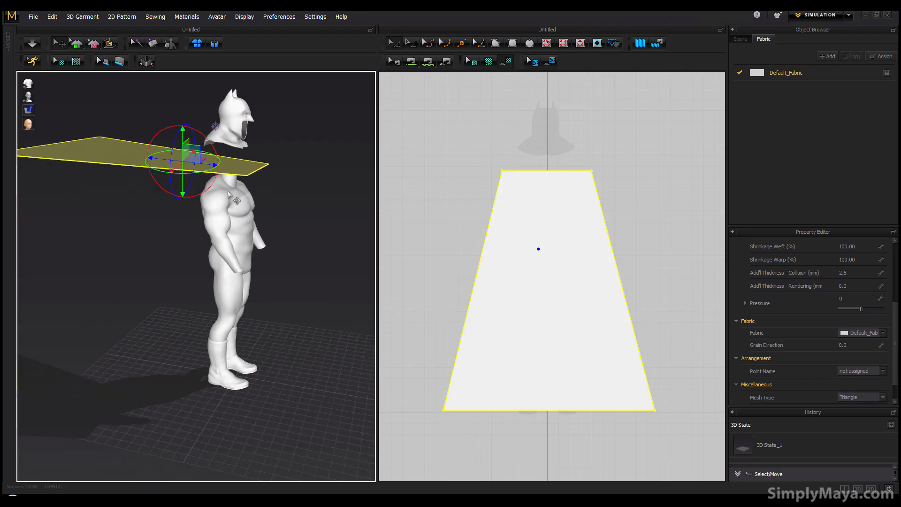
click(32, 43)
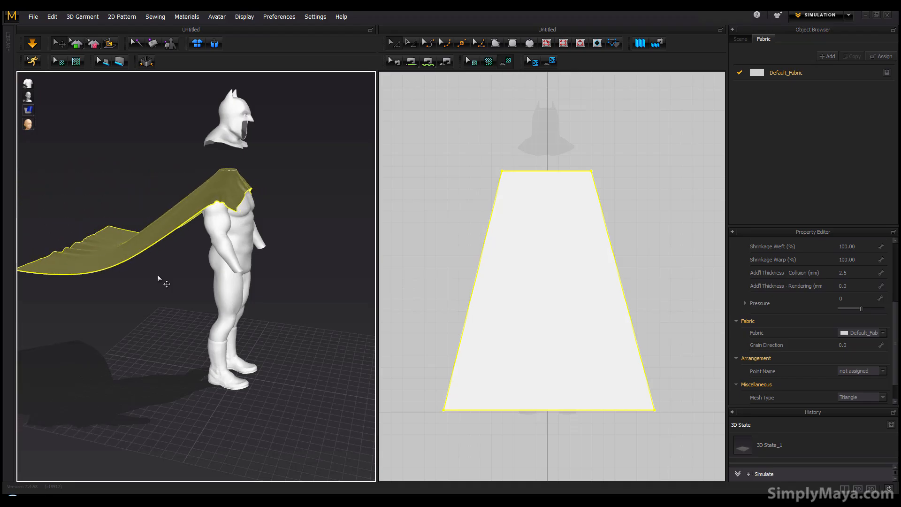
click(37, 48)
- Examine the draped cape's folds, hem length and shoulder coverage from the back, side and front of the figure
right_drag(174, 259, 304, 327)
scroll(209, 324, up, 6)
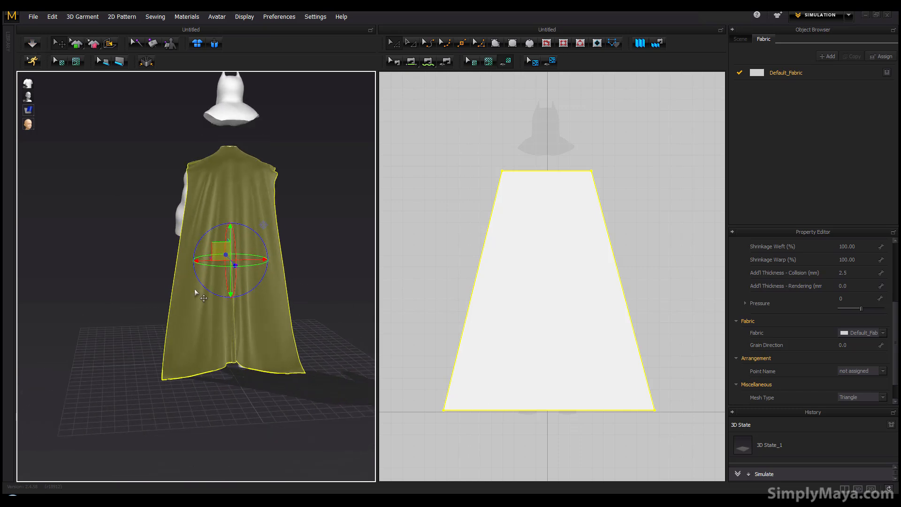
scroll(226, 297, down, 5)
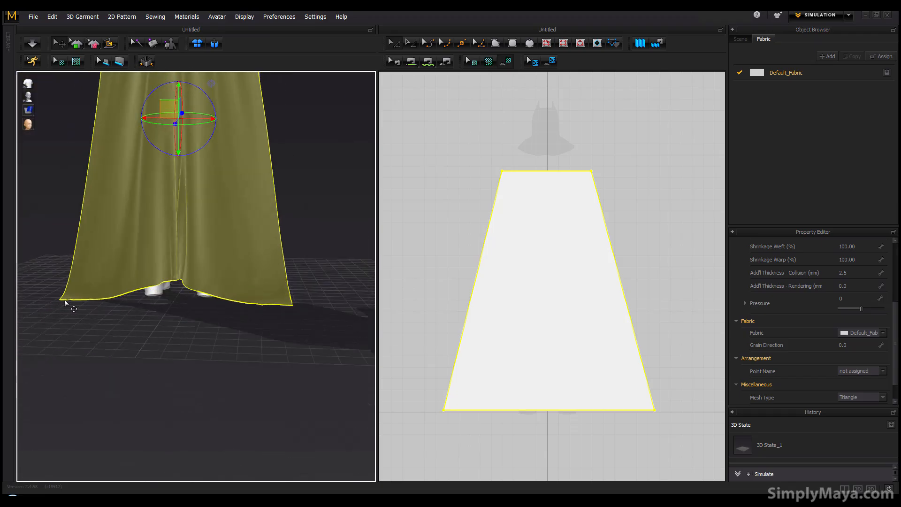
right_drag(244, 267, 192, 293)
middle_drag(220, 298, 220, 385)
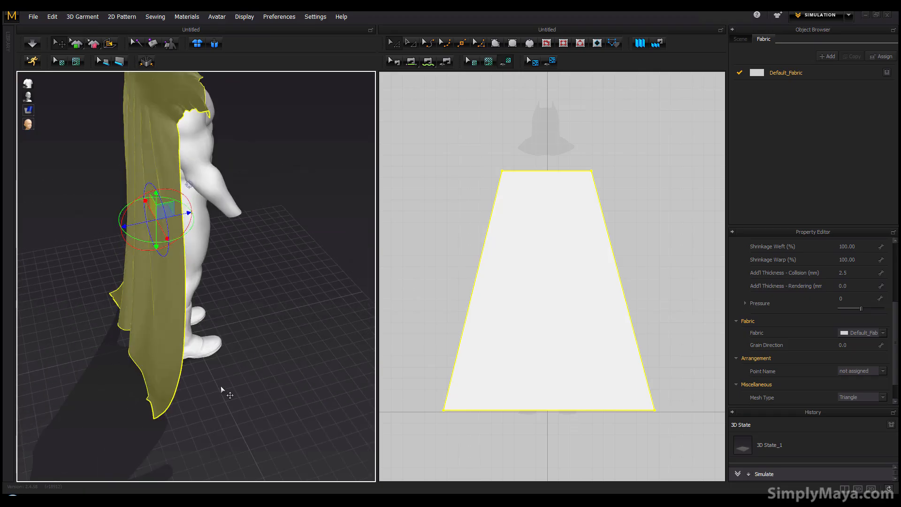
middle_drag(238, 275, 223, 360)
right_drag(222, 359, 146, 184)
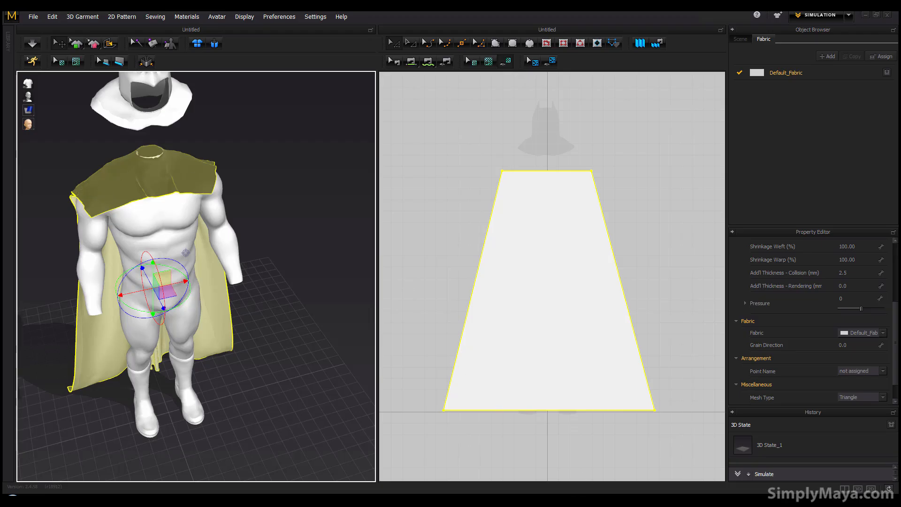
- Compare the drape with the finished cape render and the cloak.gif sewing pattern, and return to Marvelous Designer
click(630, 501)
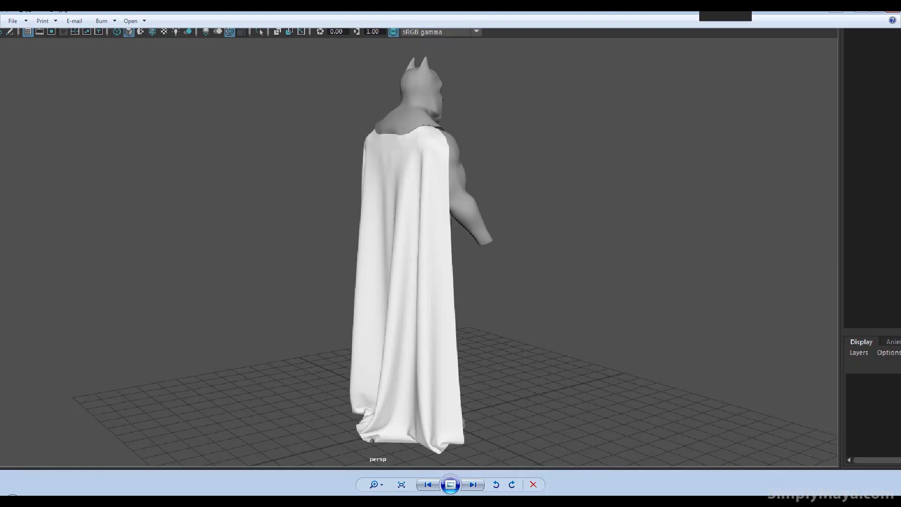
click(629, 501)
click(704, 501)
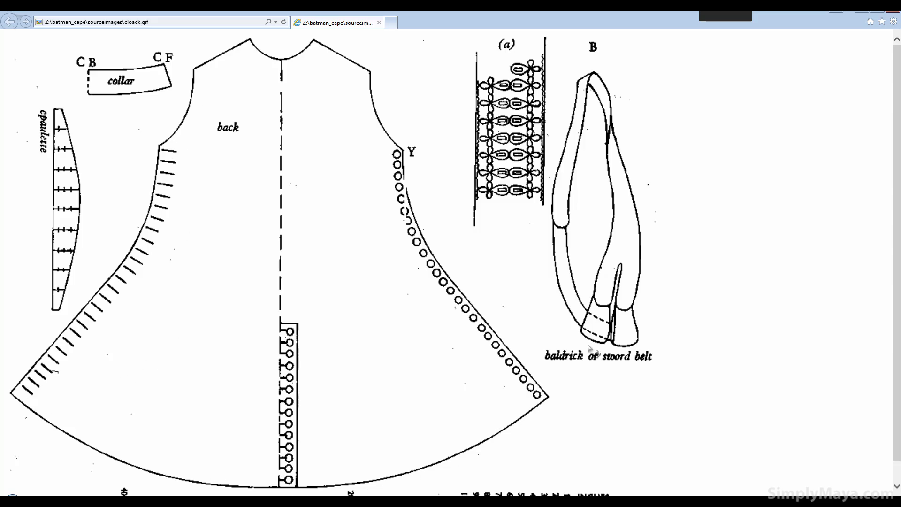
click(491, 500)
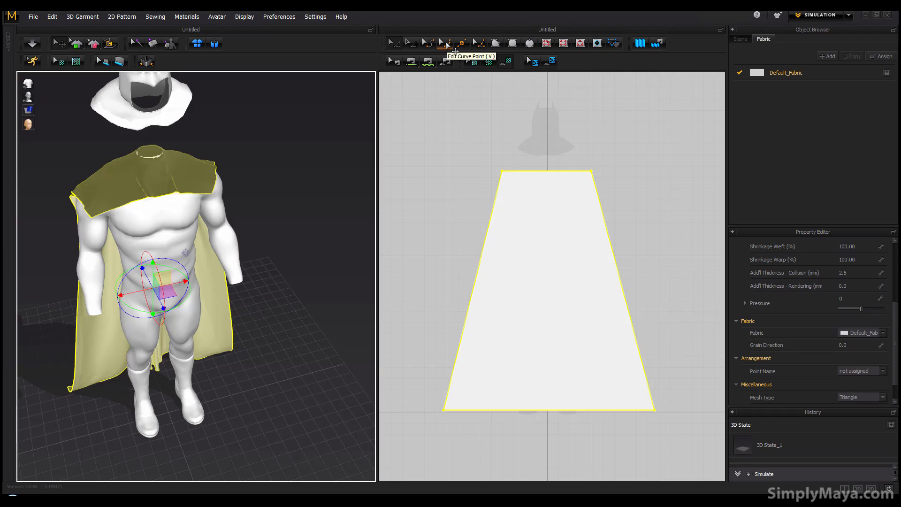
- Bow the pattern's bottom edge downward with Edit Curvature into a rounded hem about 1972 mm long, and check the hem near the feet
click(453, 51)
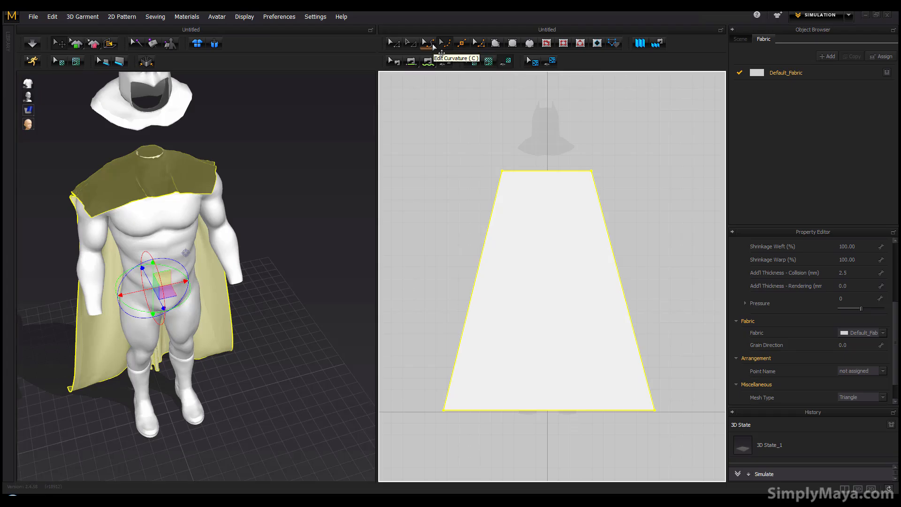
drag(551, 415, 551, 466)
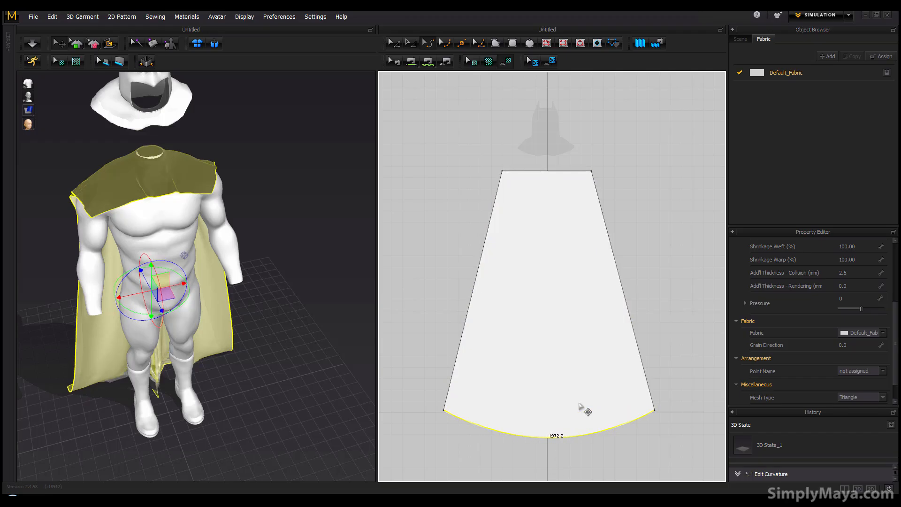
right_drag(177, 350, 280, 327)
middle_drag(279, 327, 258, 319)
scroll(258, 319, up, 2)
right_drag(258, 319, 229, 317)
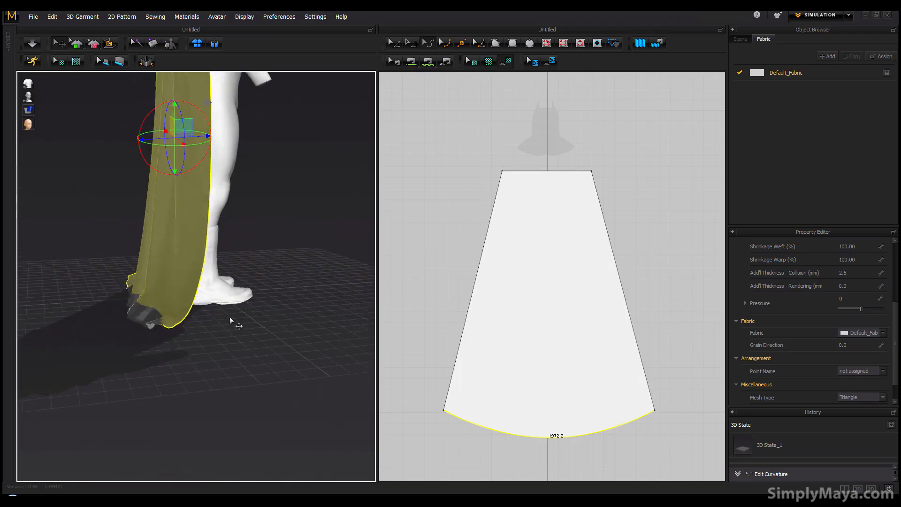
- Restart the cloth simulation with the curved hem and pull the cape's lower corners outward behind the figure
scroll(174, 331, down, 5)
middle_drag(173, 331, 182, 361)
click(32, 44)
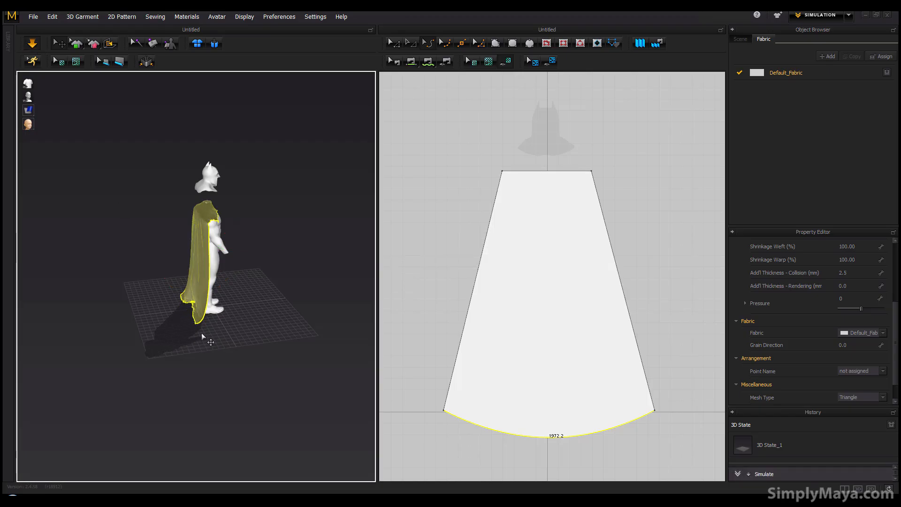
mouse_move(210, 329)
right_down()
mouse_move(255, 343)
mouse_move(266, 334)
mouse_move(219, 320)
right_up()
click(223, 317)
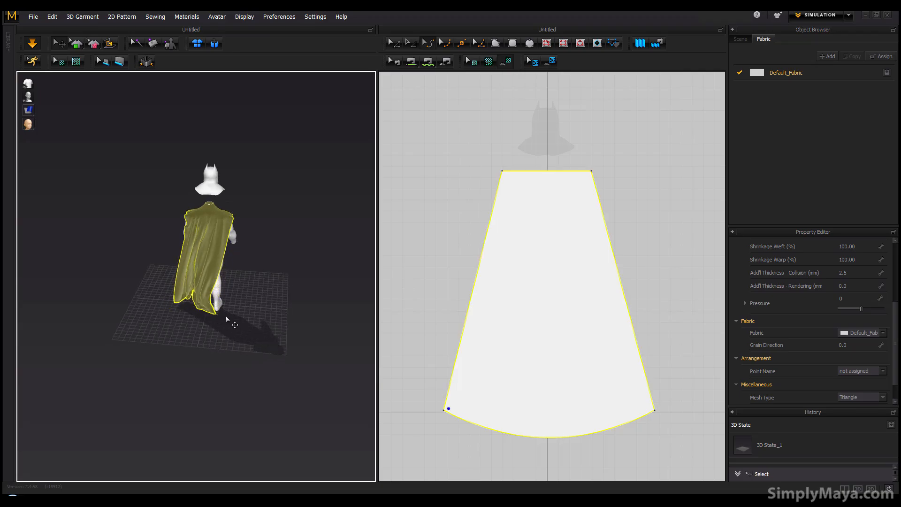
right_drag(217, 327, 245, 376)
scroll(229, 327, up, 5)
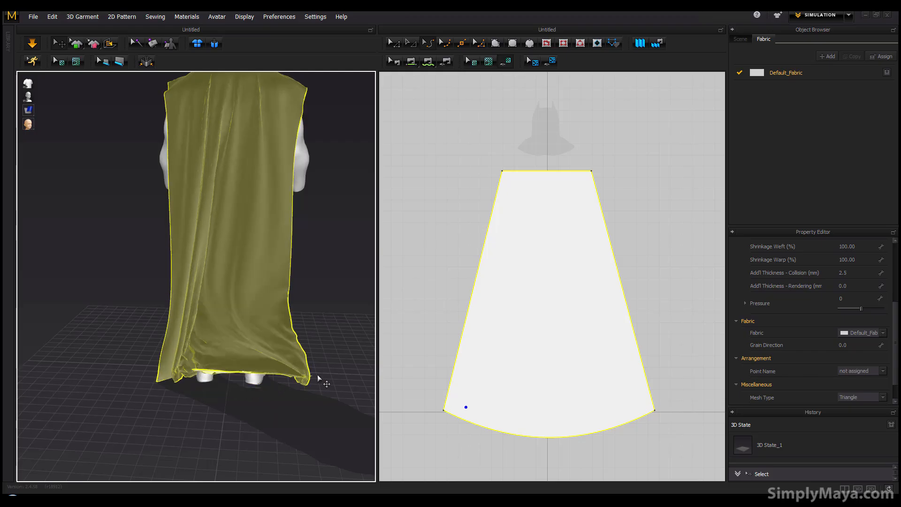
drag(324, 375, 344, 382)
drag(206, 371, 121, 370)
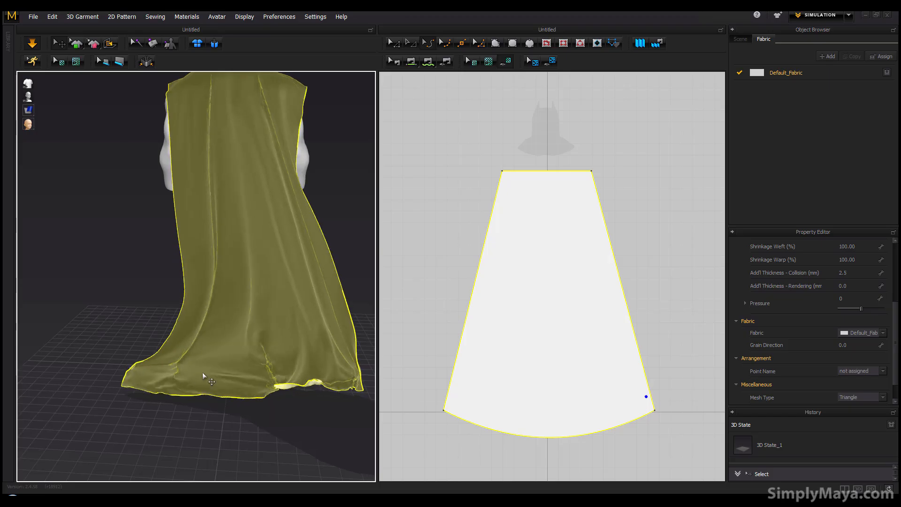
- Pull the simulating cape's hem outward to both sides again to spread the folds, and stop the simulation
right_drag(254, 377, 233, 390)
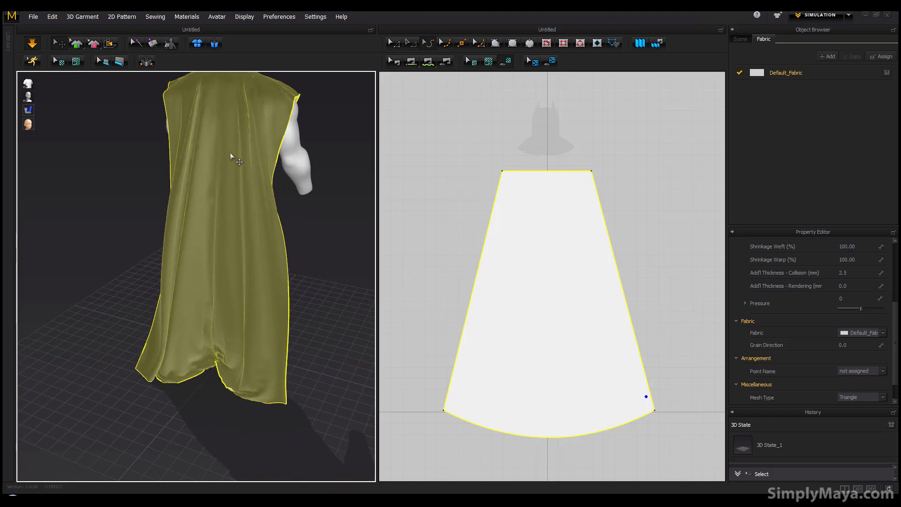
right_drag(241, 211, 625, 230)
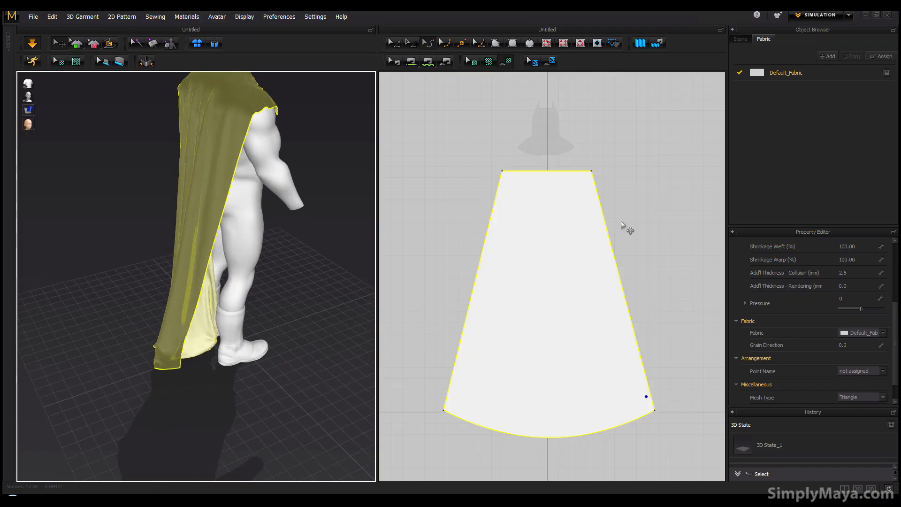
right_drag(329, 322, 402, 316)
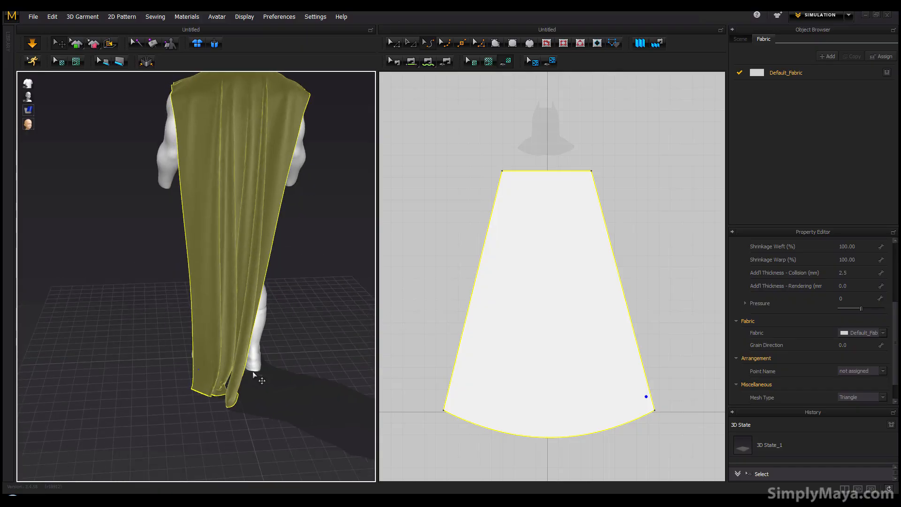
drag(252, 375, 341, 359)
drag(244, 374, 196, 388)
drag(269, 372, 355, 369)
drag(235, 382, 258, 393)
right_drag(227, 263, 217, 203)
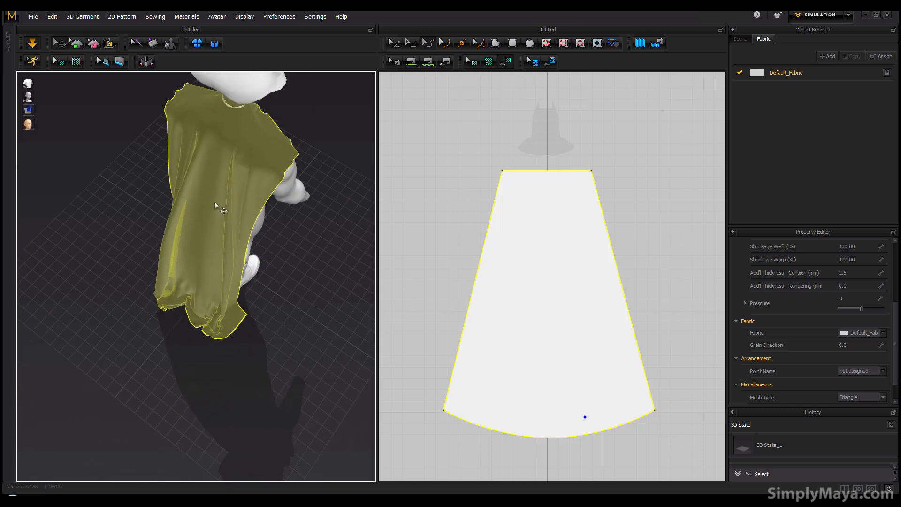
right_drag(205, 302, 162, 332)
scroll(215, 317, down, 3)
click(33, 46)
right_drag(177, 301, 154, 297)
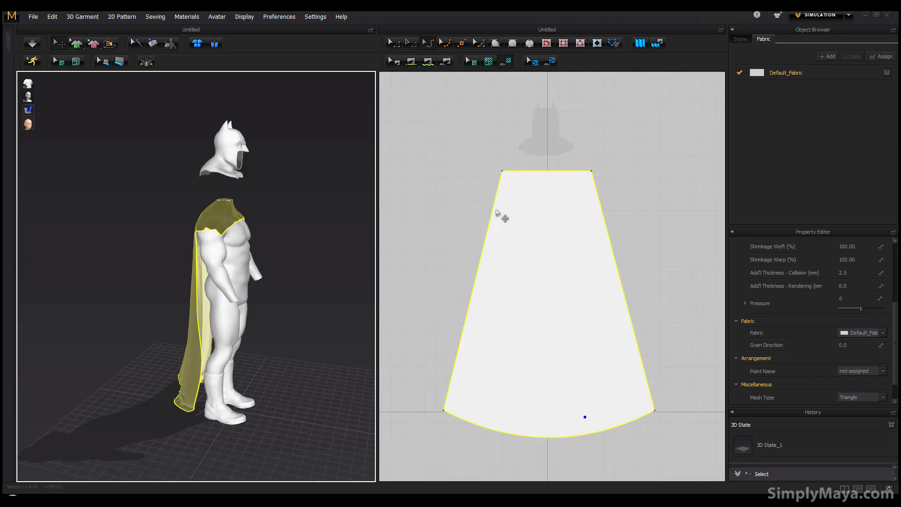
- Try curving the pattern's whole left edge and whole top edge inward, and undo both curves
drag(492, 210, 546, 221)
key(ctrl+z)
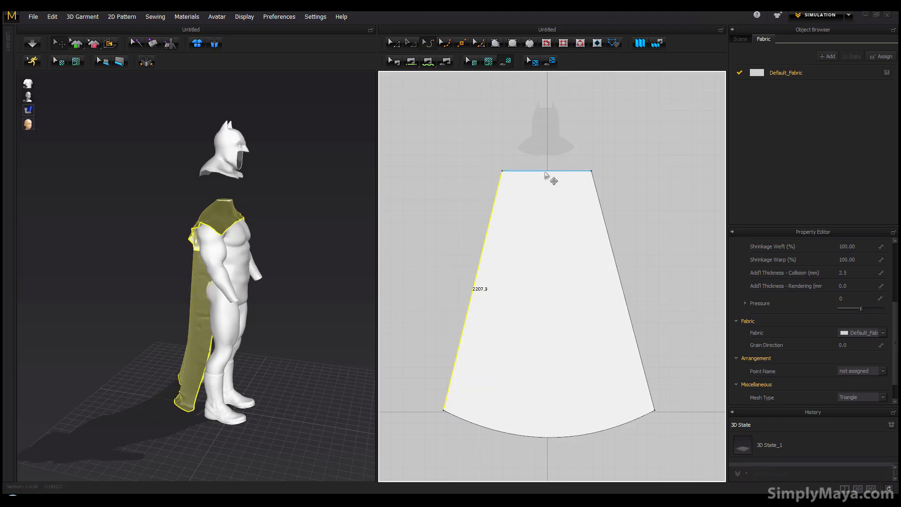
drag(548, 173, 546, 211)
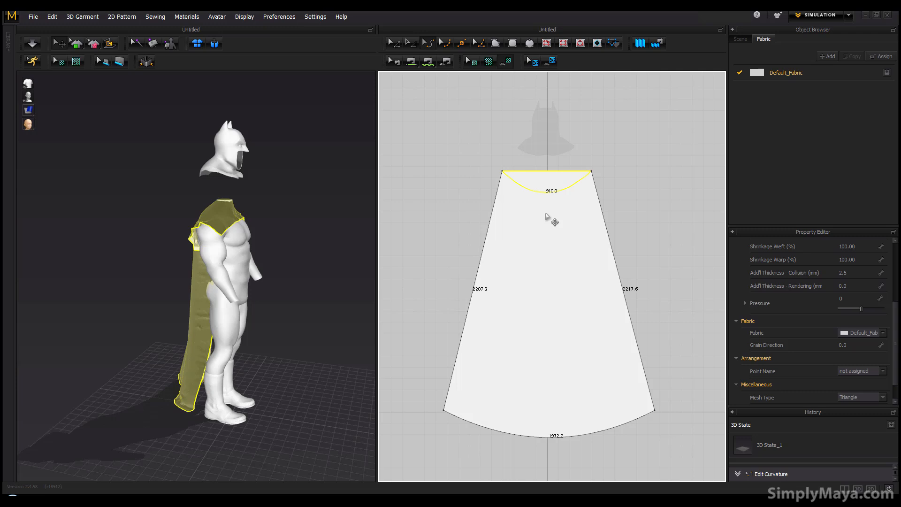
scroll(587, 206, up, 5)
scroll(608, 209, down, 4)
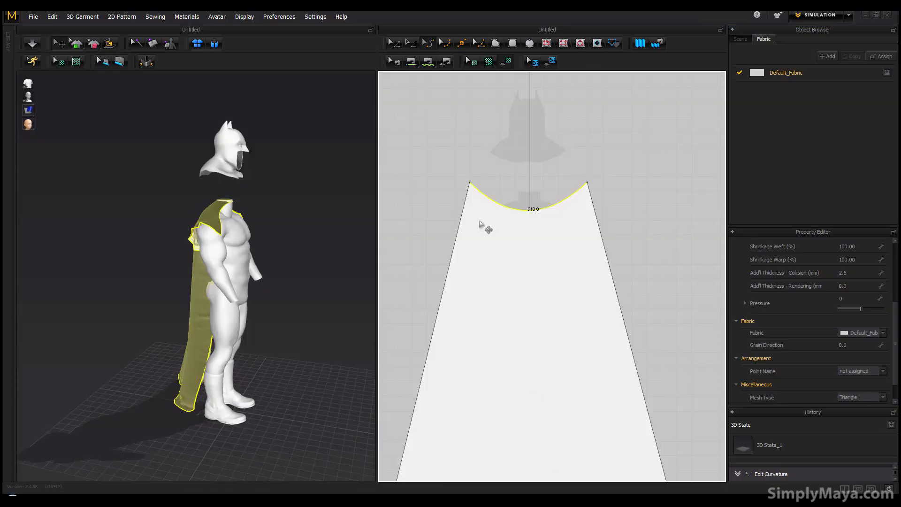
key(ctrl+z)
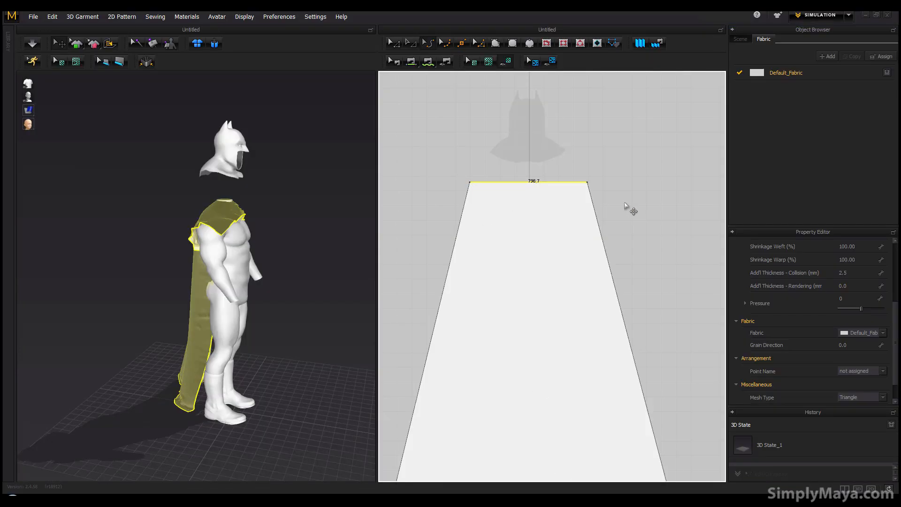
- Add two points about 495 mm apart on the pattern's top edge and curve the segment between them downward into a neckline
middle_drag(597, 215, 654, 191)
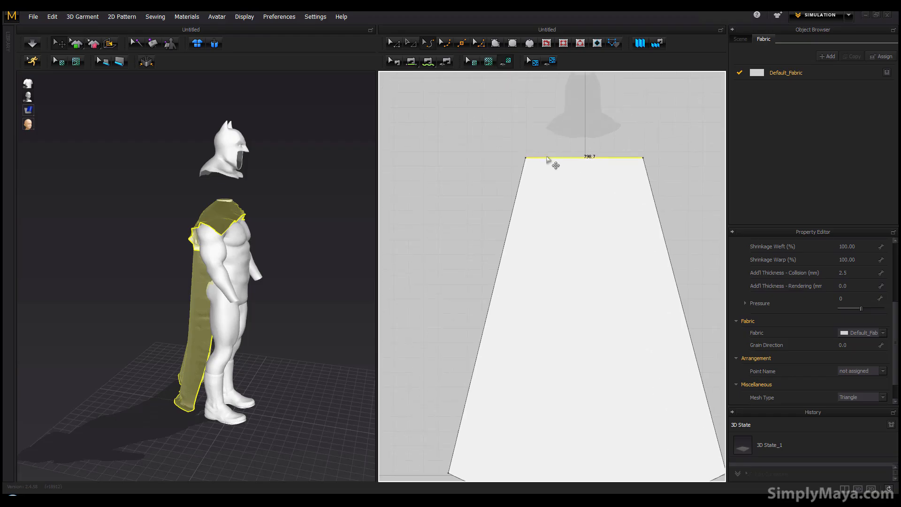
middle_drag(543, 249, 534, 280)
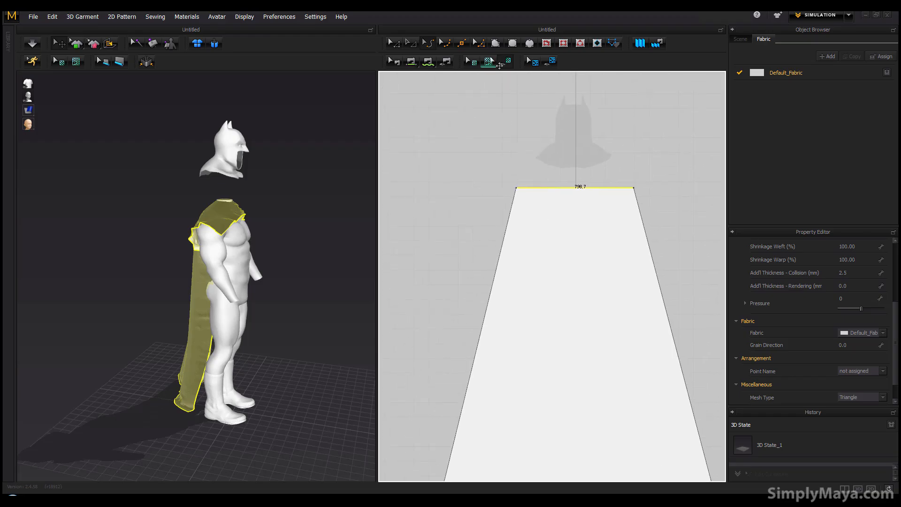
click(462, 45)
click(565, 189)
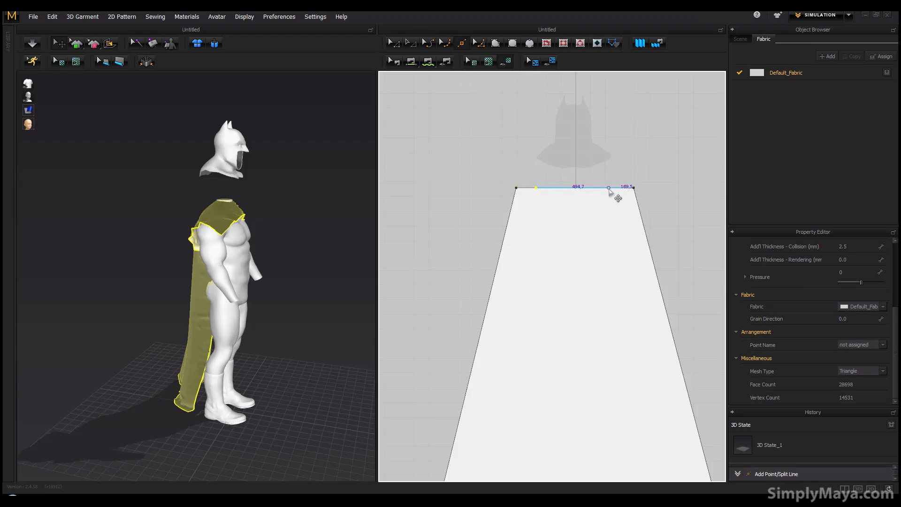
click(580, 188)
click(428, 42)
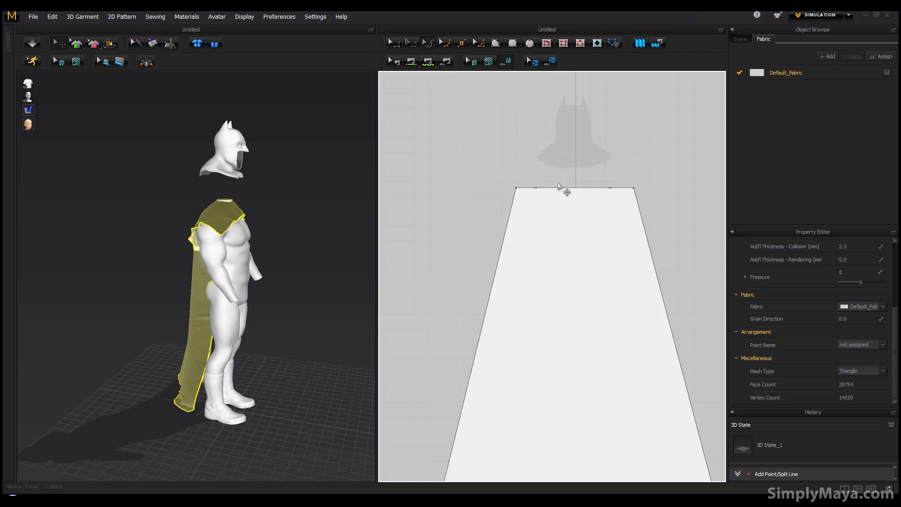
drag(577, 188, 579, 232)
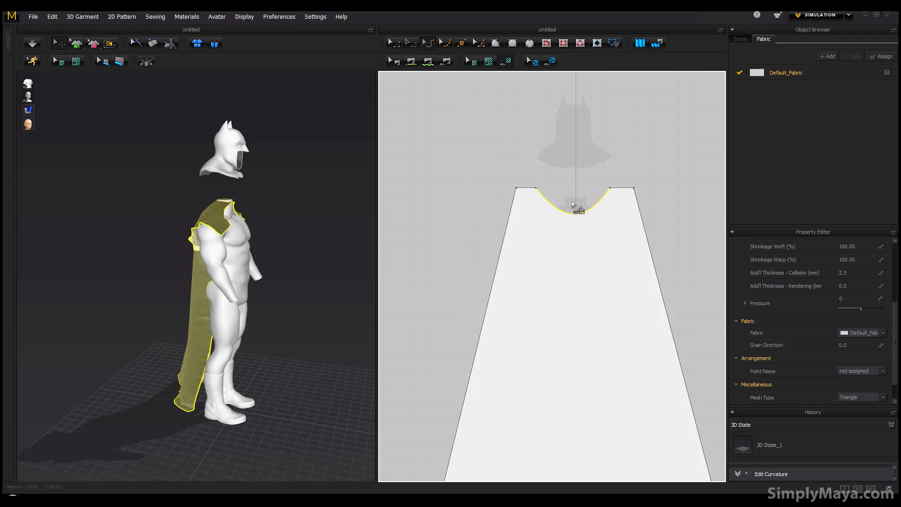
- Add two points on each slanted side edge of the cape pattern just below the shoulder corners to mark the armholes
right_drag(267, 227, 264, 187)
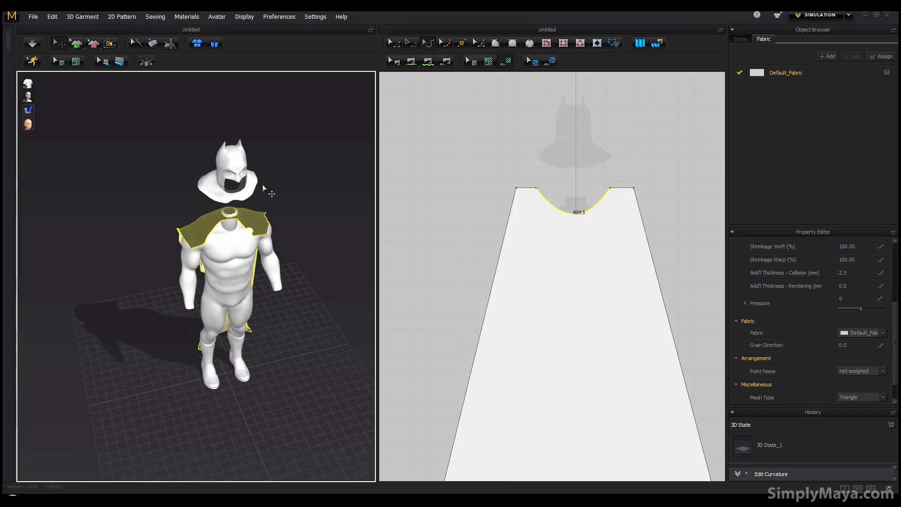
scroll(285, 241, up, 3)
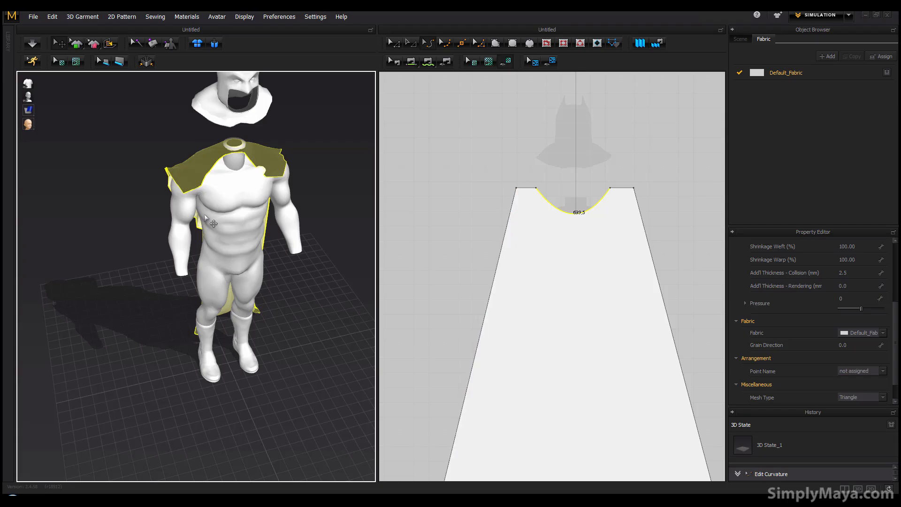
right_drag(204, 215, 224, 216)
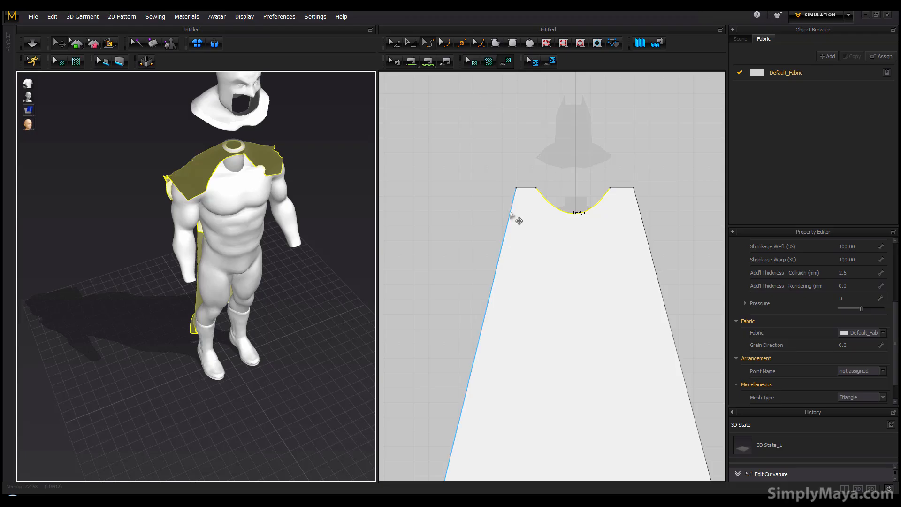
click(457, 49)
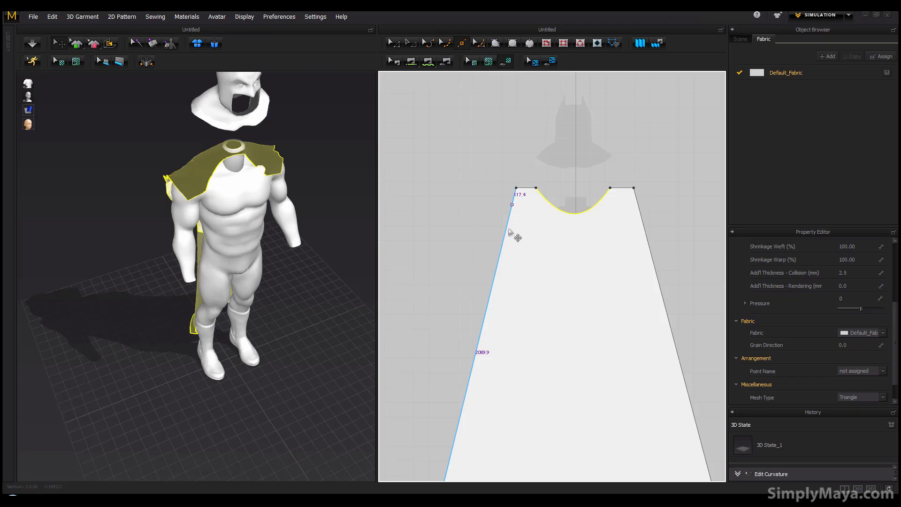
click(509, 230)
click(652, 257)
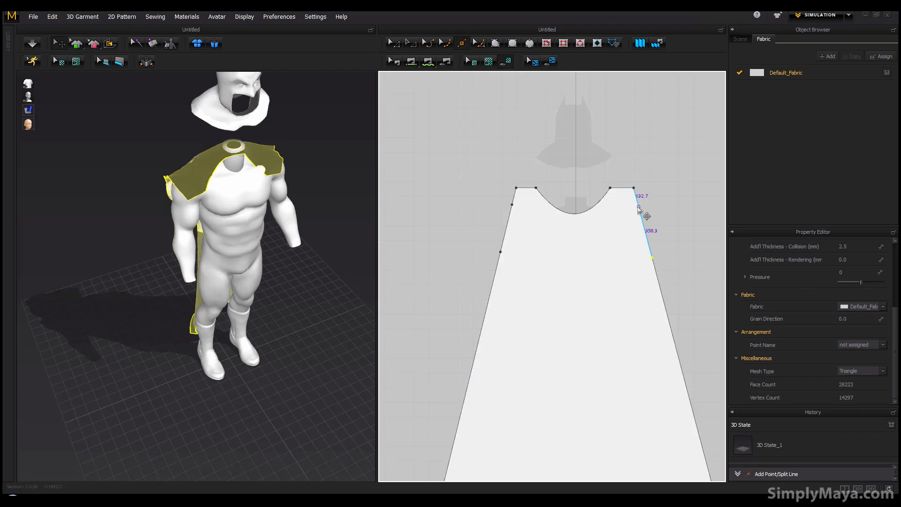
click(638, 207)
- Curve the marked segments of both side edges inward with Edit Curvature to form the armholes
click(444, 43)
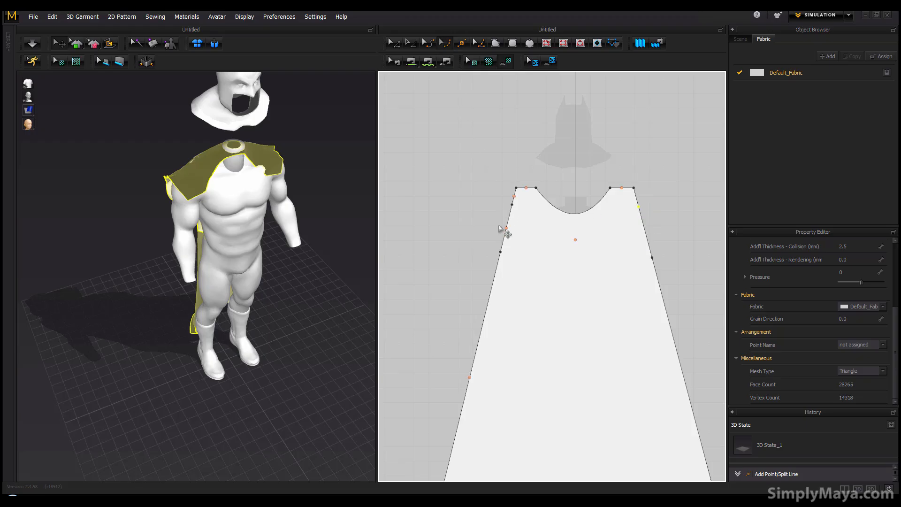
click(428, 44)
drag(515, 237, 539, 246)
drag(646, 231, 618, 238)
- Select the draped cape on the figure, inspect it from front and back, and reset its 3D arrangement to a flat sheet
right_drag(300, 227, 198, 187)
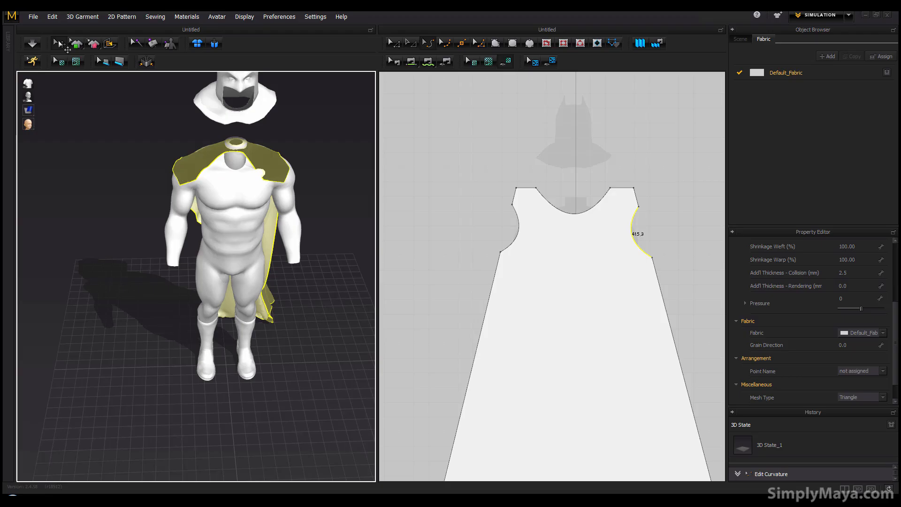
click(183, 182)
right_drag(329, 208, 441, 202)
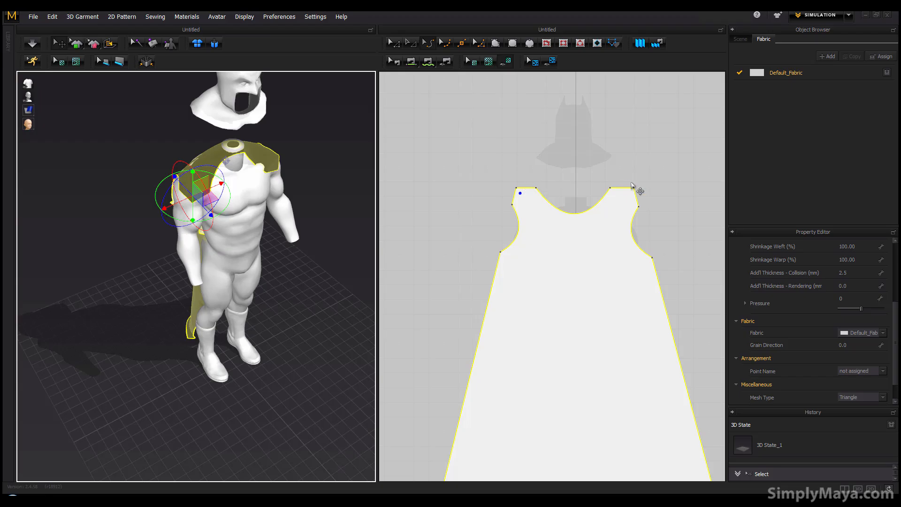
right_drag(300, 188, 90, 127)
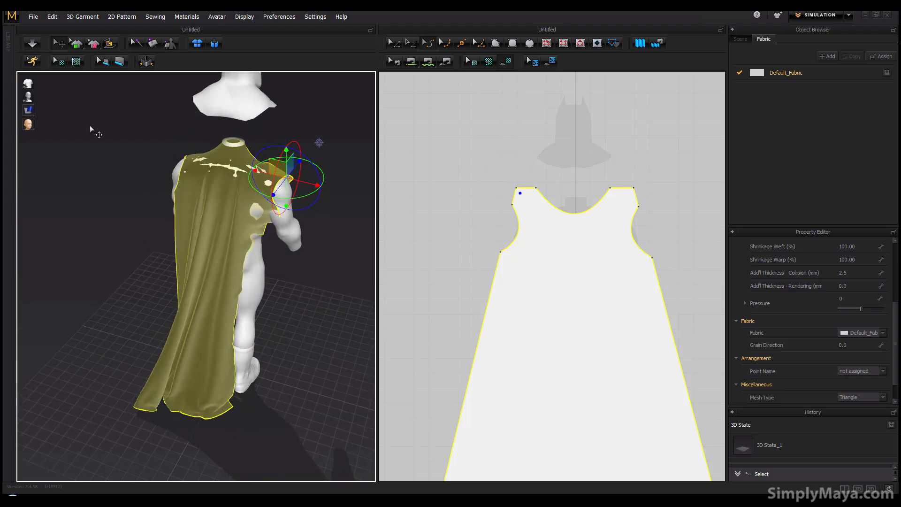
click(215, 43)
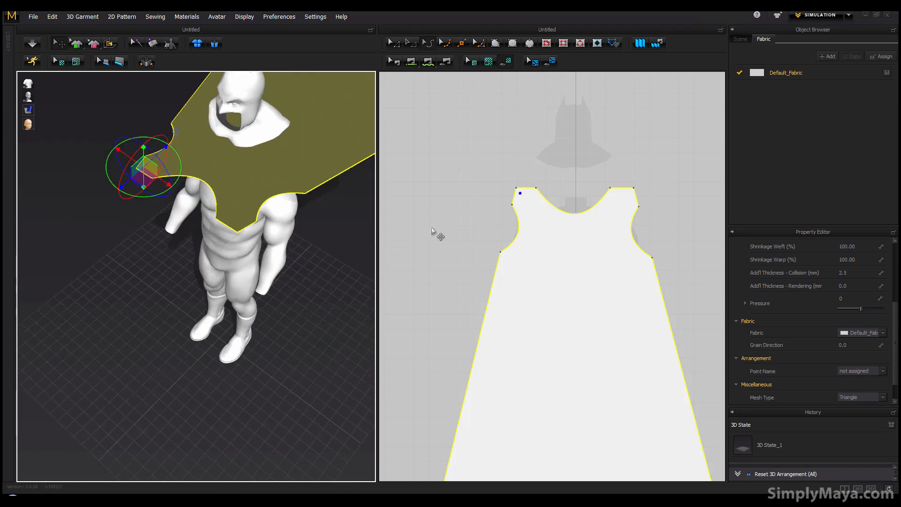
right_drag(481, 219, 497, 208)
right_drag(274, 192, 221, 307)
- Compare the cape outline with the cloack.gif reference pattern in the browser, and return to Marvelous Designer
click(587, 499)
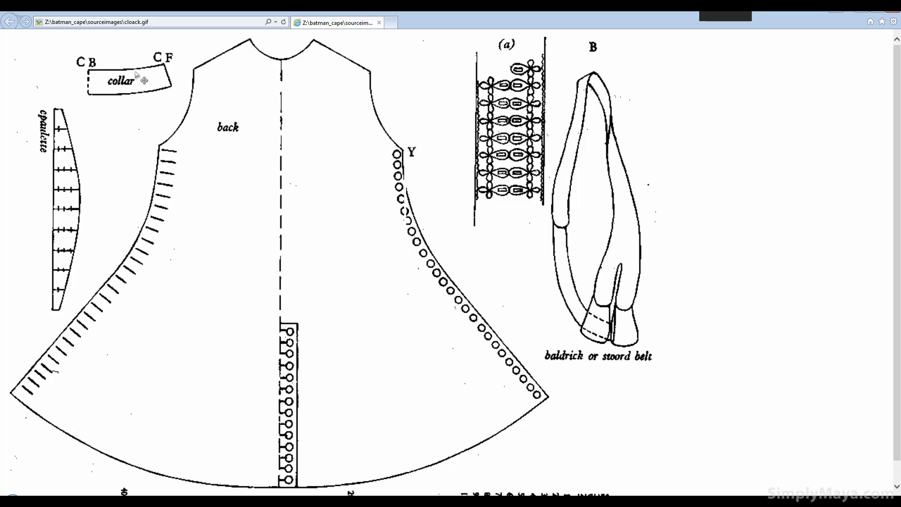
key(alt+Tab)
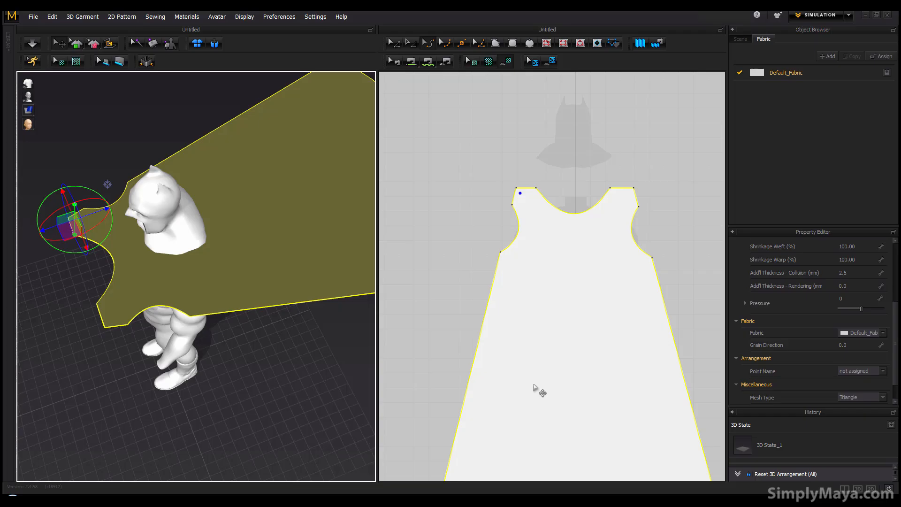
middle_drag(443, 189, 453, 154)
right_drag(238, 249, 361, 264)
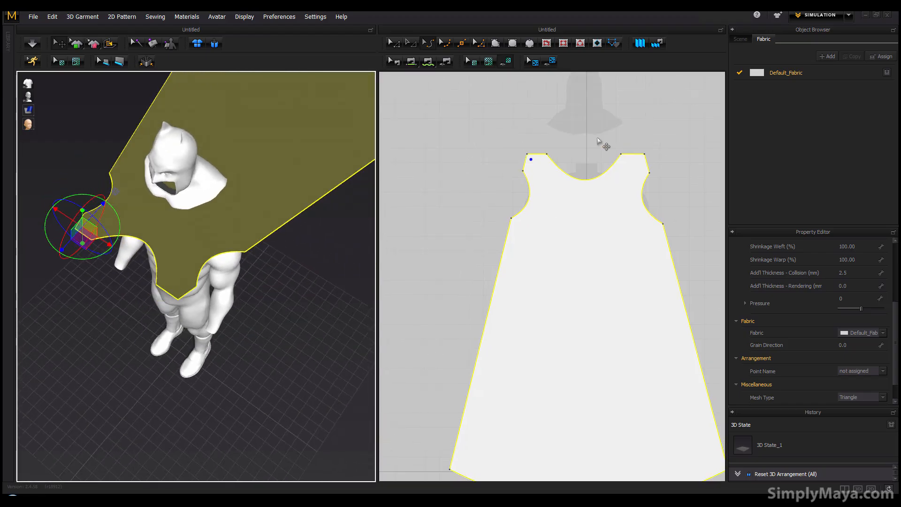
- Try to sew the two short straight shoulder edges beside the neckline together with Segment Sewing
click(429, 63)
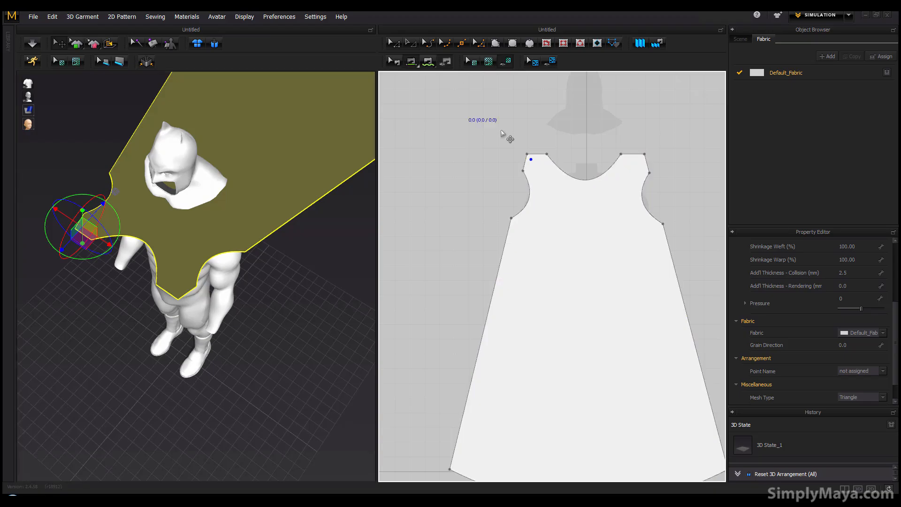
click(636, 154)
right_drag(251, 266, 164, 228)
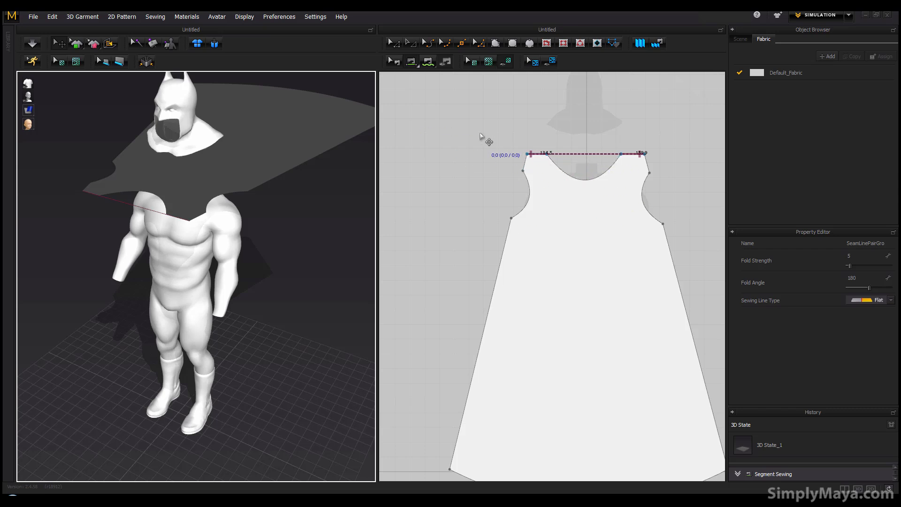
click(542, 172)
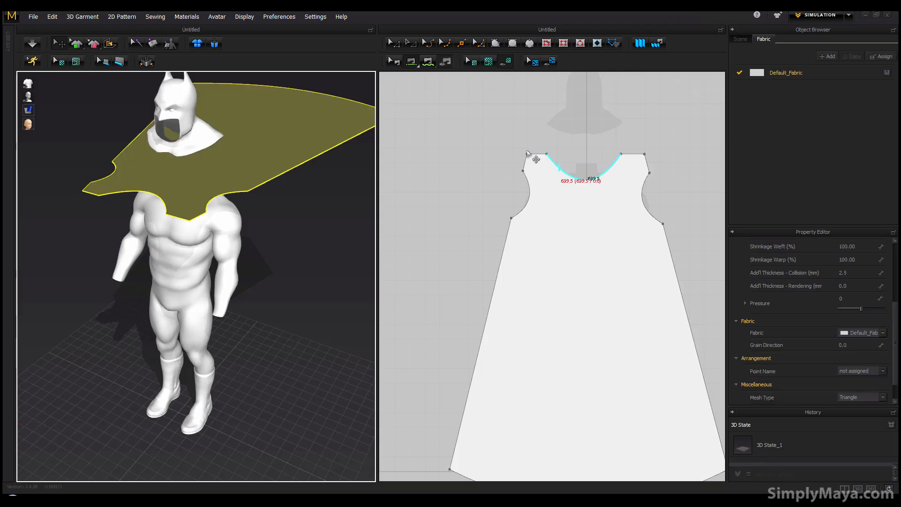
- Shift the whole cape pattern slightly upward in the 2D view and deselect it
scroll(535, 154, down, 2)
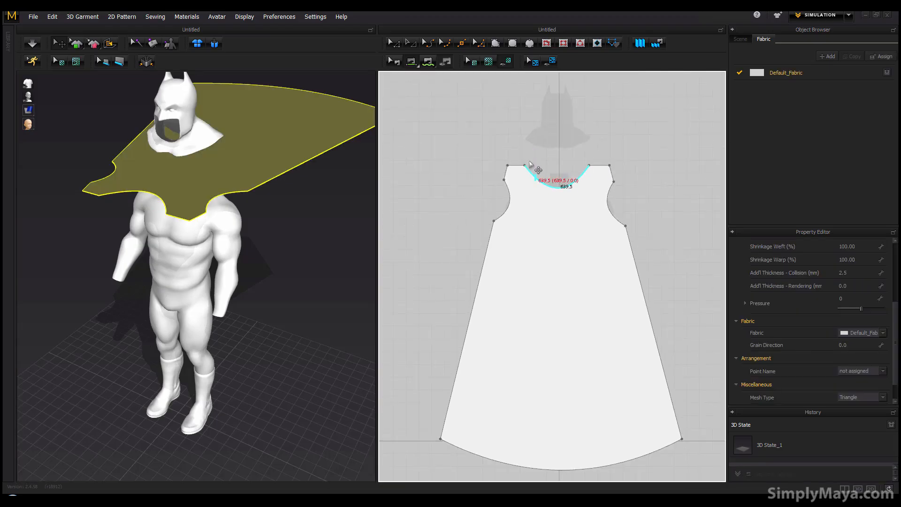
click(410, 45)
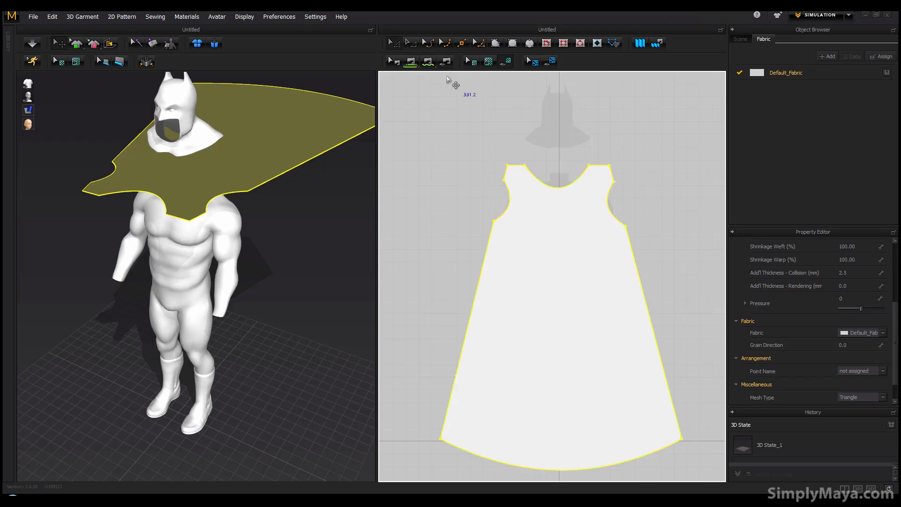
click(524, 167)
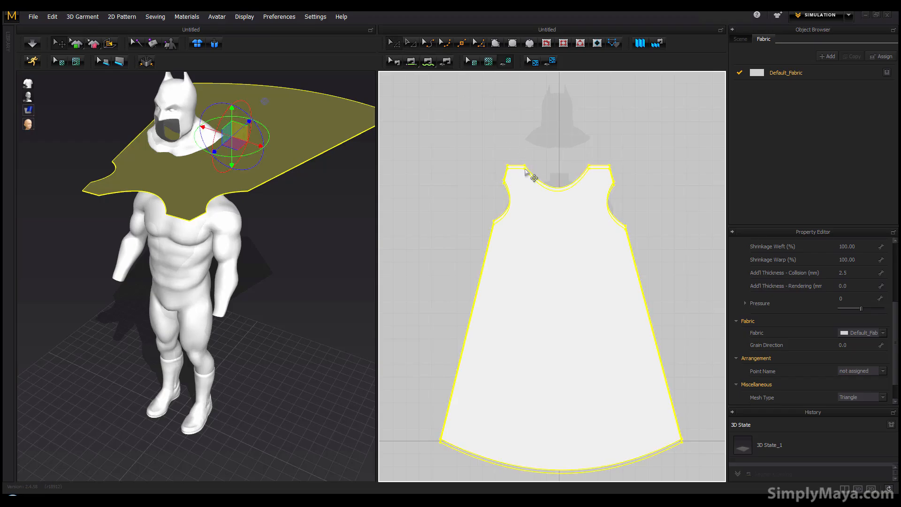
drag(525, 169, 526, 162)
click(527, 146)
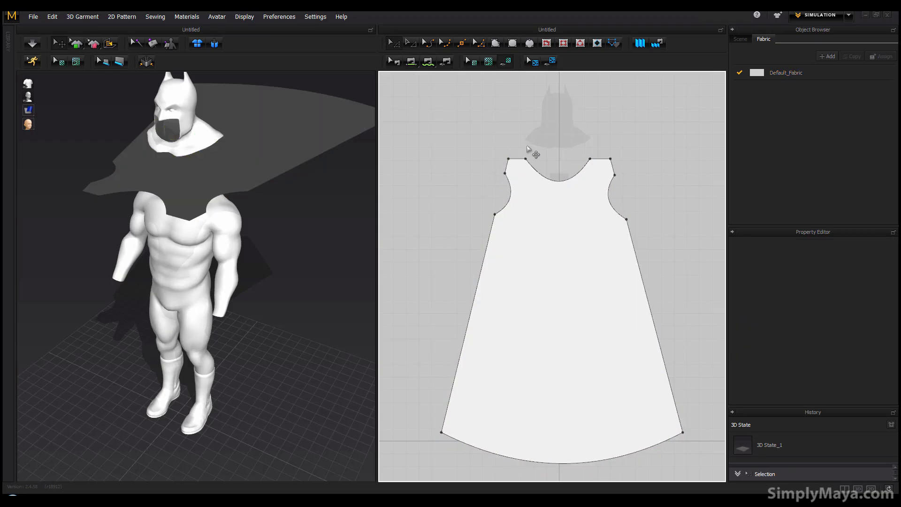
- Move both neckline end points down and slightly inward so the shoulder edges slope into the neckline
click(526, 161)
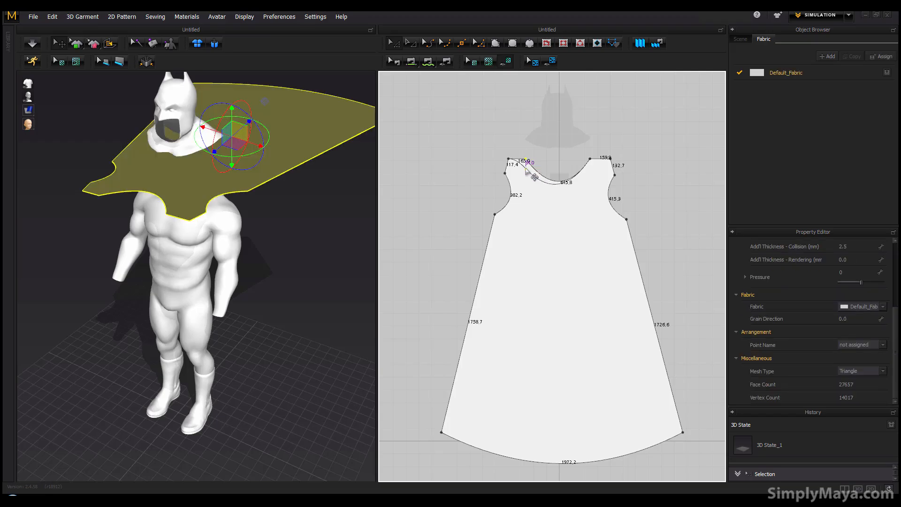
drag(553, 169, 590, 159)
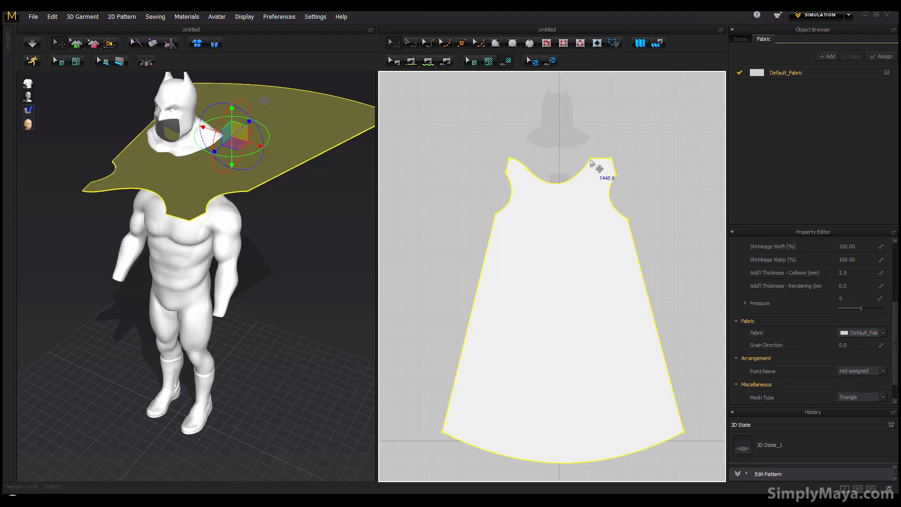
click(581, 159)
click(599, 167)
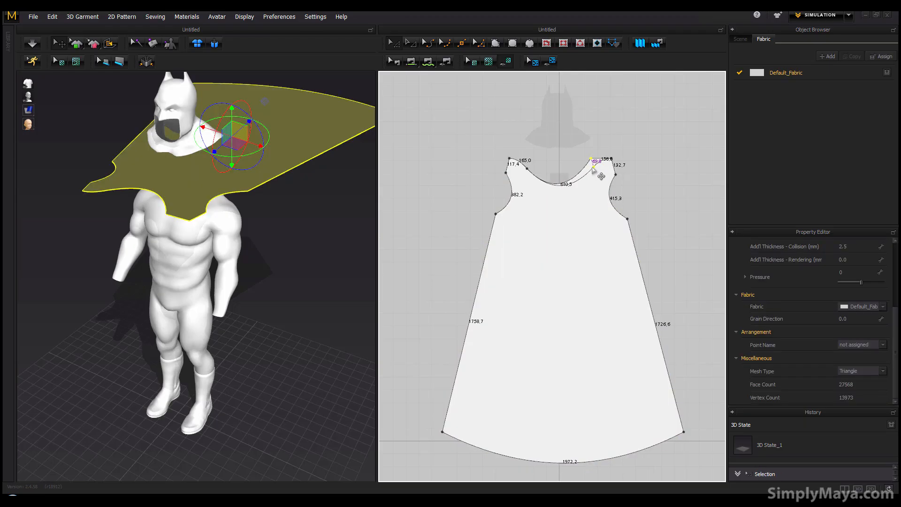
drag(590, 168, 585, 171)
click(556, 159)
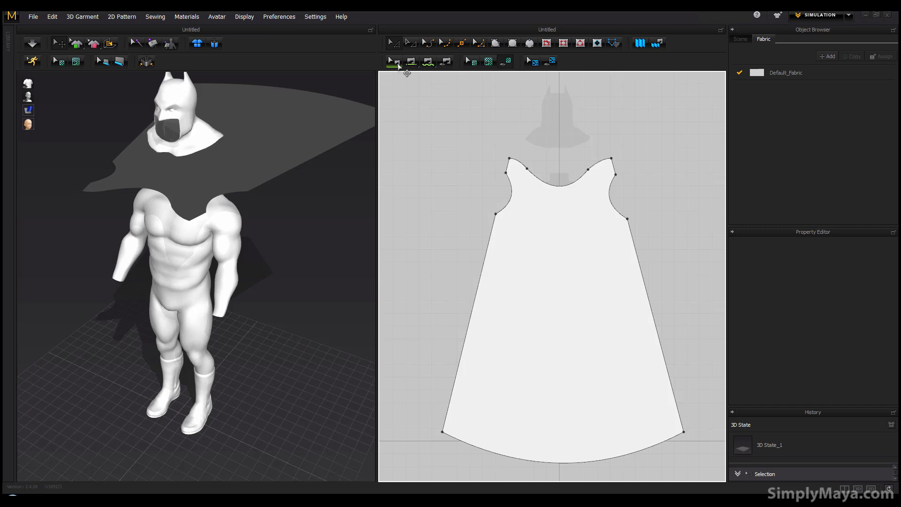
- Try joining the reshaped left and right shoulder edges with Segment Sewing, inspect the seam in 3D, and undo it
click(428, 62)
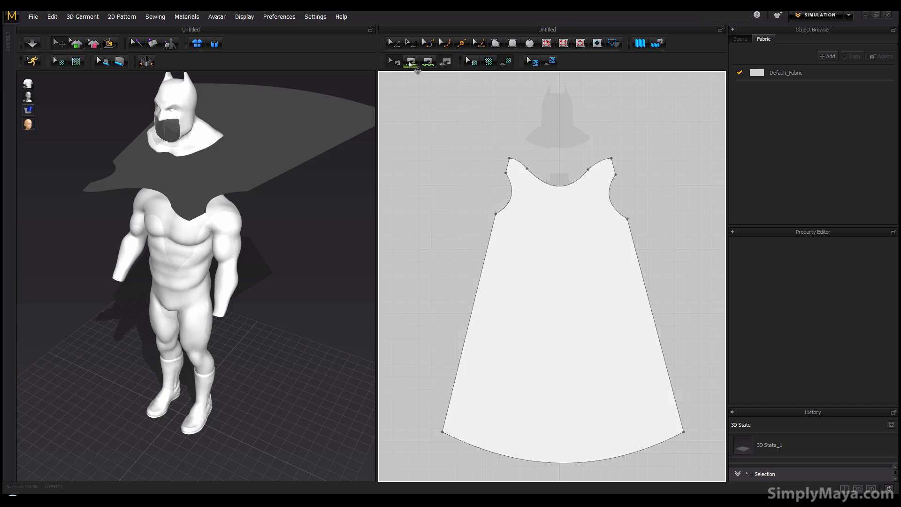
click(518, 162)
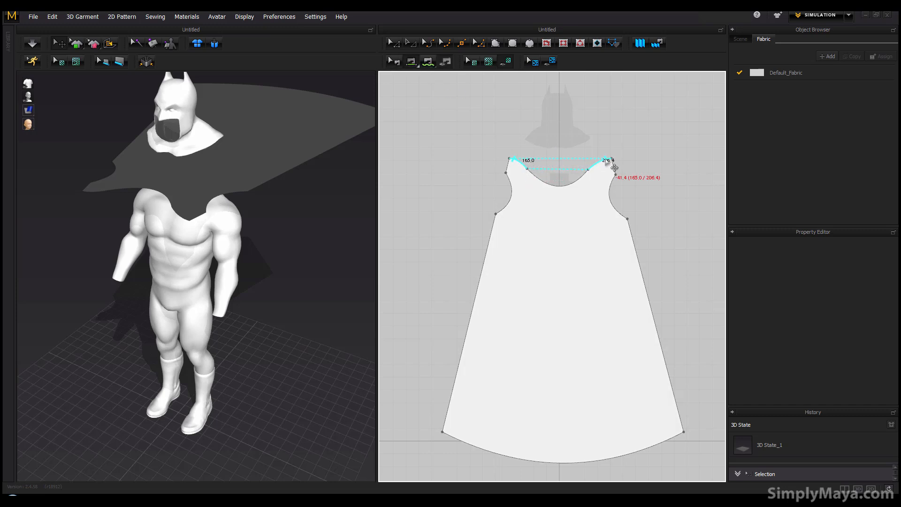
click(607, 160)
scroll(263, 258, up, 4)
right_drag(244, 267, 281, 311)
scroll(262, 296, up, 3)
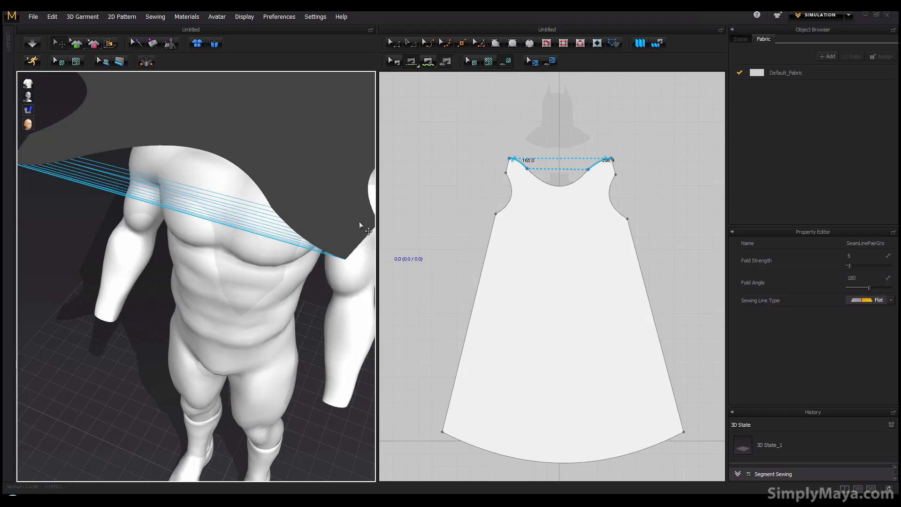
key(ctrl+z)
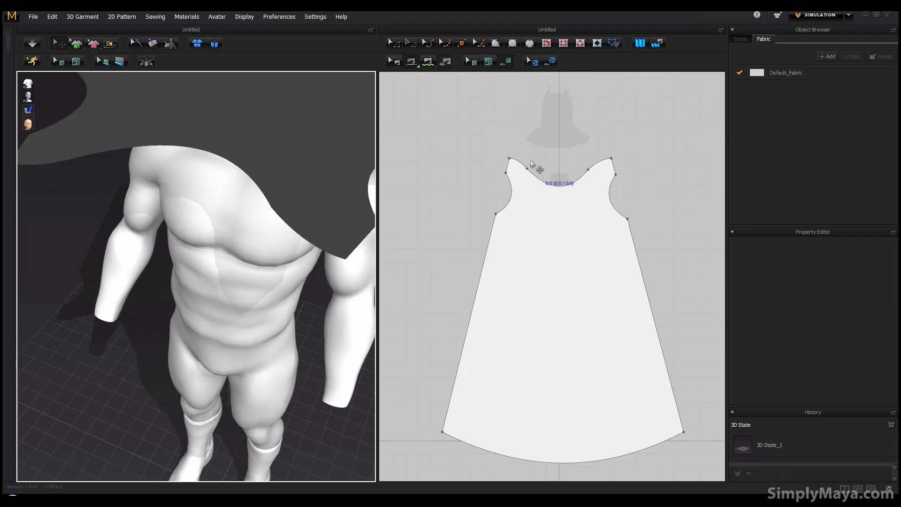
- Try sewing the shoulder edges in opposite directions with crossed stitch lines, and delete the seam
click(516, 156)
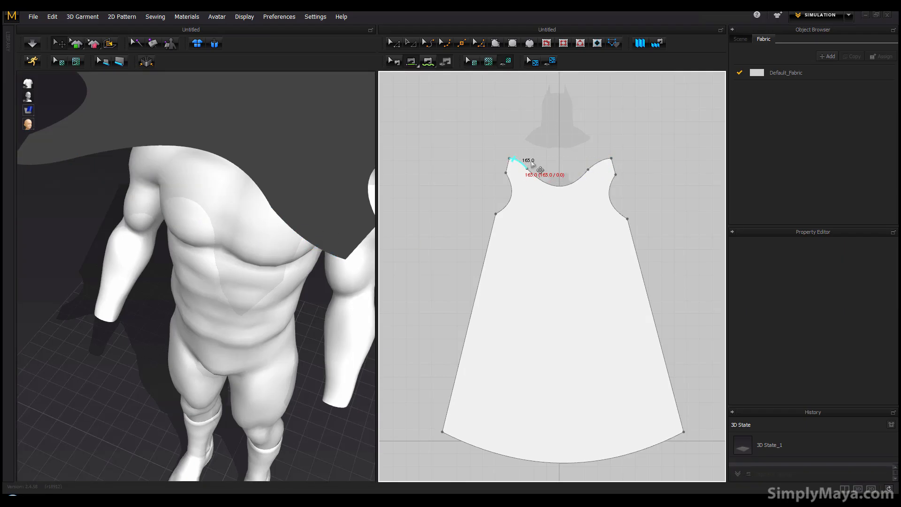
click(592, 168)
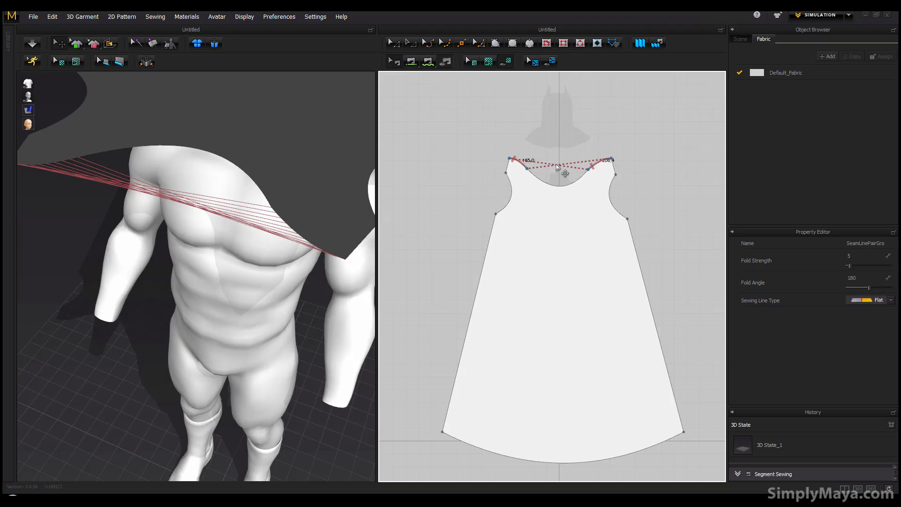
key(a)
click(528, 170)
key(Delete)
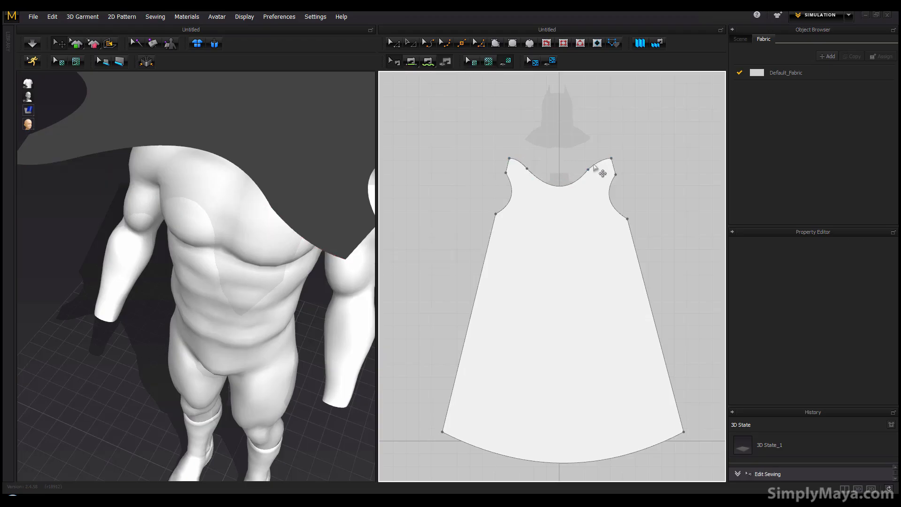
- Show the scene's object list and sew the left curved shoulder edge to the right one with uncrossed stitch lines
click(740, 39)
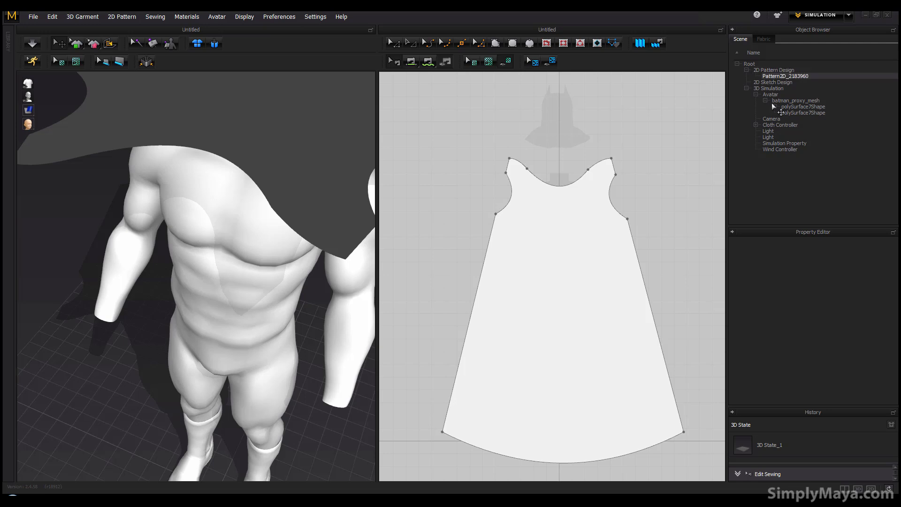
click(407, 65)
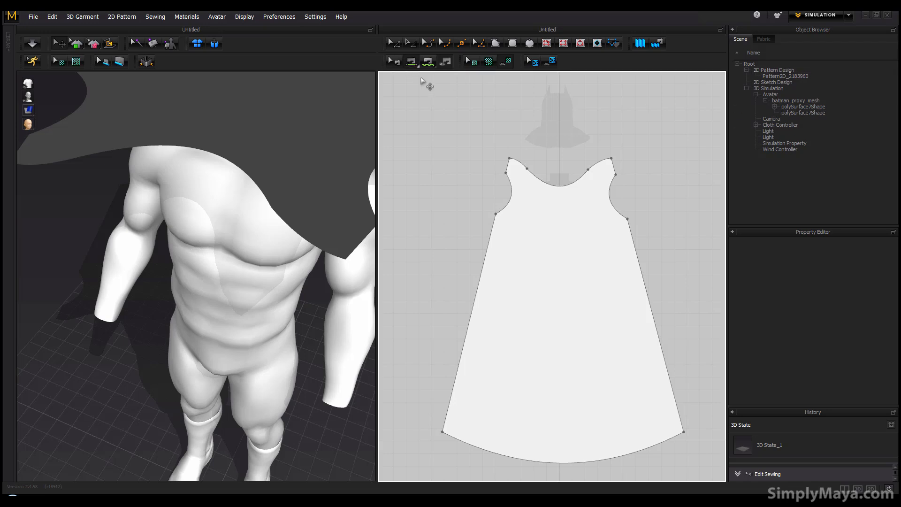
click(515, 160)
click(604, 160)
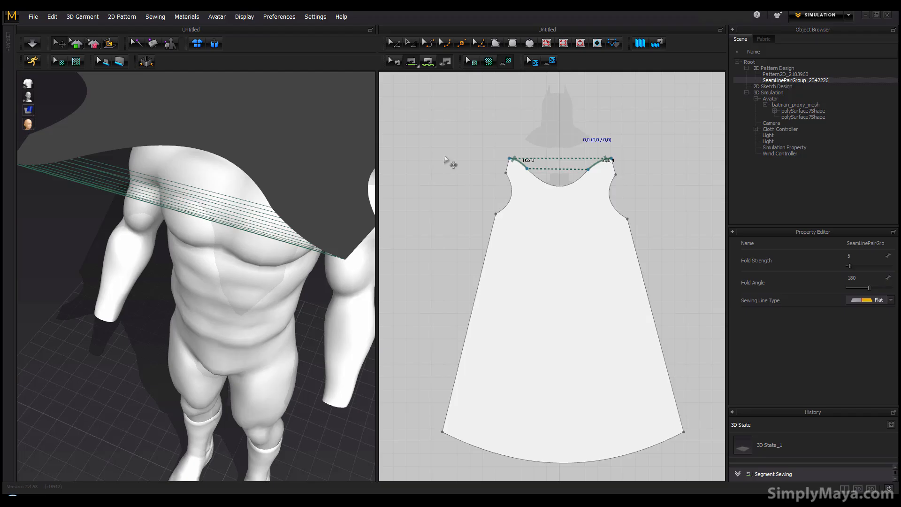
- Start the cloth simulation to drape the flat, sewn cape over the figure
scroll(185, 251, down, 5)
right_drag(184, 250, 142, 232)
click(32, 43)
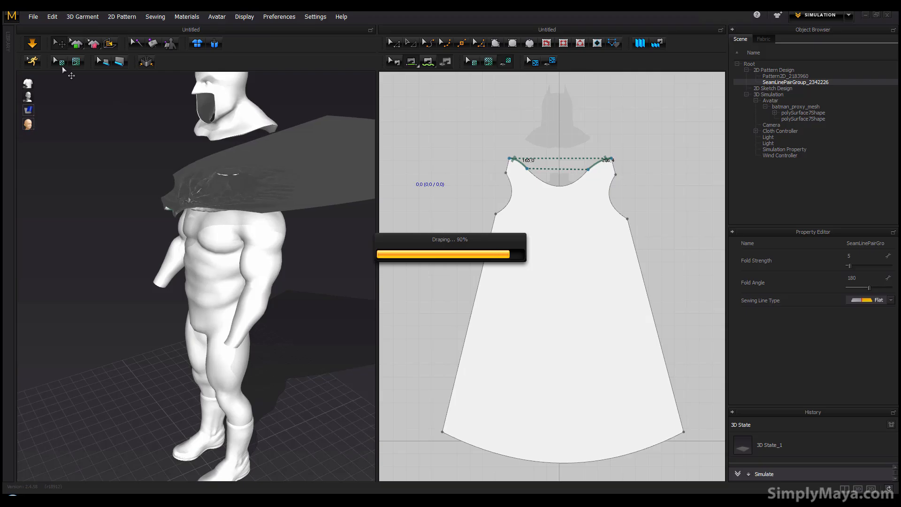
- Reset the cape's 3D arrangement and move the flat cape further back from the figure's chest
right_drag(162, 186, 223, 218)
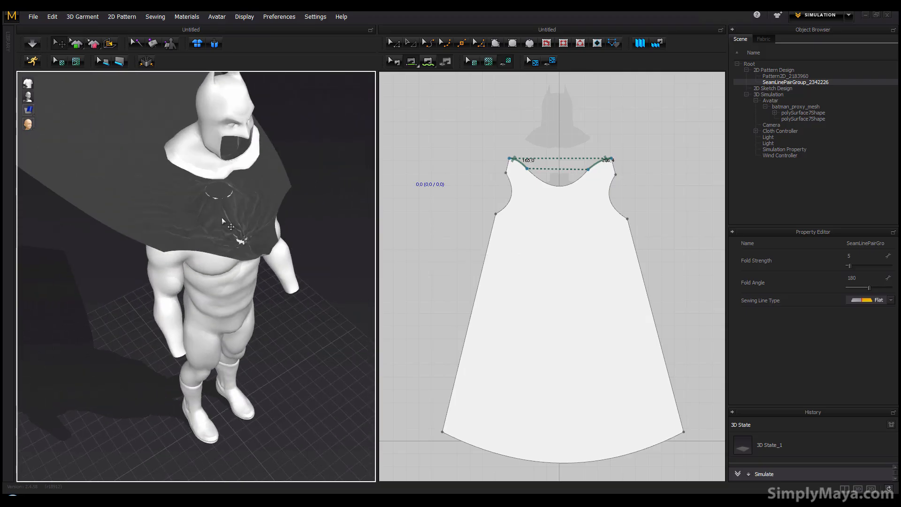
click(215, 44)
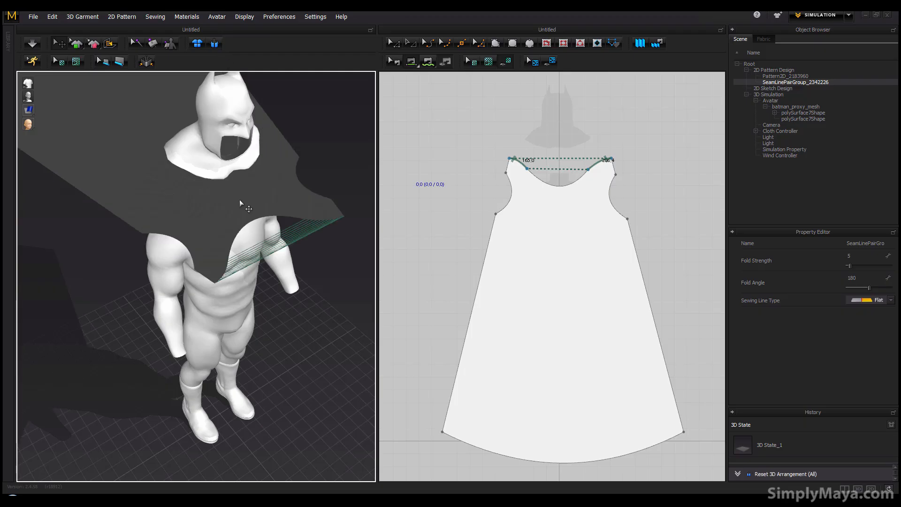
click(242, 207)
drag(260, 223, 234, 199)
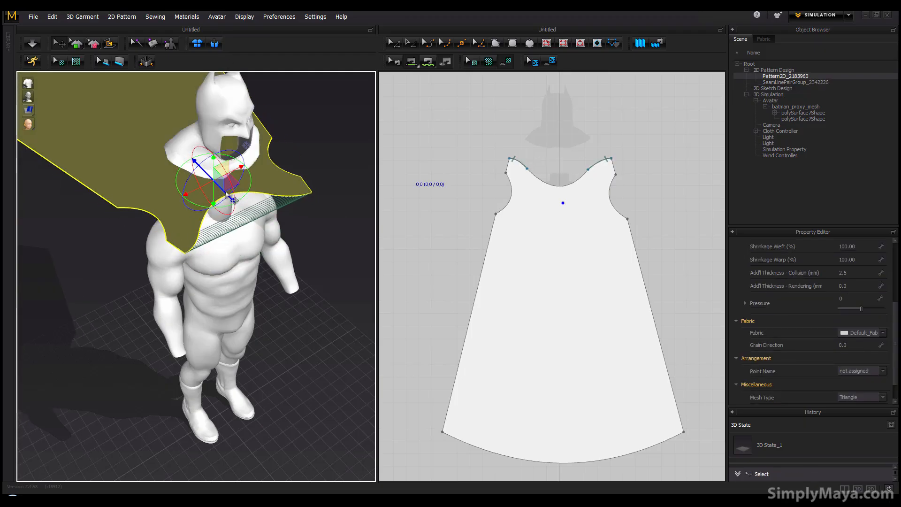
- Run the cloth simulation on the repositioned cape and tug the fabric into place around the neck
right_drag(233, 199, 321, 186)
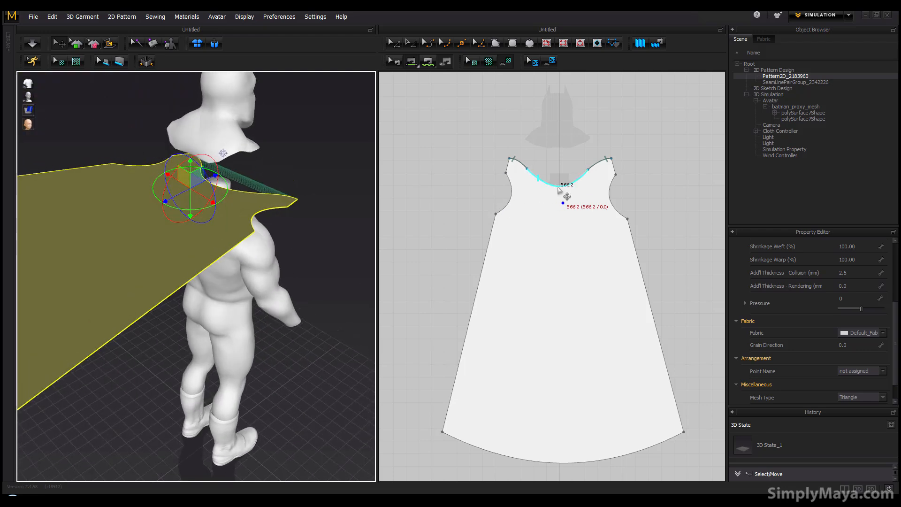
right_drag(235, 241, 119, 242)
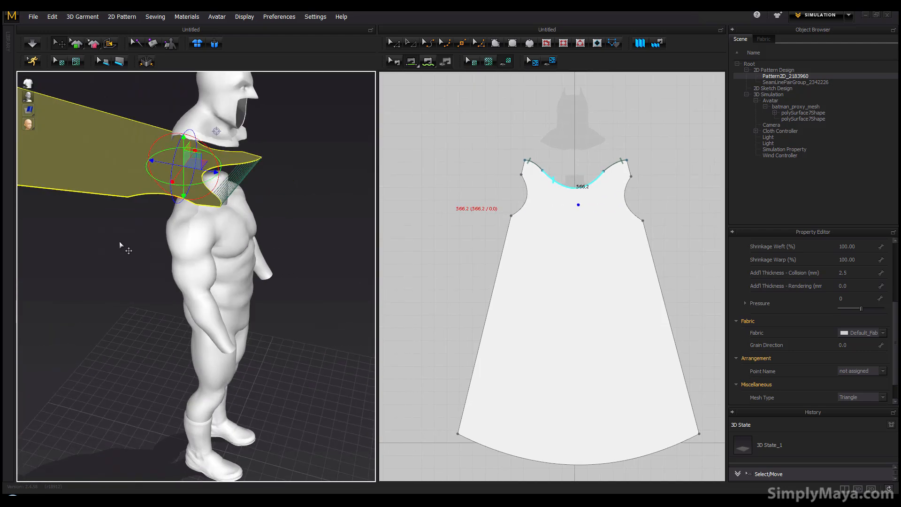
click(43, 49)
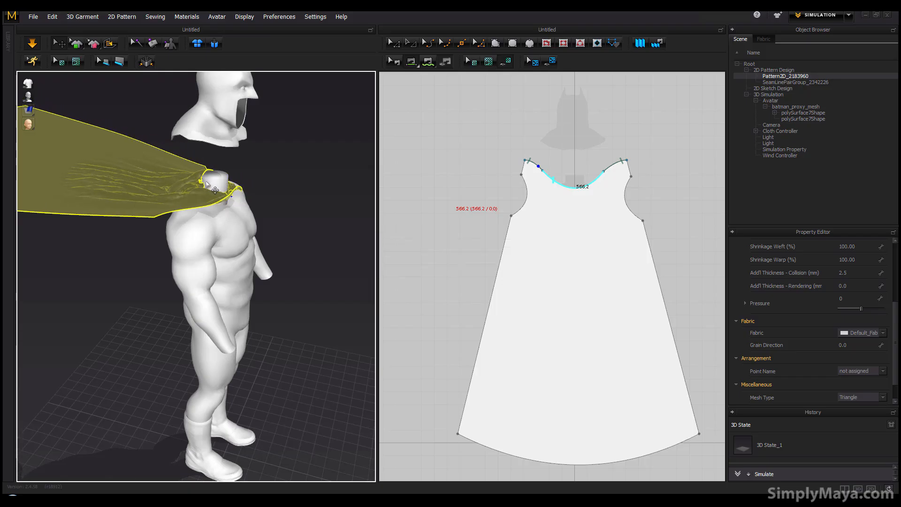
click(192, 181)
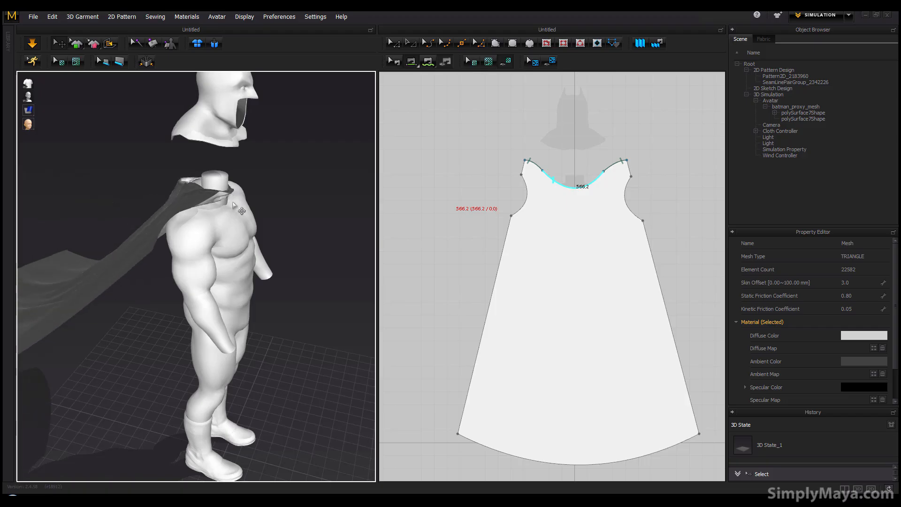
- Examine the draped cape from the front, sides and back, including the neckline, folds and hem
right_drag(161, 269, 299, 261)
scroll(262, 267, down, 5)
right_drag(225, 273, 205, 306)
scroll(190, 308, up, 5)
scroll(175, 309, down, 3)
right_drag(144, 311, 65, 306)
right_drag(217, 307, 181, 276)
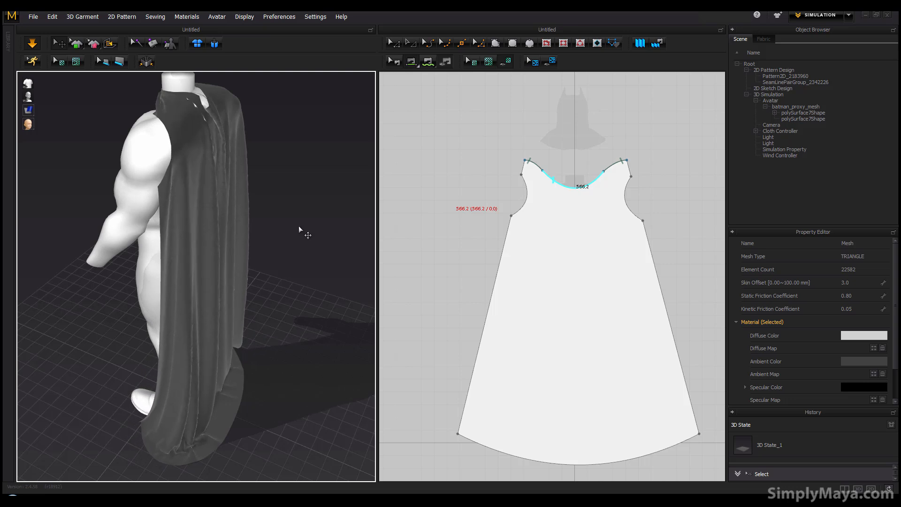
scroll(286, 293, up, 4)
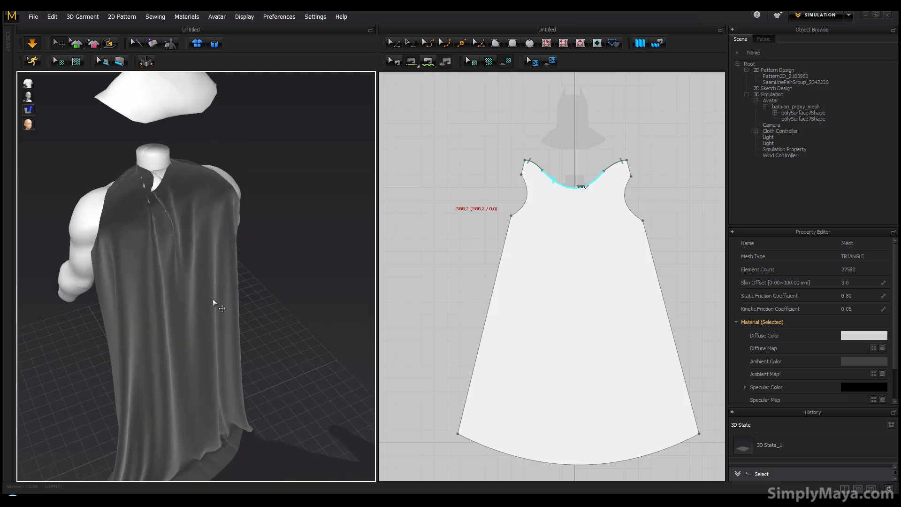
right_drag(237, 310, 317, 311)
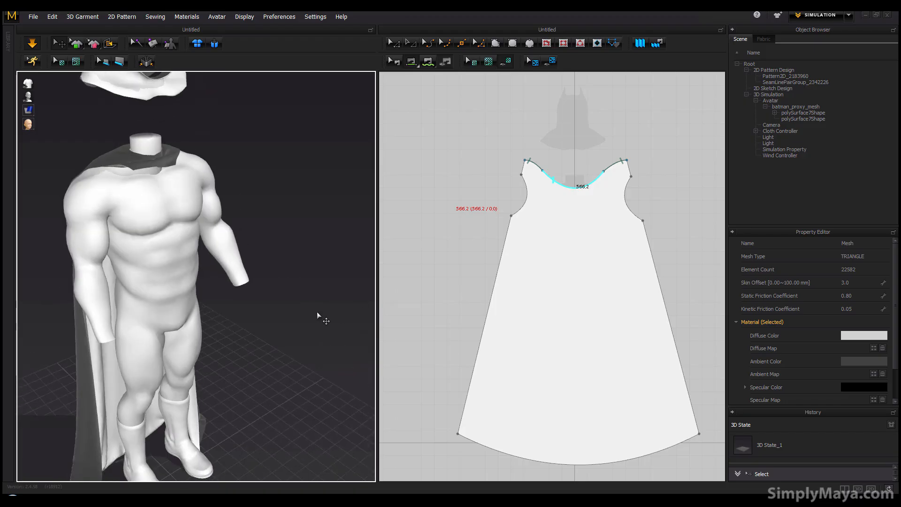
scroll(314, 314, down, 4)
right_drag(260, 314, 314, 328)
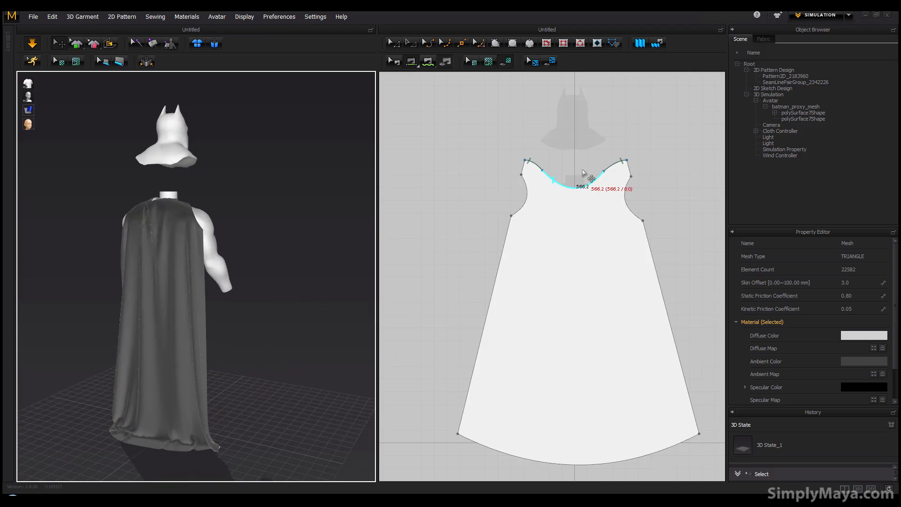
right_drag(226, 300, 343, 270)
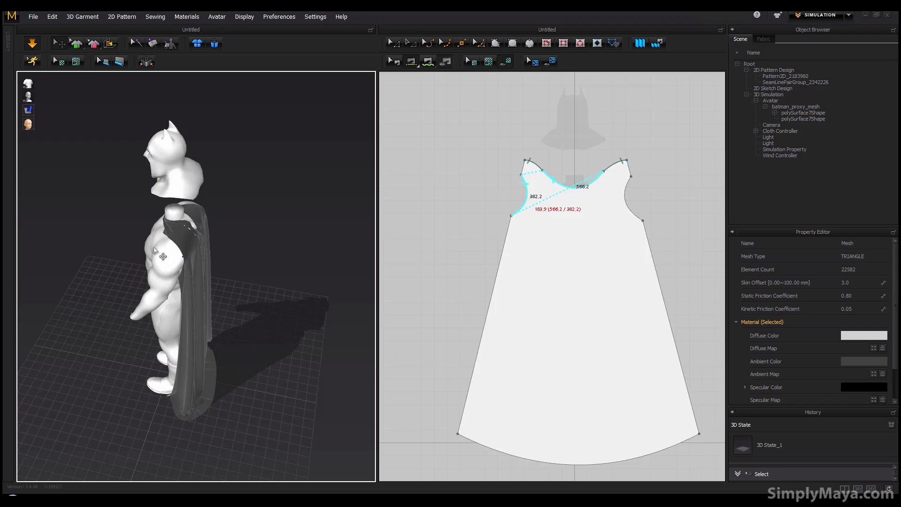
- Tug the simulating cape at both shoulders so it spreads outward over the figure's upper arms
click(188, 255)
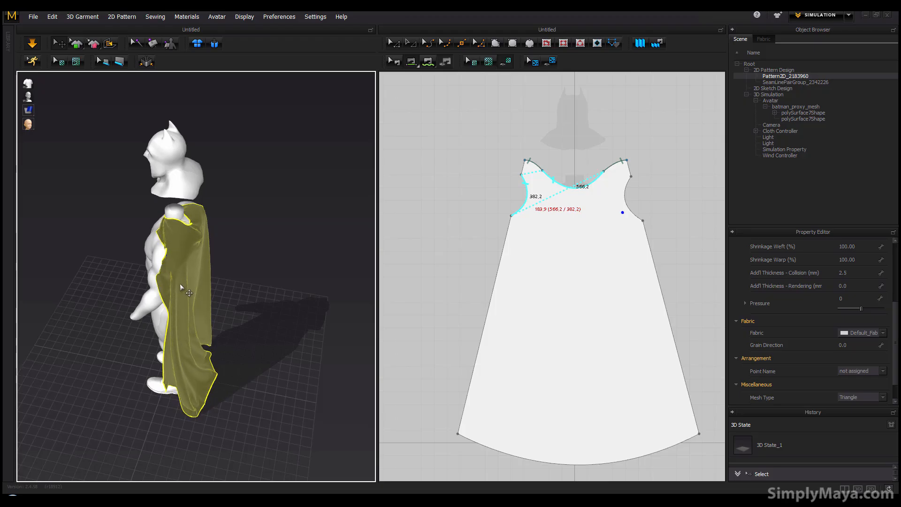
right_drag(182, 284, 242, 287)
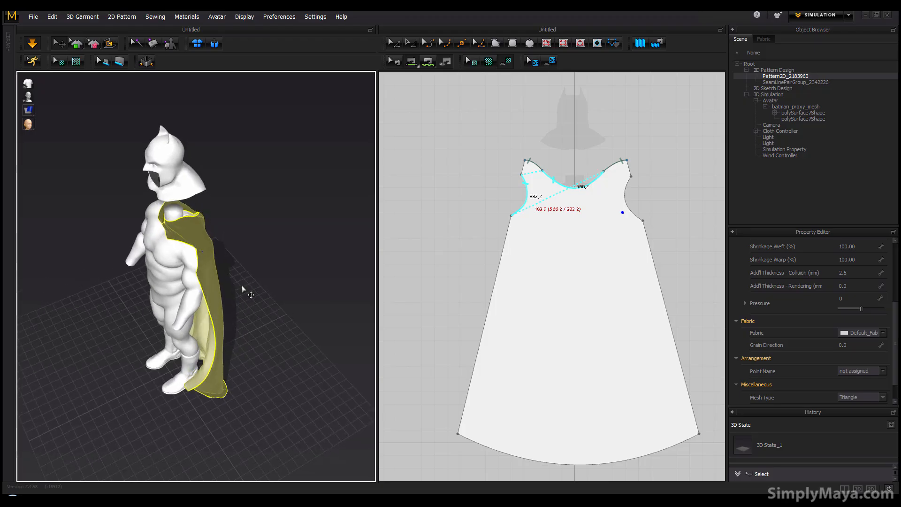
right_drag(238, 277, 198, 258)
click(134, 243)
click(177, 249)
mouse_move(189, 247)
right_down()
mouse_move(213, 265)
mouse_move(176, 247)
right_up()
click(179, 246)
drag(197, 240, 215, 235)
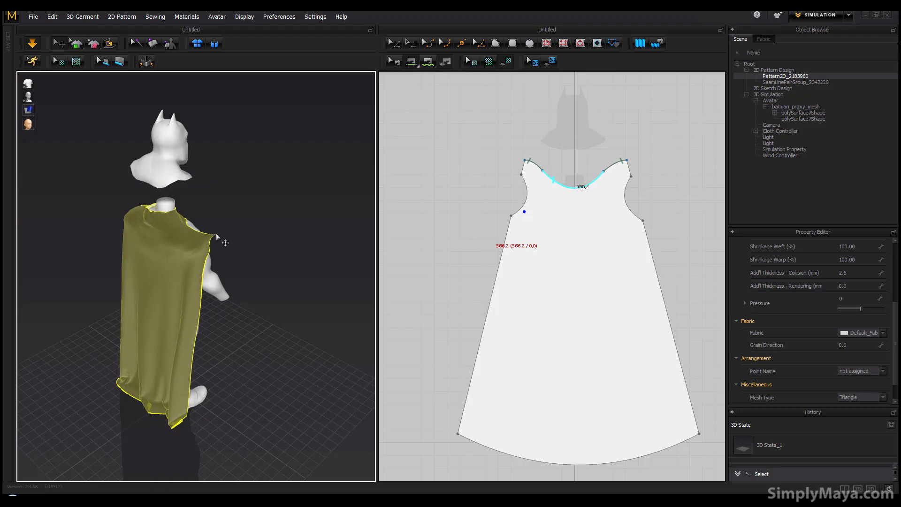
- Inspect how the adjusted cape fits around the armholes, shoulders, front closure and hem from several angles
right_drag(206, 252, 140, 256)
scroll(203, 267, up, 3)
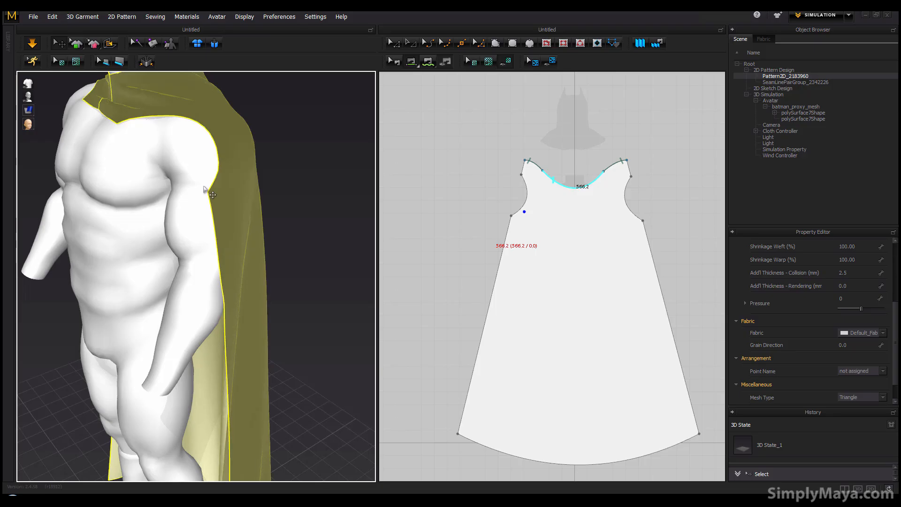
right_drag(199, 218, 255, 181)
scroll(205, 214, up, 2)
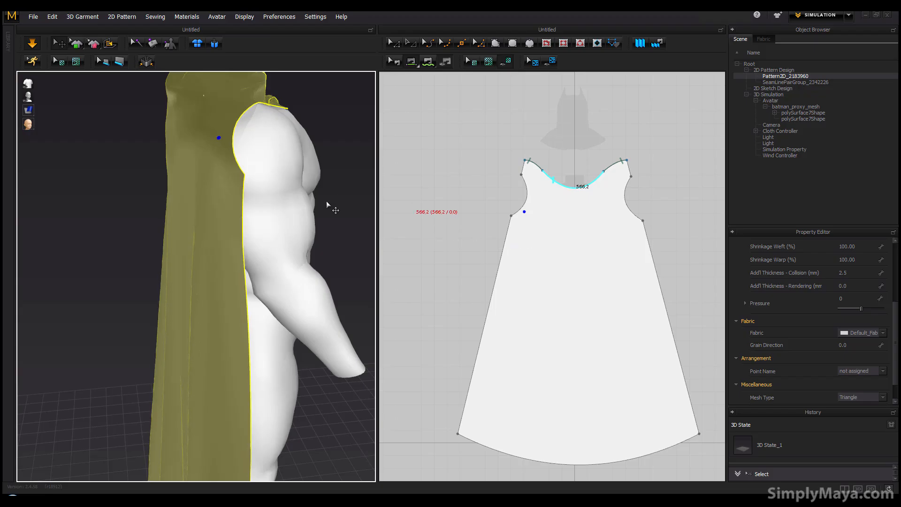
scroll(324, 201, down, 5)
right_drag(233, 225, 311, 206)
right_drag(252, 266, 184, 327)
right_drag(246, 318, 122, 289)
right_drag(234, 289, 215, 265)
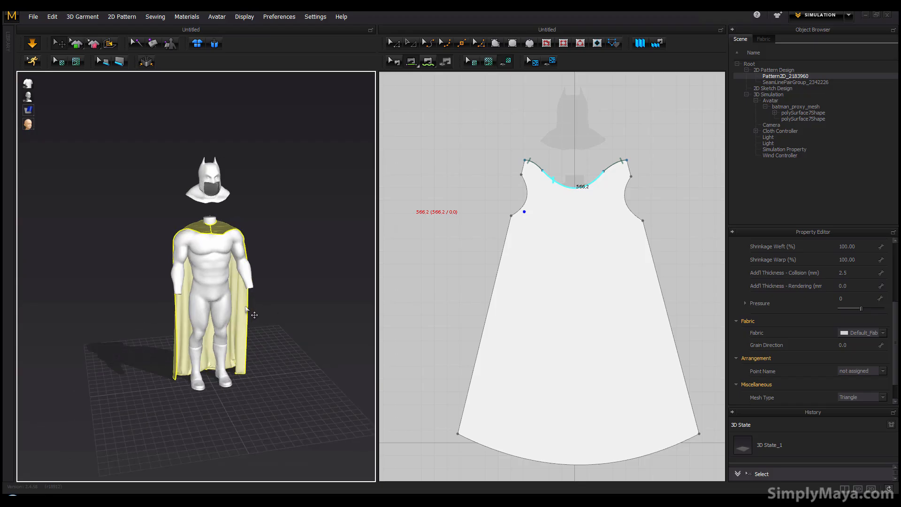
right_drag(253, 315, 252, 298)
scroll(243, 290, up, 5)
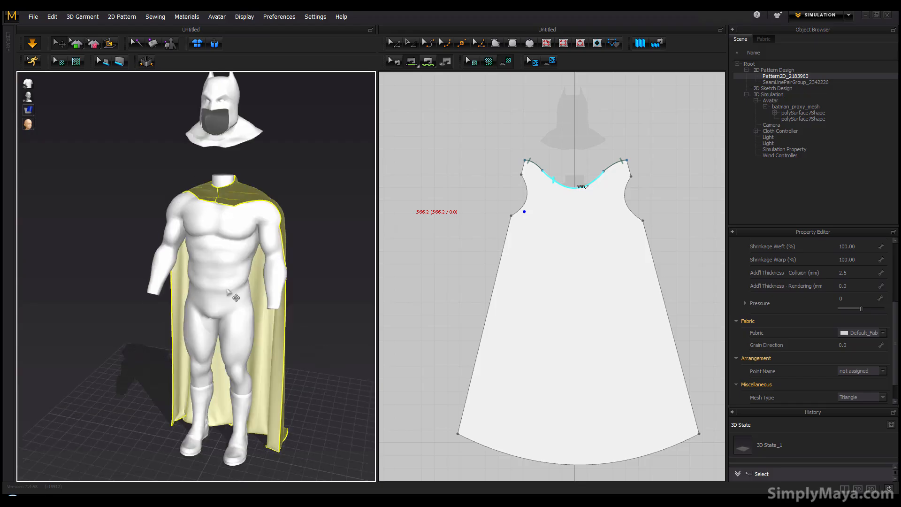
right_drag(224, 271, 168, 293)
scroll(263, 284, down, 5)
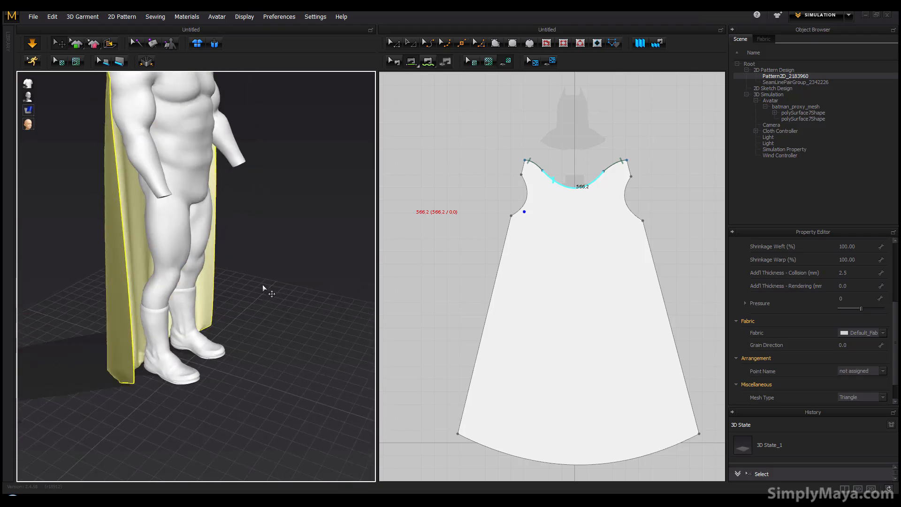
- Stop the cloth simulation and check the settled cape around the shoulder and armhole
scroll(175, 320, up, 5)
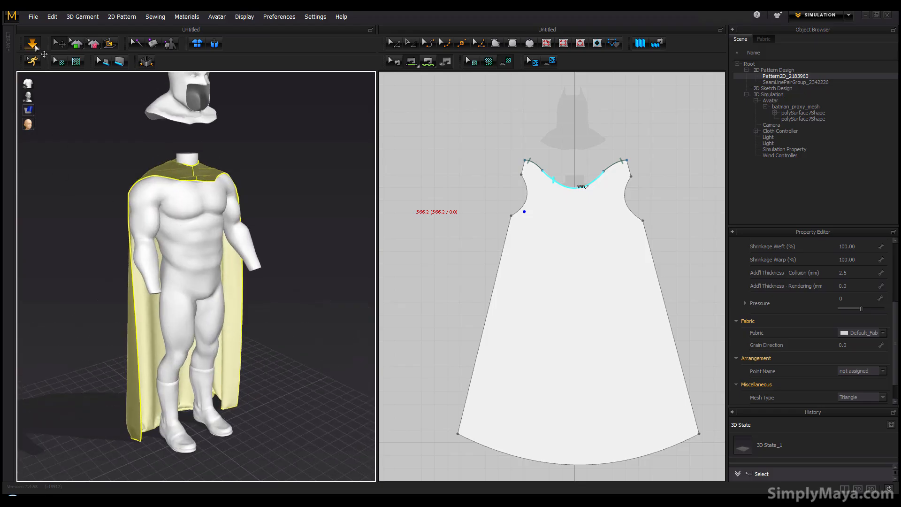
right_drag(261, 246, 153, 244)
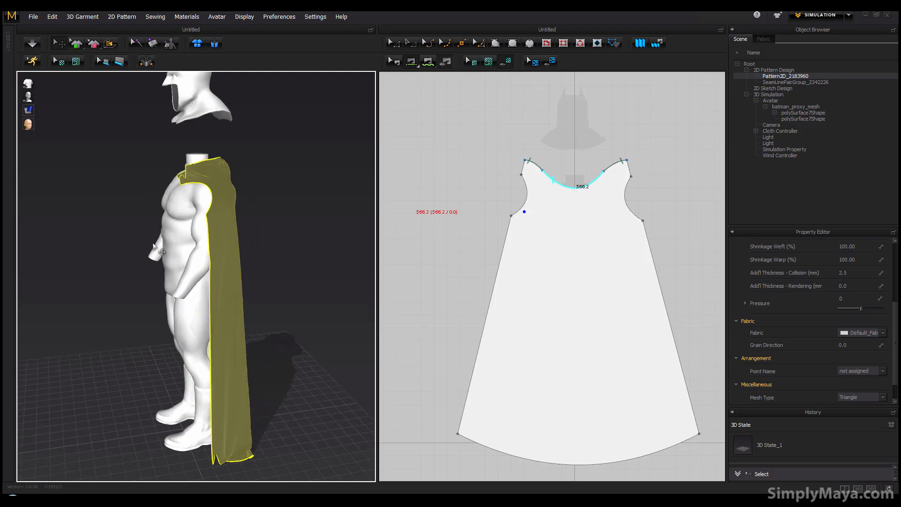
right_drag(233, 152, 244, 229)
scroll(253, 239, up, 5)
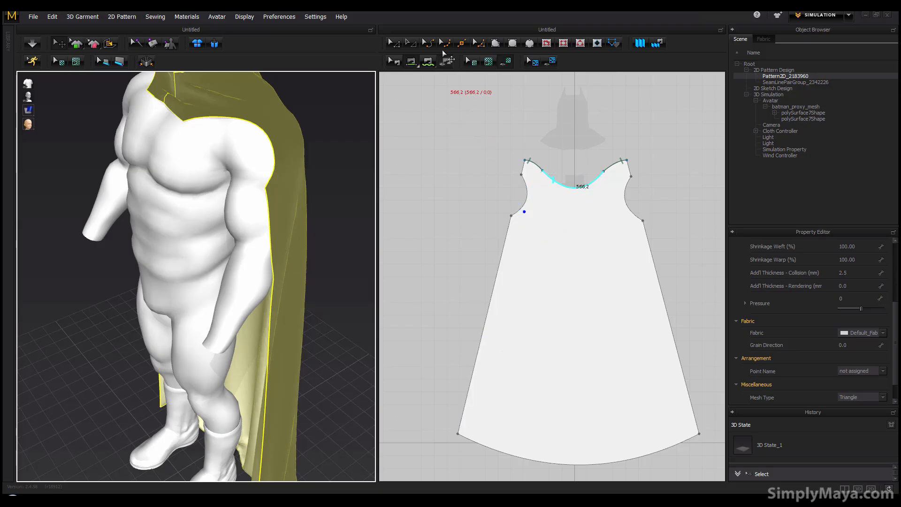
- Round the pattern corners on both sides of the cape where the armholes meet the long side edges
click(509, 224)
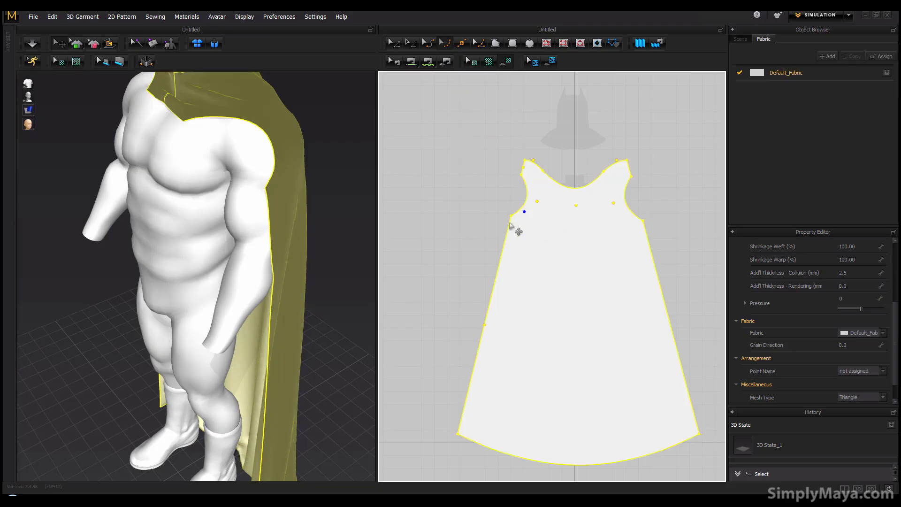
drag(510, 216, 511, 217)
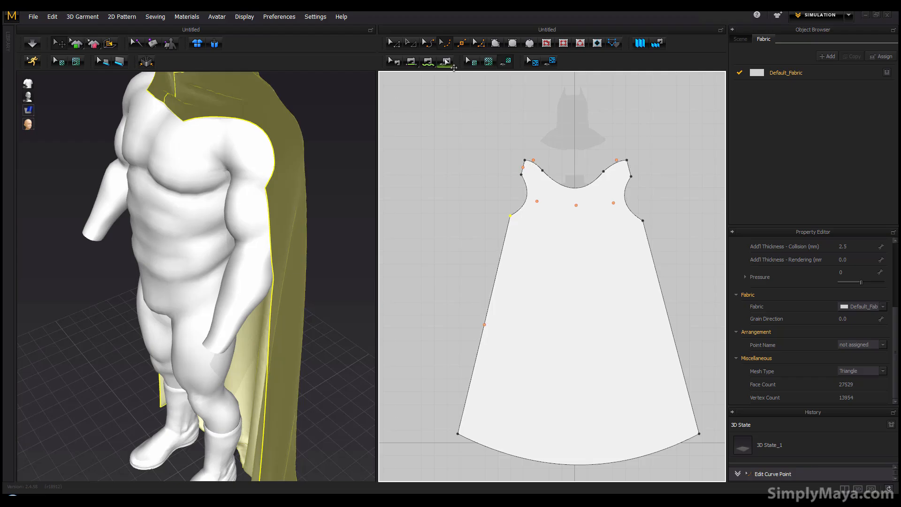
click(439, 47)
click(478, 45)
drag(516, 224, 517, 231)
click(521, 150)
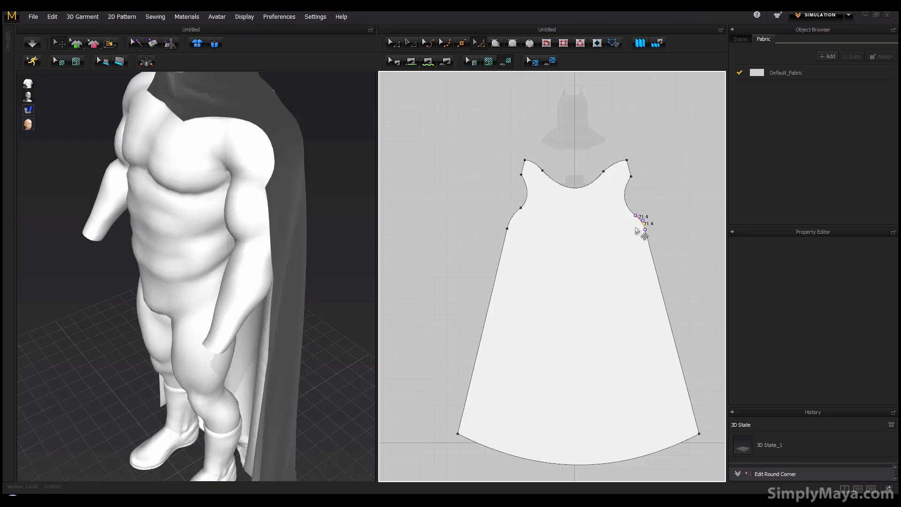
drag(628, 241, 628, 241)
- Inspect how the cape drapes over the avatar's shoulders, chest and back
right_drag(324, 208, 162, 217)
right_drag(86, 230, 263, 228)
right_drag(221, 204, 249, 228)
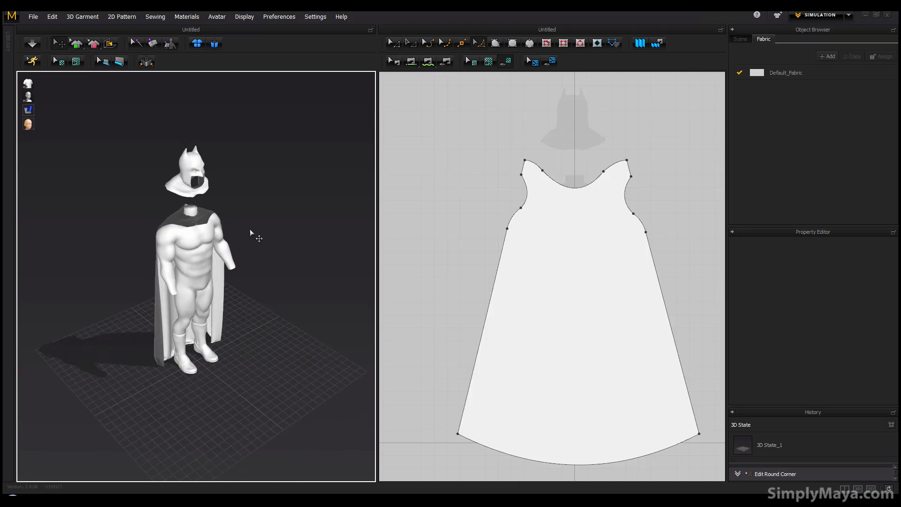
scroll(207, 257, up, 5)
scroll(207, 257, up, 4)
middle_drag(227, 318, 220, 349)
right_drag(220, 349, 291, 213)
right_drag(232, 228, 258, 151)
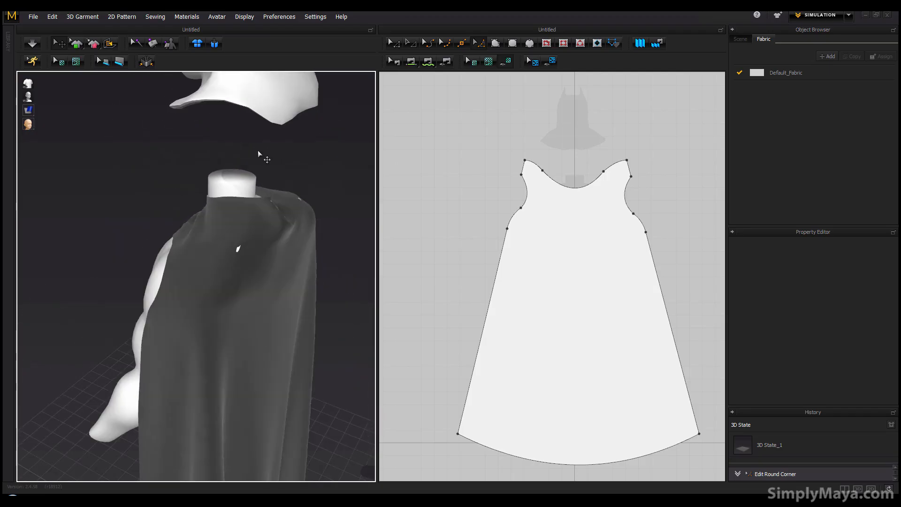
right_drag(217, 201, 296, 224)
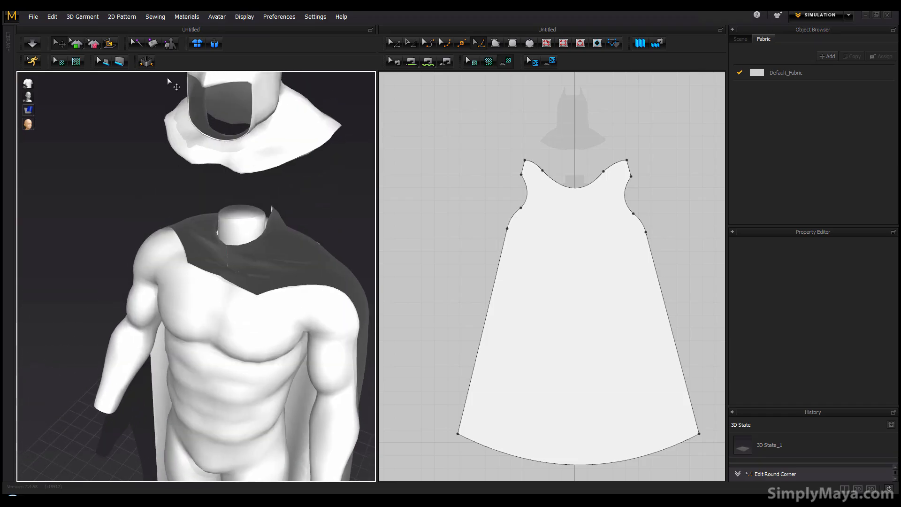
- Try tacking the cape's two front corners to the avatar's chest and run a short simulation
click(181, 261)
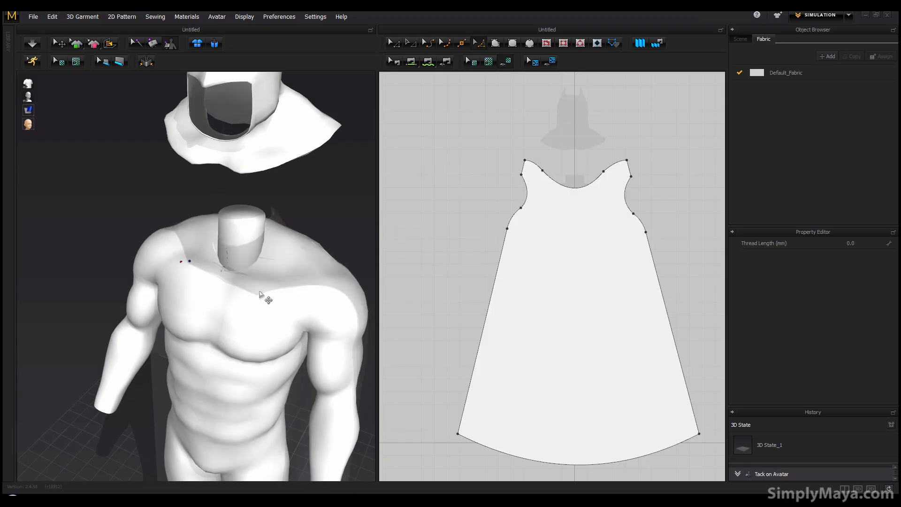
click(262, 296)
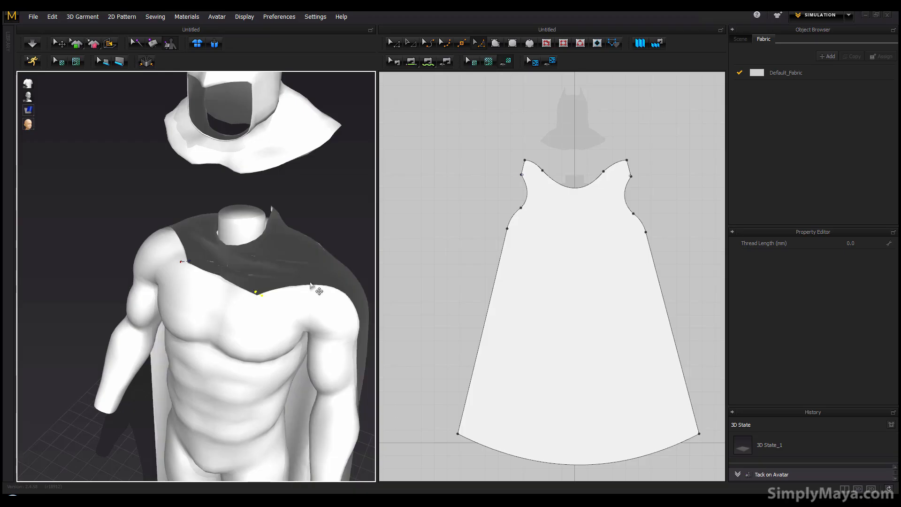
click(33, 45)
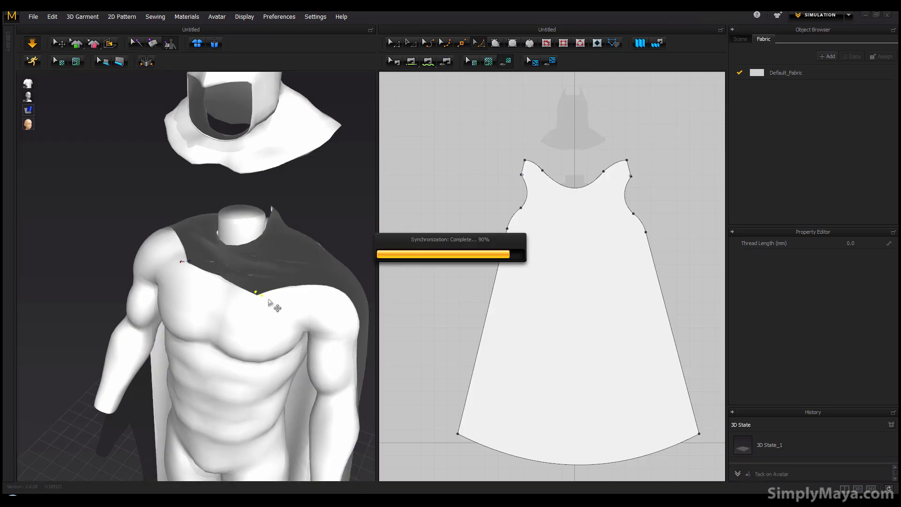
right_drag(246, 274, 255, 303)
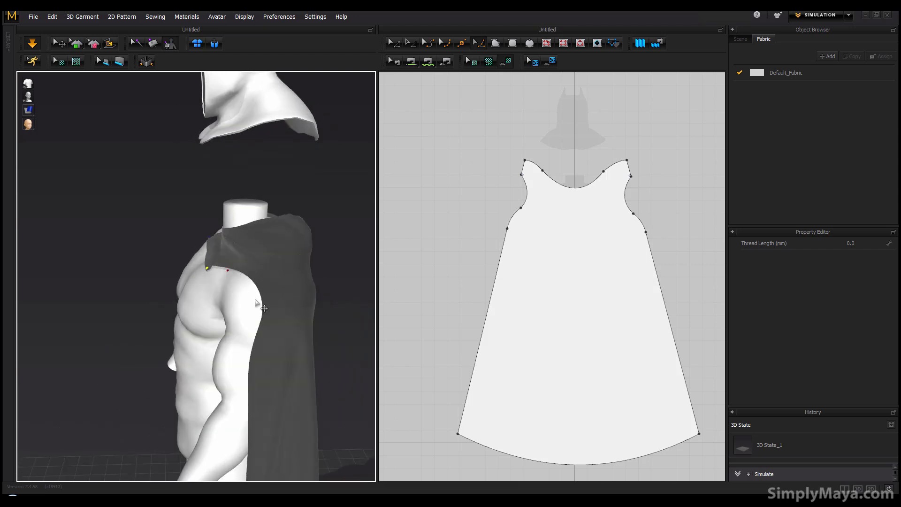
click(33, 44)
- Try tacking the cape's armhole edge to the avatar's upper arm and simulate briefly
click(261, 293)
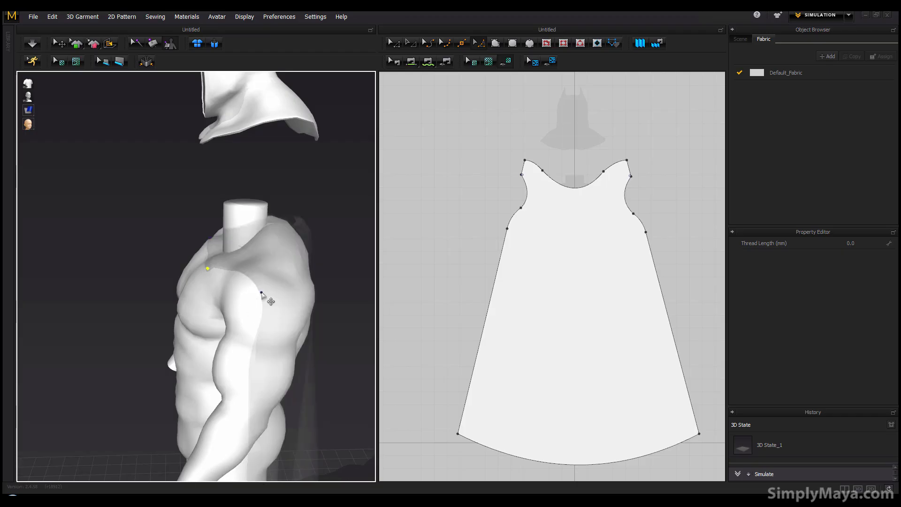
click(241, 286)
click(32, 44)
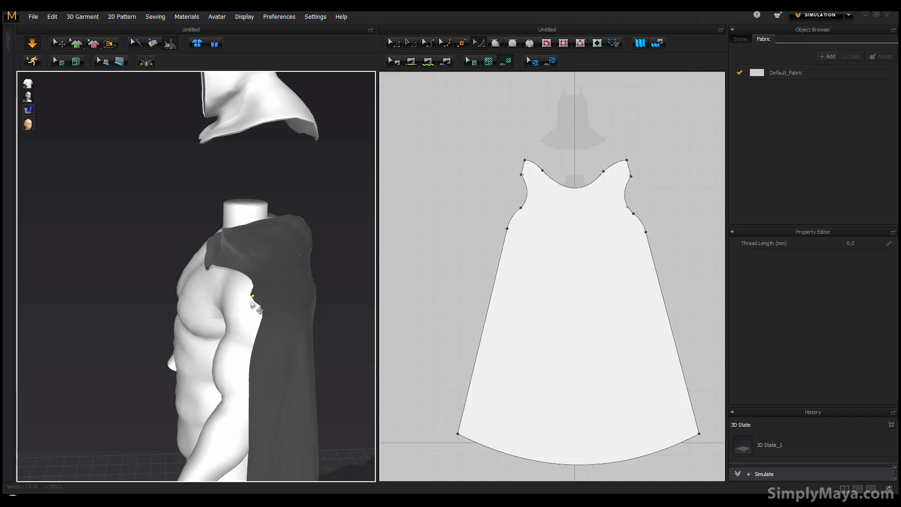
click(32, 44)
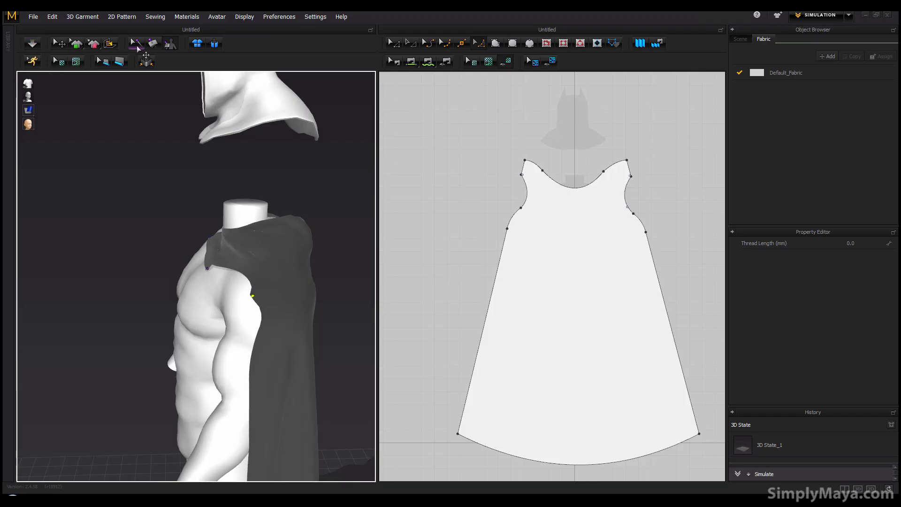
- Delete the tacks that hold the cape to the avatar's arm and chest
click(146, 61)
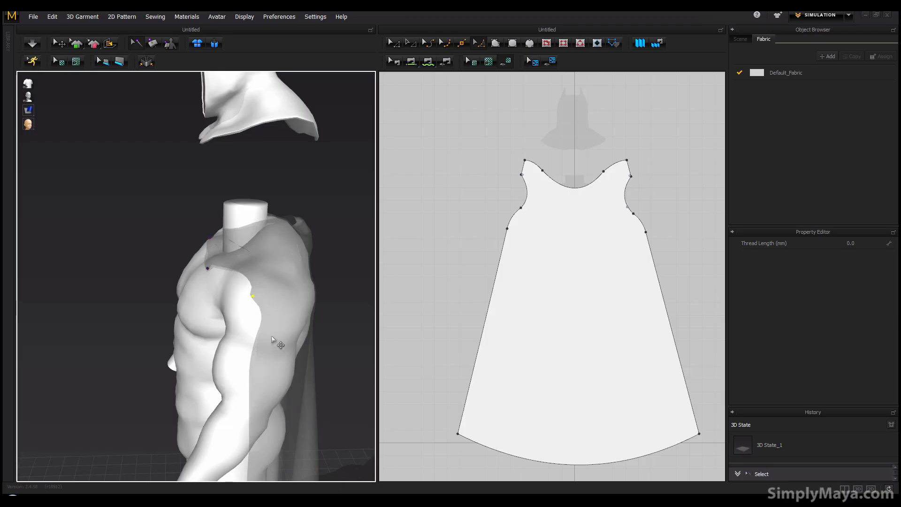
right_drag(190, 319, 278, 315)
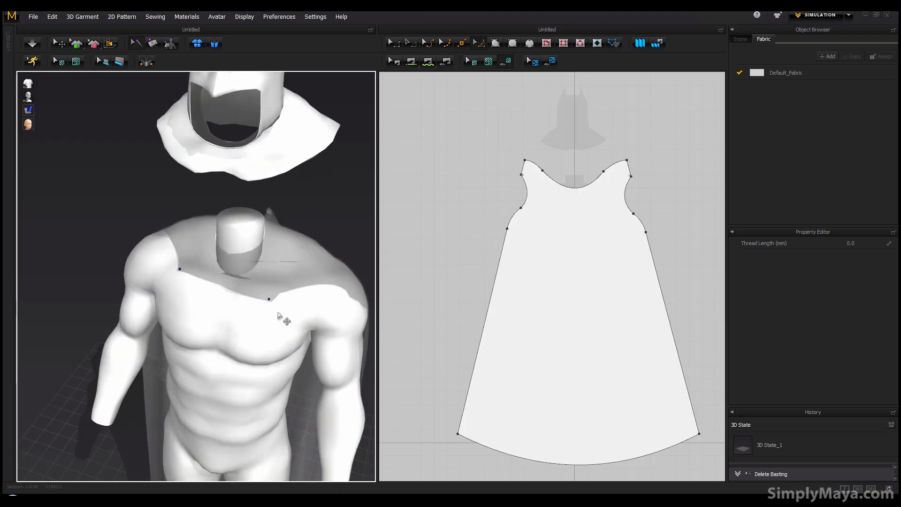
click(269, 300)
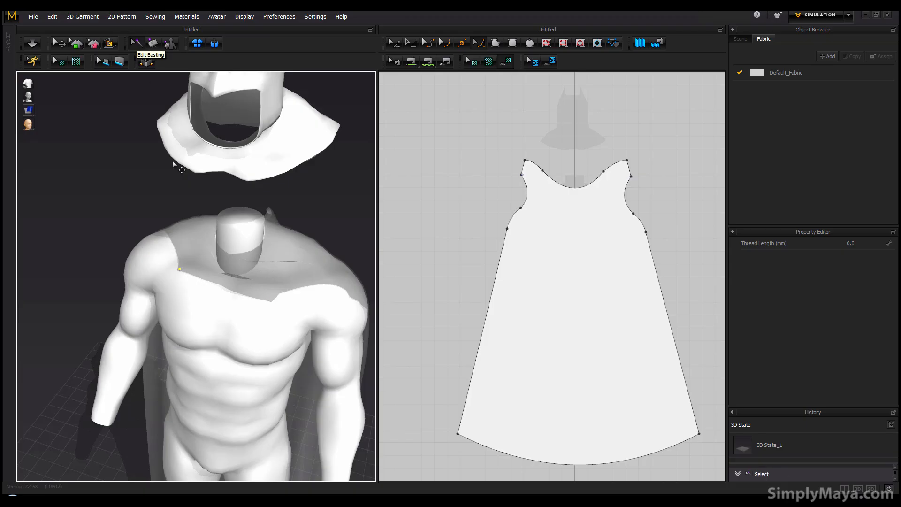
click(179, 269)
- Examine the cape's front overlap, neckline and shoulder areas around the avatar's neck
right_drag(193, 261, 226, 258)
click(59, 44)
right_drag(261, 286, 187, 281)
scroll(217, 353, up, 7)
middle_drag(187, 282, 123, 389)
right_drag(222, 275, 251, 264)
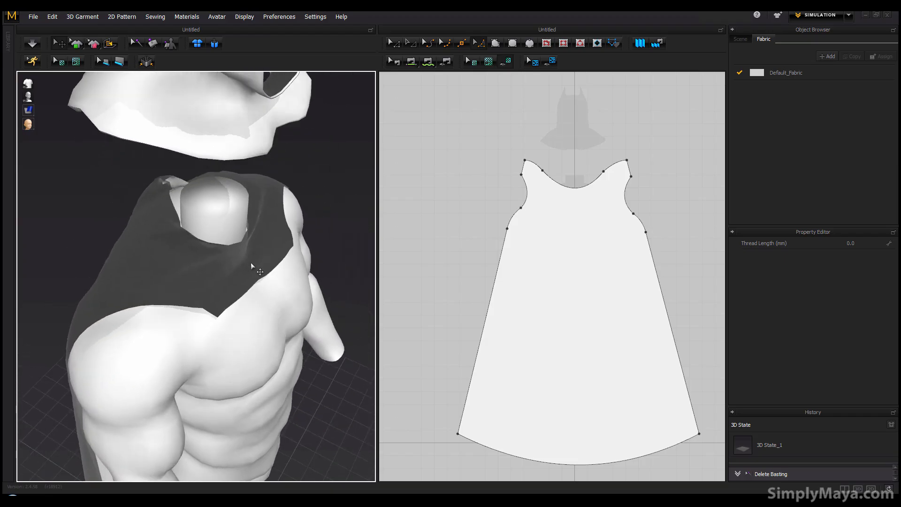
click(226, 278)
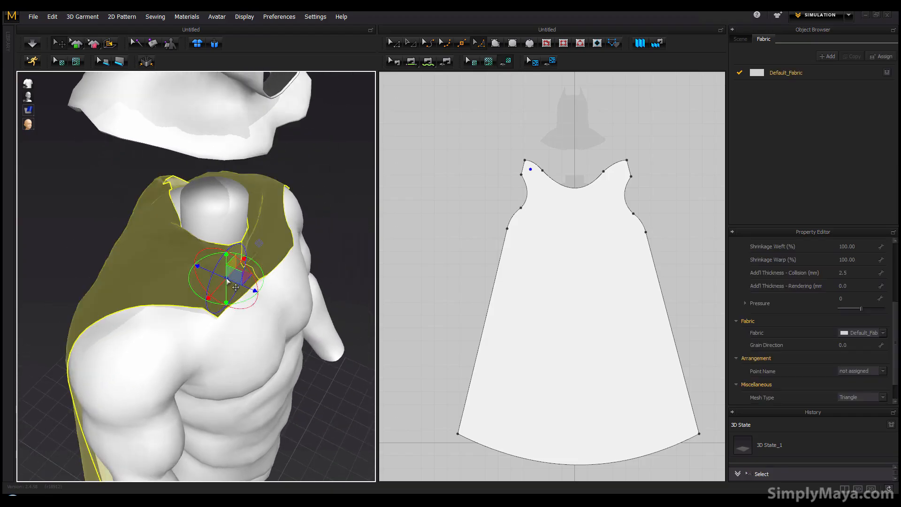
drag(283, 216, 260, 182)
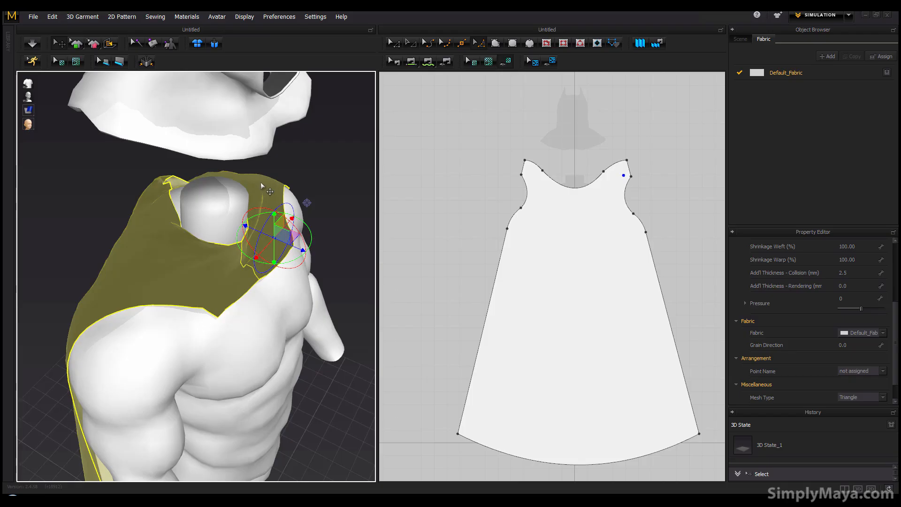
click(163, 193)
click(172, 226)
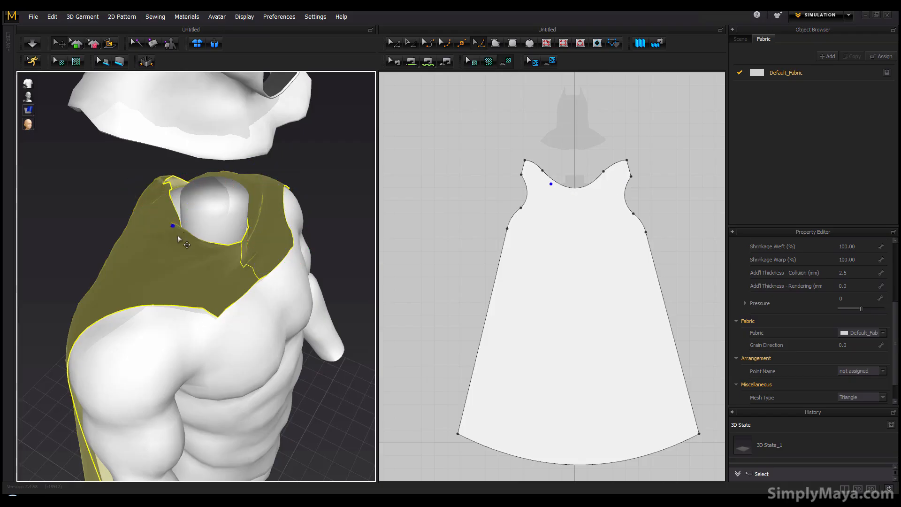
click(178, 292)
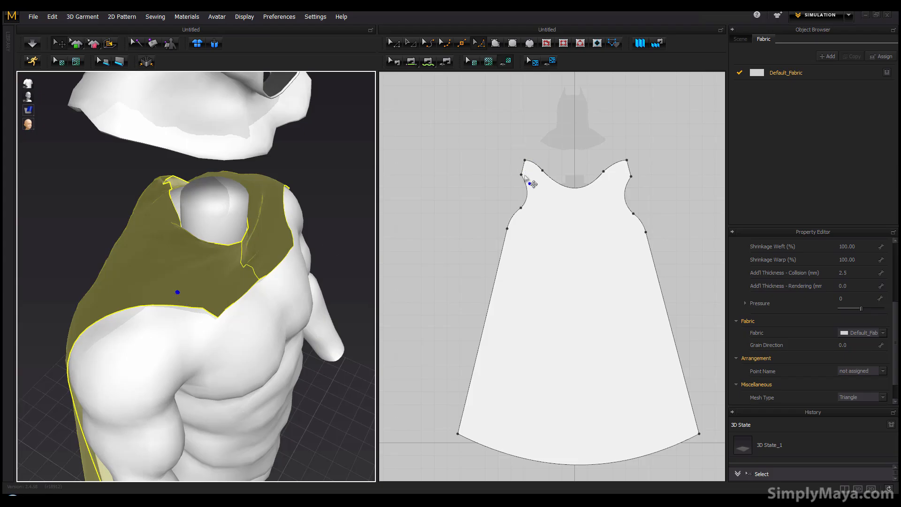
- Pin the mesh across the cape pattern's neckline and both upper shoulder tips
click(94, 45)
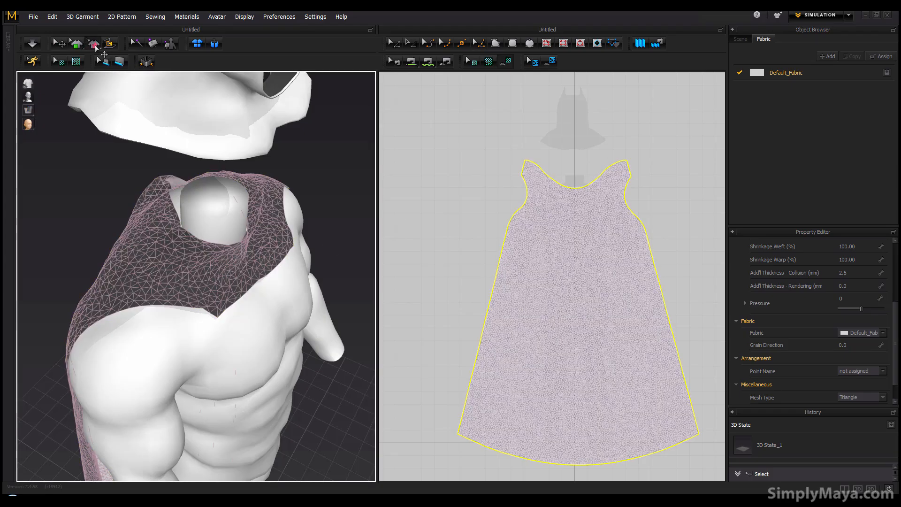
click(96, 48)
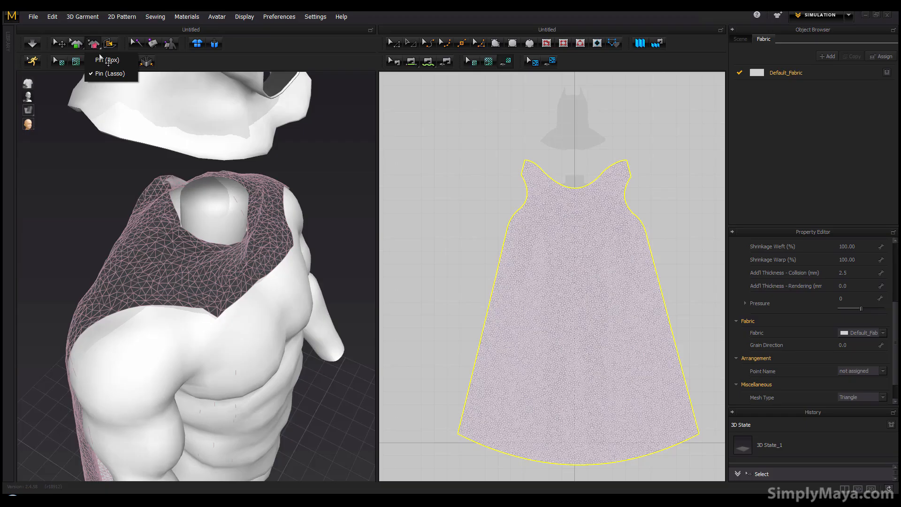
click(104, 60)
mouse_move(524, 156)
mouse_down()
mouse_move(519, 175)
mouse_move(555, 190)
mouse_move(612, 189)
mouse_up()
mouse_move(516, 138)
mouse_down()
mouse_move(524, 170)
mouse_move(557, 194)
mouse_move(622, 190)
mouse_move(640, 169)
mouse_move(612, 133)
mouse_move(640, 160)
mouse_up()
- Attach the selected neckline pins to the avatar and simulate the cape
right_drag(293, 250, 626, 226)
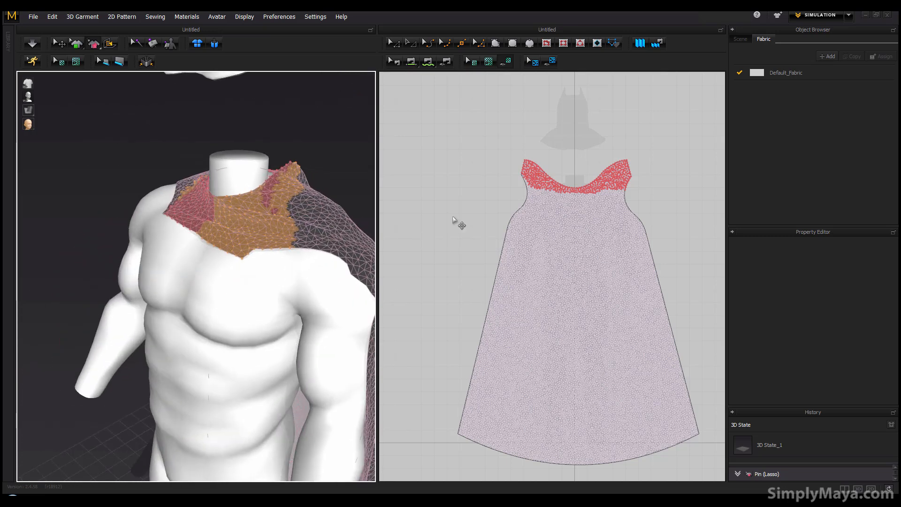
right_click(253, 211)
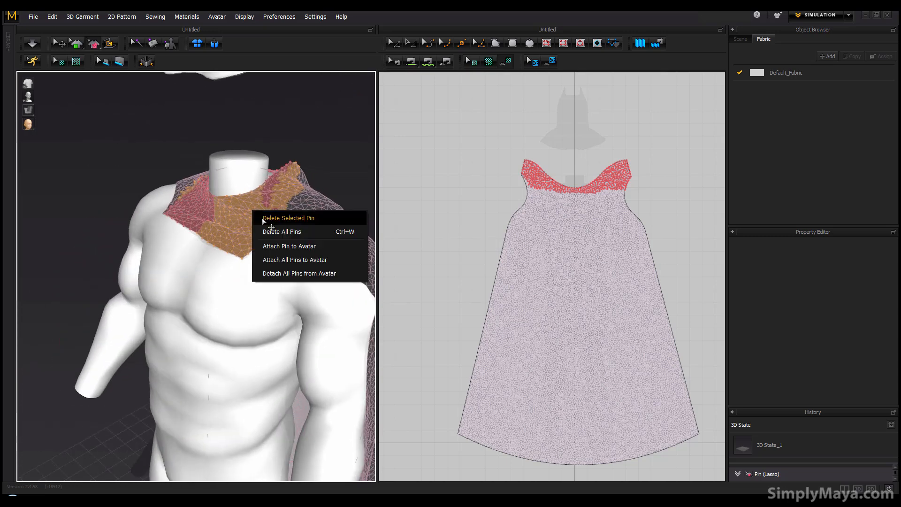
click(286, 243)
right_drag(287, 245, 134, 224)
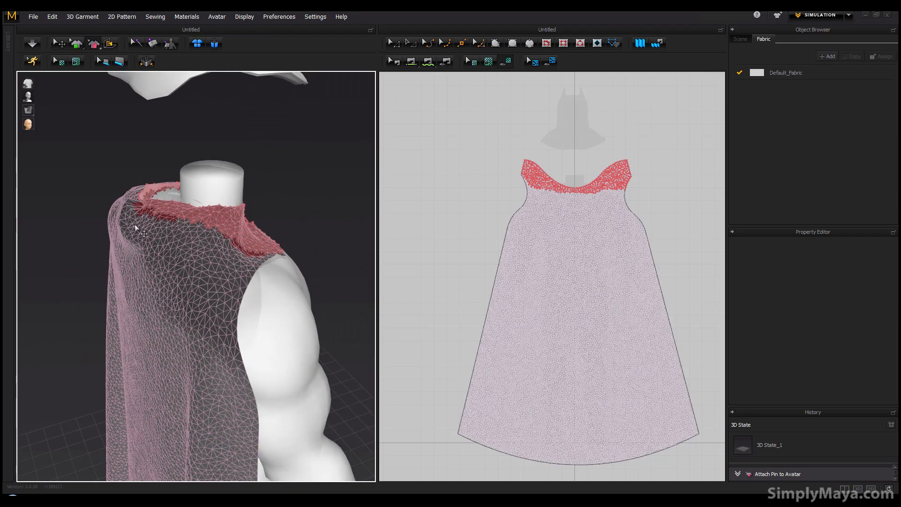
click(39, 46)
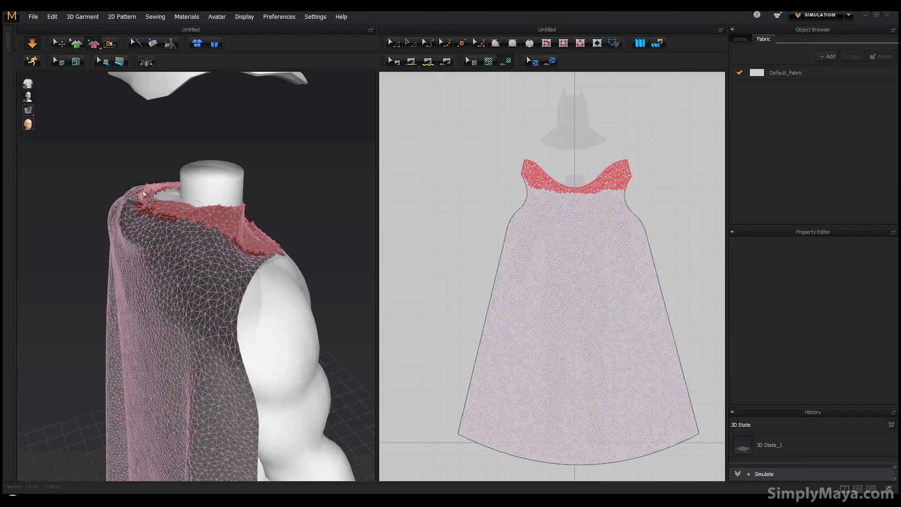
right_drag(171, 231, 315, 221)
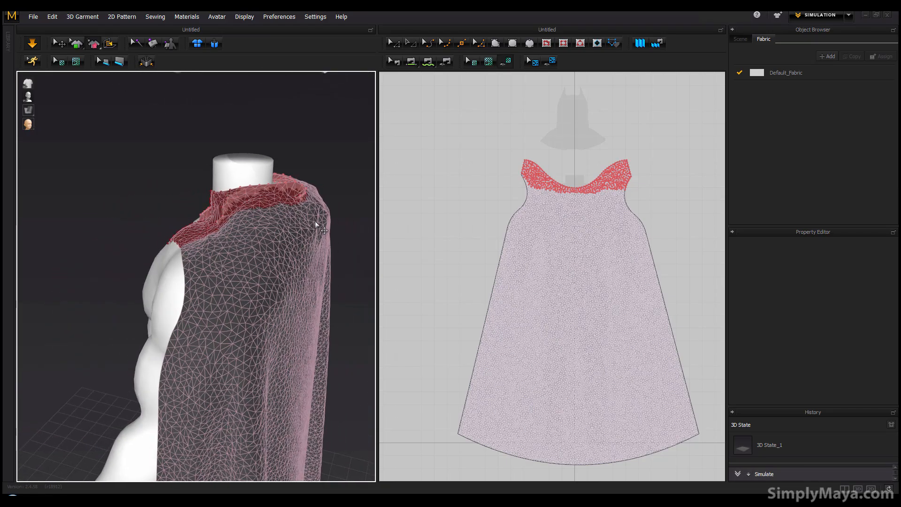
- Delete all pins from the cape
right_click(280, 188)
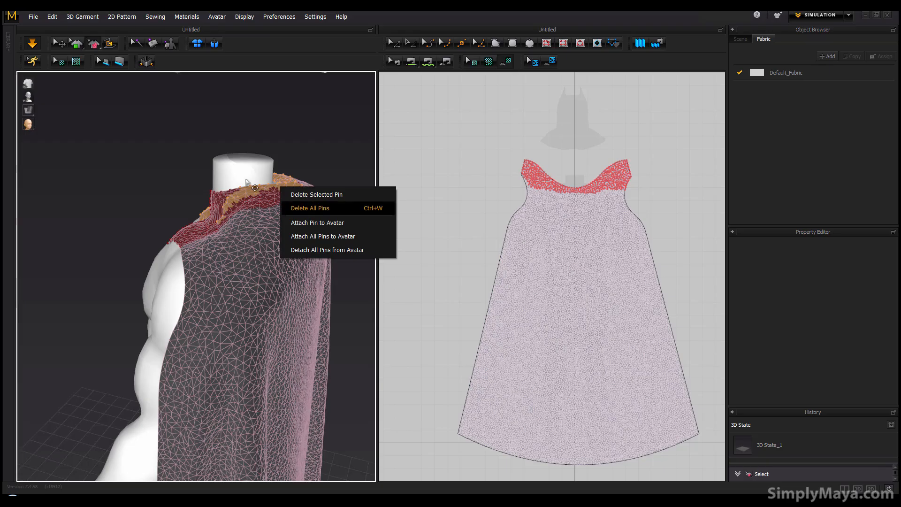
right_click(257, 192)
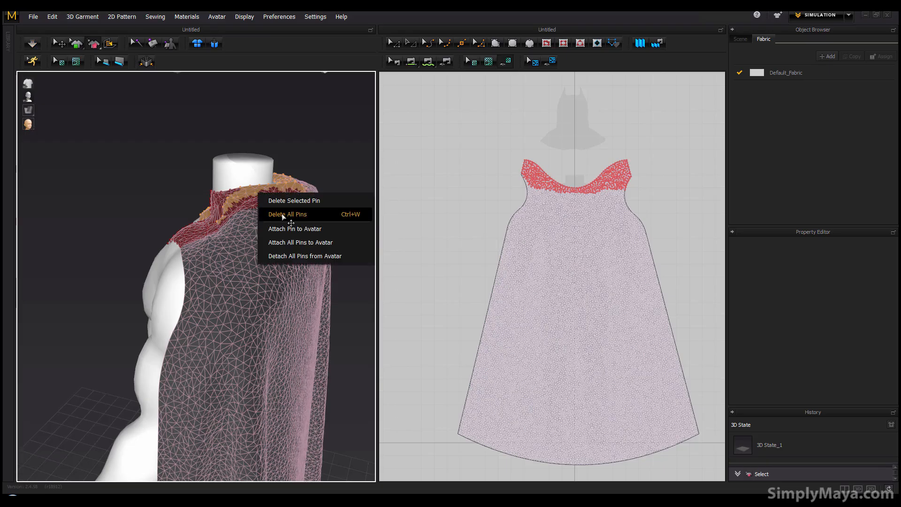
click(283, 215)
- Lasso-pin a narrow strip along the cape pattern's neckline edge and attach all pins to the avatar
right_drag(247, 227, 473, 223)
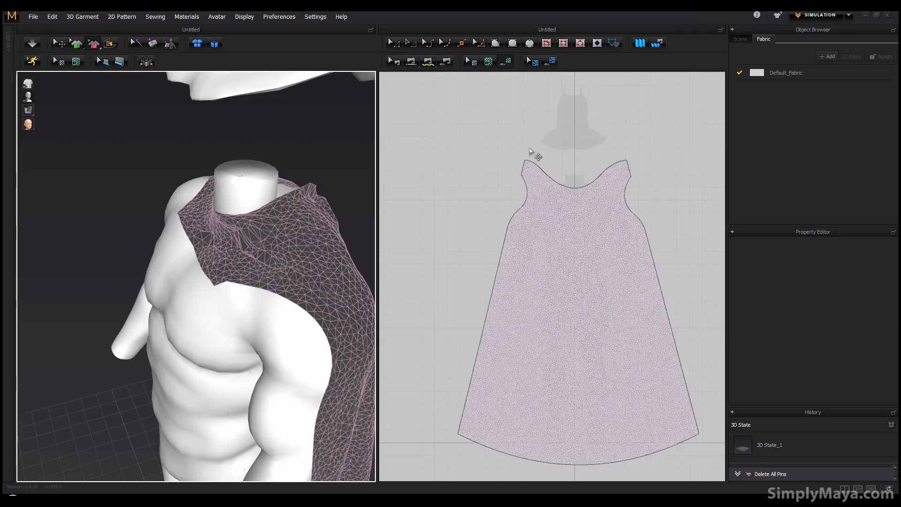
mouse_move(536, 179)
mouse_down()
mouse_move(600, 183)
mouse_move(637, 161)
mouse_move(576, 149)
mouse_up()
drag(561, 147, 560, 148)
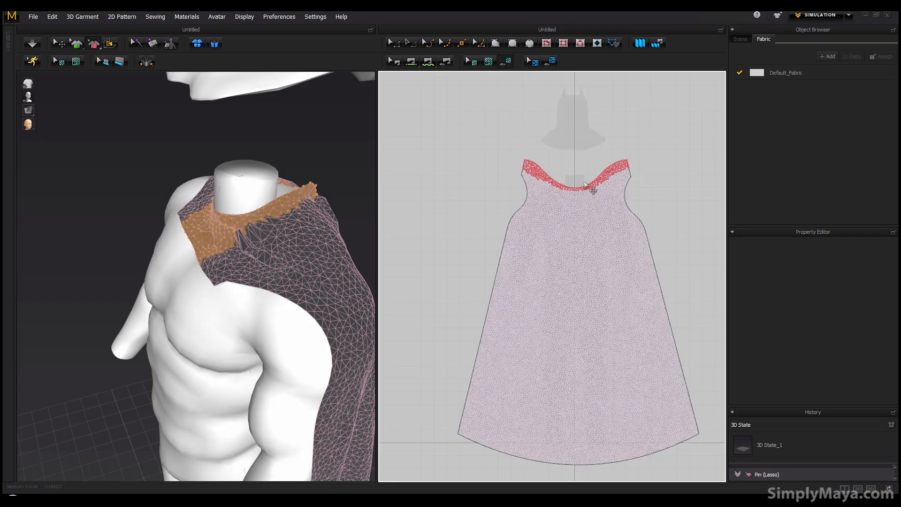
right_drag(346, 241, 248, 255)
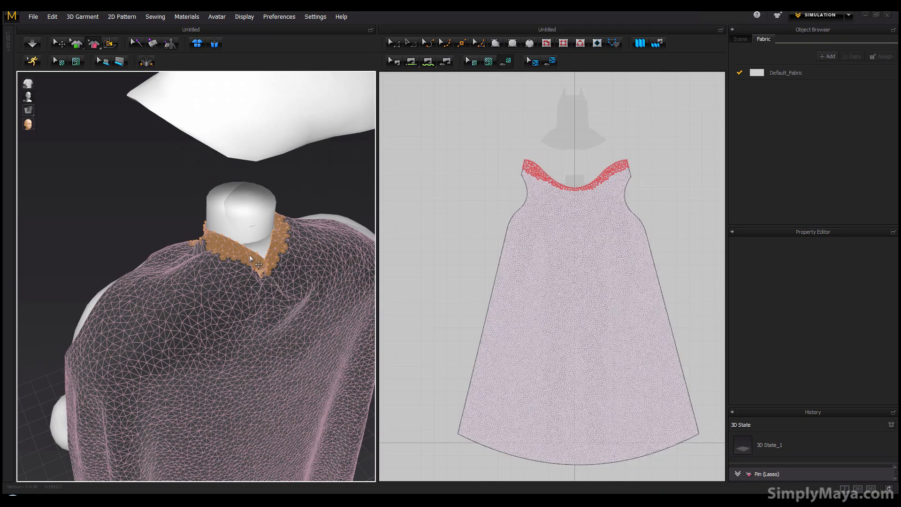
right_click(250, 257)
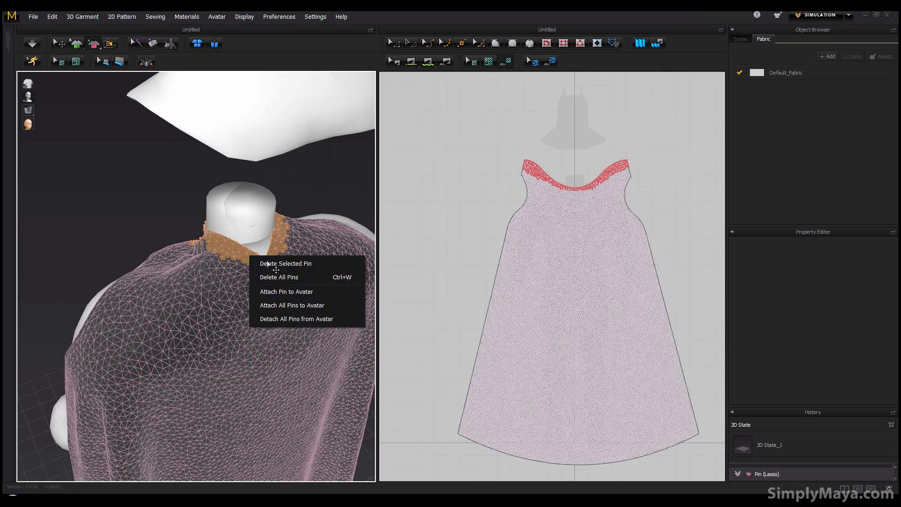
click(304, 310)
- Simulate the cape with its neckline pinned and return to the selection tool
right_drag(287, 299, 339, 284)
right_drag(237, 221, 435, 229)
click(32, 45)
scroll(165, 205, down, 5)
middle_drag(166, 221, 172, 144)
click(61, 44)
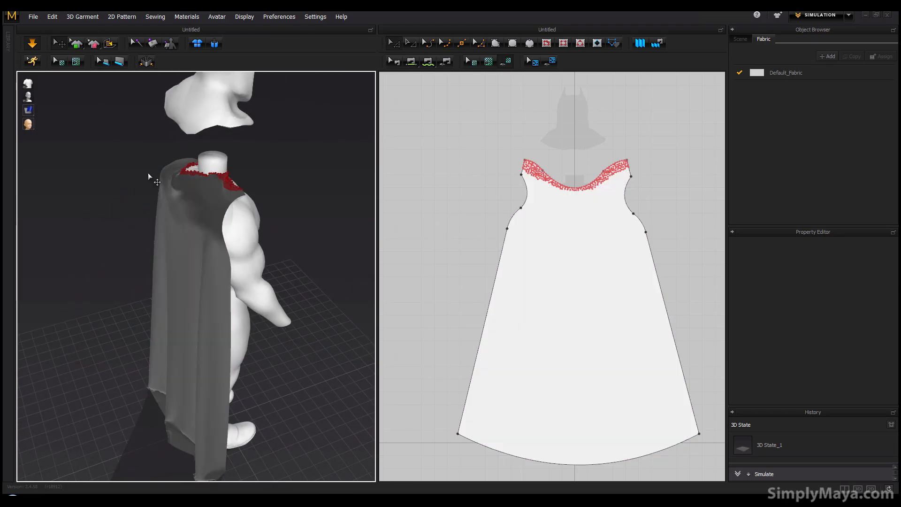
- Tug the simulating cape at its upper back and side edge to settle its drape around the avatar's shoulders
mouse_move(172, 201)
mouse_down()
mouse_move(100, 191)
mouse_move(176, 190)
mouse_up()
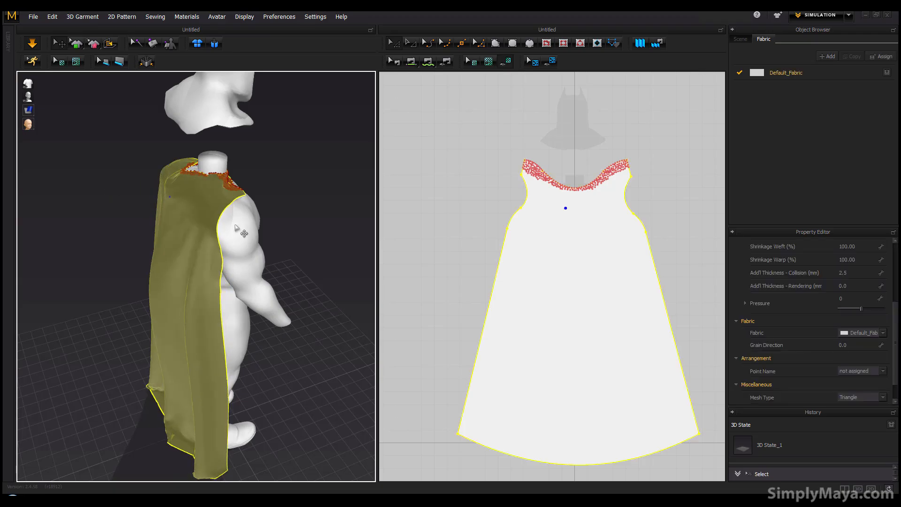
drag(219, 218, 277, 214)
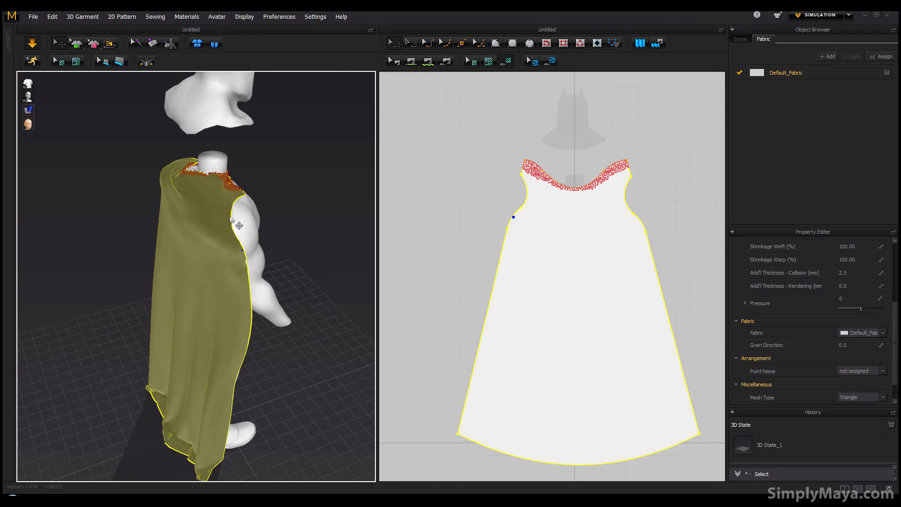
right_drag(217, 247, 414, 251)
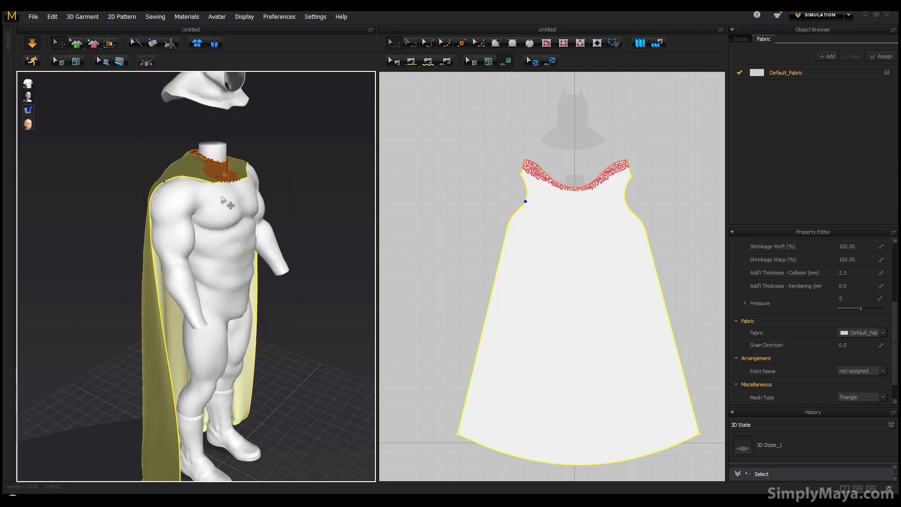
right_drag(219, 201, 43, 202)
right_drag(105, 249, 276, 193)
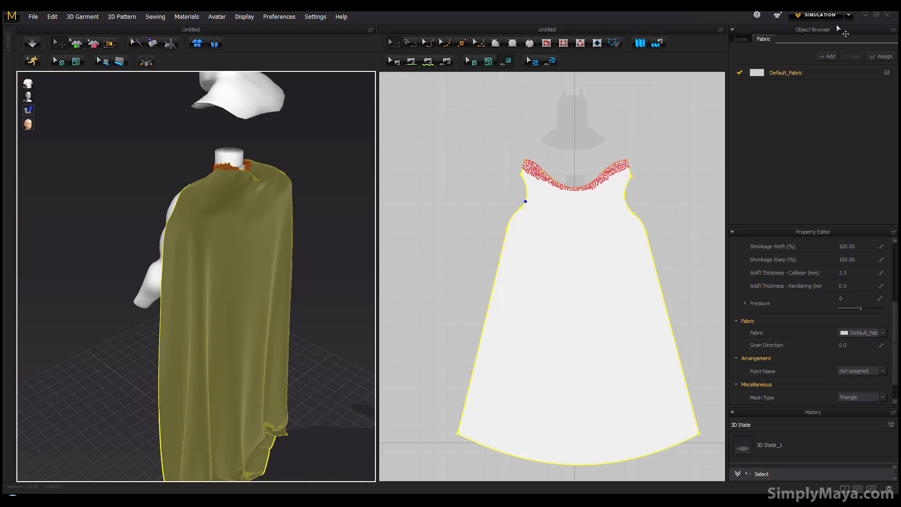
- Switch to Animation mode and examine the draped cape from behind and in front
click(848, 15)
click(828, 50)
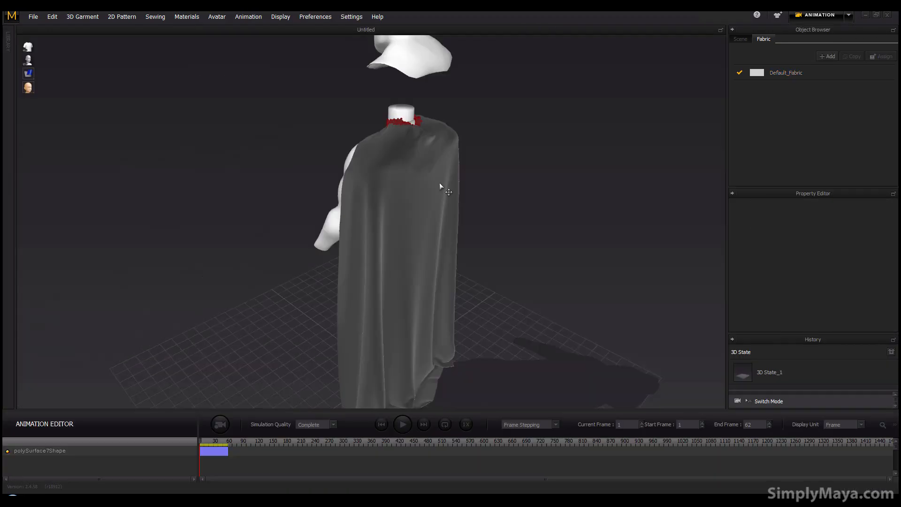
right_drag(257, 236, 348, 138)
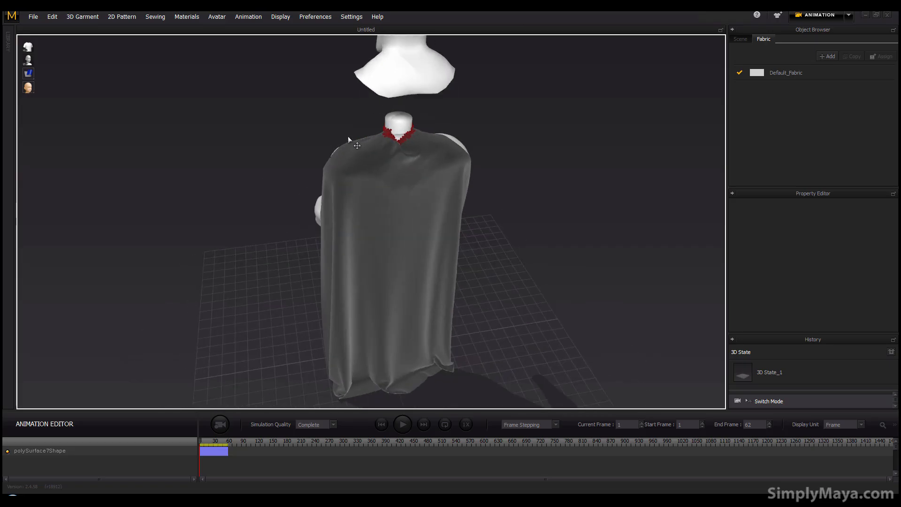
right_drag(453, 146, 438, 170)
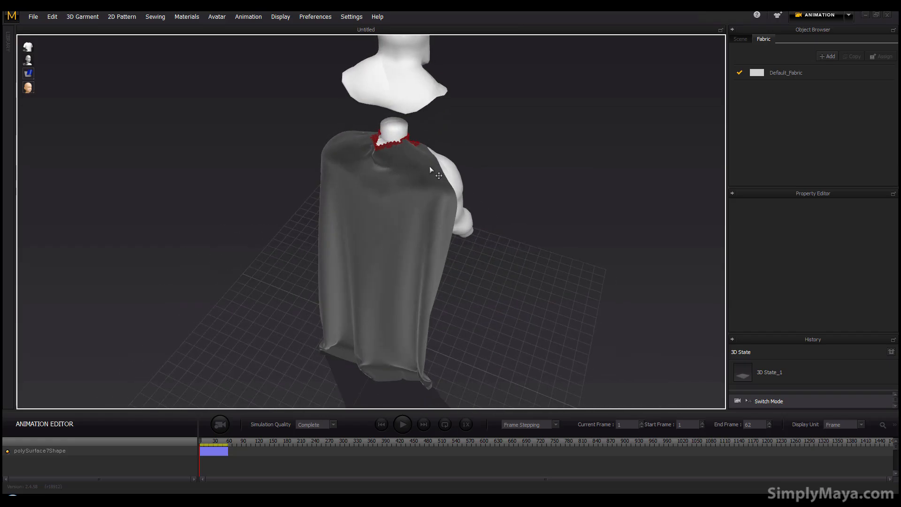
right_drag(438, 190, 416, 176)
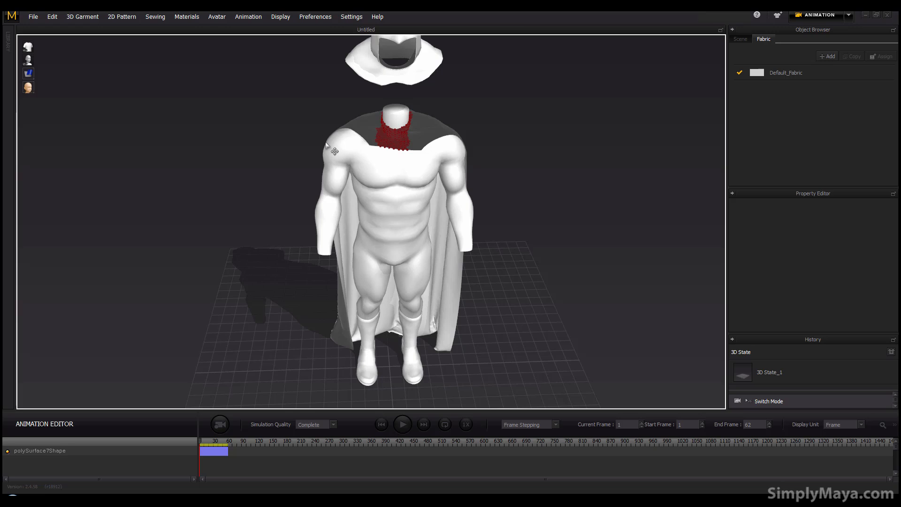
middle_drag(358, 276, 350, 304)
right_drag(350, 304, 318, 284)
middle_drag(319, 283, 303, 270)
scroll(331, 283, up, 2)
scroll(304, 286, down, 5)
right_drag(303, 271, 400, 384)
- Preview the avatar's animation from the start and record the cape simulation over its 62 frames
click(402, 424)
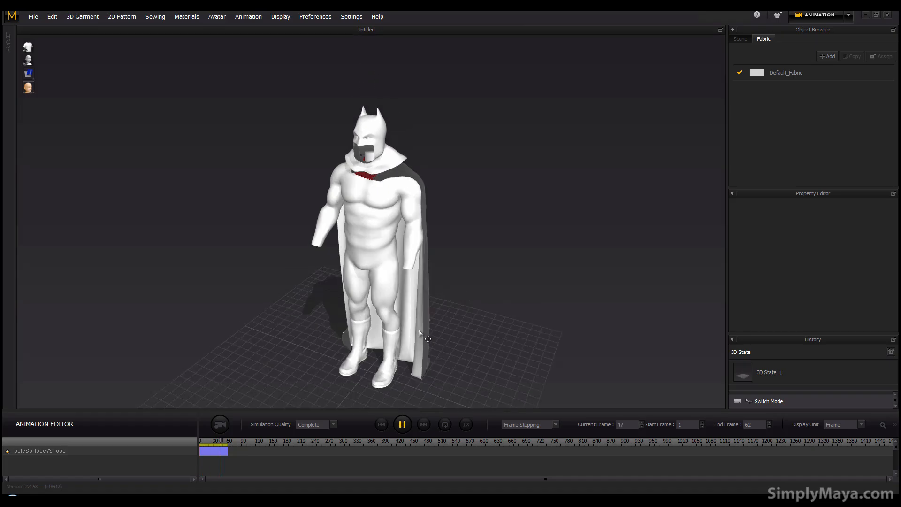
click(382, 424)
click(402, 424)
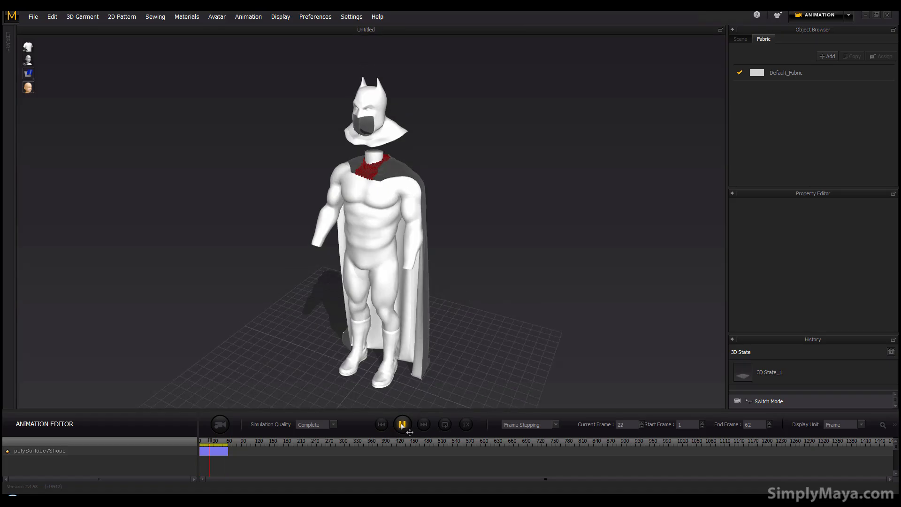
click(382, 424)
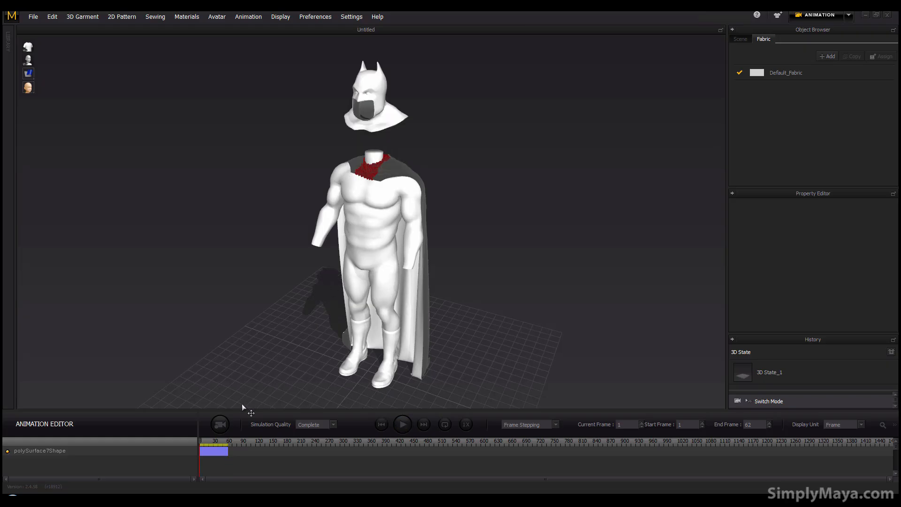
click(220, 424)
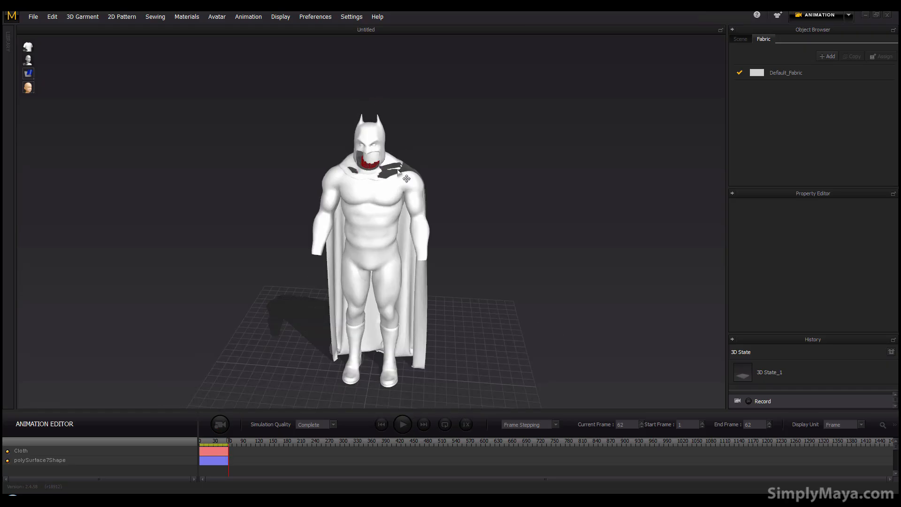
- Examine where the cowl and cape meet around the neck and both shoulders on the recording's last frame
alt+drag(460, 196, 414, 206)
alt+right_drag(413, 207, 455, 273)
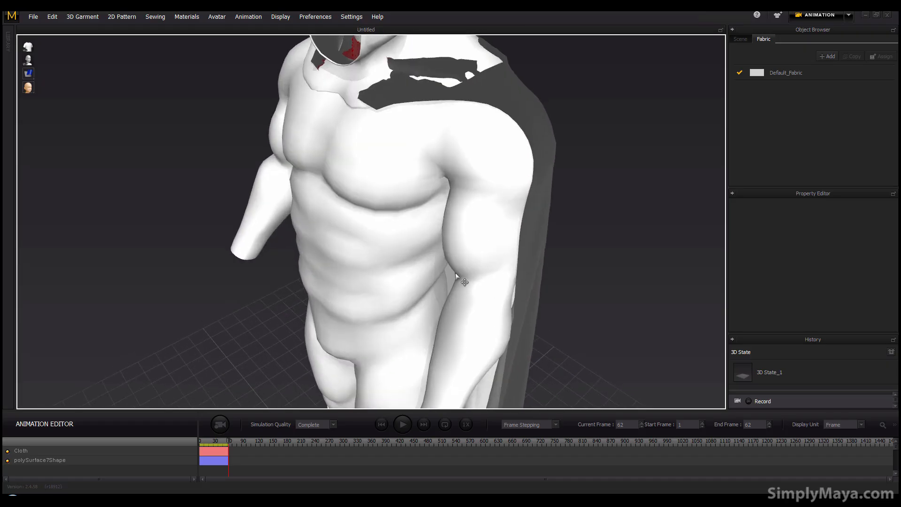
alt+middle_drag(455, 273, 415, 304)
alt+drag(415, 304, 339, 317)
alt+drag(220, 305, 372, 282)
alt+drag(297, 195, 342, 195)
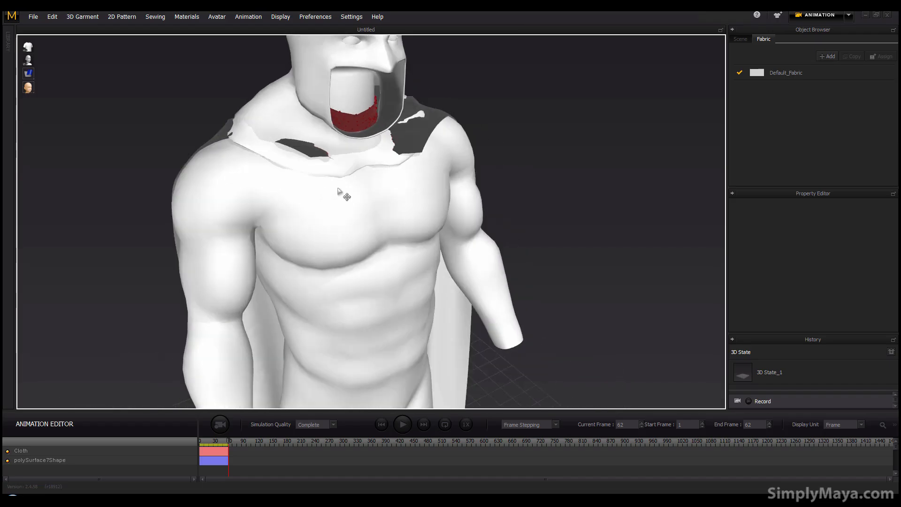
alt+drag(241, 151, 254, 126)
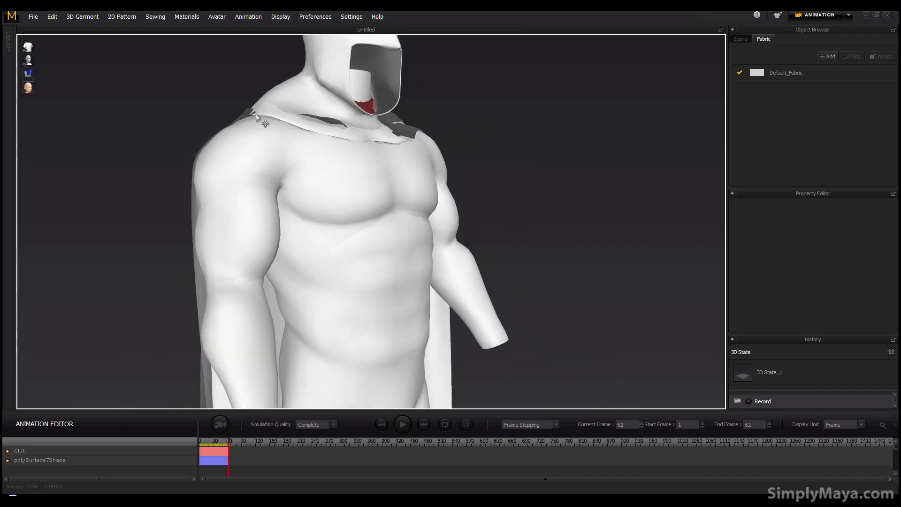
alt+drag(386, 143, 413, 164)
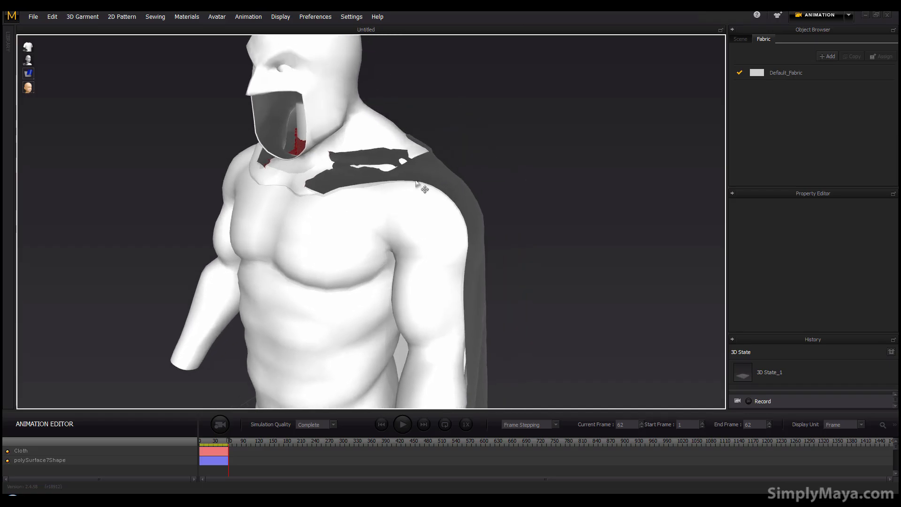
scroll(385, 277, down, 6)
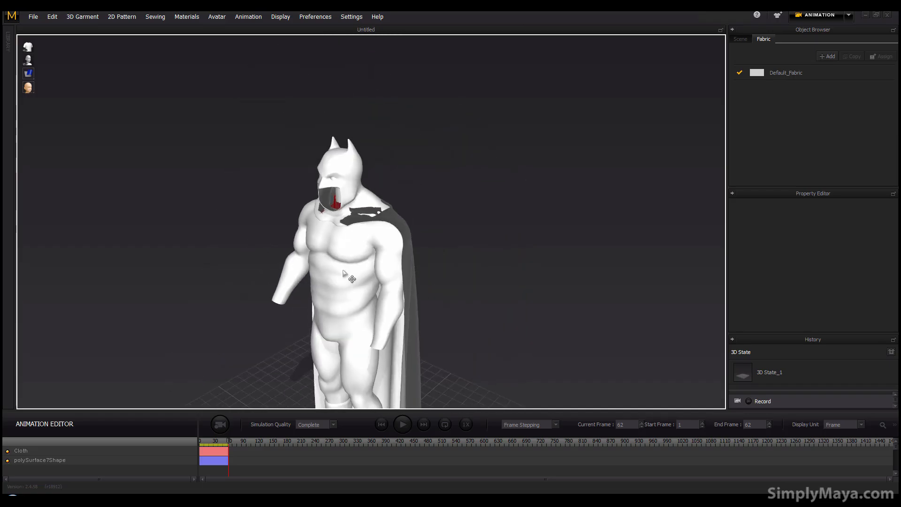
- Scrub the recorded animation back to frame 50
drag(228, 442, 226, 442)
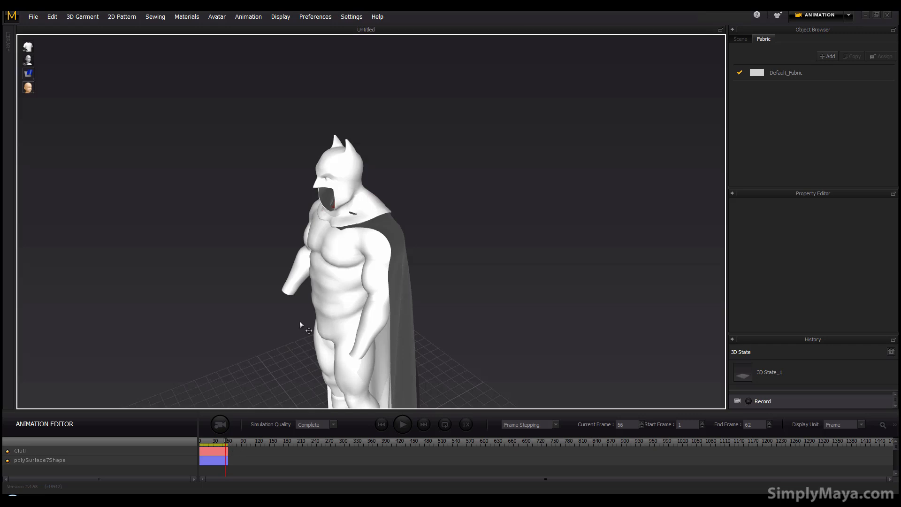
alt+drag(299, 321, 220, 328)
drag(235, 451, 231, 454)
- Examine the cape's hang and its edge beneath the cowl from the back, sides and front at frame 50
right_drag(293, 313, 509, 240)
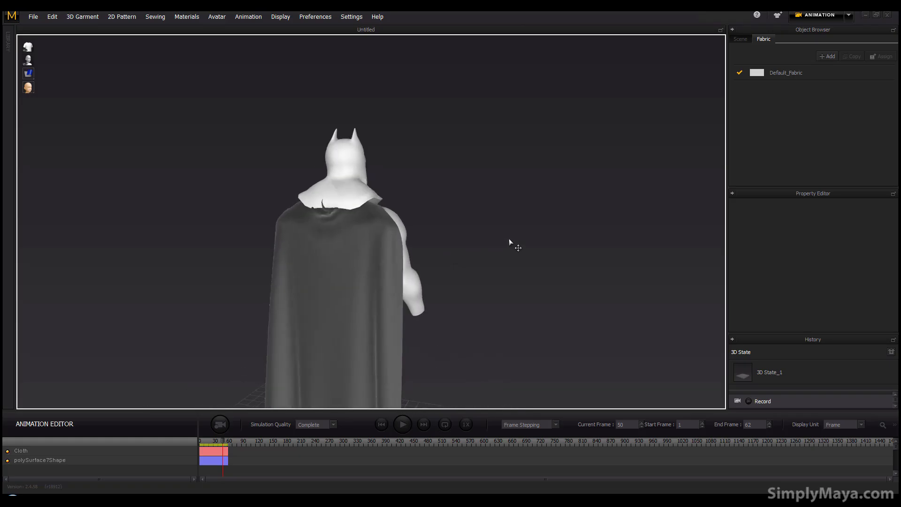
right_drag(318, 210, 243, 243)
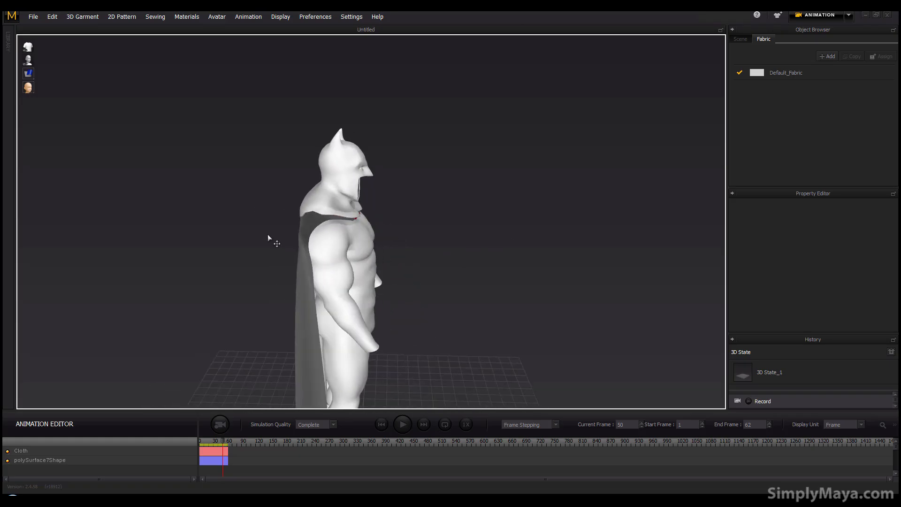
right_drag(408, 274, 556, 252)
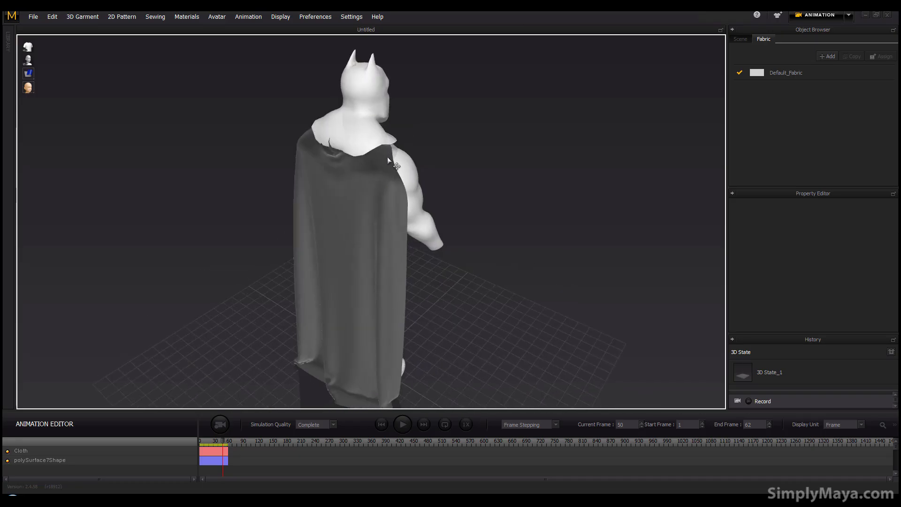
right_drag(455, 239, 429, 313)
scroll(444, 307, up, 6)
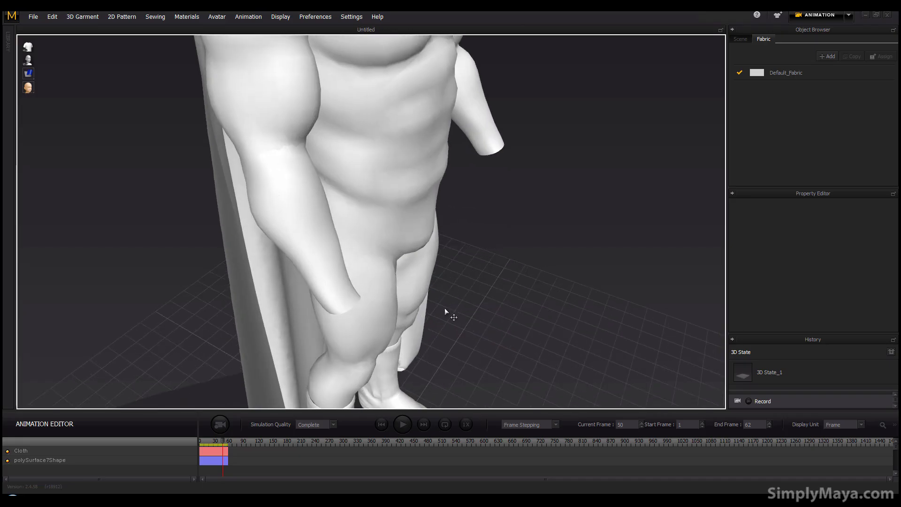
right_drag(472, 352, 400, 276)
right_drag(480, 155, 480, 214)
scroll(391, 224, down, 5)
middle_drag(391, 224, 397, 206)
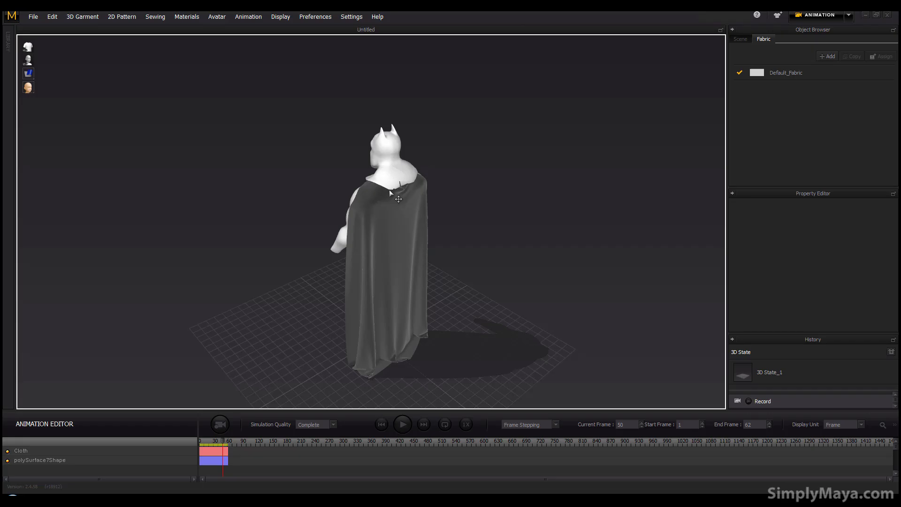
right_drag(340, 227, 483, 209)
right_drag(401, 184, 519, 169)
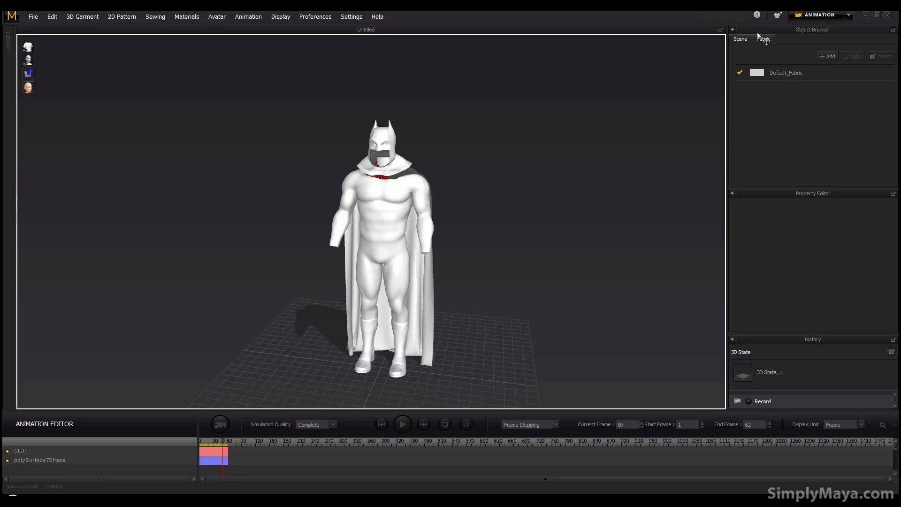
- Return to Simulation mode and start simulating the cape on the avatar in its frame 50 pose
click(801, 15)
click(806, 33)
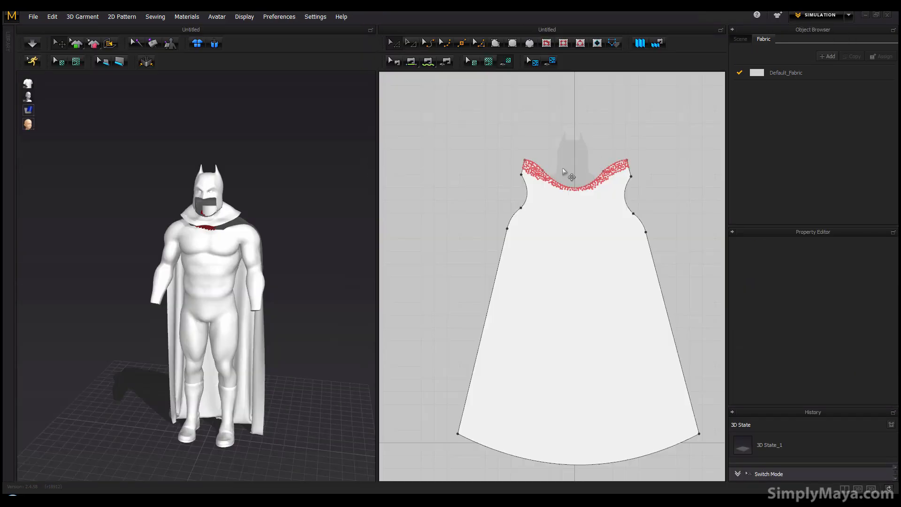
right_drag(234, 274, 181, 261)
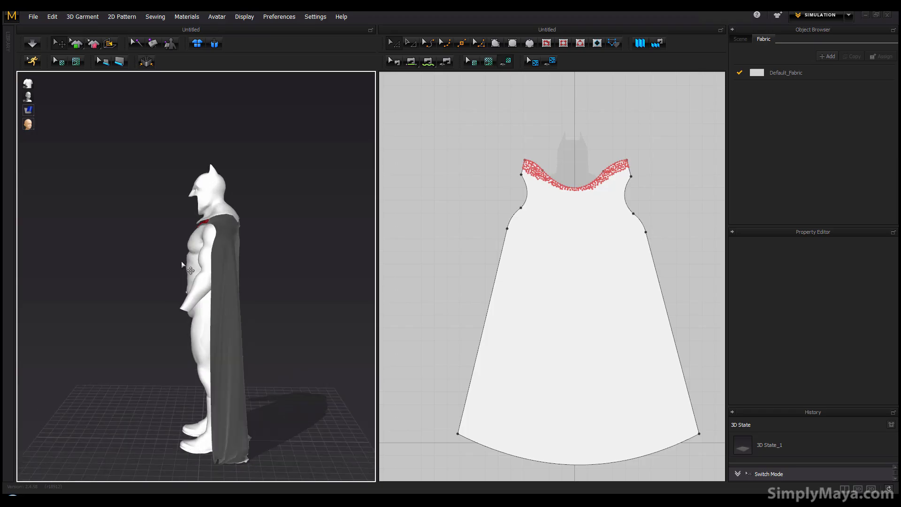
click(32, 43)
right_drag(127, 183, 83, 203)
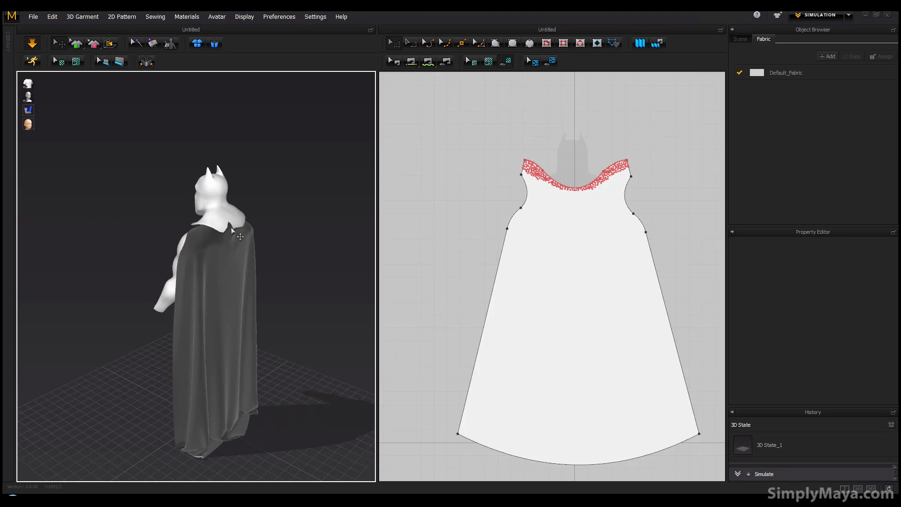
- Pull the cape fabric protruding through the cowl's back edge downward so it settles beneath the cowl
click(231, 240)
drag(231, 239, 225, 283)
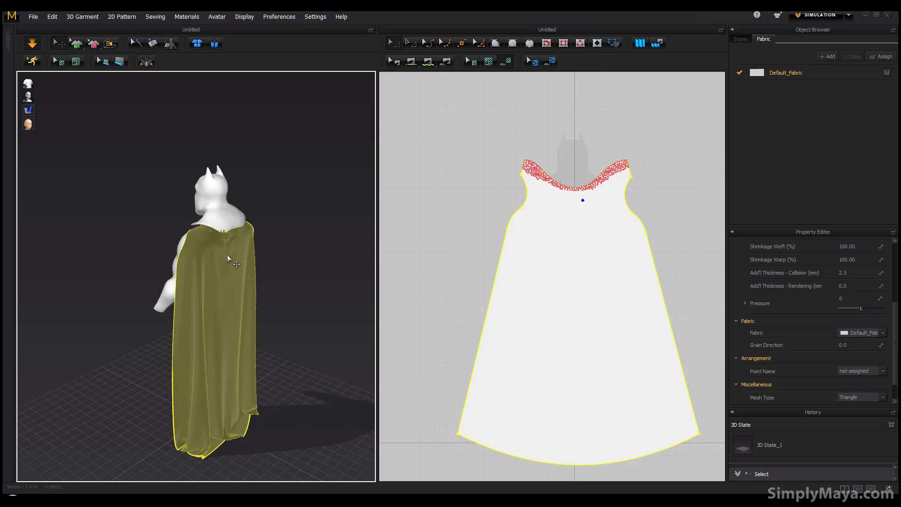
scroll(227, 255, up, 5)
middle_drag(265, 268, 216, 337)
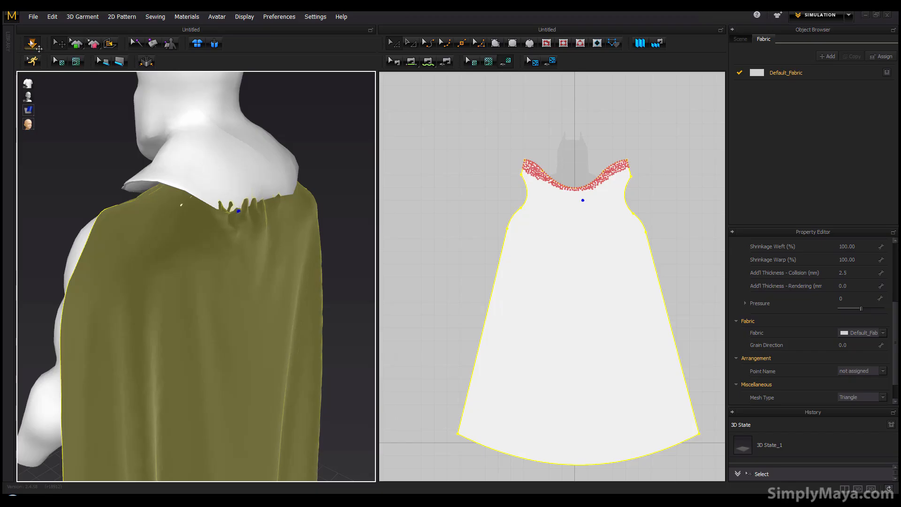
click(220, 205)
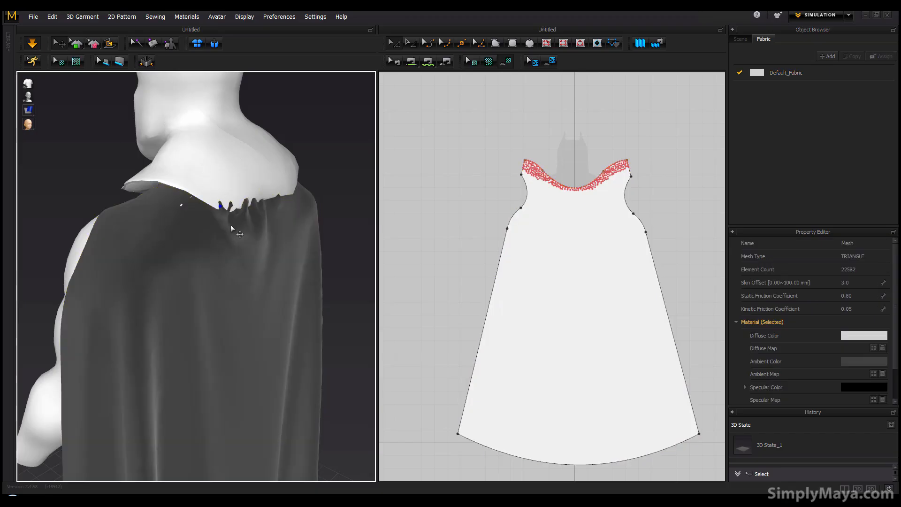
drag(231, 228, 213, 257)
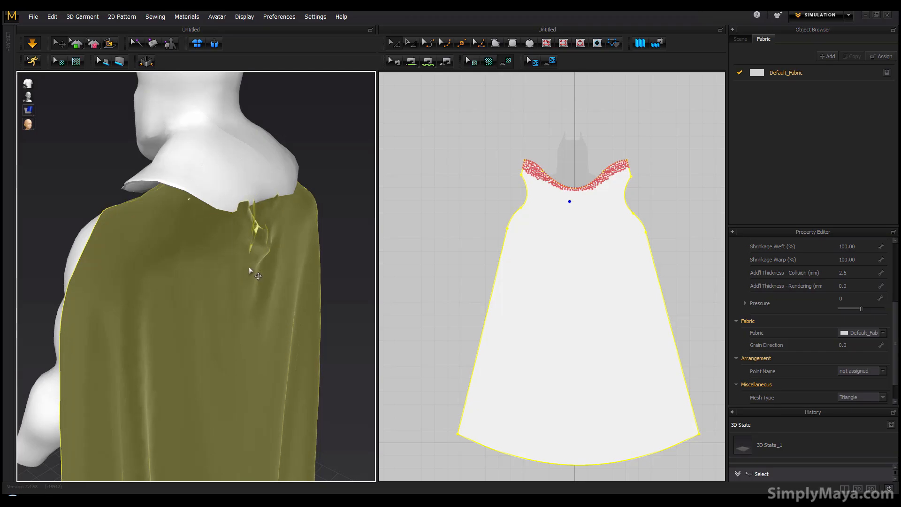
mouse_move(243, 214)
mouse_down()
mouse_move(239, 293)
mouse_move(244, 263)
mouse_up()
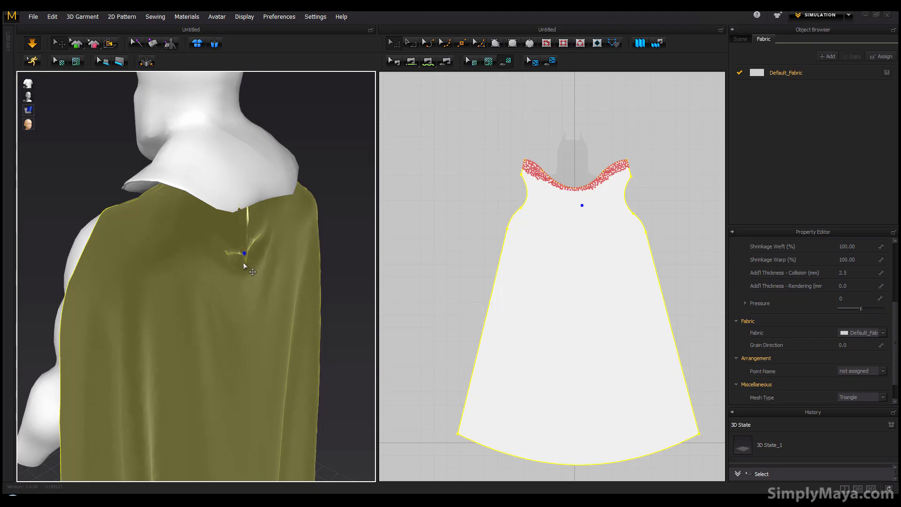
- Examine the cape's drape beneath the cowl and over the shoulders from several sides
right_drag(235, 263, 351, 260)
scroll(278, 275, down, 5)
right_drag(278, 275, 184, 303)
middle_drag(184, 303, 185, 236)
scroll(185, 232, down, 4)
right_drag(155, 254, 140, 256)
middle_drag(140, 255, 169, 281)
scroll(178, 287, up, 4)
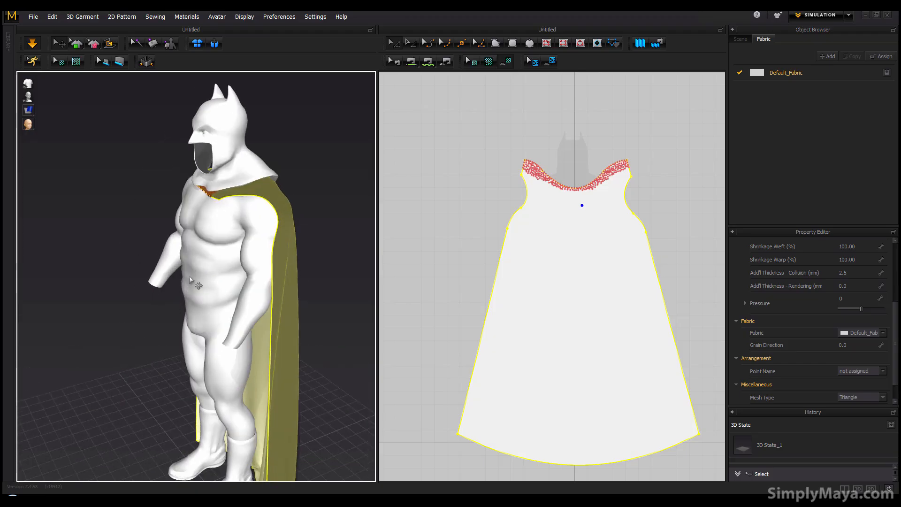
scroll(189, 279, down, 4)
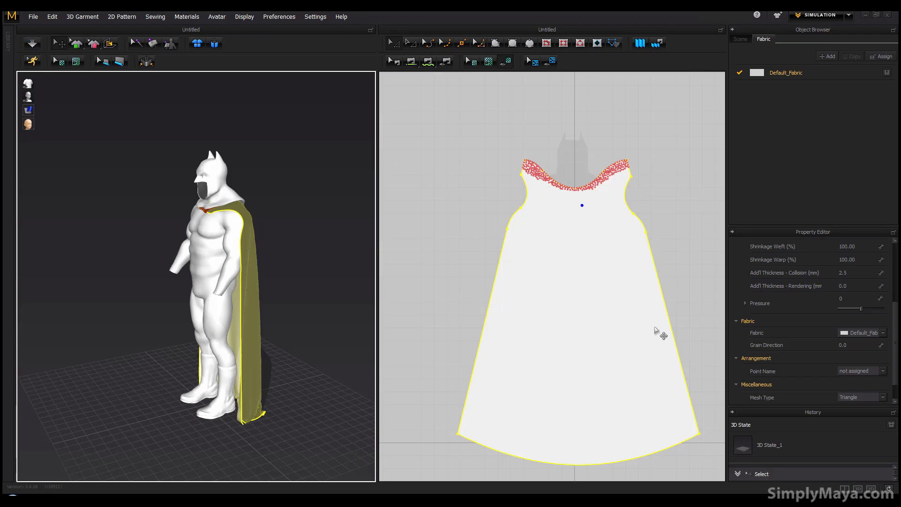
- Select the cape pattern and review its line and simulation properties, viewing the cape from the side and back
click(592, 287)
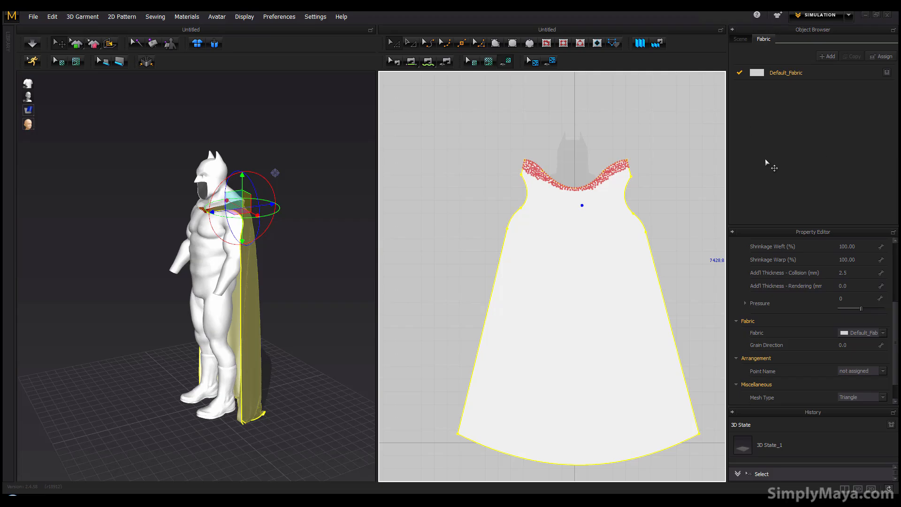
drag(897, 320, 894, 248)
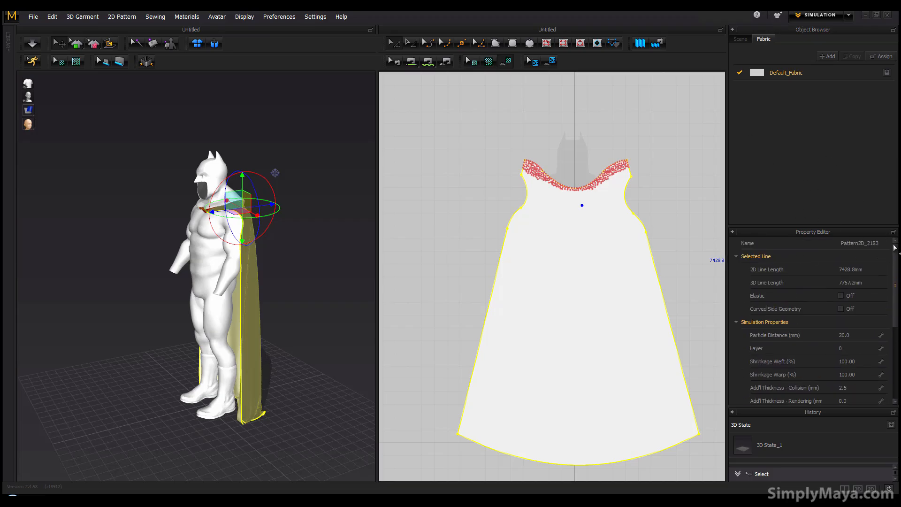
click(668, 205)
click(609, 275)
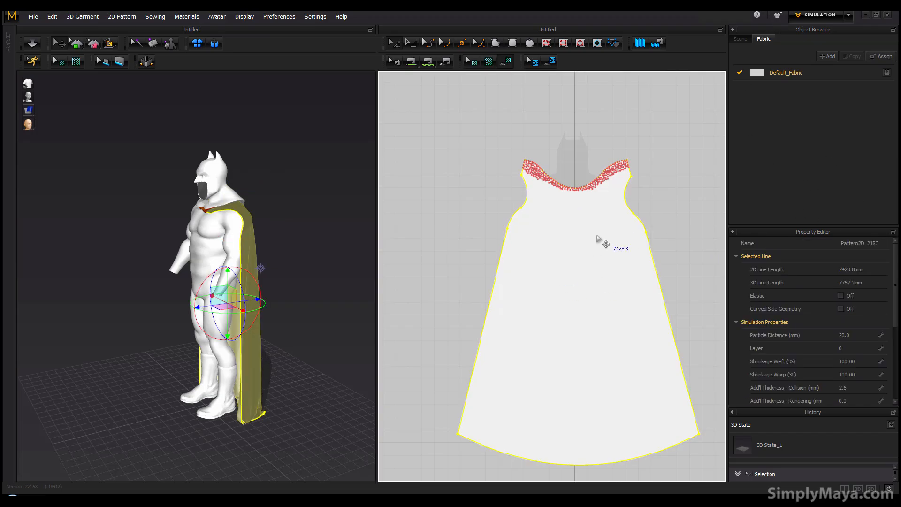
drag(895, 308, 894, 325)
right_drag(312, 310, 158, 300)
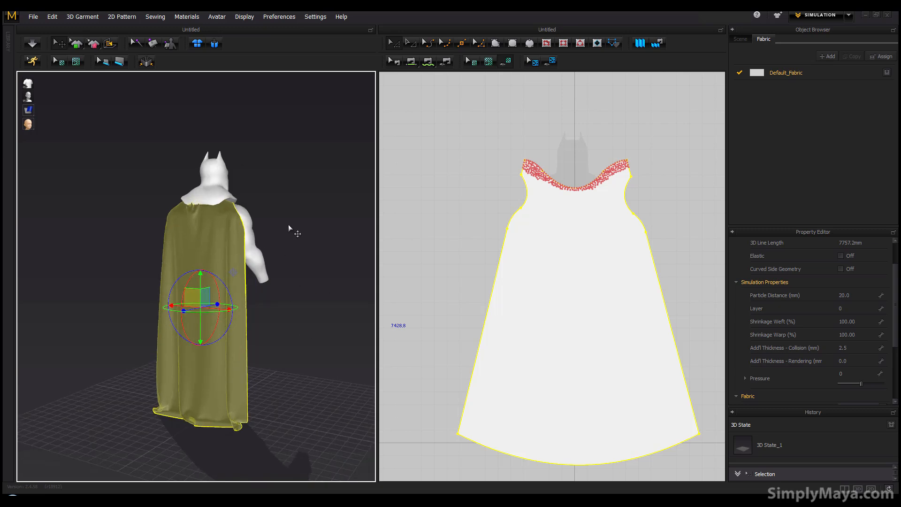
right_drag(288, 226, 316, 230)
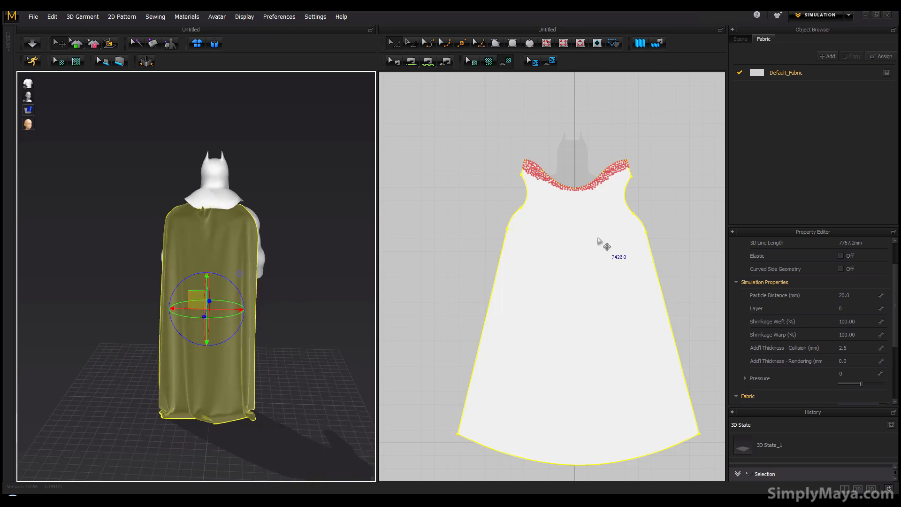
- Add a new fabric and set its physical property preset to D_Leather
click(827, 56)
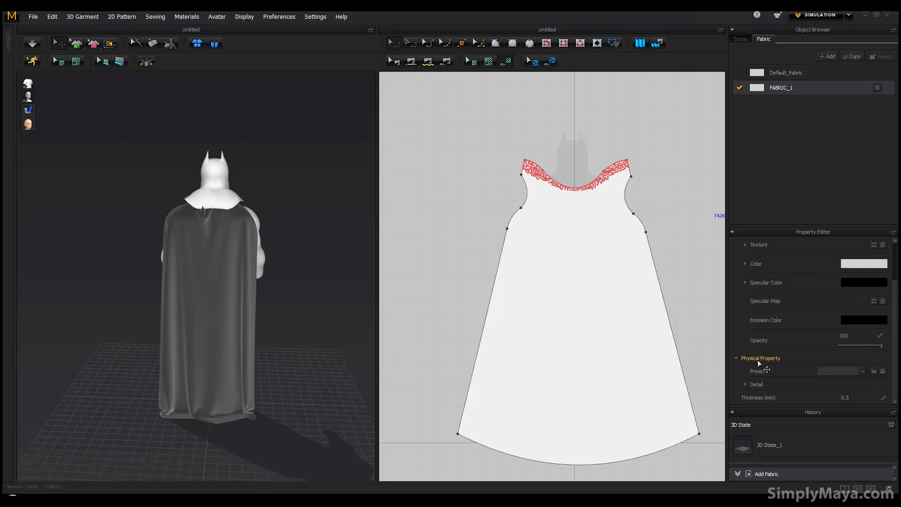
click(861, 371)
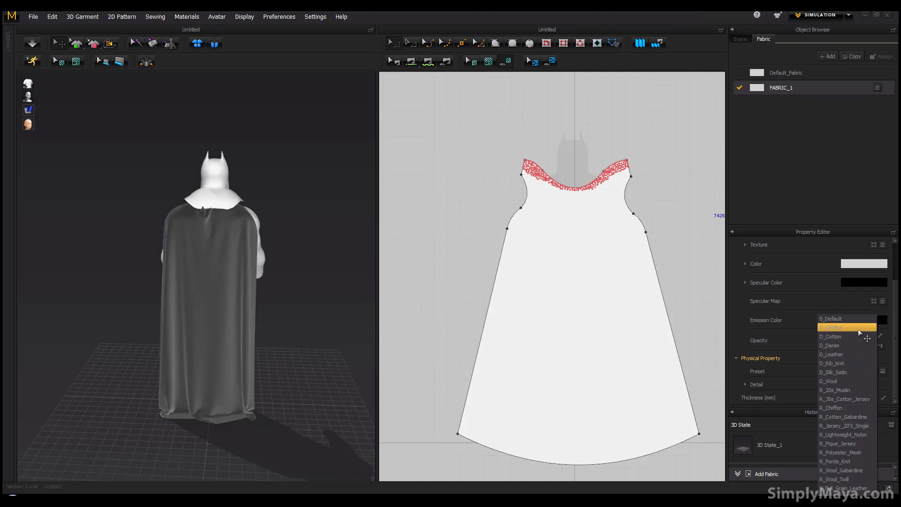
click(866, 355)
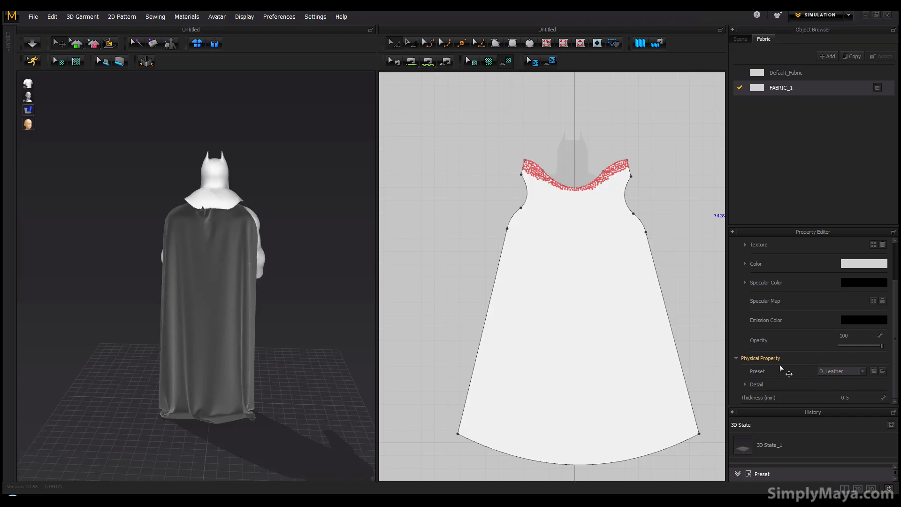
- Simulate the cape in the frame 50 pose, pulling its lower corner outward and its upper back fabric down and sideways
right_drag(249, 240, 277, 240)
key(space)
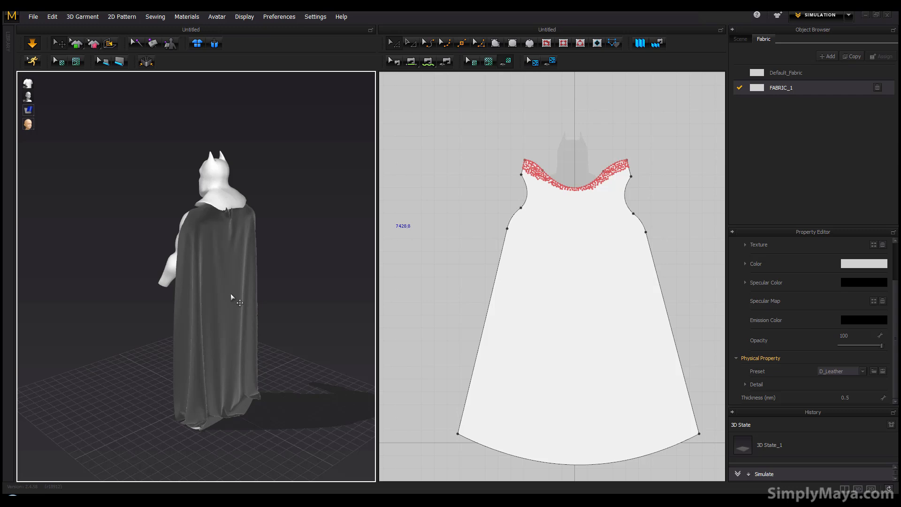
drag(256, 412, 433, 454)
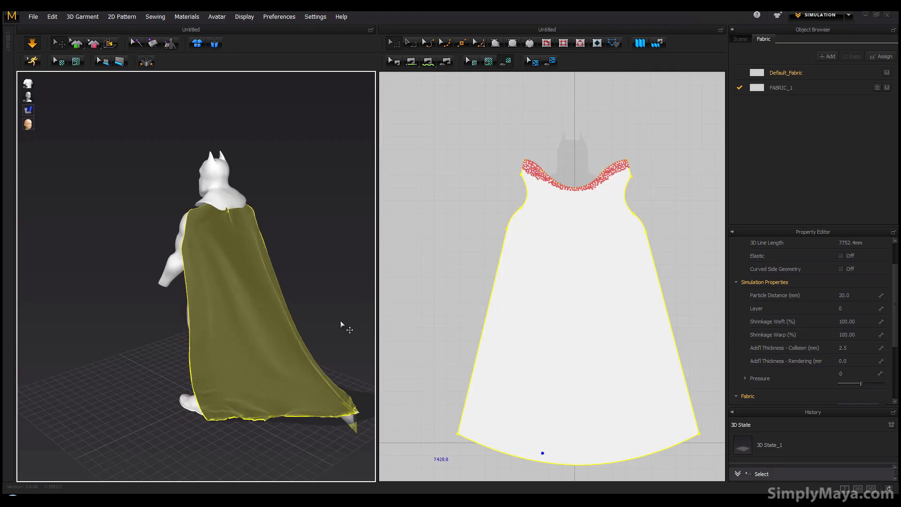
drag(224, 222, 278, 273)
- Examine the simulated cape's folds and its edge along the cowl from the back, side and front
right_drag(277, 271, 225, 274)
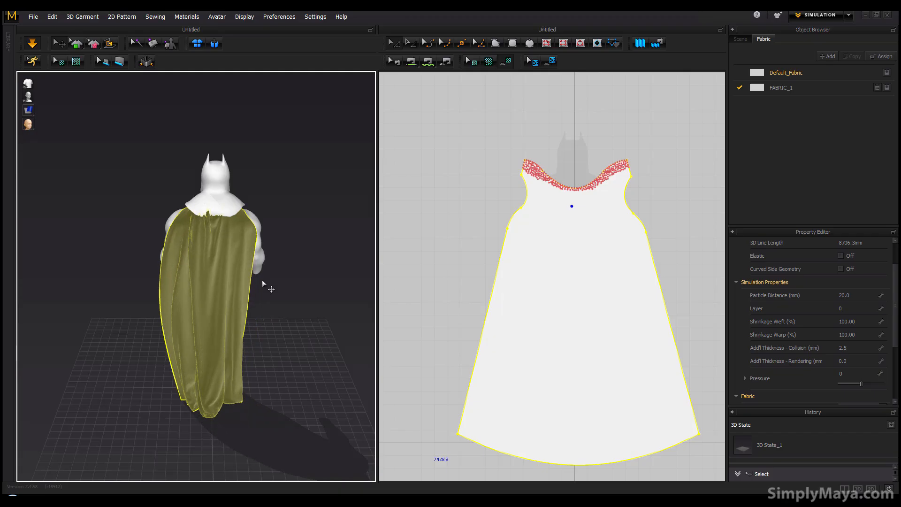
scroll(240, 285, up, 5)
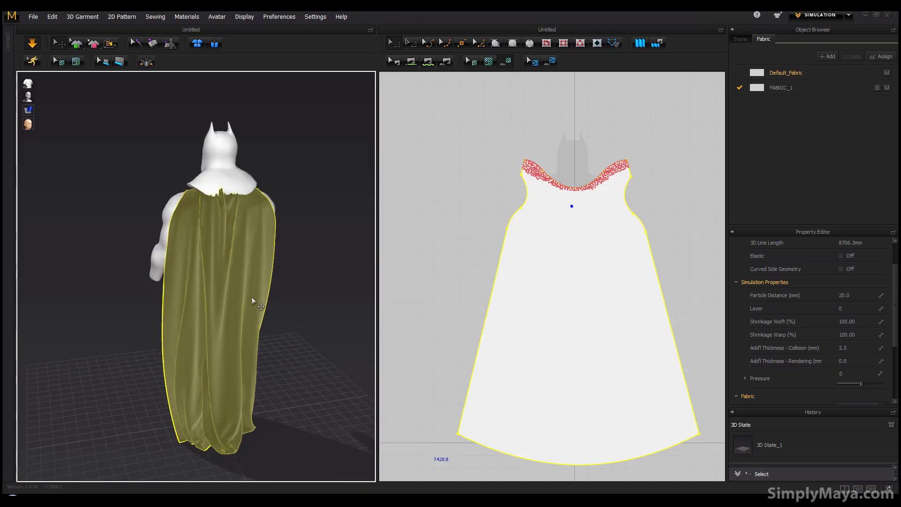
right_drag(232, 195, 274, 187)
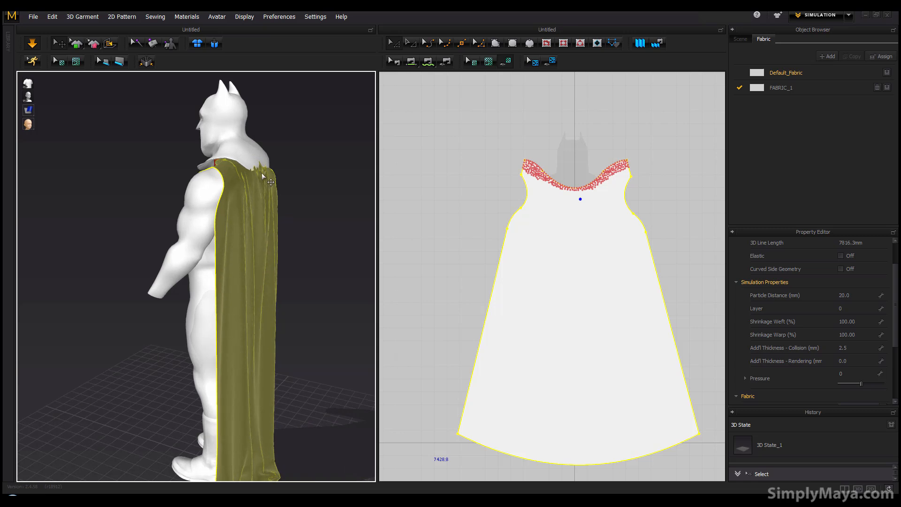
right_drag(261, 199, 238, 181)
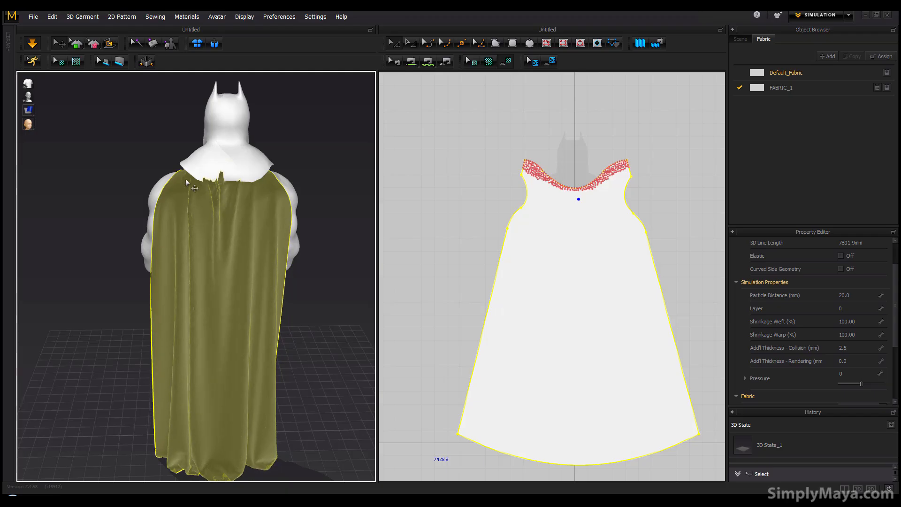
right_drag(178, 226, 252, 237)
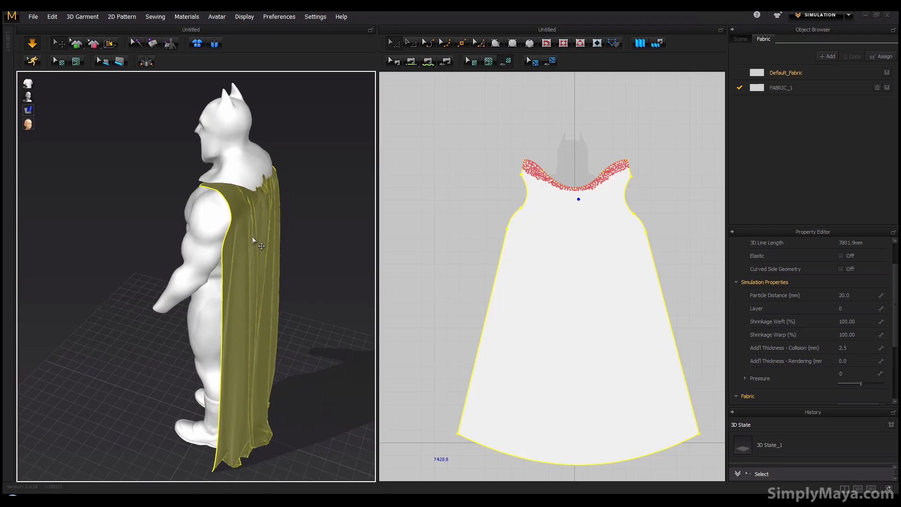
right_drag(304, 225, 281, 140)
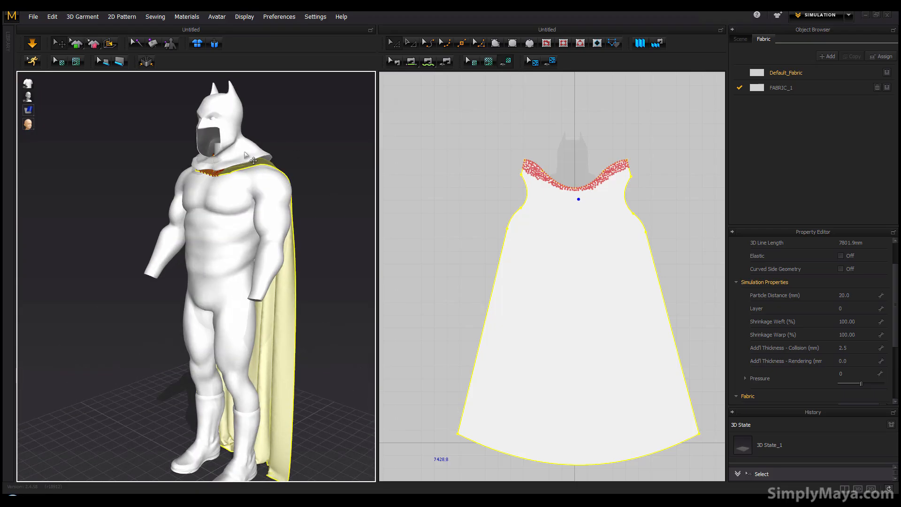
right_drag(246, 187, 112, 219)
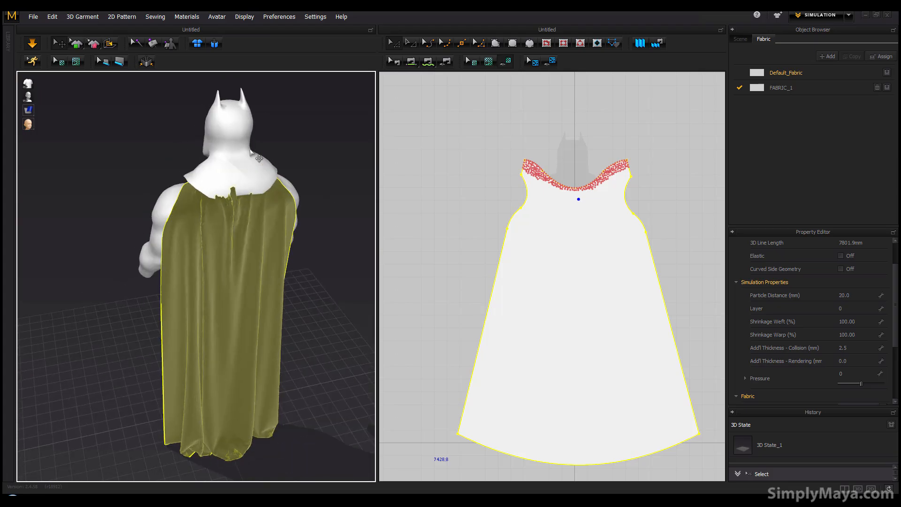
- Switch to Animation mode and scrub the recorded cape animation to frame 1 and back to frame 50
click(817, 15)
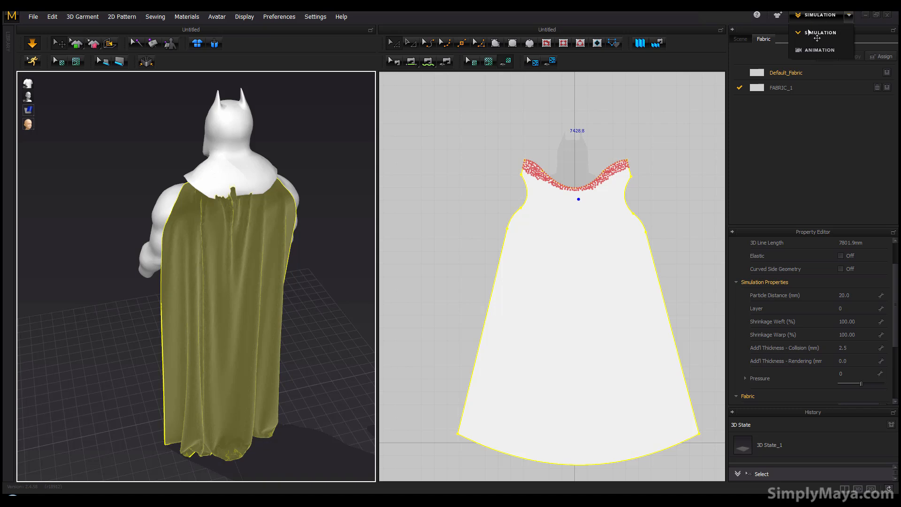
click(808, 49)
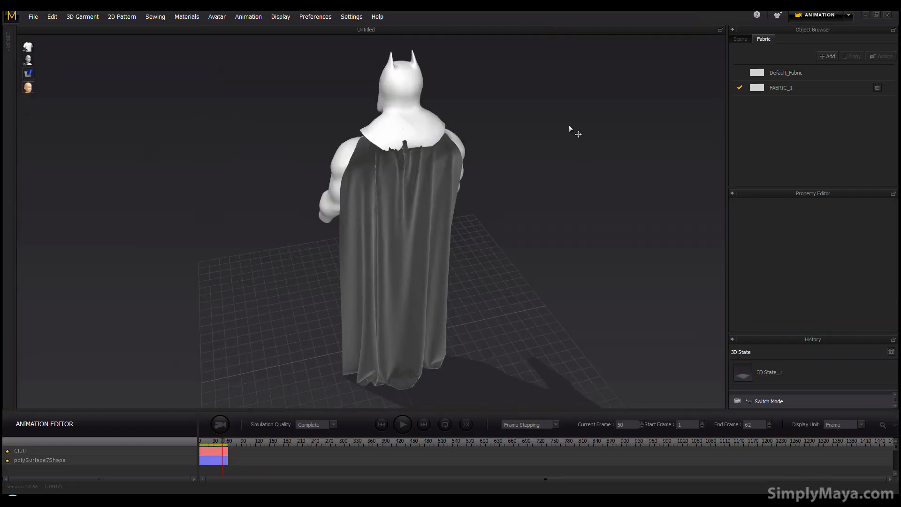
drag(224, 442, 177, 454)
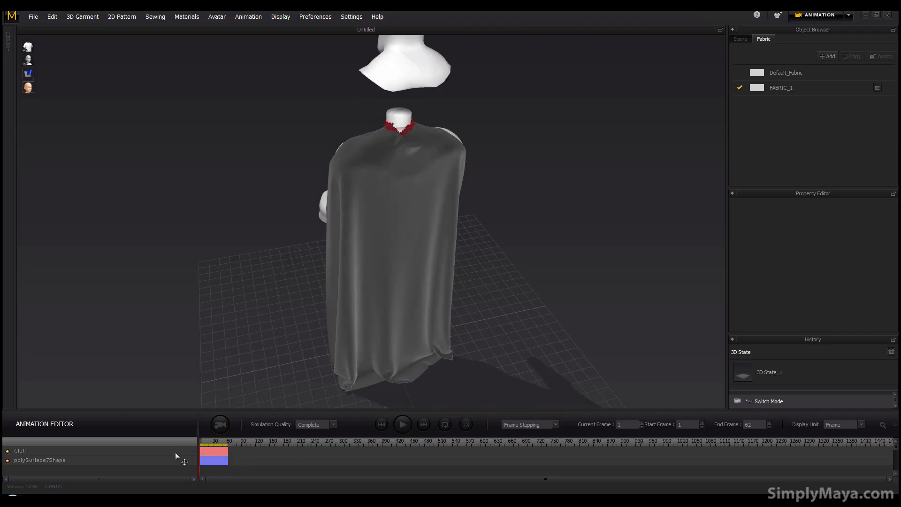
right_drag(416, 154, 245, 446)
drag(202, 444, 232, 451)
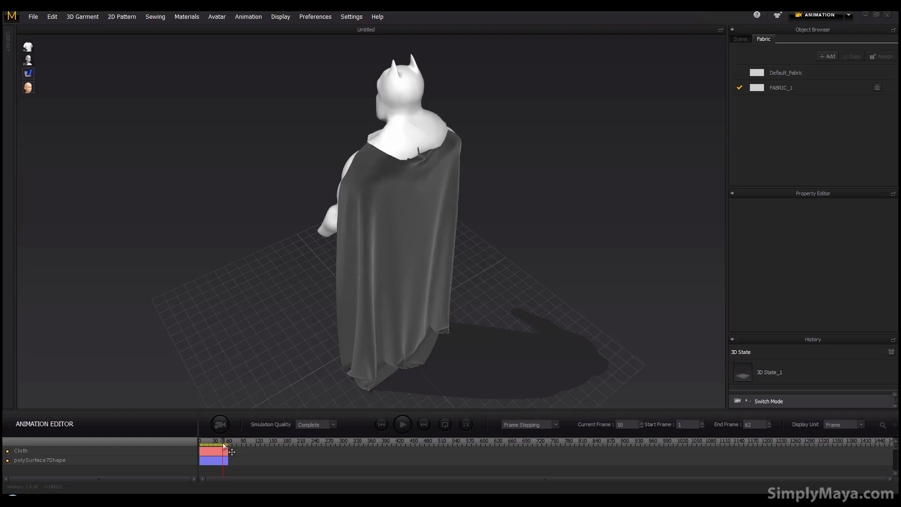
- Return to Simulation mode at frame 50 and inspect where the cape fabric meets the cowl's back edge, selecting the cowl and cape
click(824, 13)
click(826, 37)
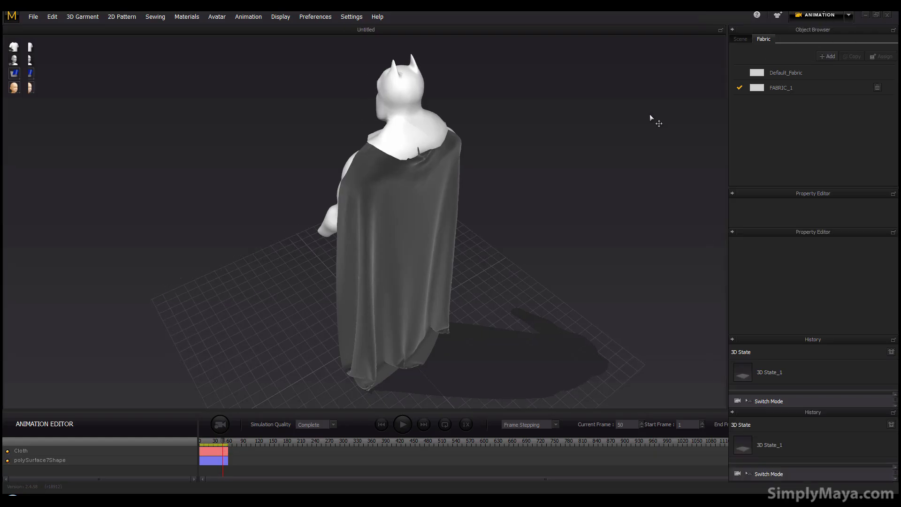
right_drag(250, 216, 234, 200)
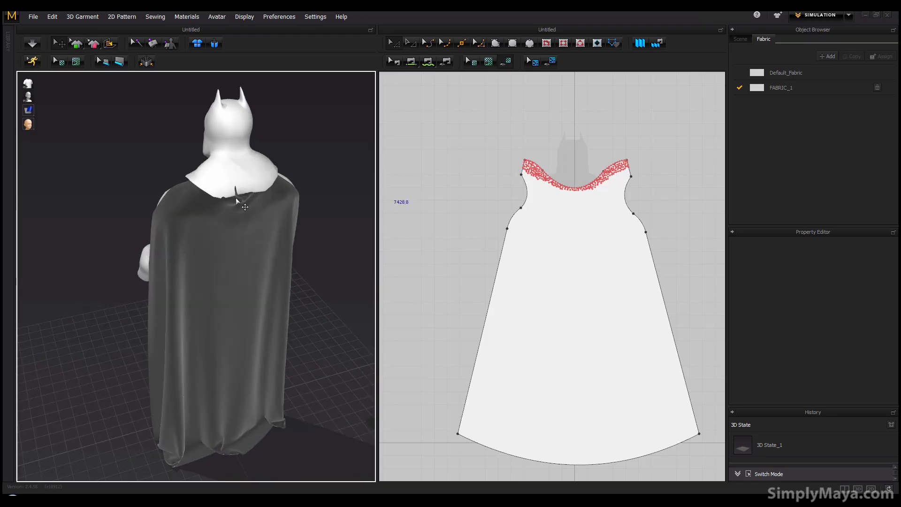
click(237, 199)
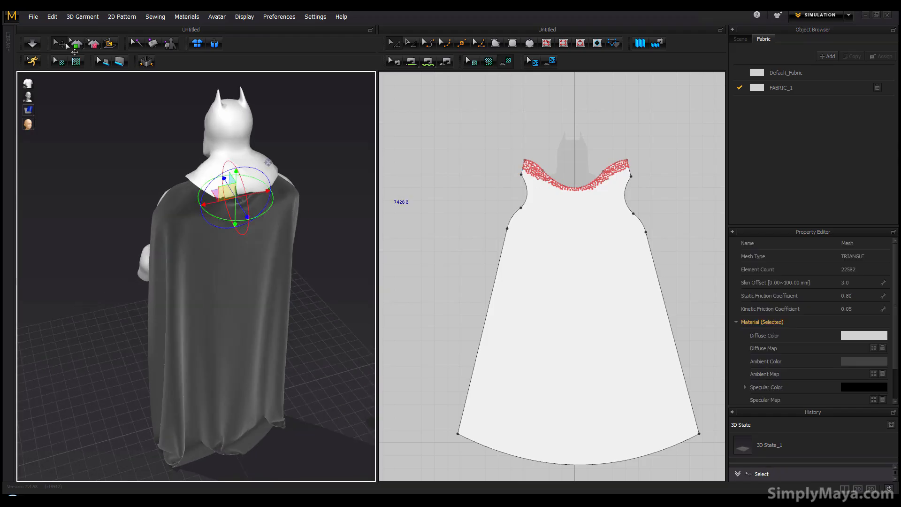
click(187, 197)
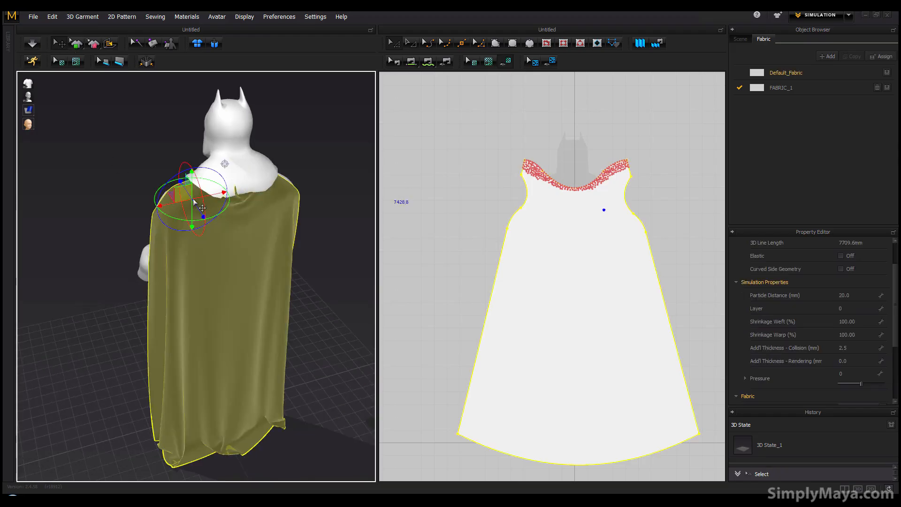
click(238, 198)
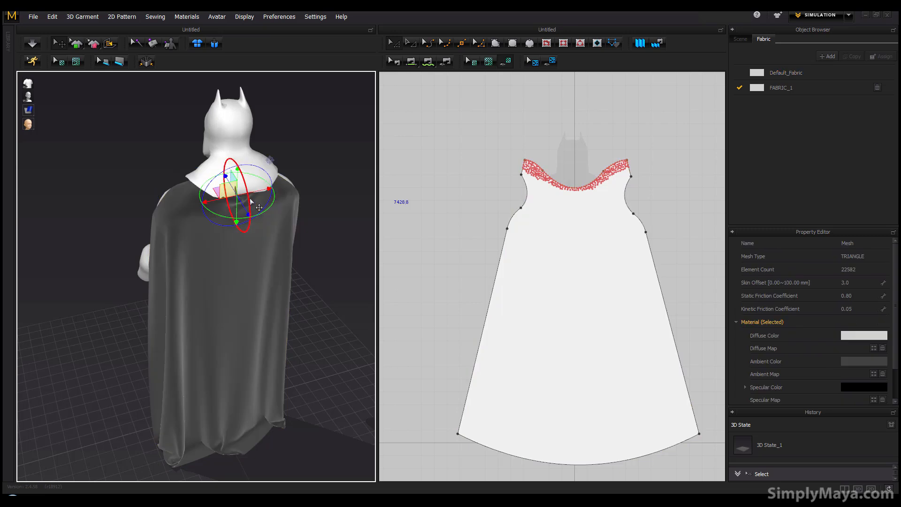
click(255, 200)
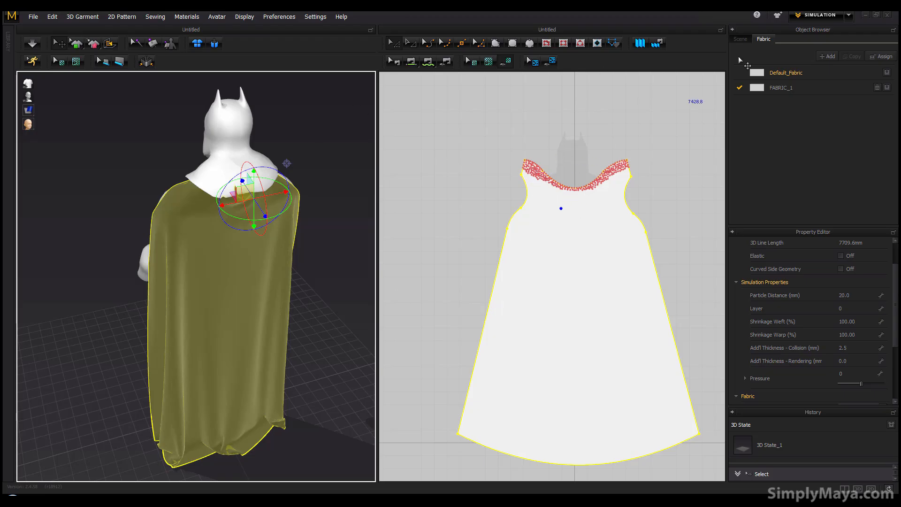
- Set the animation to frame 1 in Animation mode and return to Simulation mode in that starting pose
click(848, 15)
click(825, 50)
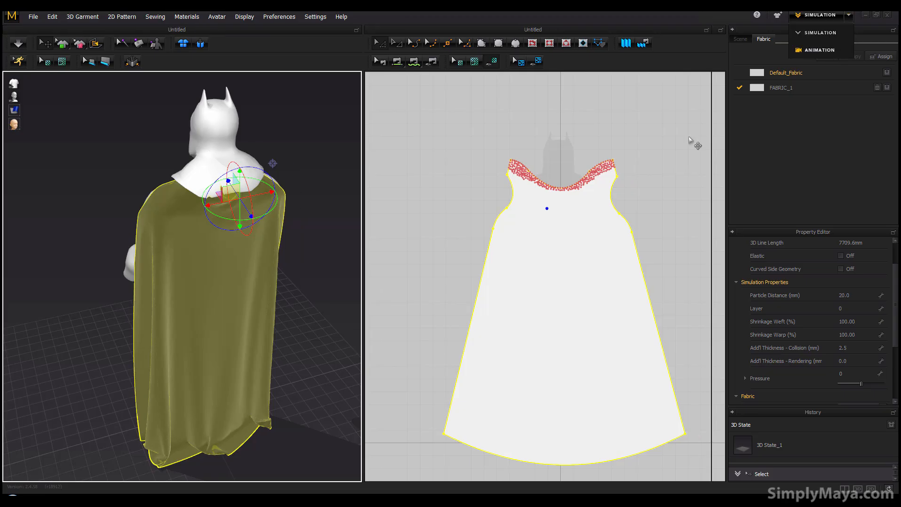
drag(226, 442, 190, 445)
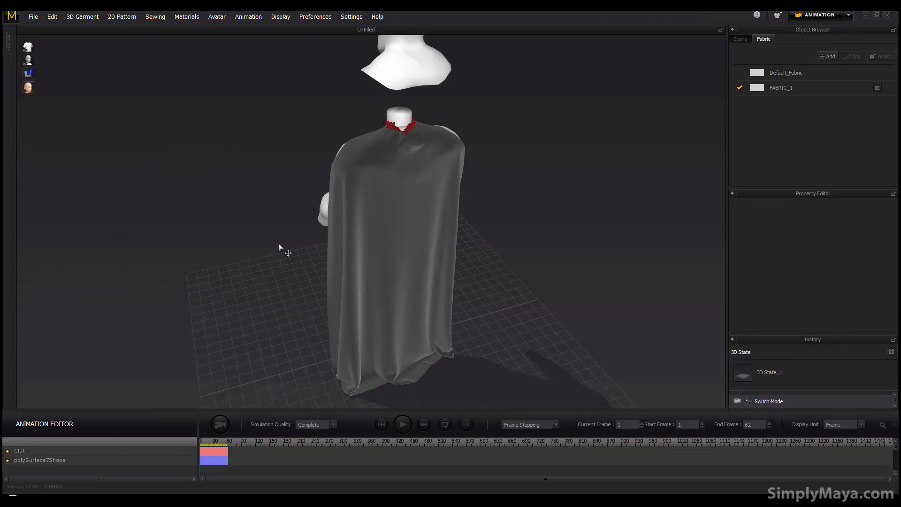
click(848, 15)
click(807, 37)
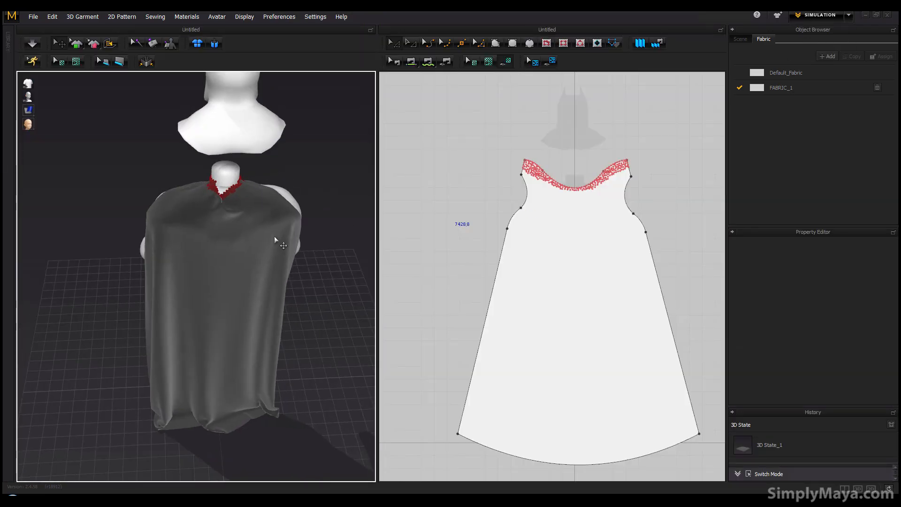
- Lasso-pin a rounded area of the cape mesh just below the center back neckline and attach those pins to the avatar
click(102, 61)
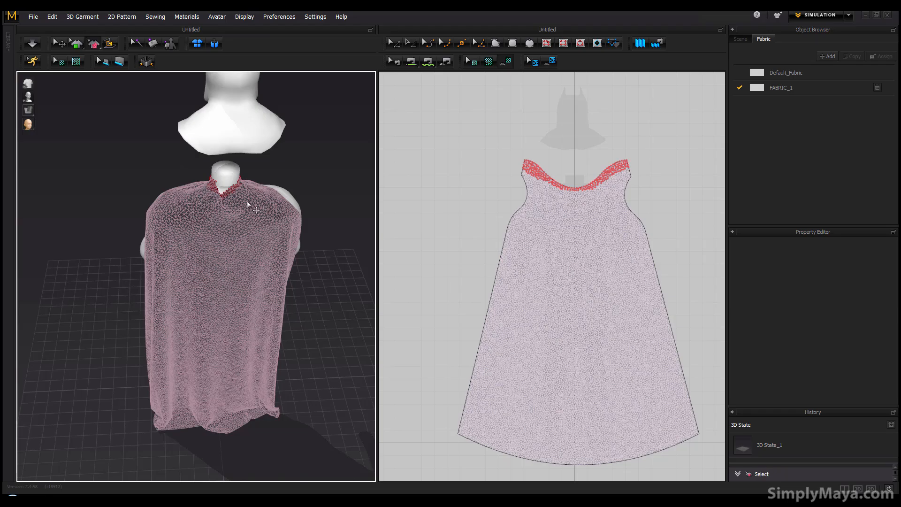
click(550, 197)
drag(565, 211, 601, 194)
mouse_move(298, 280)
right_down()
mouse_move(325, 264)
mouse_move(304, 277)
right_up()
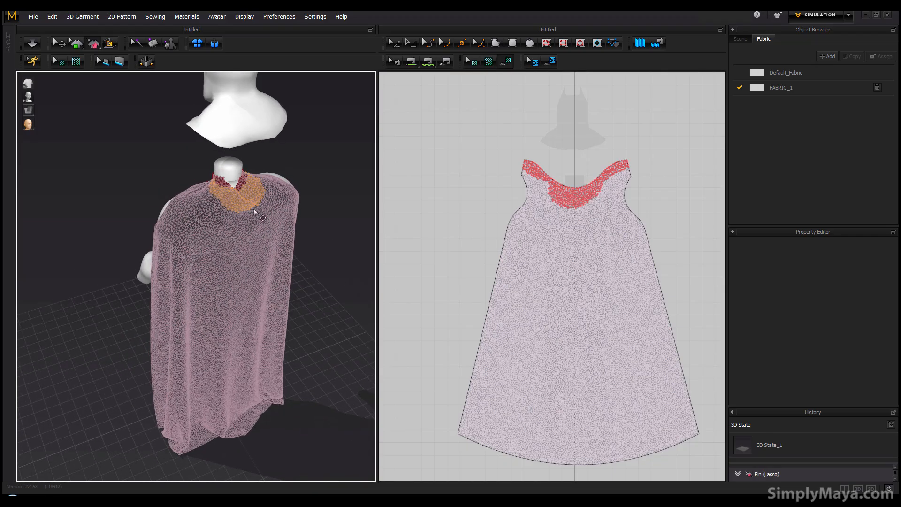
right_click(242, 198)
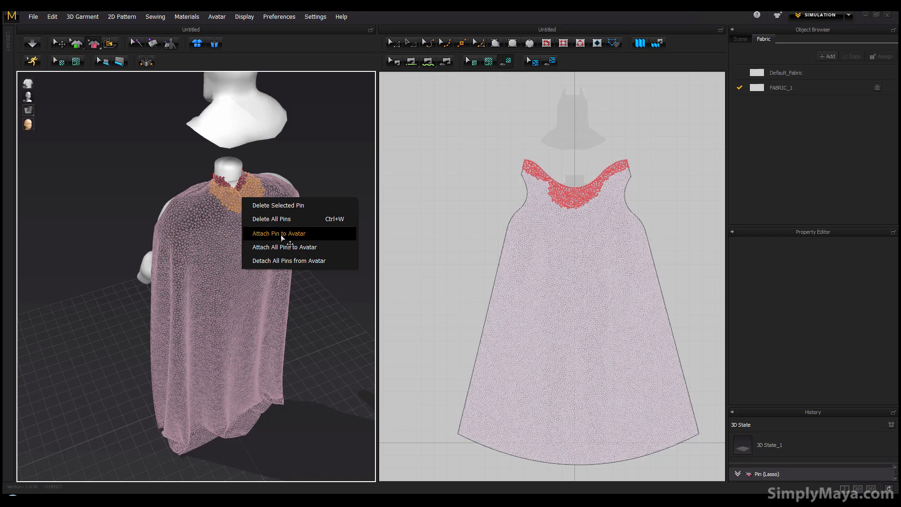
click(296, 234)
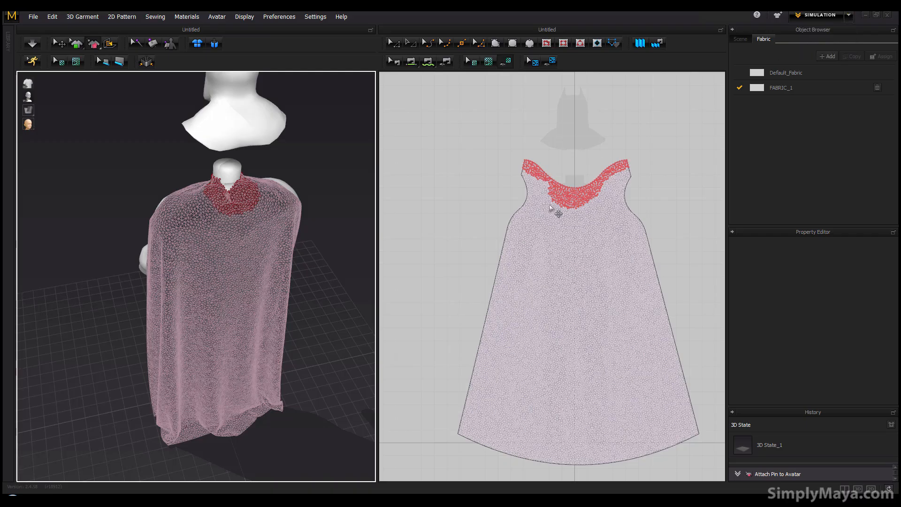
- Switch to Animation mode, record the cape simulation with the new pins, and inspect the cape beneath the cowl at frame 50
click(825, 16)
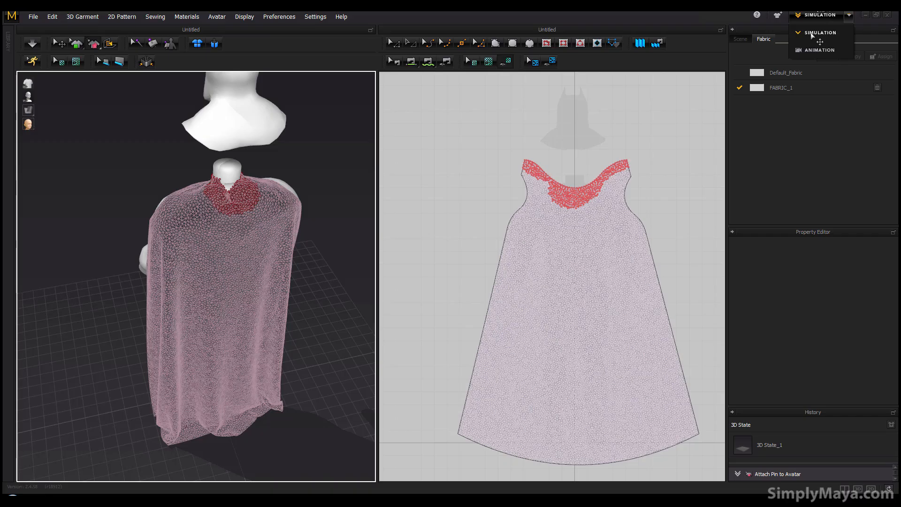
click(809, 33)
click(817, 17)
click(819, 49)
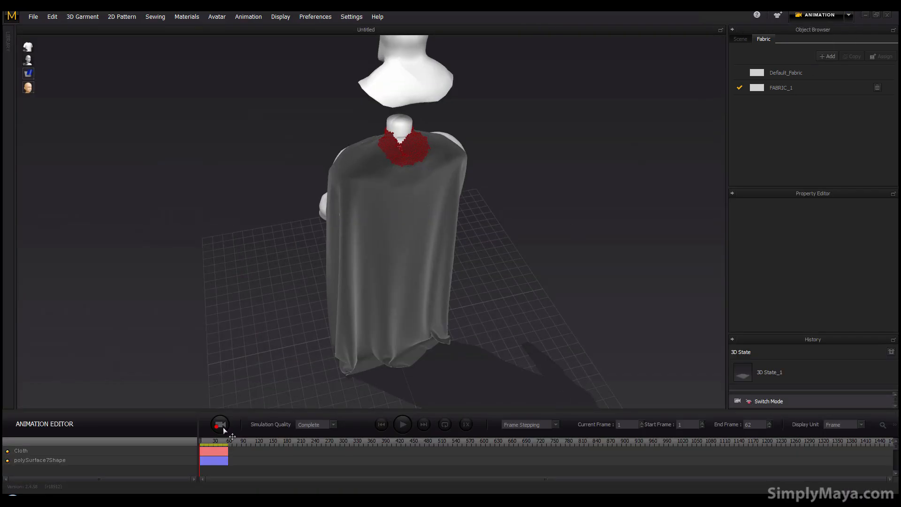
click(223, 426)
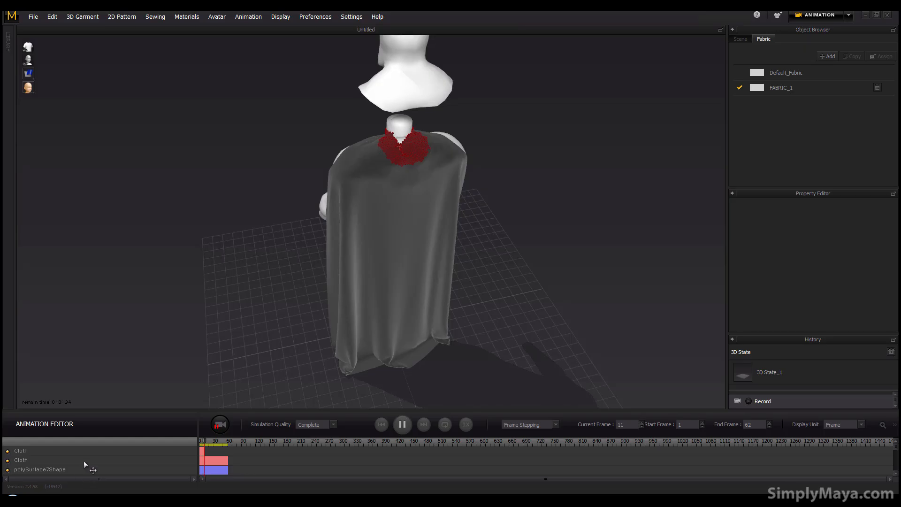
click(221, 427)
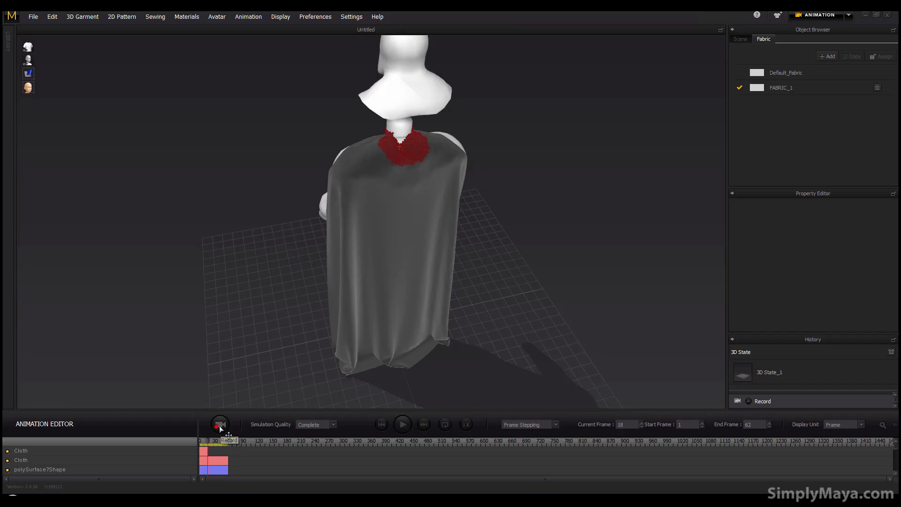
click(220, 427)
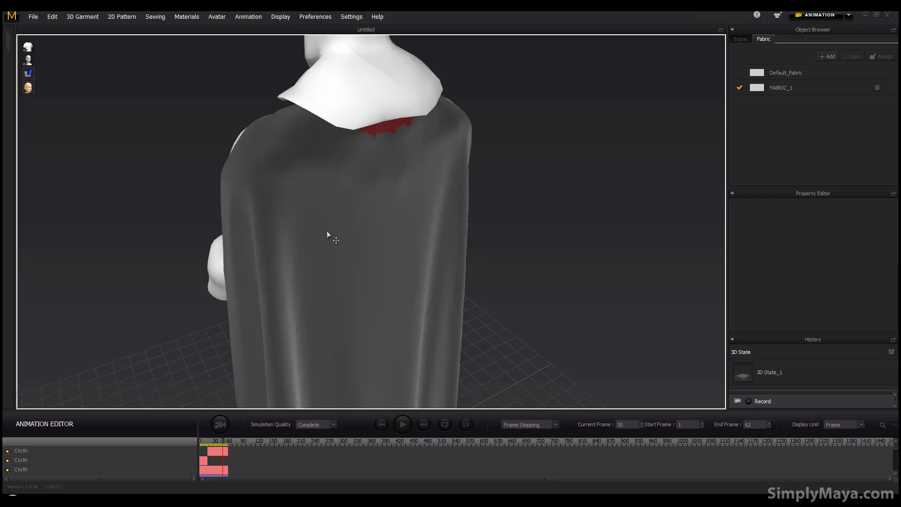
middle_drag(352, 182, 327, 227)
right_drag(327, 227, 314, 208)
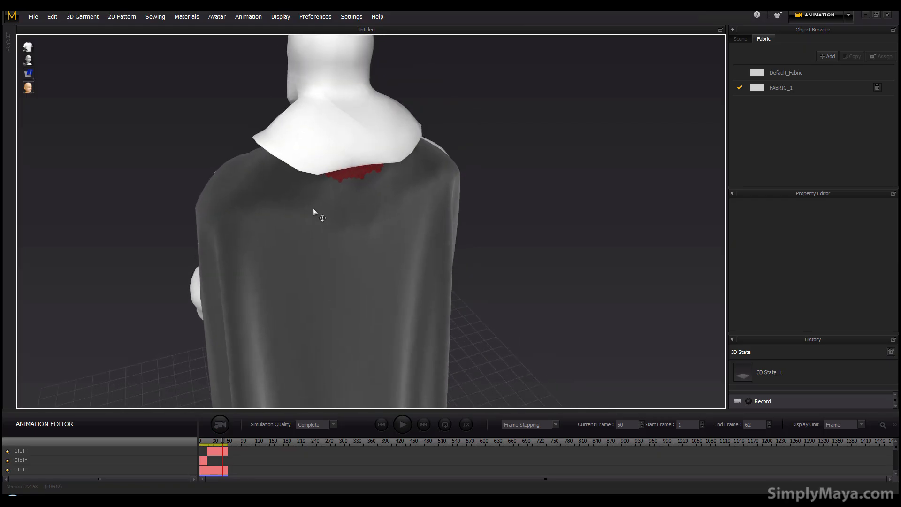
right_drag(362, 162, 477, 180)
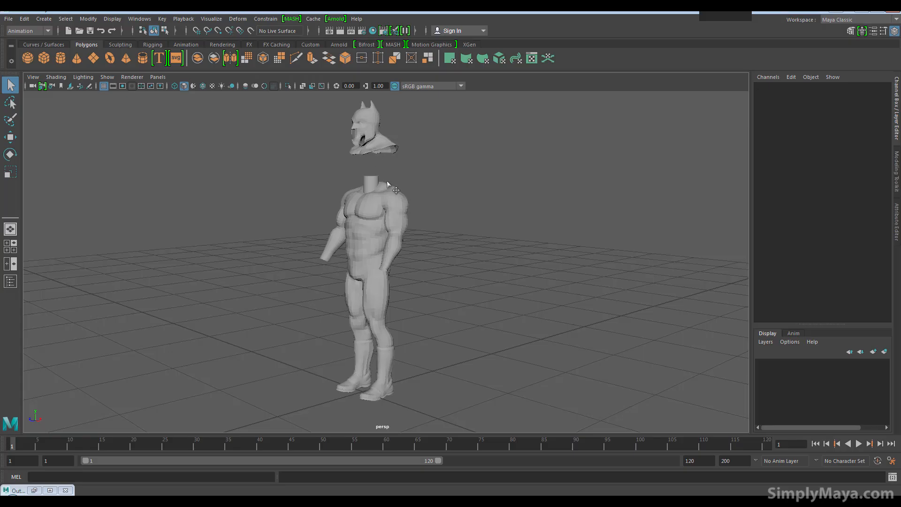
- Switch to Maya, select the combined Batman mesh and examine the cowl's underside, neck and shoulders from several angles
click(394, 153)
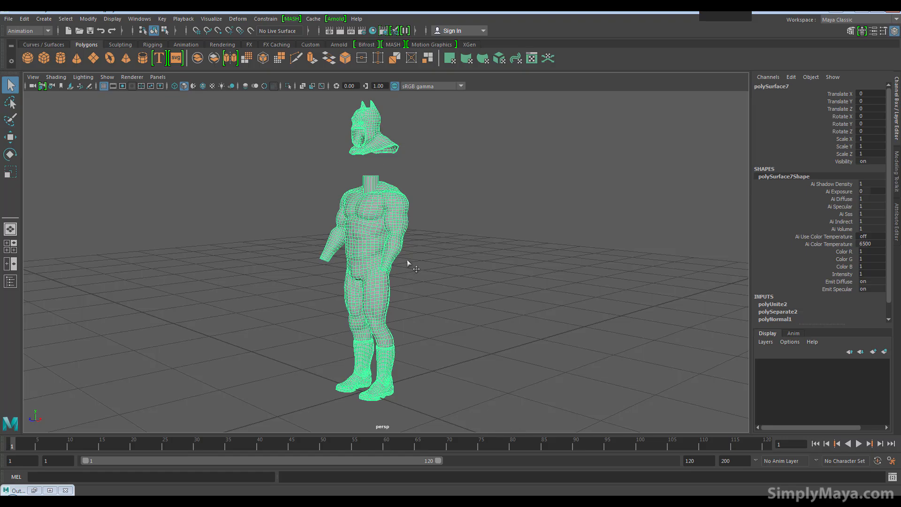
mouse_move(406, 260)
alt+mouse_down()
mouse_move(389, 277)
mouse_move(399, 256)
alt+mouse_up()
alt+right_drag(399, 256, 447, 191)
alt+middle_drag(448, 192, 486, 463)
alt+right_drag(498, 417, 569, 408)
alt+drag(570, 408, 510, 380)
alt+middle_drag(509, 381, 423, 141)
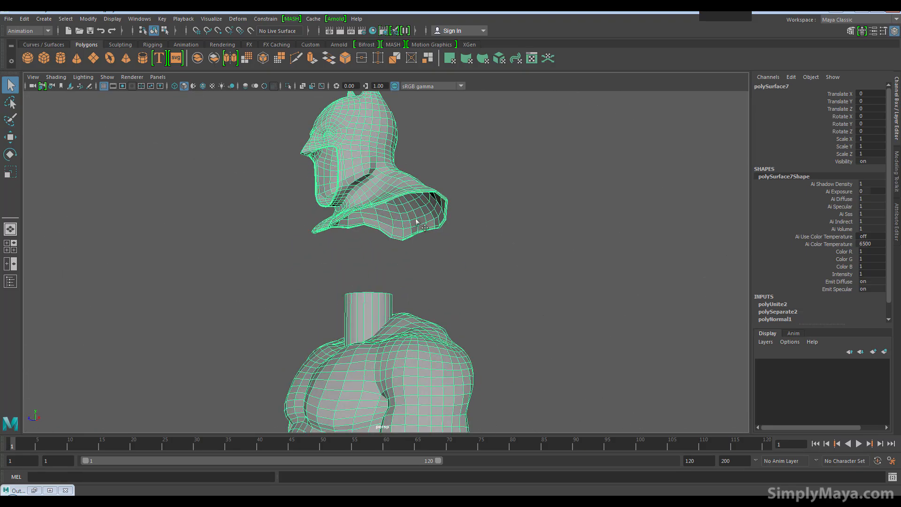
mouse_move(407, 232)
alt+mouse_down()
mouse_move(358, 227)
mouse_move(409, 217)
alt+mouse_up()
alt+middle_drag(410, 218, 356, 209)
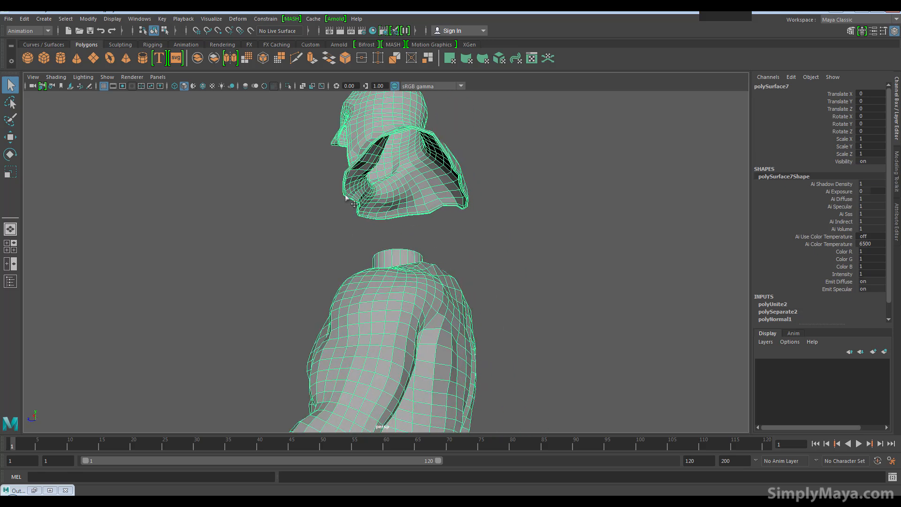
alt+drag(443, 159, 464, 270)
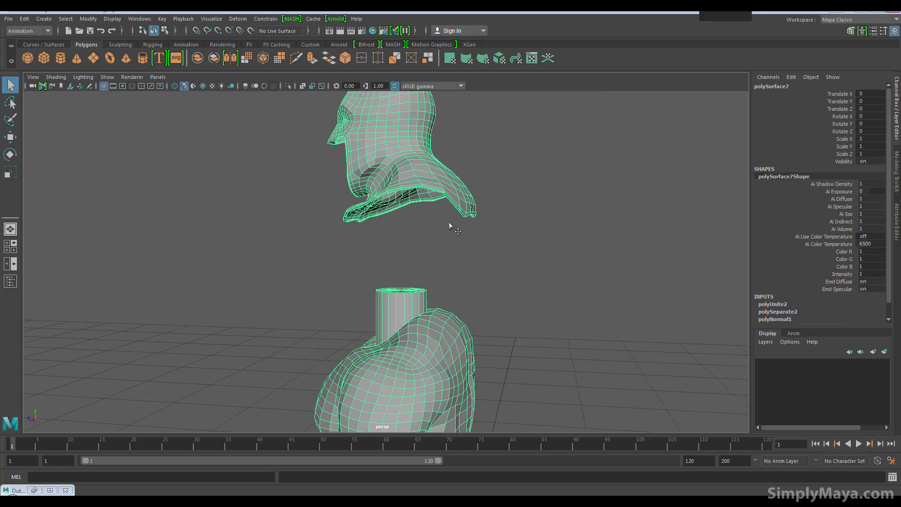
alt+drag(455, 271, 472, 266)
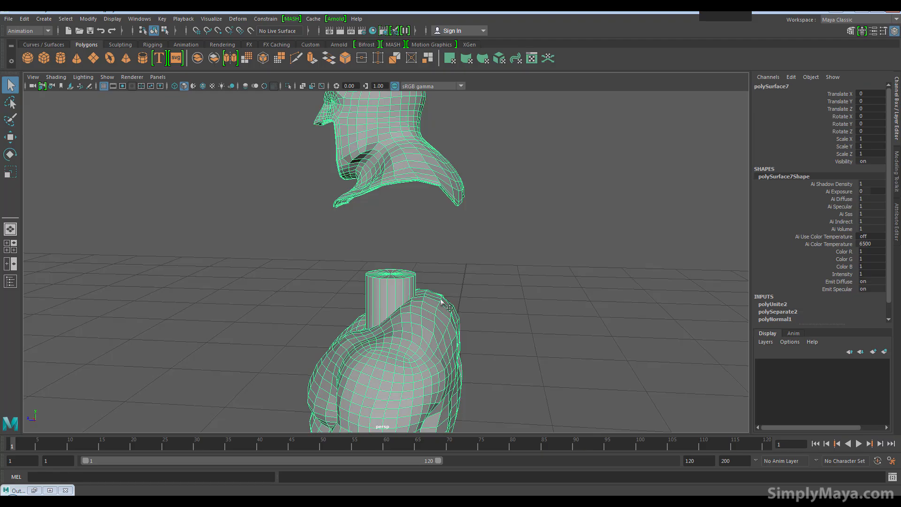
alt+drag(467, 242, 445, 217)
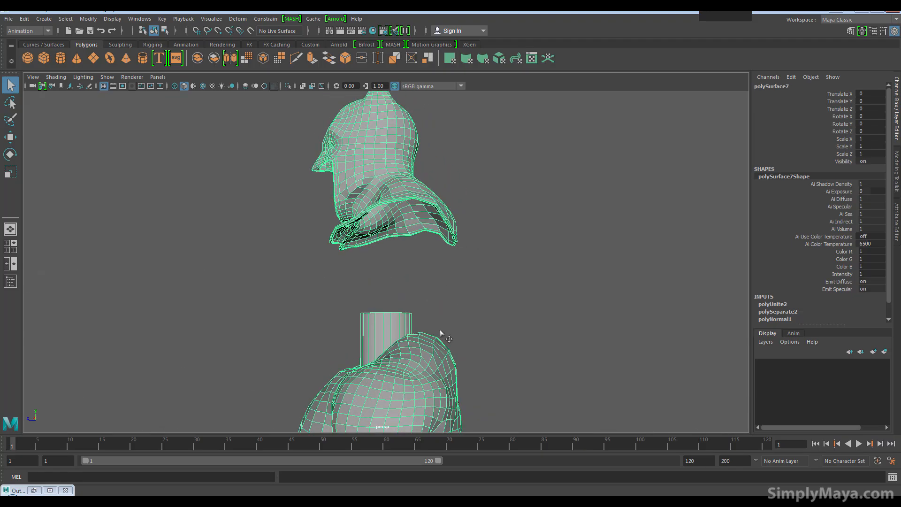
alt+drag(462, 337, 449, 320)
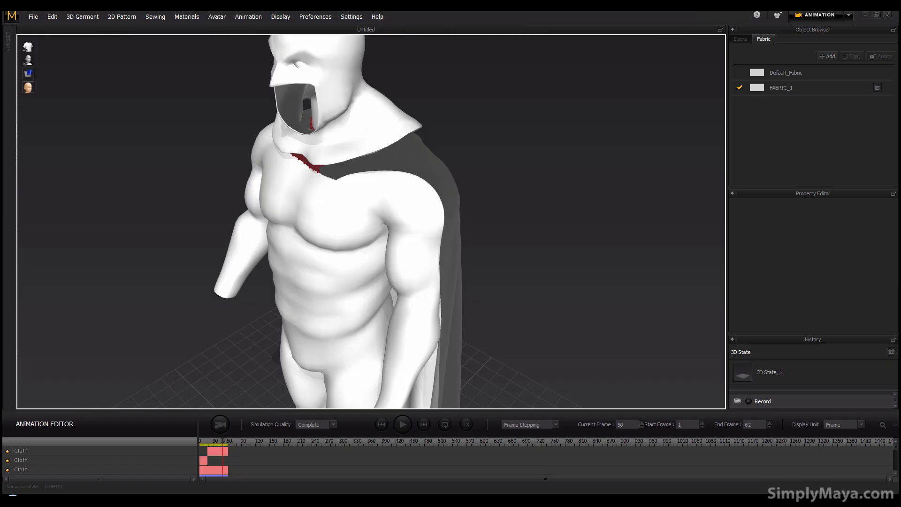
- Switch back to Marvelous Designer and return to Simulation mode with the whole caped figure in view
scroll(420, 167, down, 5)
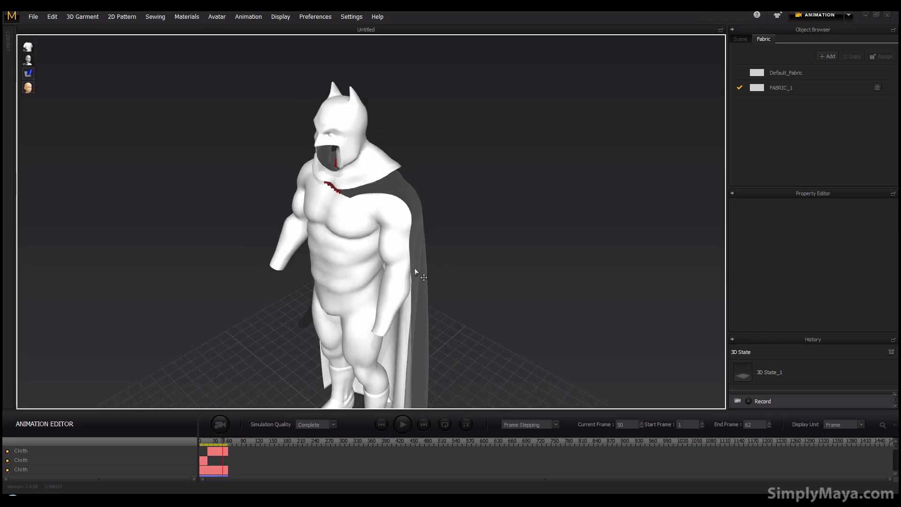
click(817, 21)
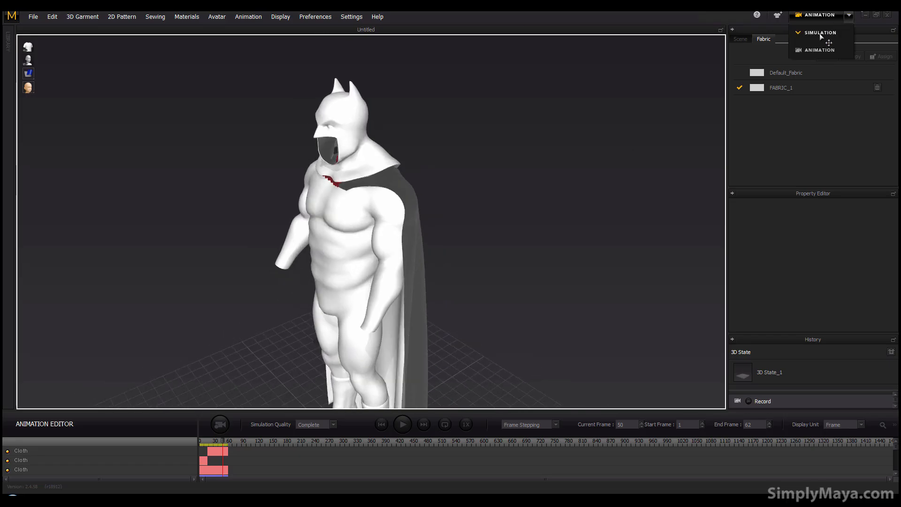
click(818, 34)
alt+middle_drag(333, 300, 336, 240)
alt+right_drag(335, 240, 300, 246)
alt+drag(300, 246, 279, 226)
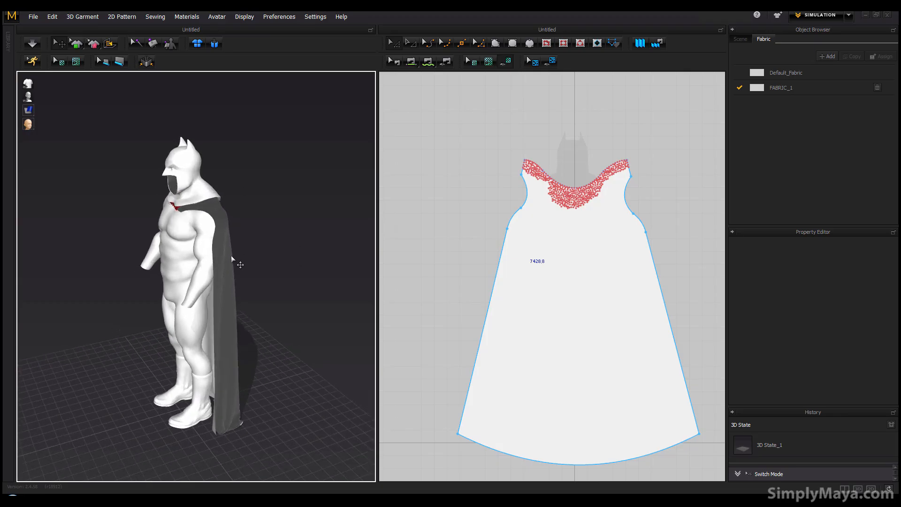
- Examine the cape pattern's properties, the physical settings of FABRIC_1, and the back of the draped cape
alt+middle_drag(509, 249, 493, 224)
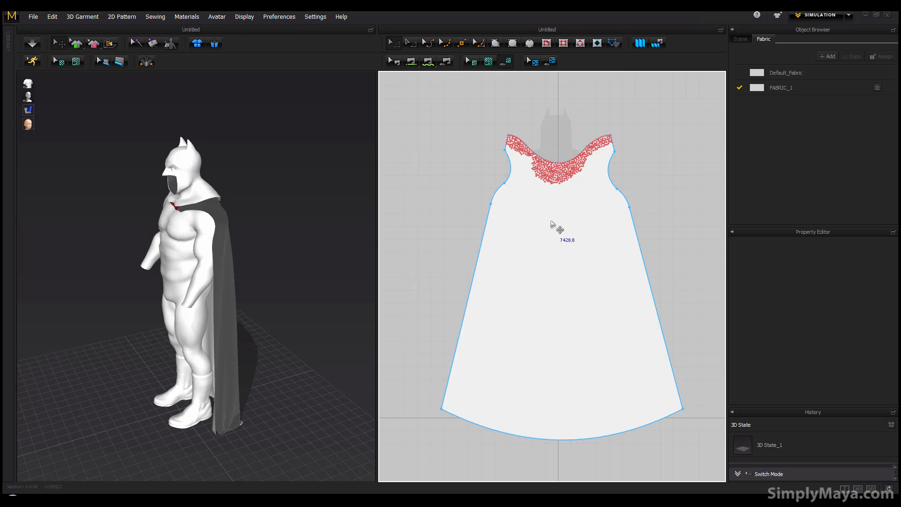
click(551, 225)
scroll(895, 308, up, 3)
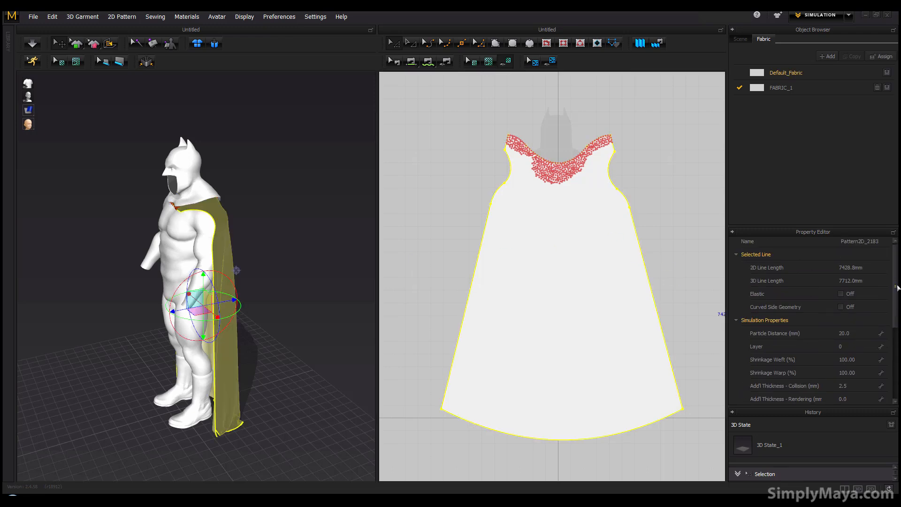
click(787, 87)
right_drag(303, 249, 156, 277)
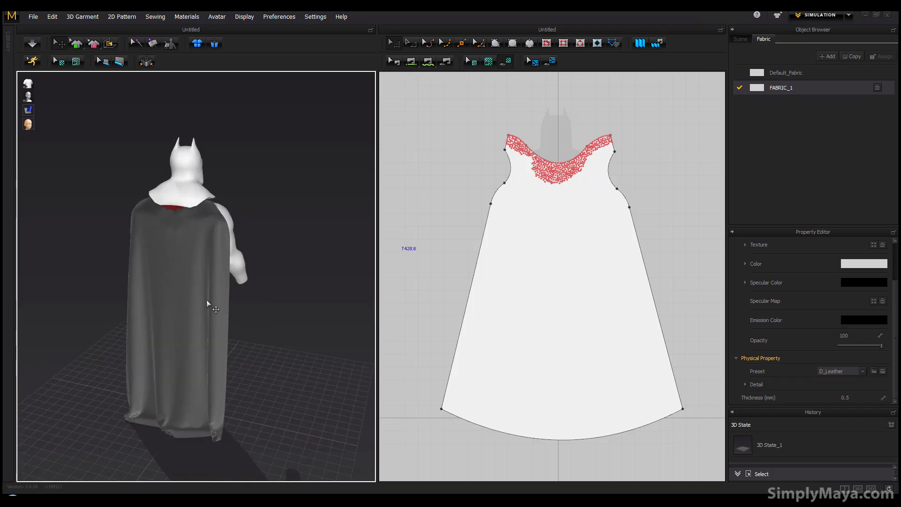
right_drag(153, 220, 214, 310)
right_drag(209, 386, 152, 379)
- Select the cape pattern and assign FABRIC_1 as its fabric
click(607, 207)
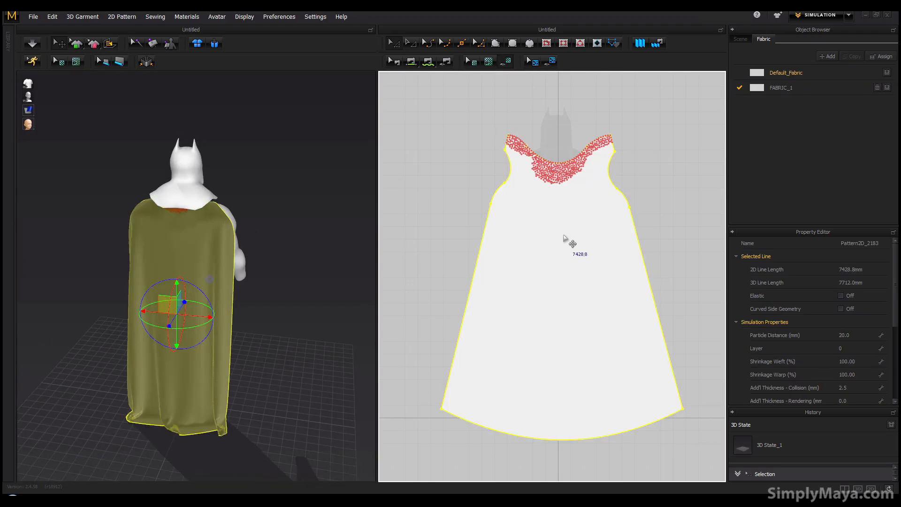
drag(896, 285, 896, 311)
scroll(814, 332, down, 6)
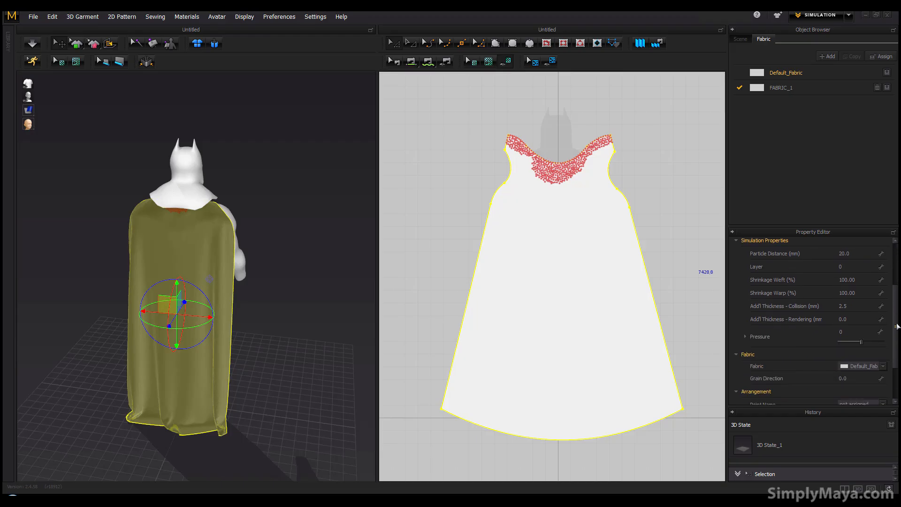
click(863, 306)
click(856, 317)
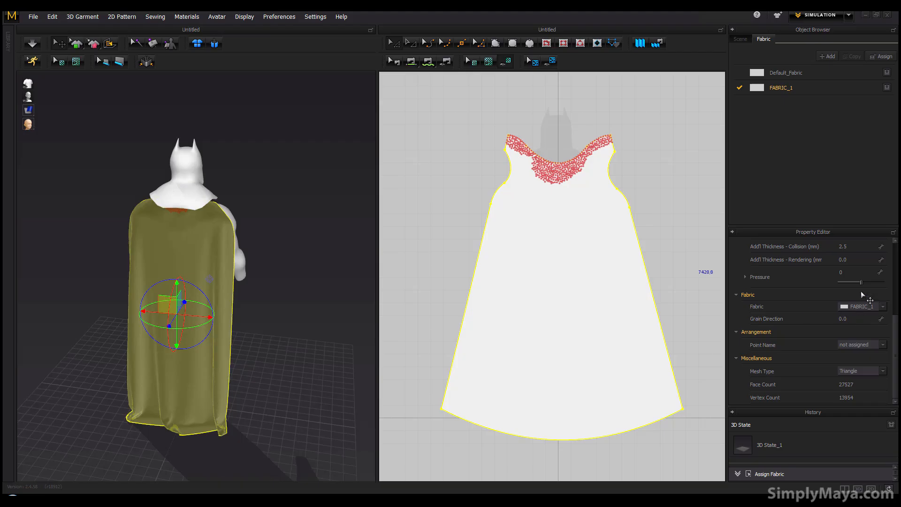
- Run the simulation and pull the cape's lower hem outward to spread the folds away from the legs
click(31, 43)
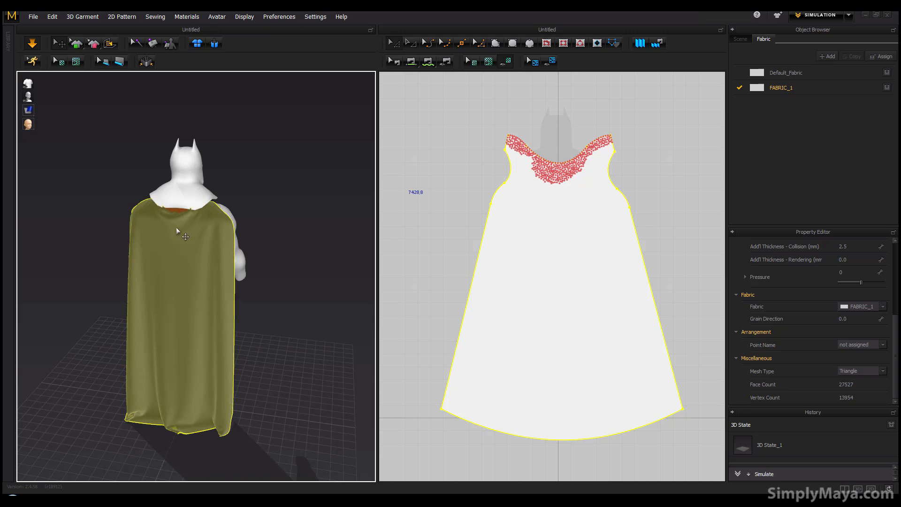
right_drag(165, 263, 200, 257)
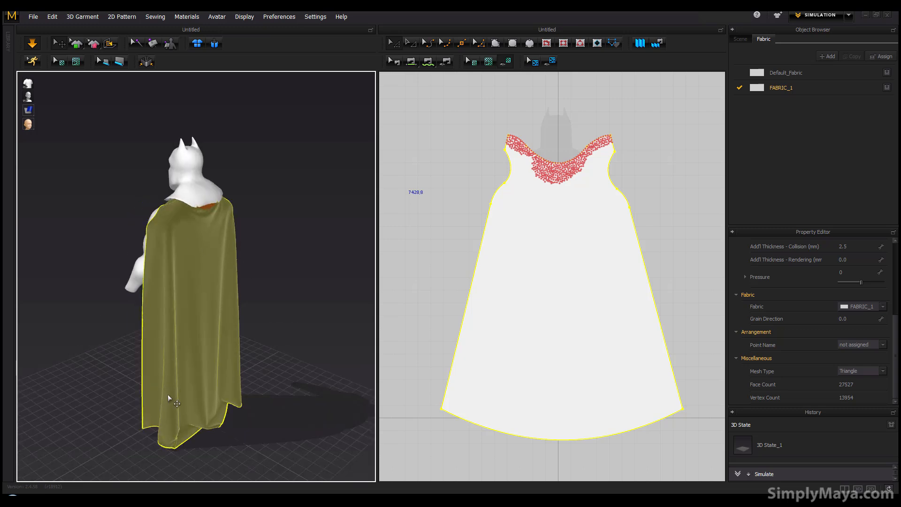
right_drag(168, 398, 417, 315)
click(300, 316)
right_drag(319, 334, 287, 270)
click(235, 387)
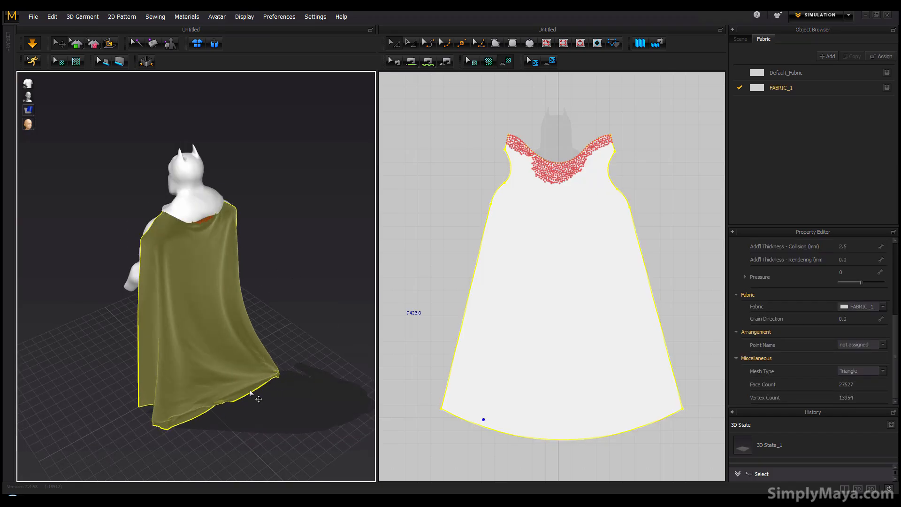
drag(221, 412, 232, 442)
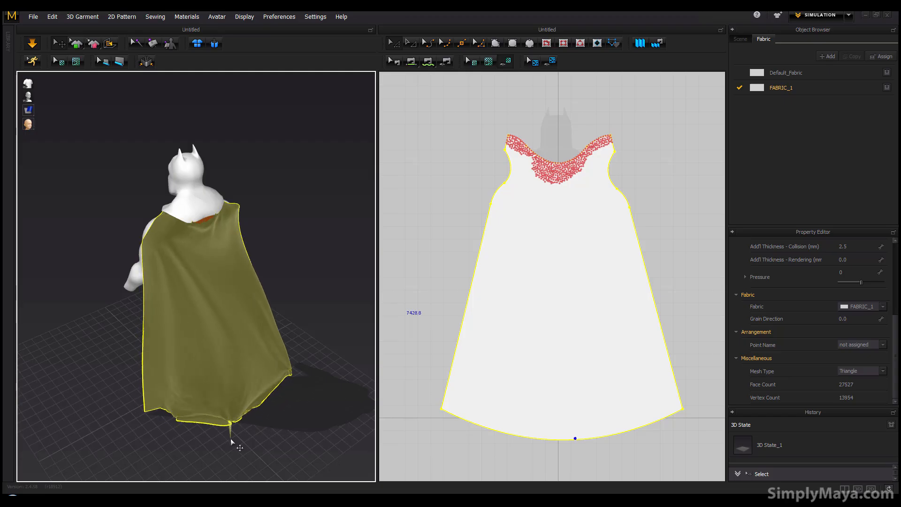
right_drag(241, 424, 259, 415)
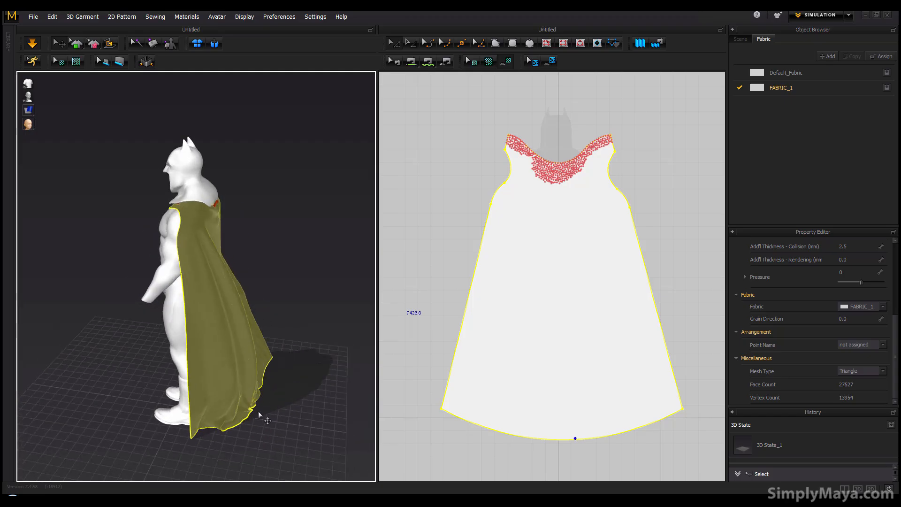
mouse_move(252, 440)
mouse_down()
mouse_move(252, 453)
mouse_move(261, 451)
mouse_up()
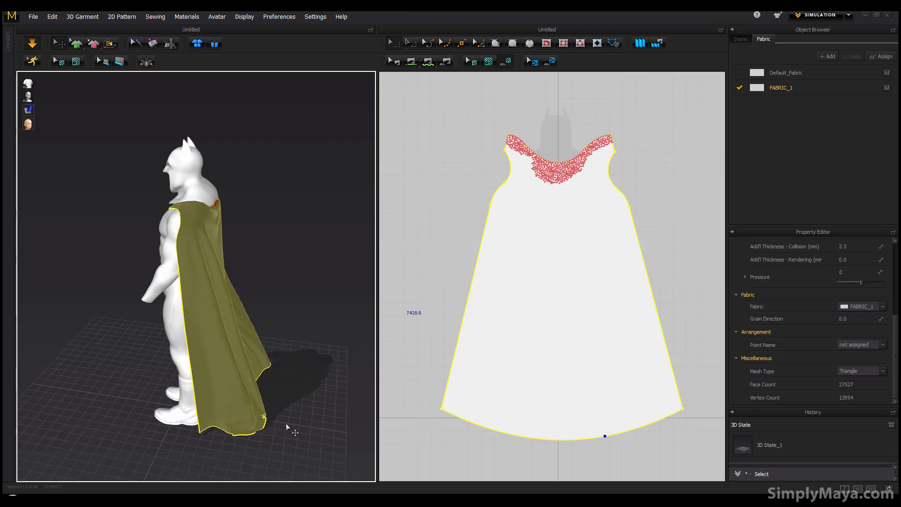
right_drag(286, 426, 285, 415)
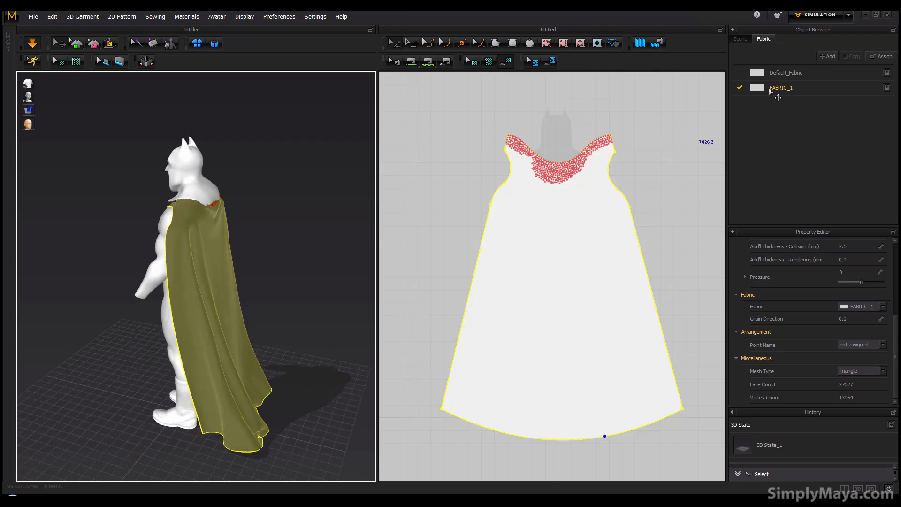
- Let the cape settle behind the avatar, then stop the simulation and check its drape from the back
click(586, 287)
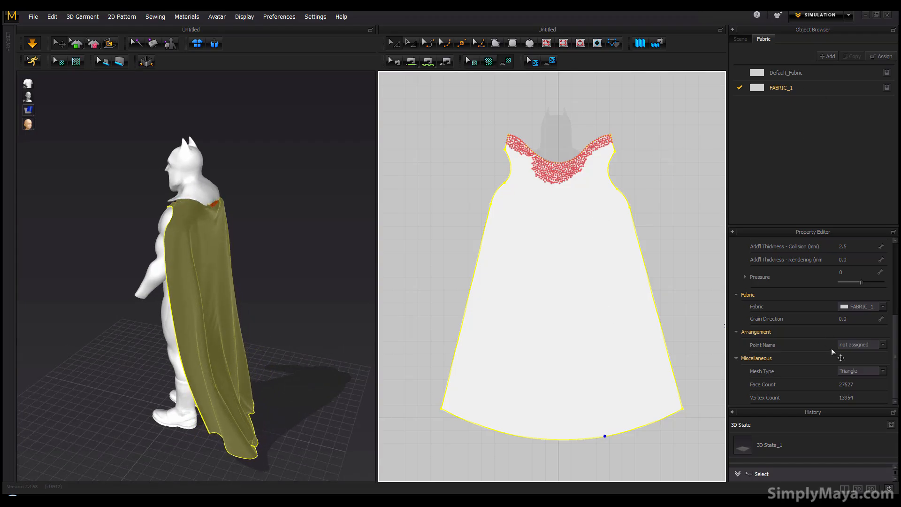
scroll(896, 322, up, 3)
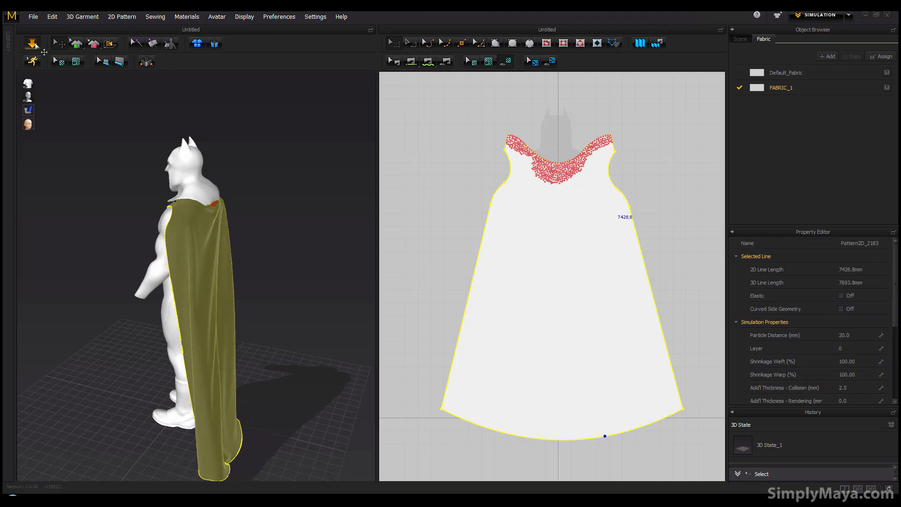
right_drag(66, 88, 145, 237)
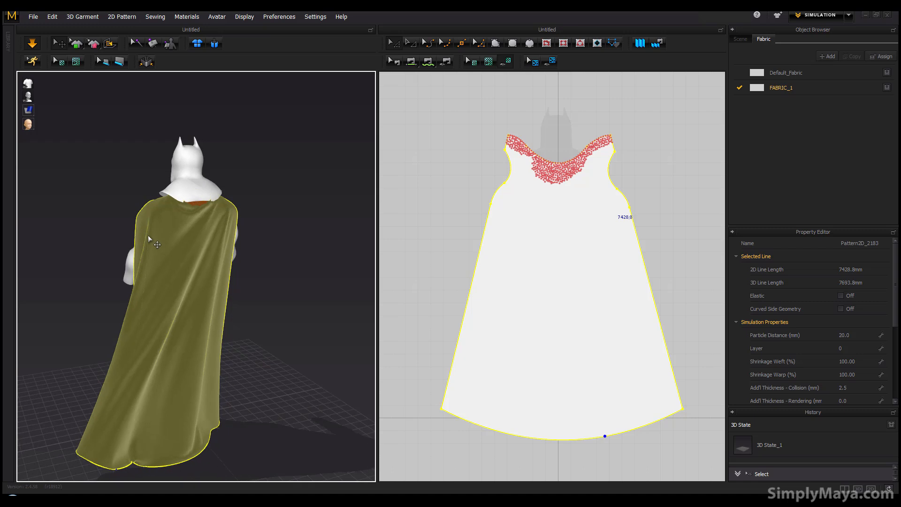
click(36, 49)
right_drag(251, 270, 225, 167)
right_drag(246, 215, 224, 238)
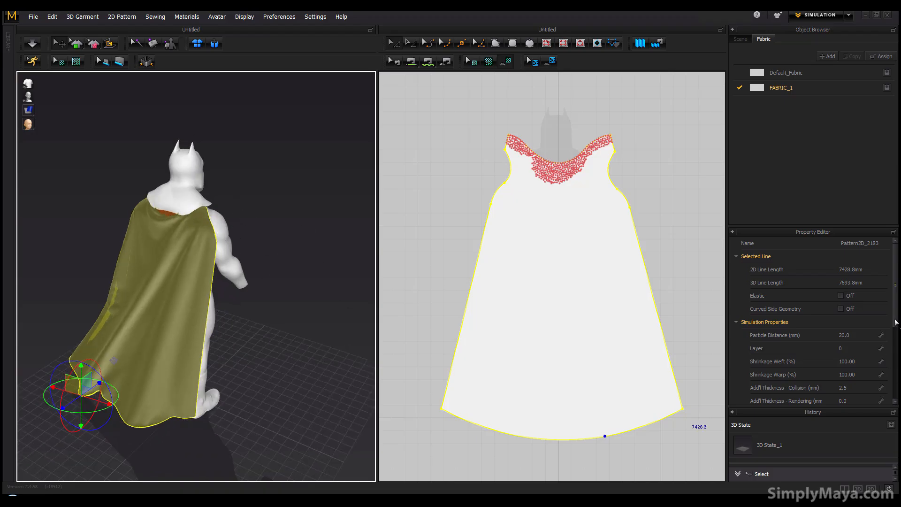
- Examine the cape pattern's properties, the scene's object list, and the cape's drape and neckline beneath the cowl from behind
drag(895, 323, 895, 327)
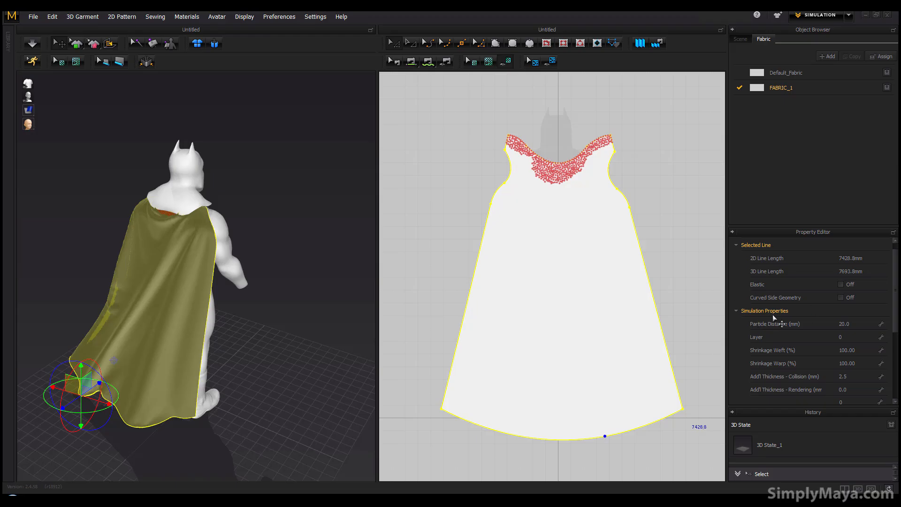
click(740, 39)
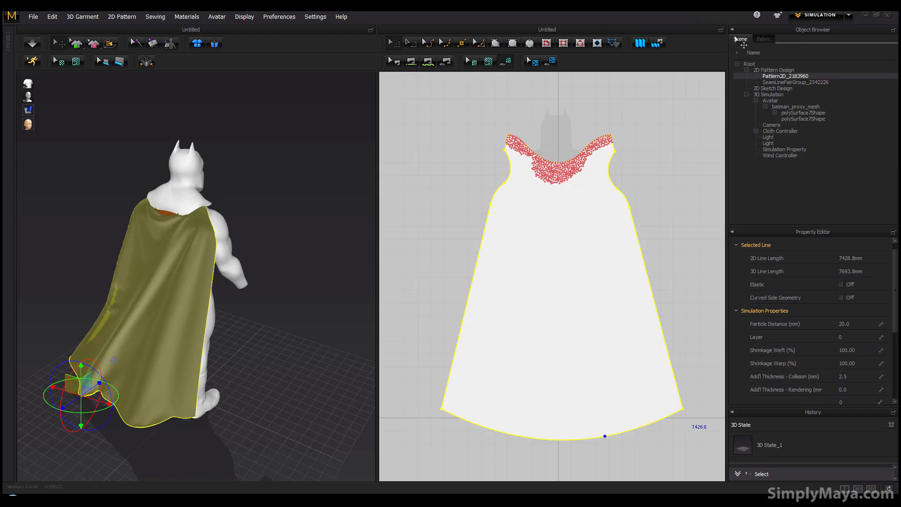
click(679, 203)
click(547, 303)
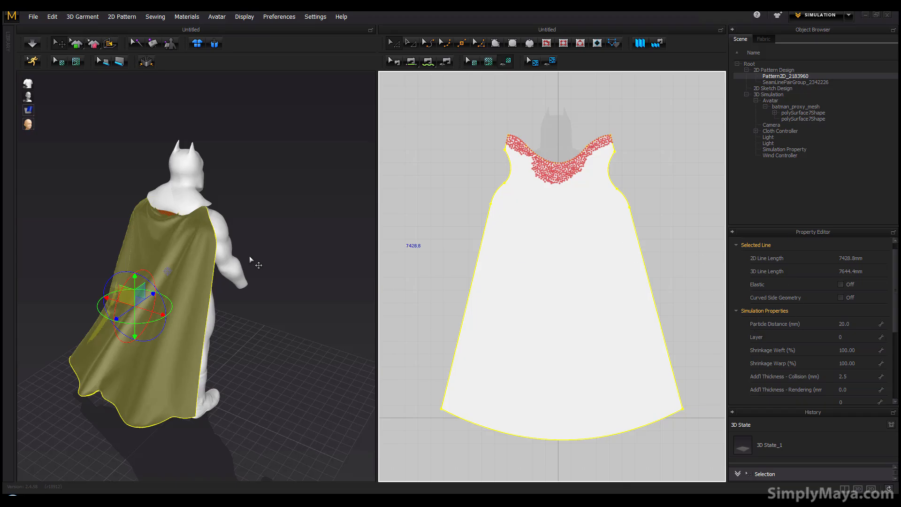
right_drag(250, 257, 229, 271)
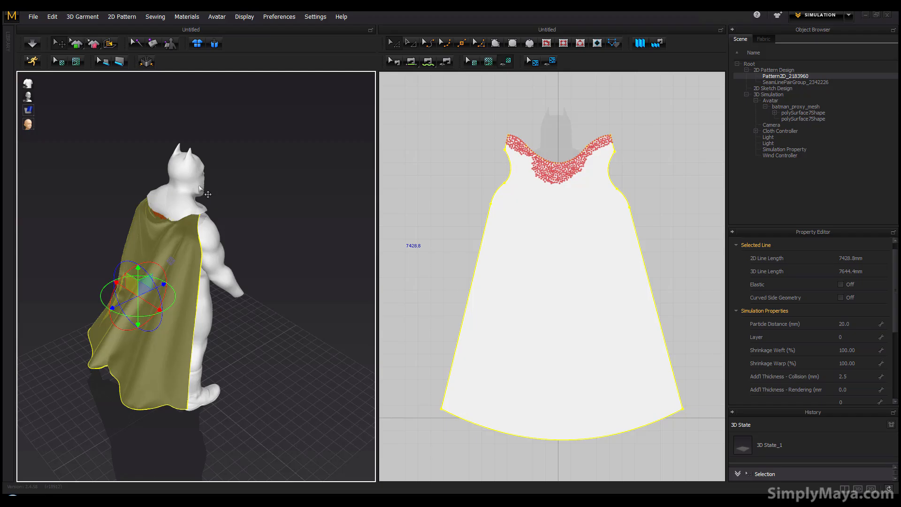
right_drag(196, 327, 244, 314)
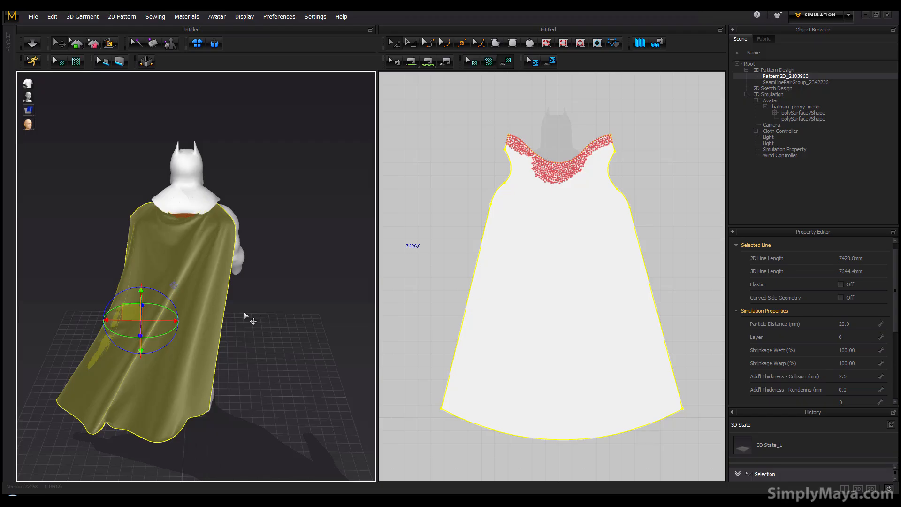
scroll(245, 314, up, 10)
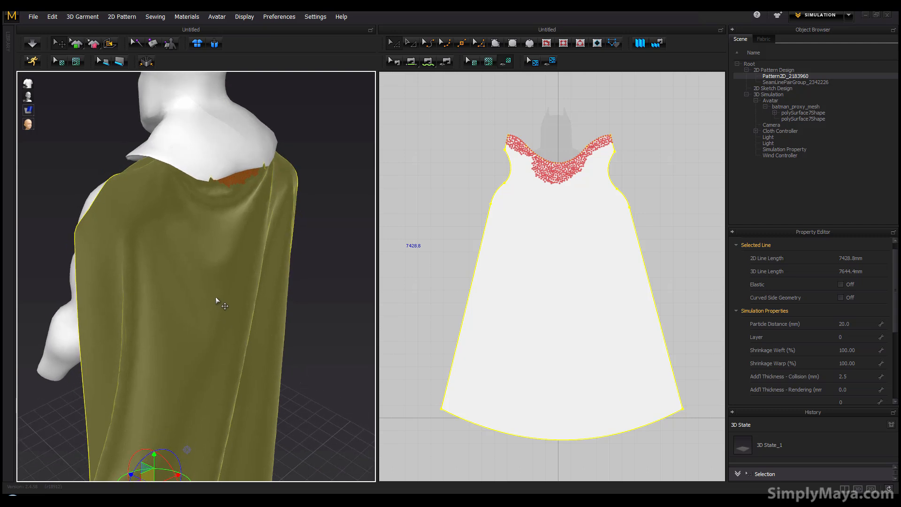
right_drag(195, 171, 116, 214)
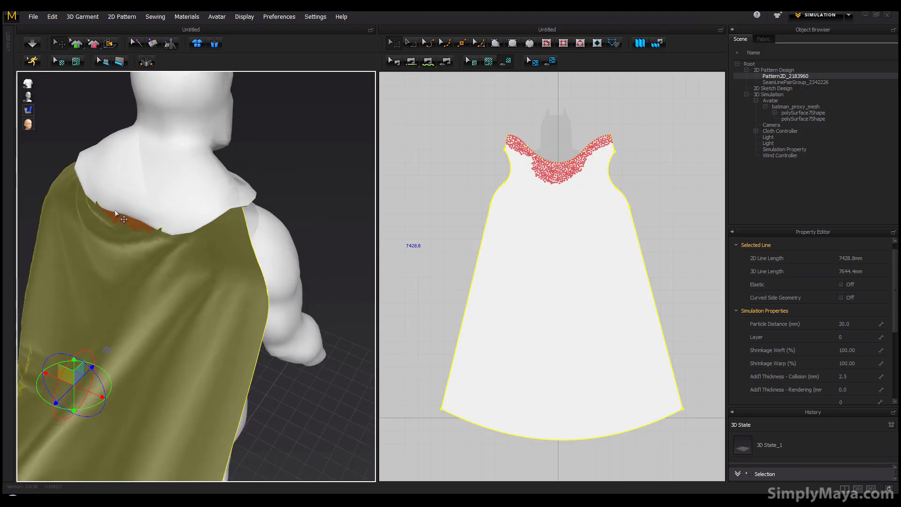
right_drag(222, 226, 240, 227)
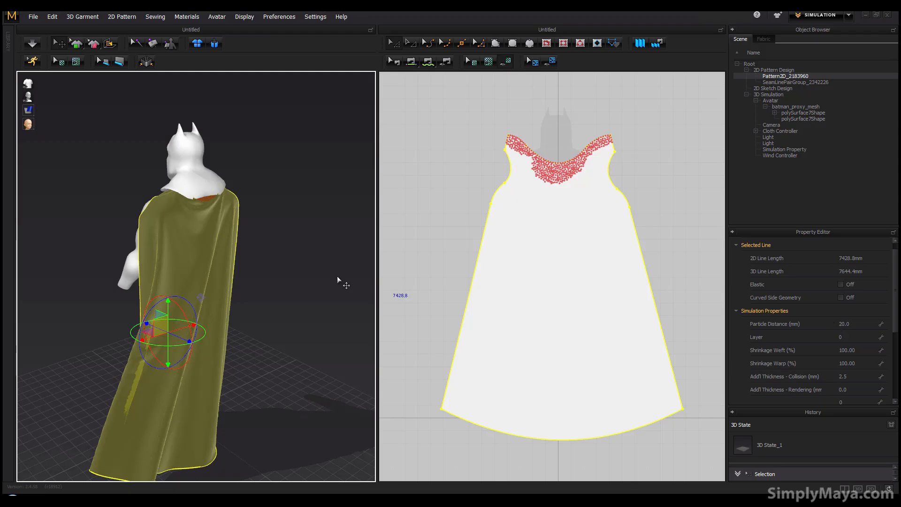
right_drag(188, 266, 295, 258)
- Select the scene's Wind Controller and activate its wind with the Planar type
click(780, 155)
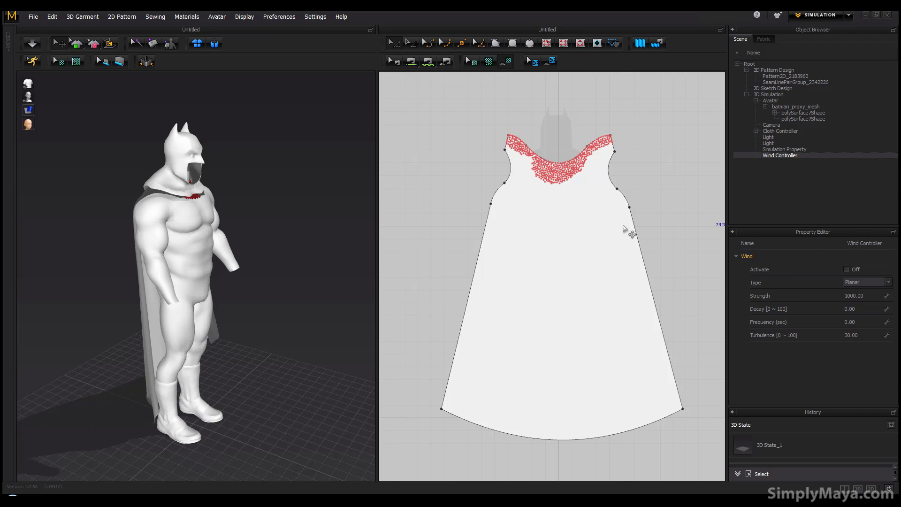
right_drag(322, 232, 308, 277)
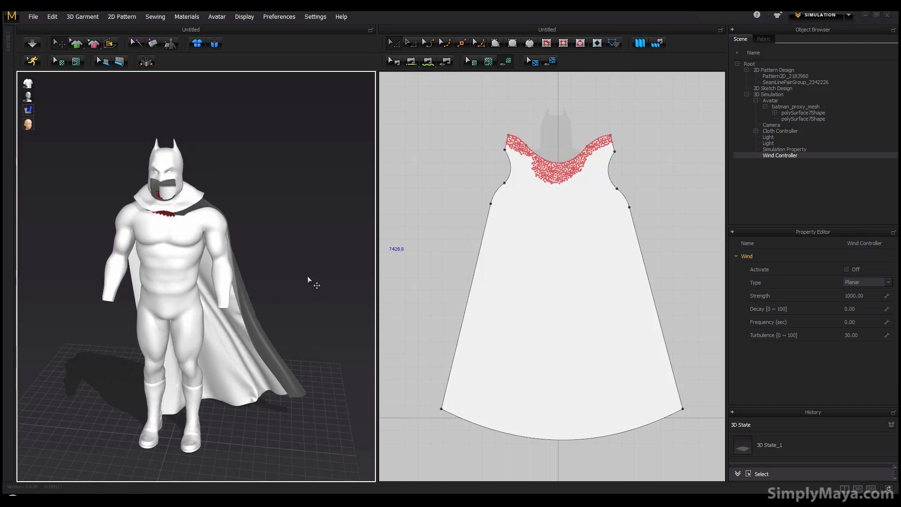
mouse_move(305, 242)
right_down()
mouse_move(304, 195)
mouse_move(289, 244)
right_up()
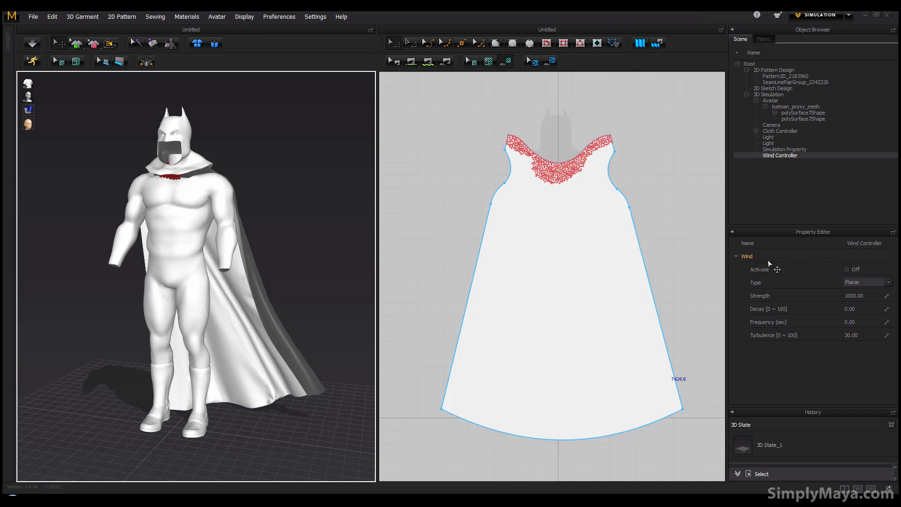
click(846, 268)
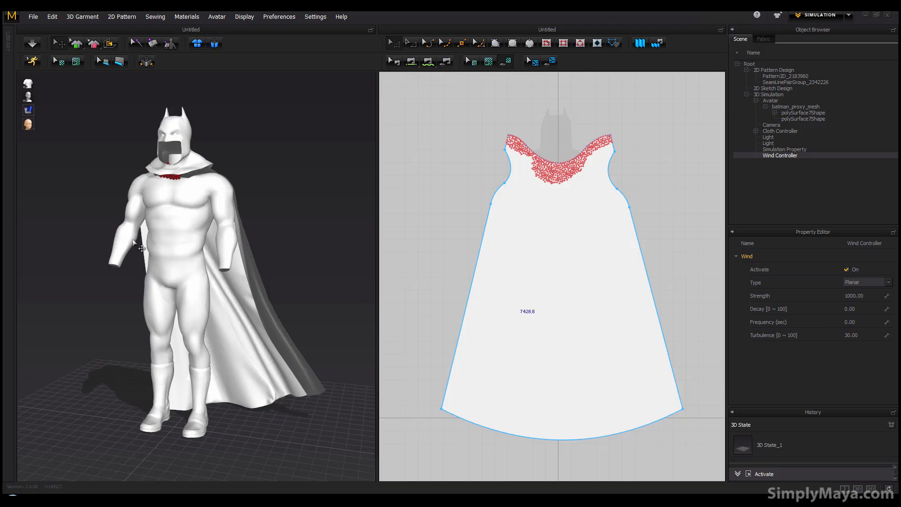
click(66, 229)
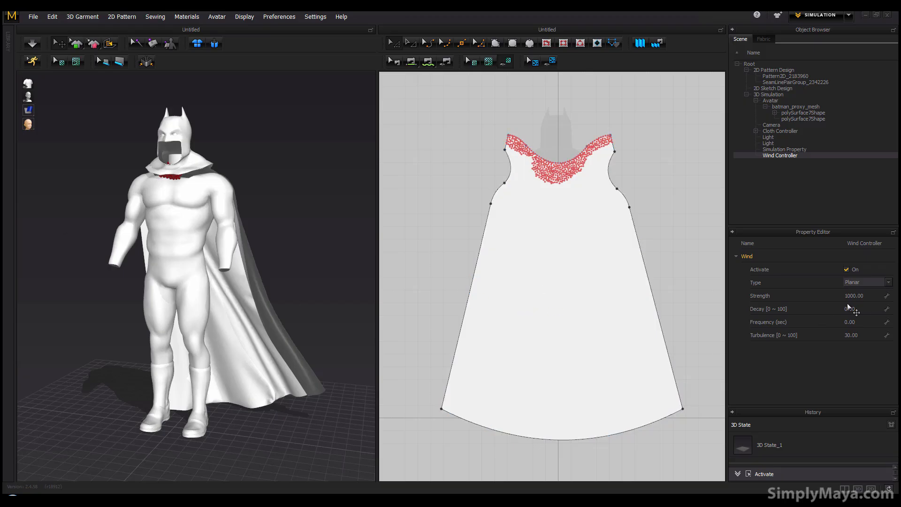
click(874, 284)
click(873, 283)
click(295, 336)
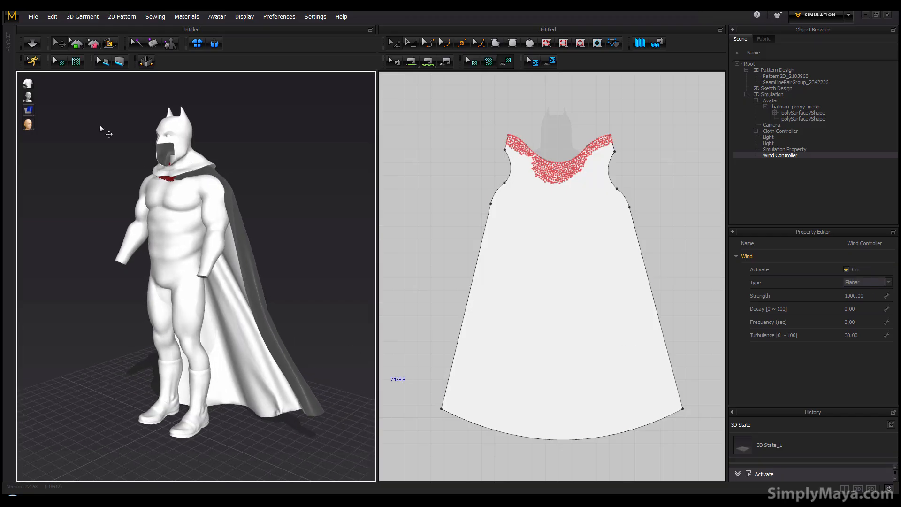
- Run the simulation with the wind active and check the billowing cape from the side, back and front
click(33, 45)
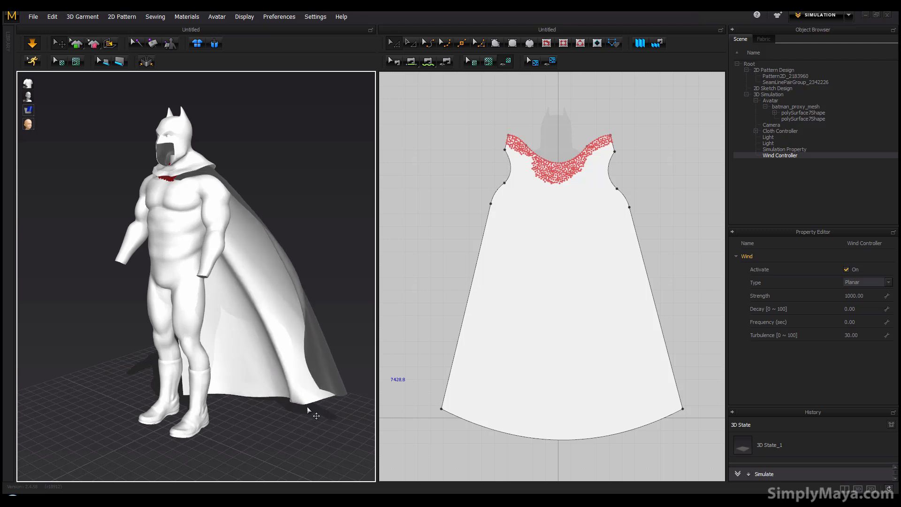
right_drag(299, 404, 206, 418)
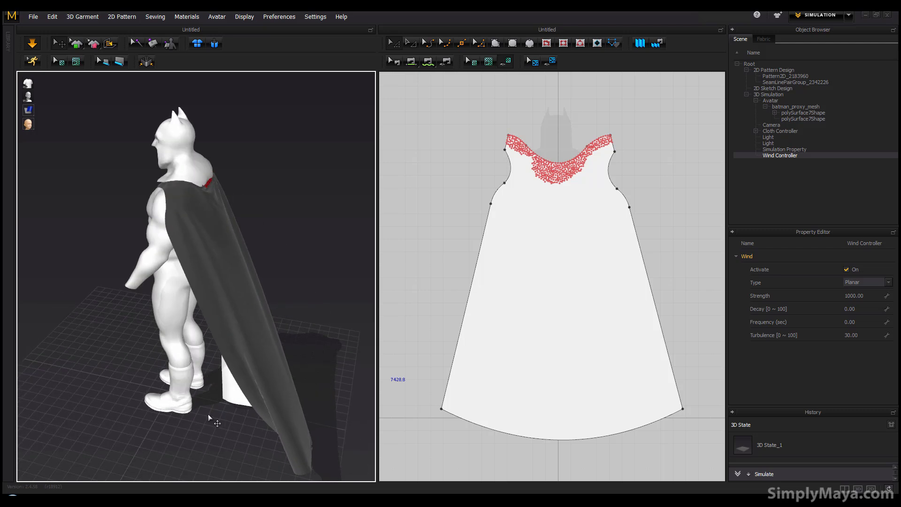
right_drag(166, 366, 146, 374)
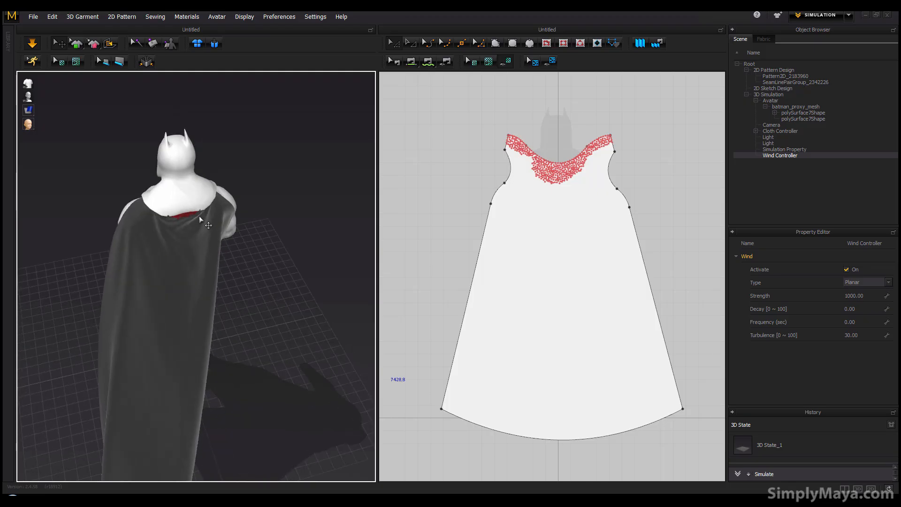
right_drag(185, 236, 266, 229)
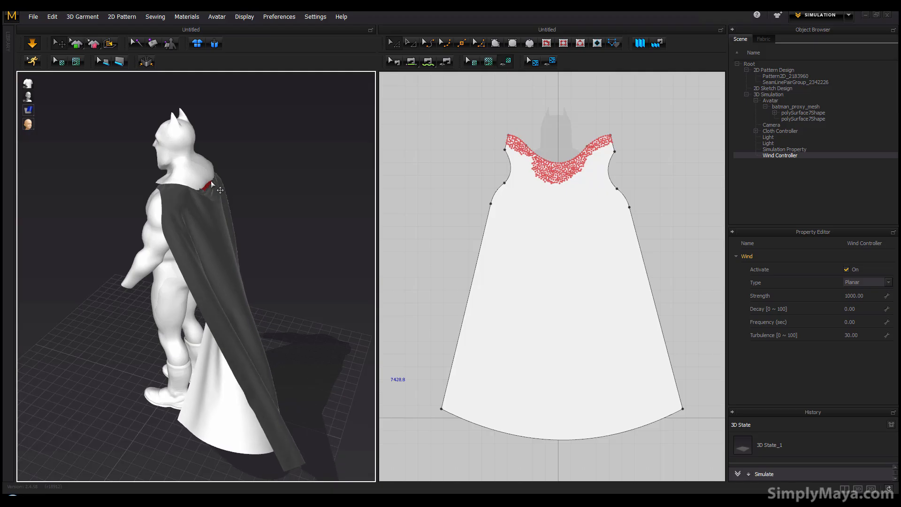
right_drag(255, 198, 229, 182)
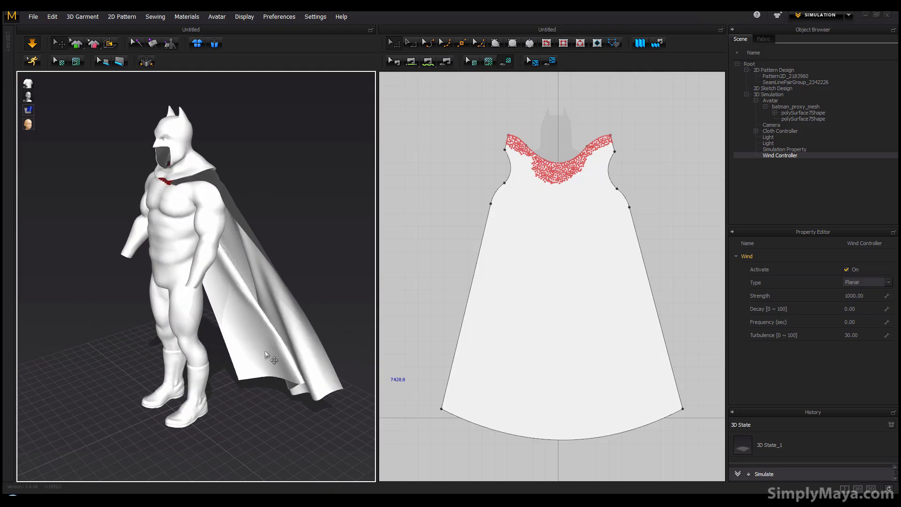
right_drag(276, 300, 355, 362)
right_drag(238, 347, 257, 347)
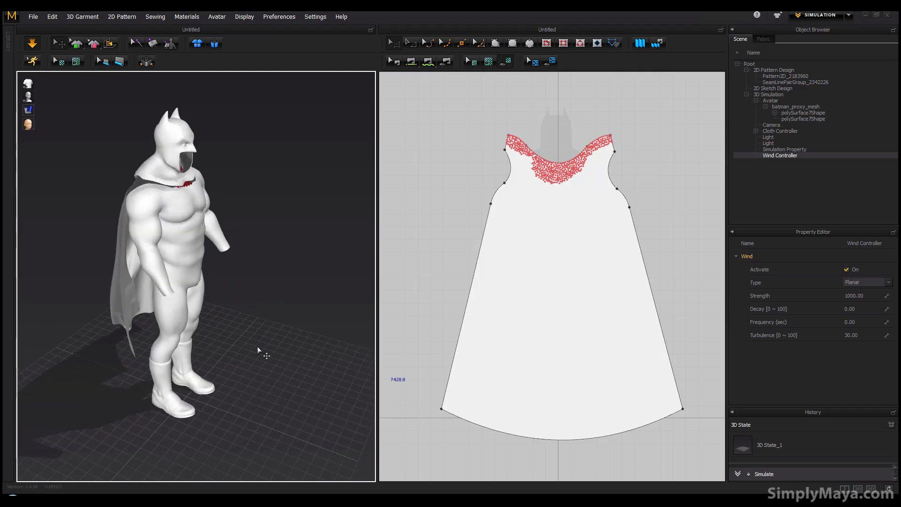
mouse_move(257, 347)
right_down()
mouse_move(251, 283)
mouse_move(203, 342)
mouse_move(255, 339)
right_up()
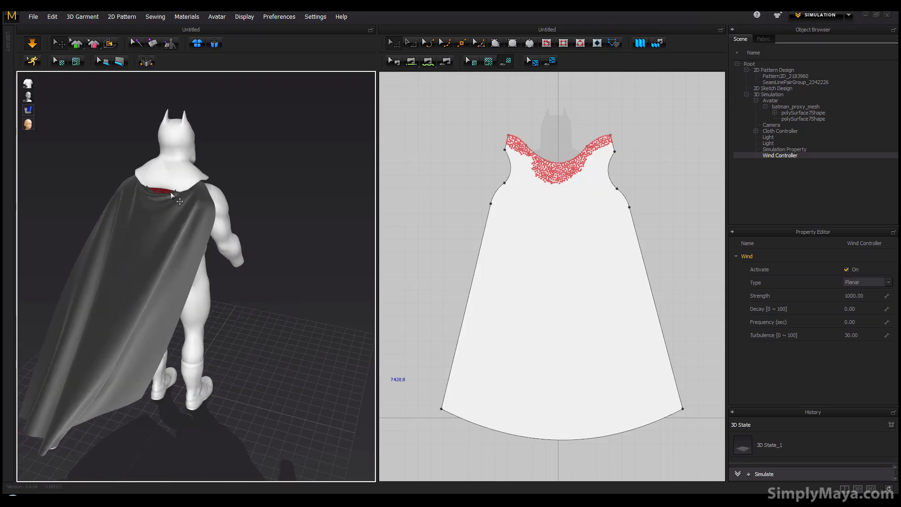
- Inspect the pinned neckline up close beneath the cowl at the back and at the chest while the wind blows
right_drag(129, 175, 148, 200)
scroll(228, 218, up, 10)
scroll(103, 225, down, 8)
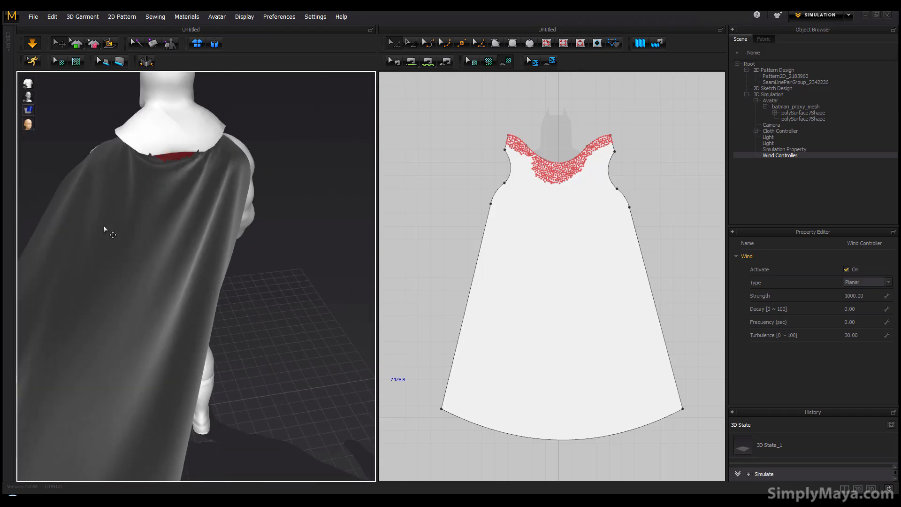
scroll(141, 282, down, 5)
scroll(161, 291, up, 10)
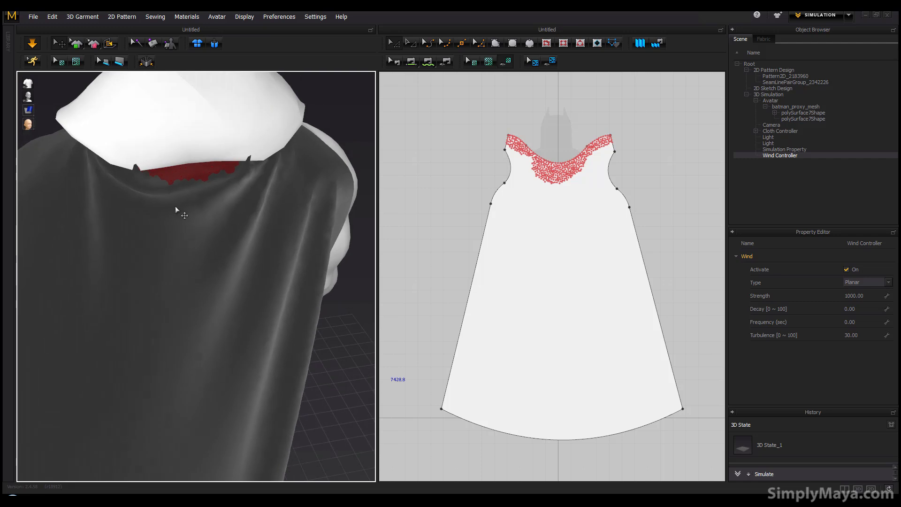
right_drag(257, 175, 185, 213)
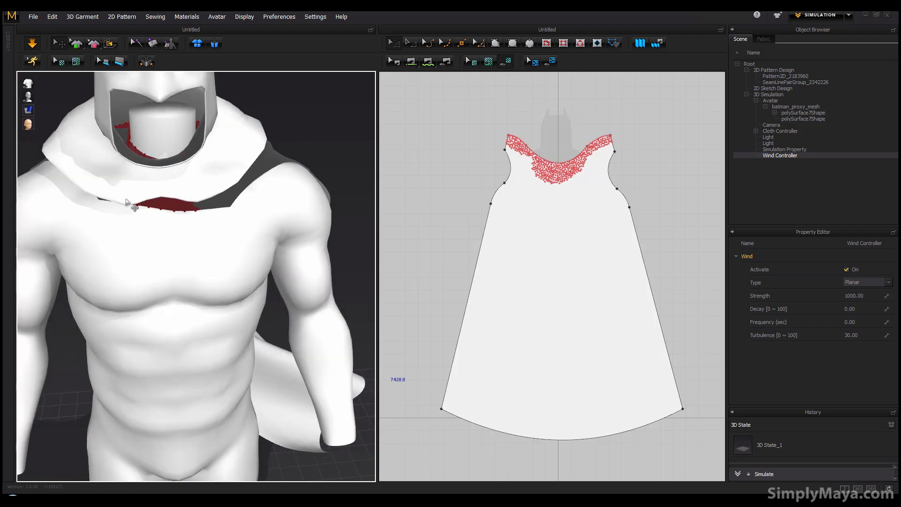
middle_drag(195, 188, 232, 280)
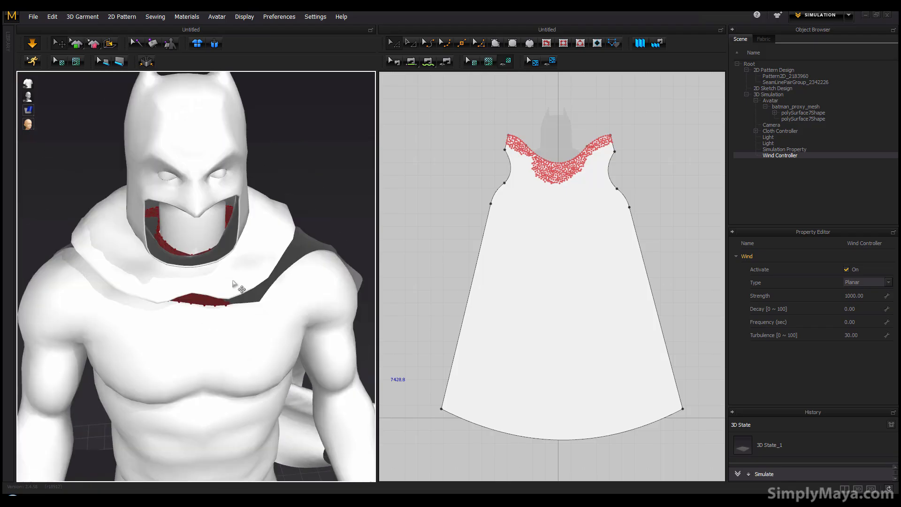
- Bring the whole figure back into view and examine the windblown cape from behind
scroll(188, 282, down, 5)
scroll(168, 283, down, 4)
right_drag(168, 283, 304, 278)
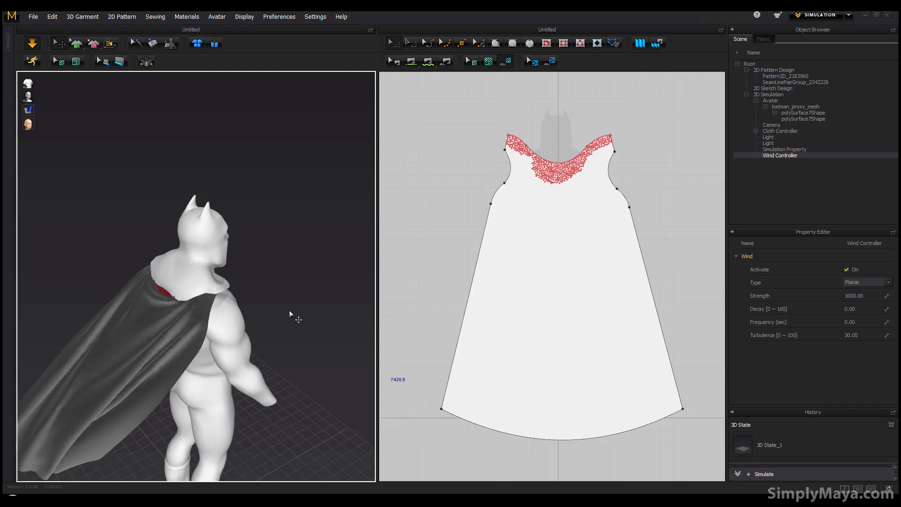
scroll(262, 308, down, 2)
middle_drag(242, 307, 244, 280)
right_drag(245, 281, 254, 266)
middle_drag(236, 319, 246, 292)
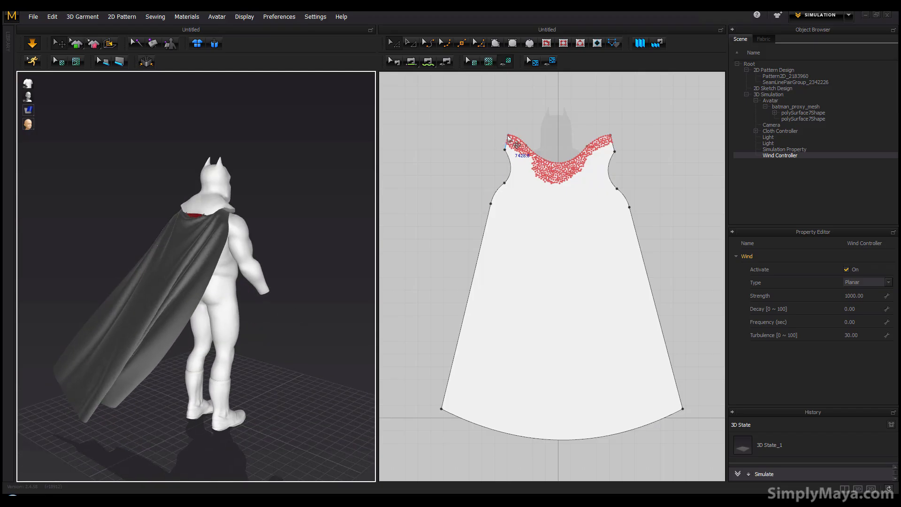
right_drag(286, 316, 306, 314)
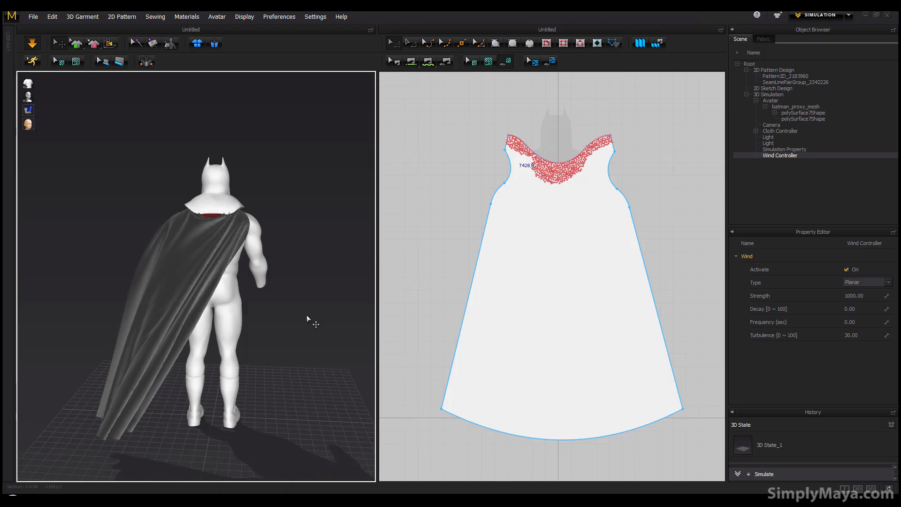
right_drag(241, 356, 316, 363)
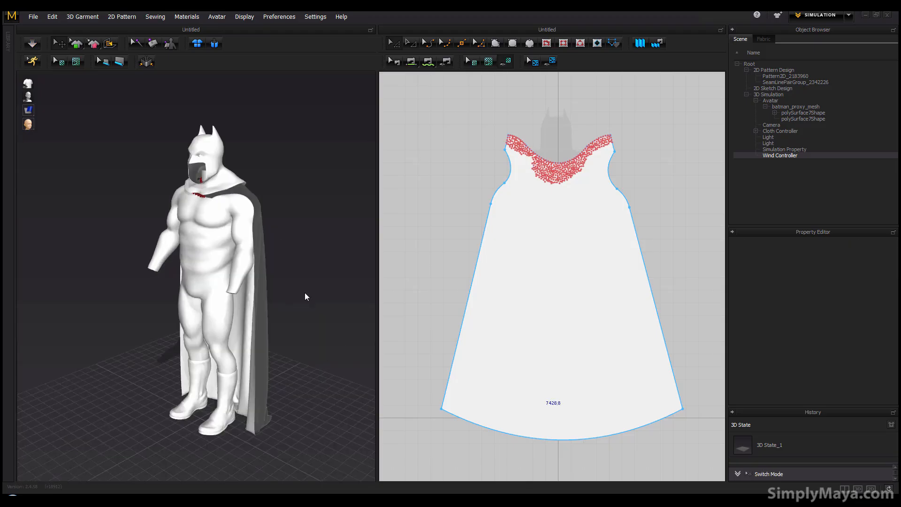
- Examine the hanging cape from the side and its collar and front edges up close
right_drag(305, 294, 281, 257)
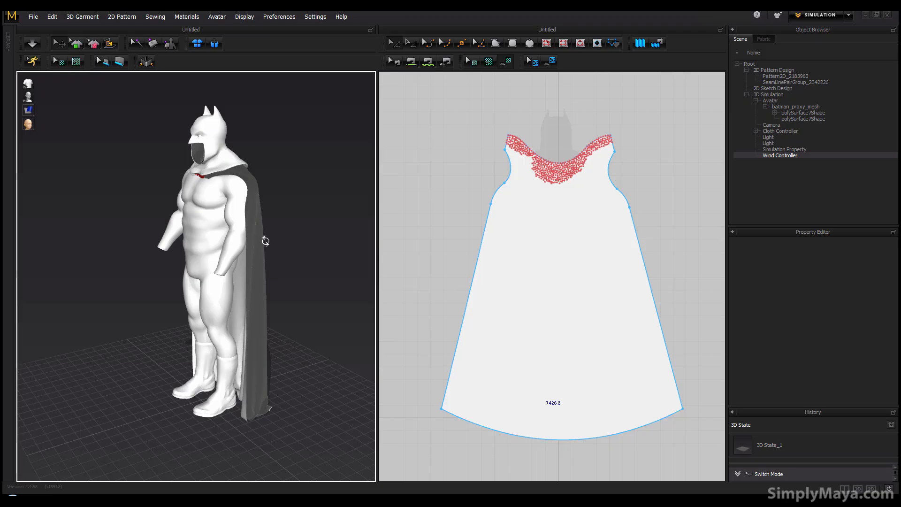
middle_drag(265, 240, 256, 264)
scroll(256, 264, up, 5)
right_drag(256, 277, 292, 324)
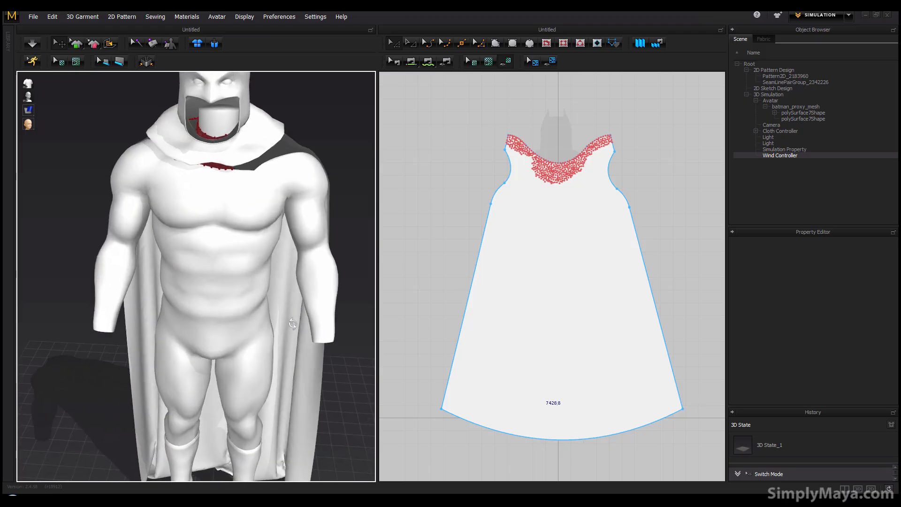
- Examine the hanging cape on the whole figure from both sides and the front
right_drag(229, 342, 148, 308)
scroll(192, 307, down, 5)
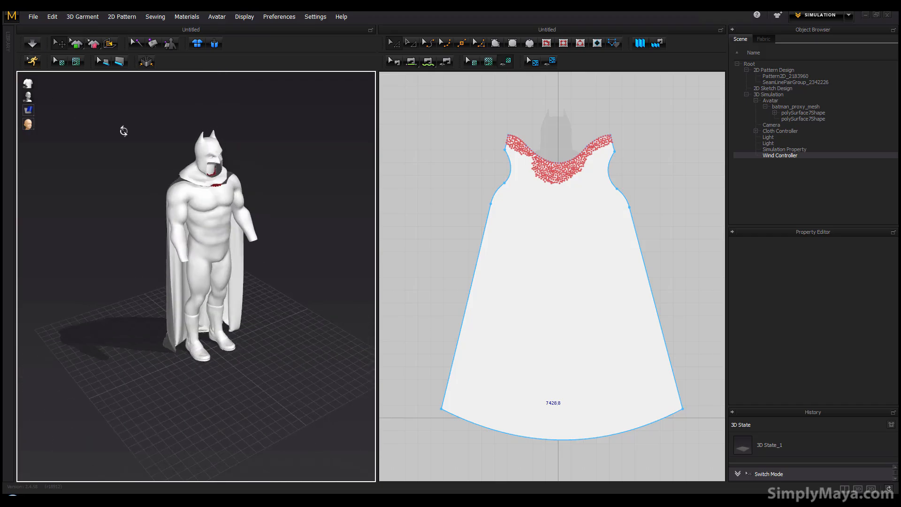
right_drag(226, 273, 179, 269)
right_drag(268, 183, 195, 322)
scroll(216, 230, up, 2)
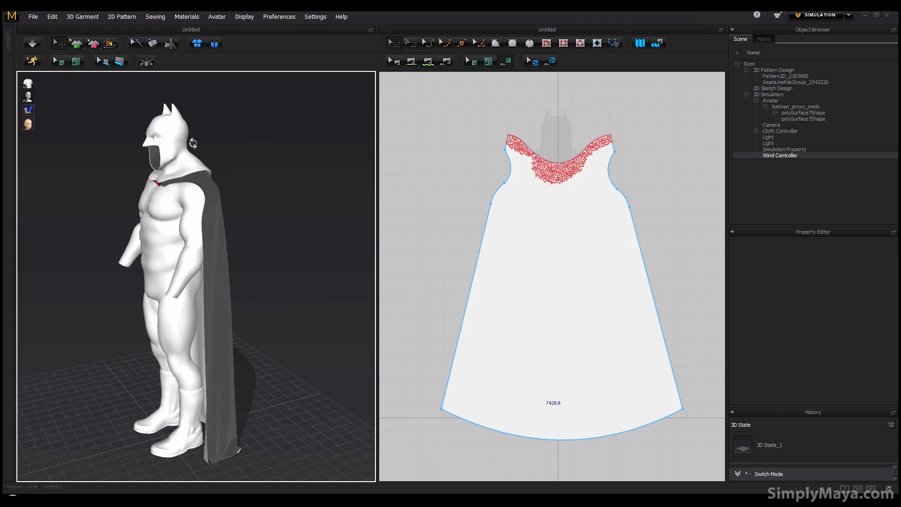
mouse_move(221, 171)
right_down()
mouse_move(212, 182)
mouse_move(181, 144)
right_up()
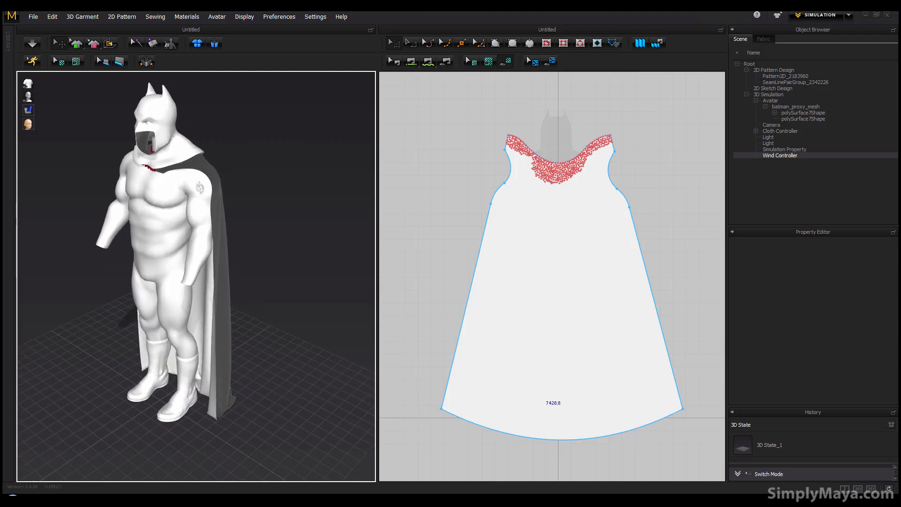
right_drag(200, 187, 188, 139)
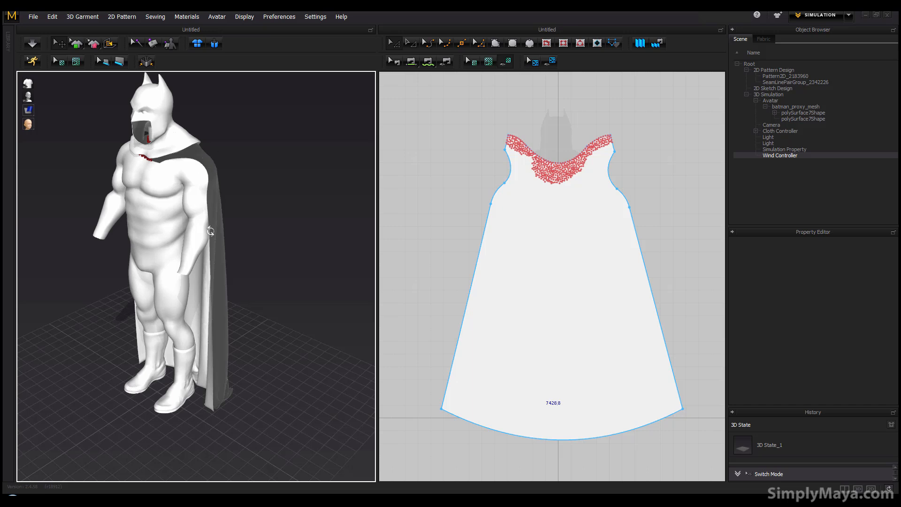
right_drag(148, 354, 203, 347)
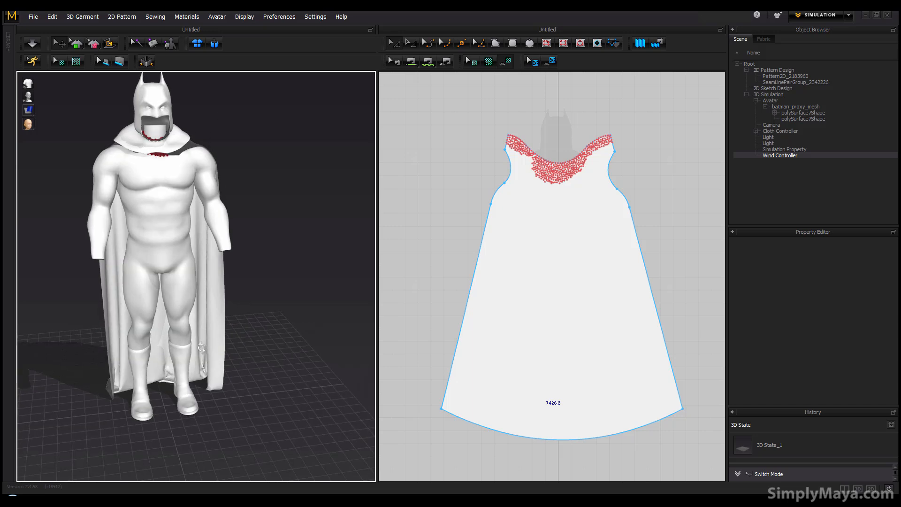
right_drag(116, 341, 139, 334)
- Inspect the cape's long front edge up close beside the avatar's left leg
scroll(139, 335, up, 6)
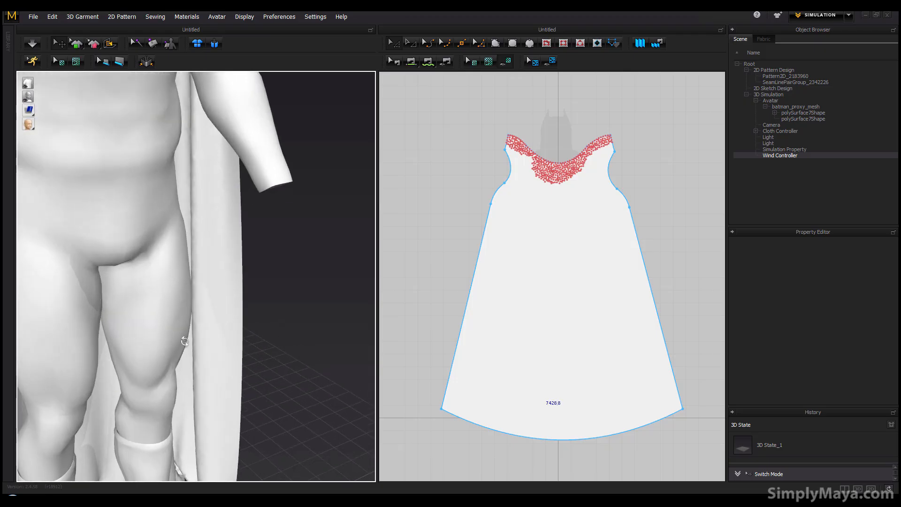
right_drag(89, 282, 229, 242)
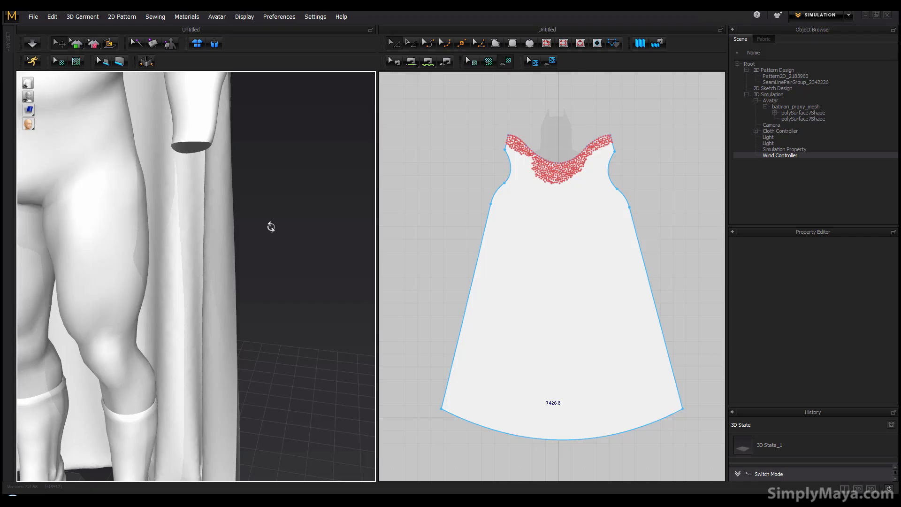
right_drag(270, 227, 274, 193)
scroll(207, 234, down, 5)
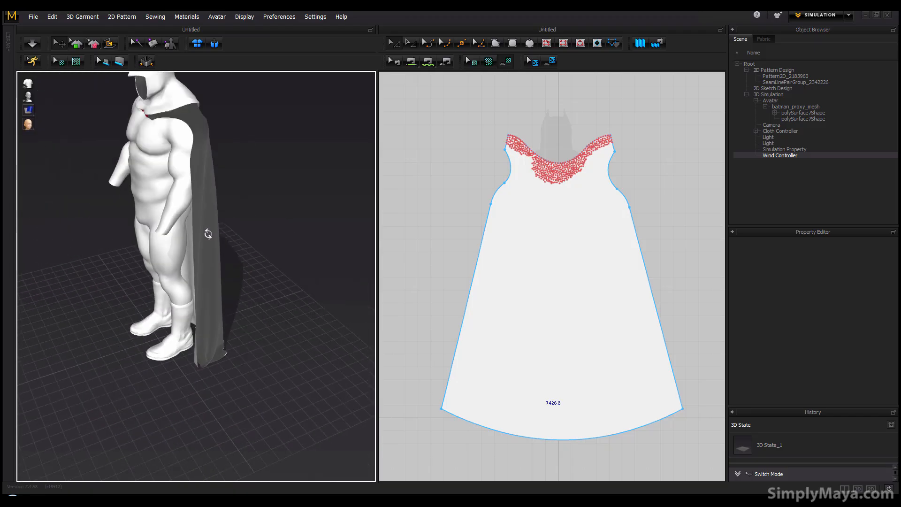
middle_drag(207, 233, 221, 262)
right_drag(221, 261, 264, 285)
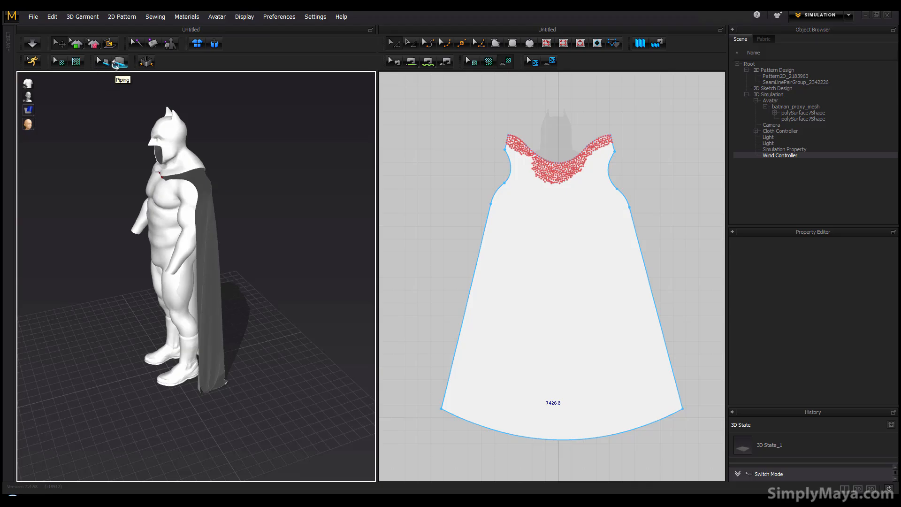
- Add piping from the chest neckline down the cape's edge on the avatar's left and along the hem to about mid-back
click(116, 64)
scroll(145, 166, up, 8)
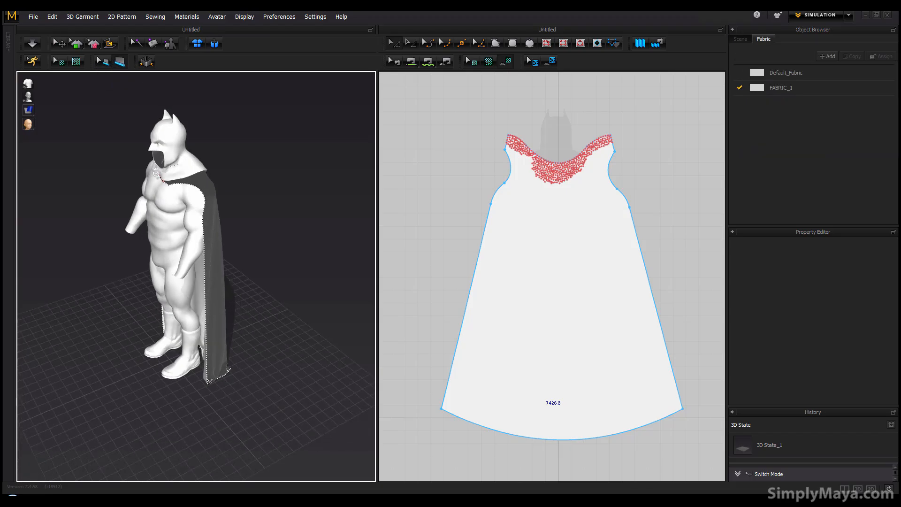
right_drag(151, 302, 167, 220)
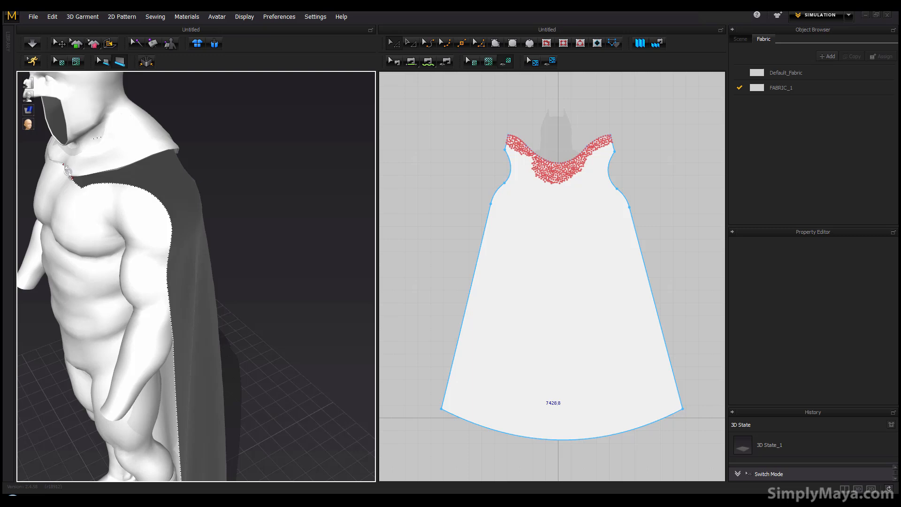
click(84, 183)
middle_drag(173, 312, 191, 65)
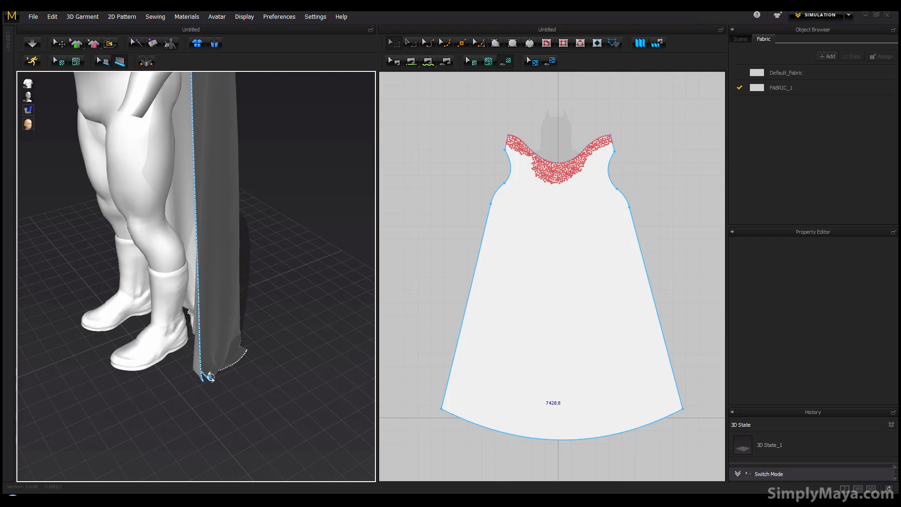
right_drag(244, 352, 148, 365)
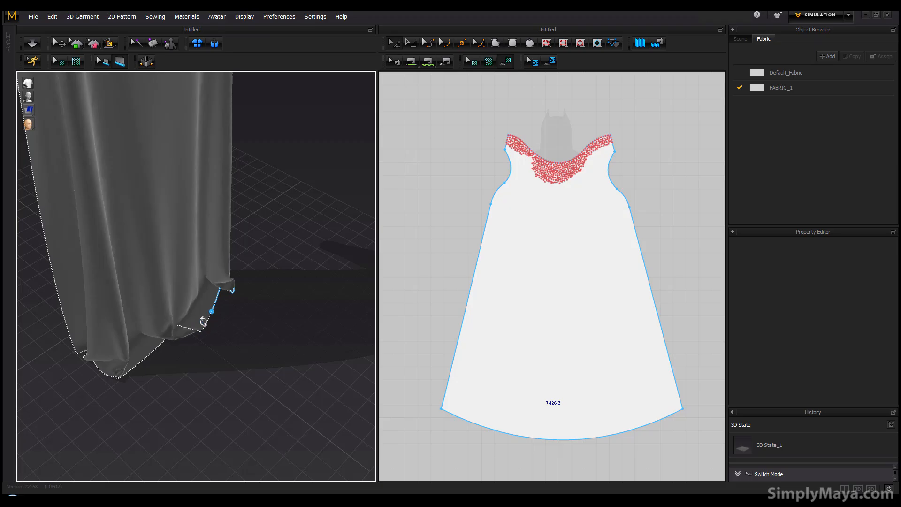
right_drag(166, 341, 197, 278)
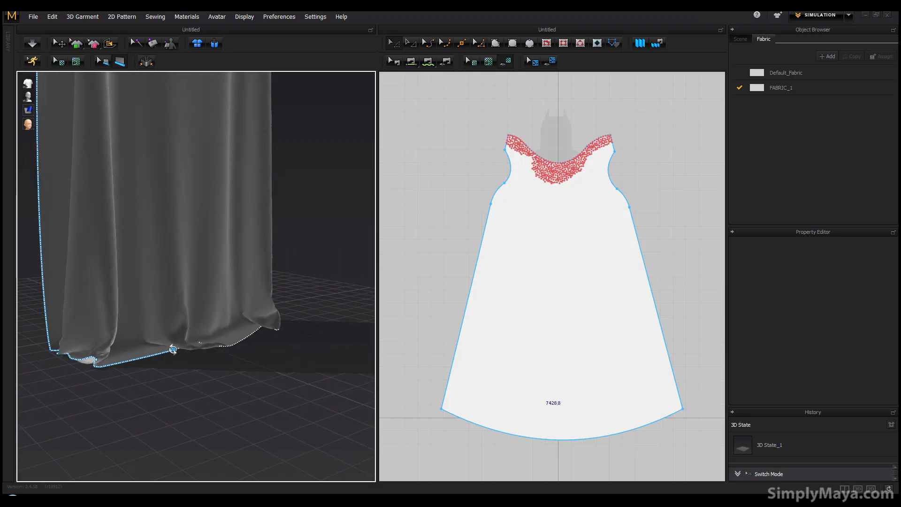
click(173, 349)
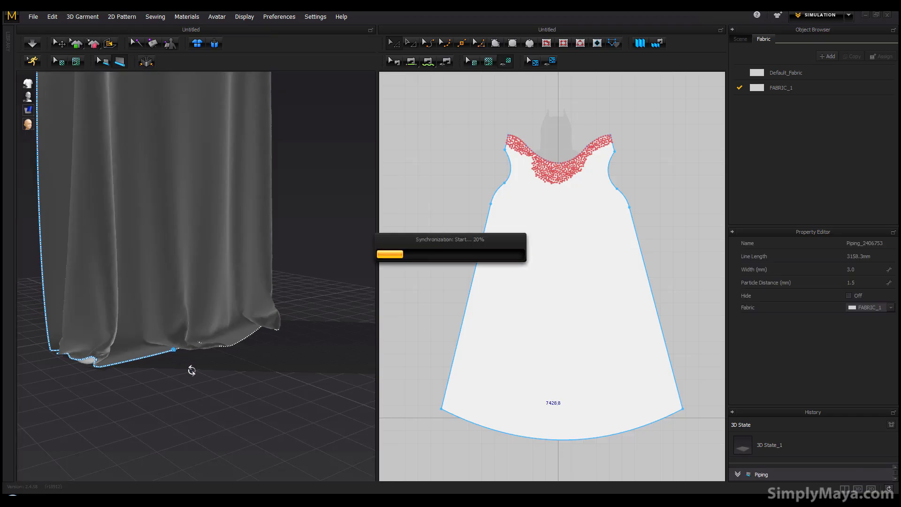
- Examine the new piping along the cape's edge up close with the selection tool active
middle_drag(71, 283, 145, 334)
scroll(193, 339, up, 5)
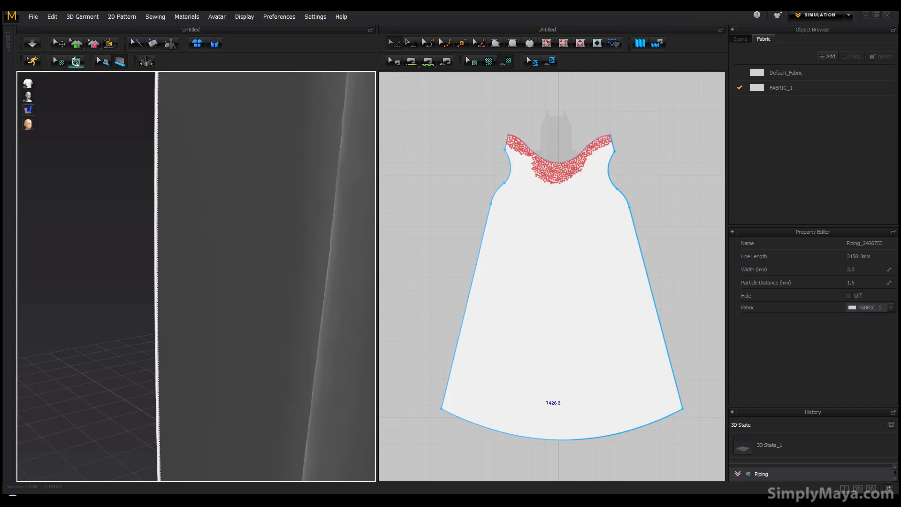
click(58, 44)
click(147, 192)
click(155, 188)
click(143, 248)
right_drag(145, 267, 209, 269)
middle_drag(209, 269, 2, 229)
right_drag(169, 265, 129, 271)
- Select the piping on the cape's edge and set its width to 15 mm
scroll(128, 272, down, 8)
scroll(188, 266, up, 6)
right_drag(183, 285, 90, 305)
scroll(182, 310, up, 6)
right_drag(178, 302, 35, 220)
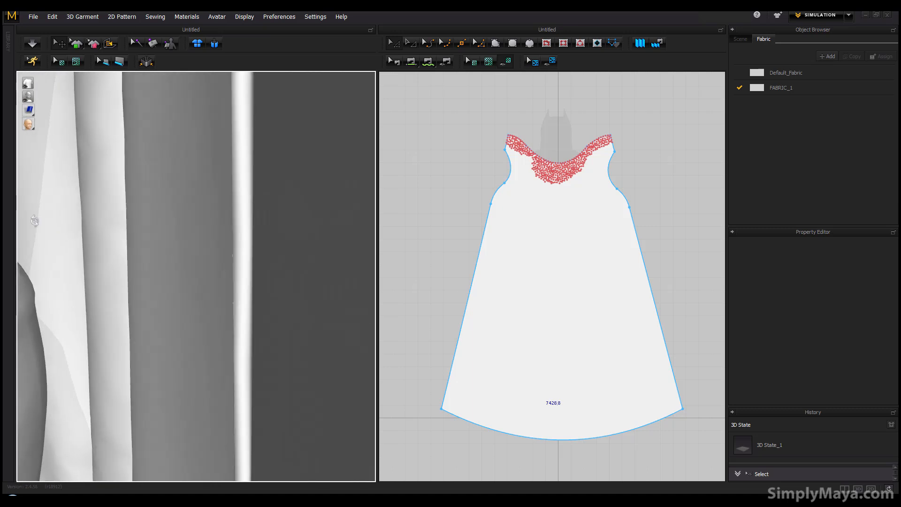
click(241, 301)
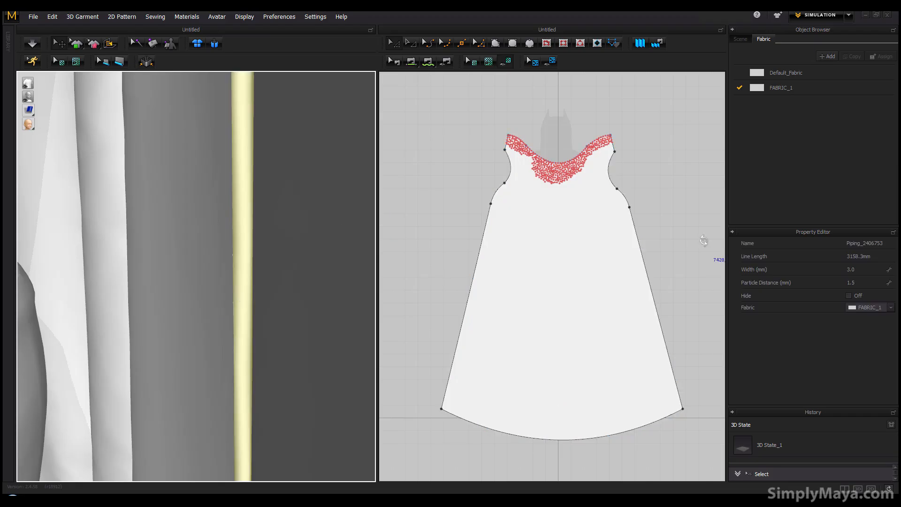
click(864, 268)
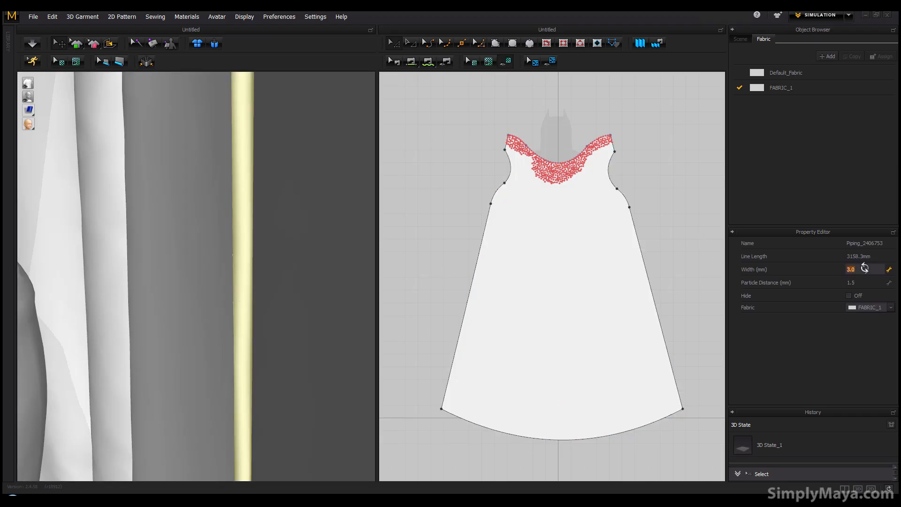
text(15)
key(Return)
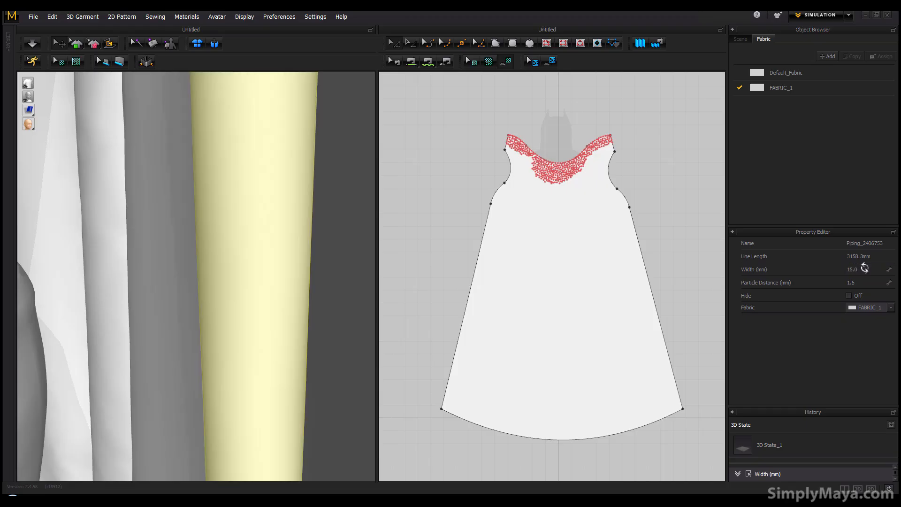
- Deselect the piping and review its thickness at the hem, shoulder and front edge
scroll(300, 265, down, 10)
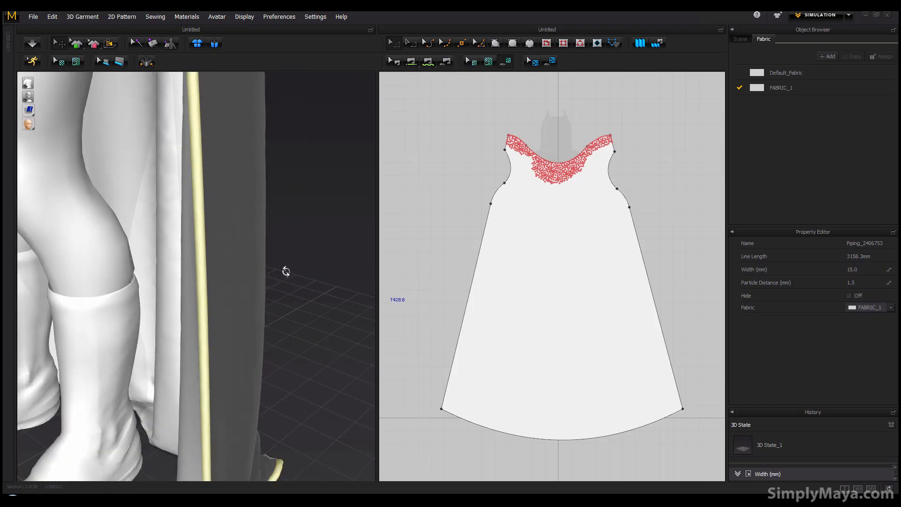
right_drag(282, 272, 241, 286)
click(270, 246)
right_drag(252, 218, 253, 241)
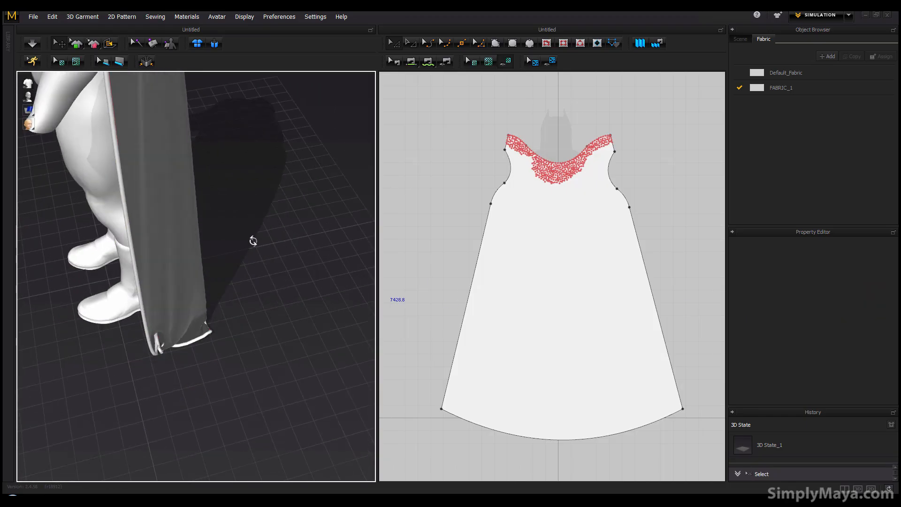
middle_drag(254, 249, 285, 368)
right_drag(284, 368, 318, 252)
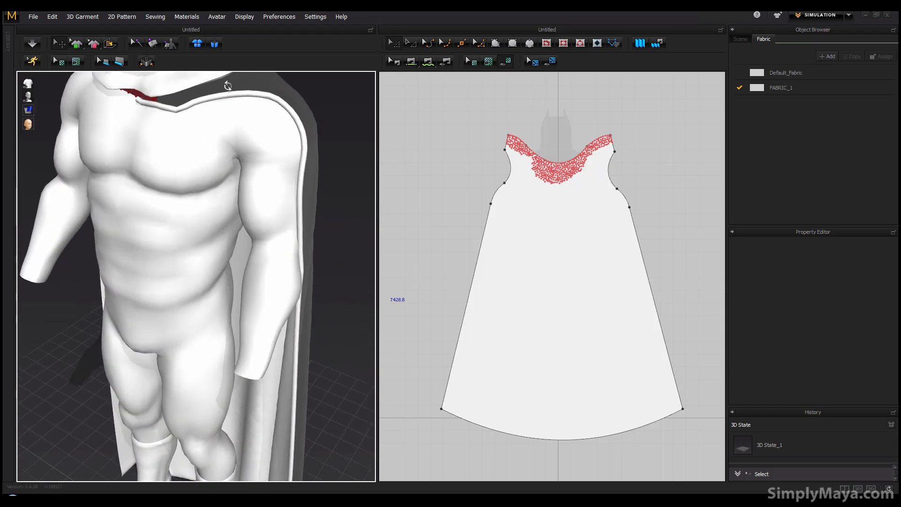
right_drag(309, 205, 216, 342)
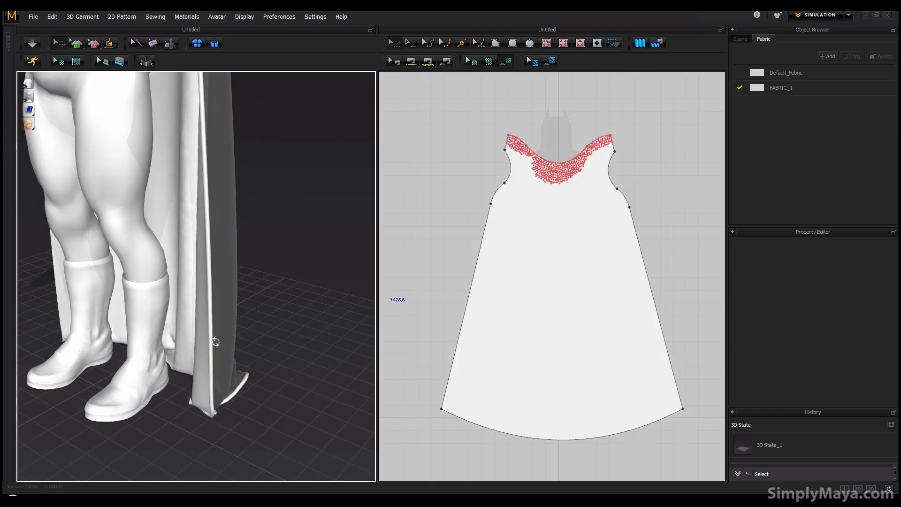
- Set the width of the left-side piping to 3 mm and deselect it
click(211, 350)
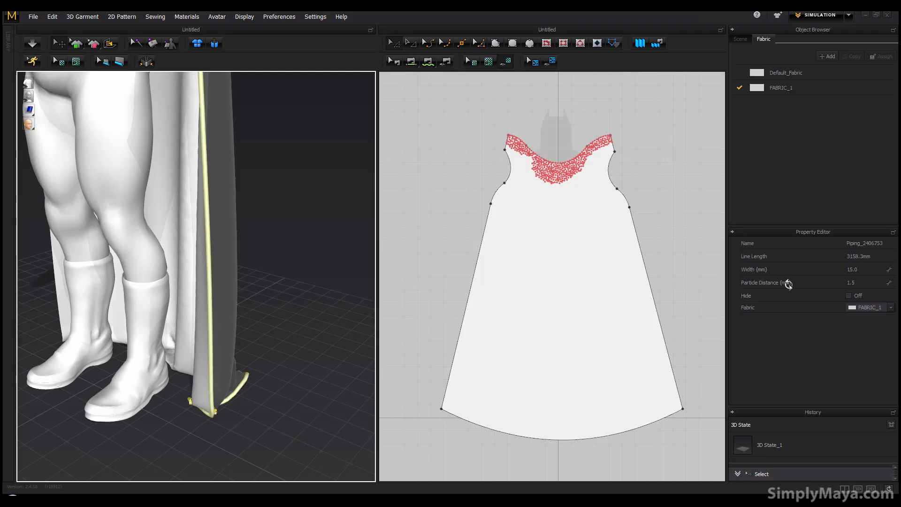
click(858, 269)
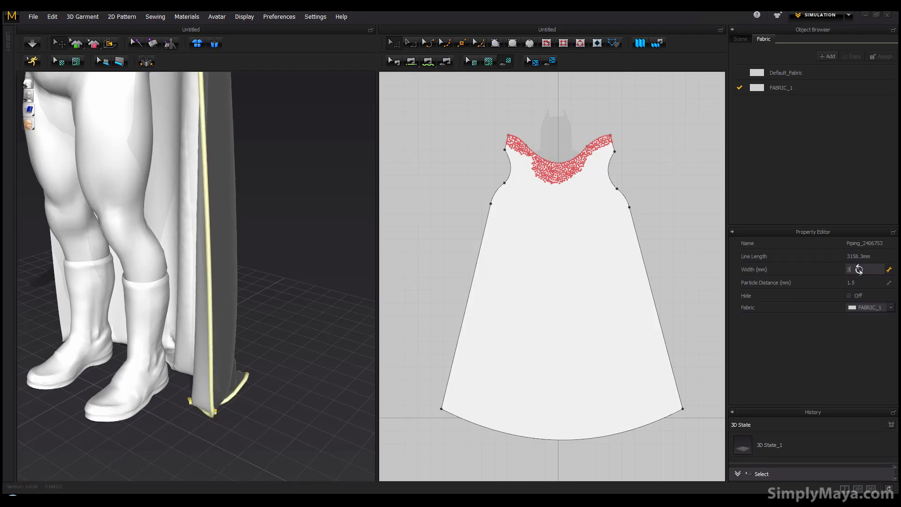
key(Return)
right_drag(290, 318, 245, 314)
click(277, 228)
right_drag(277, 228, 251, 241)
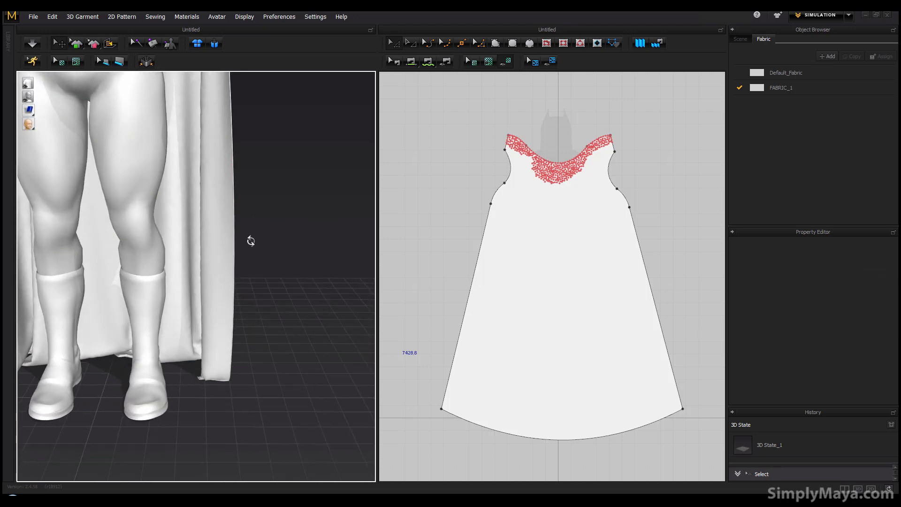
- Inspect the thinner piping along the cape's edge beside the legs
middle_drag(217, 135, 205, 242)
scroll(205, 242, up, 6)
right_drag(316, 283, 256, 251)
scroll(256, 335, down, 8)
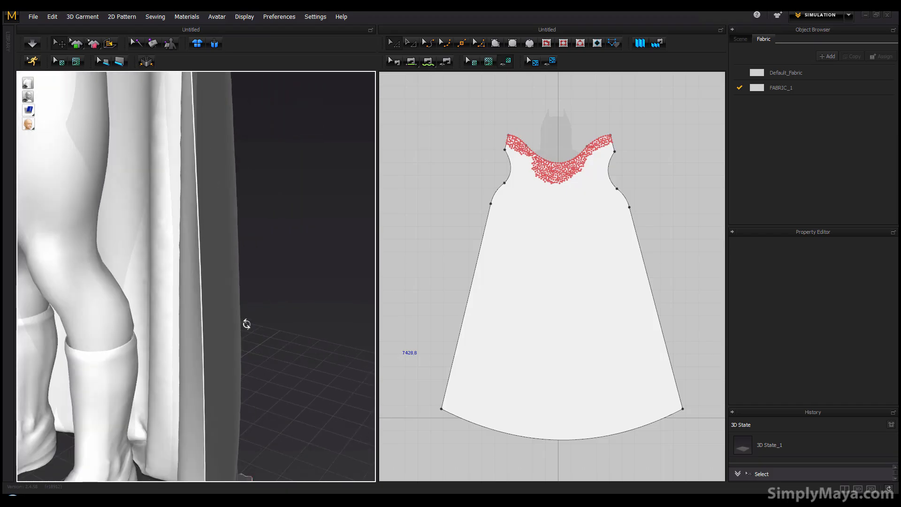
scroll(242, 328, down, 1)
- Add a second piping from the chest neckline down the cape's edge on the avatar's right to just around the hem corner
middle_drag(175, 207, 201, 375)
right_drag(201, 375, 301, 397)
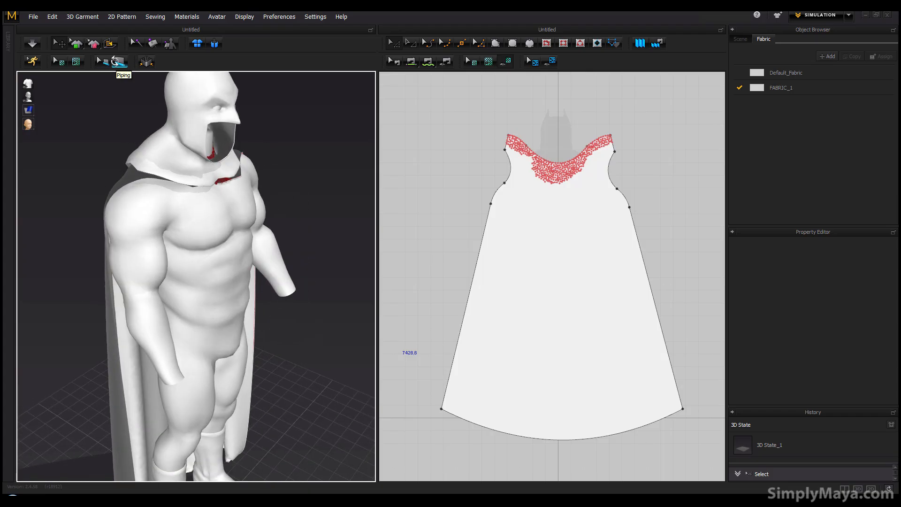
click(119, 61)
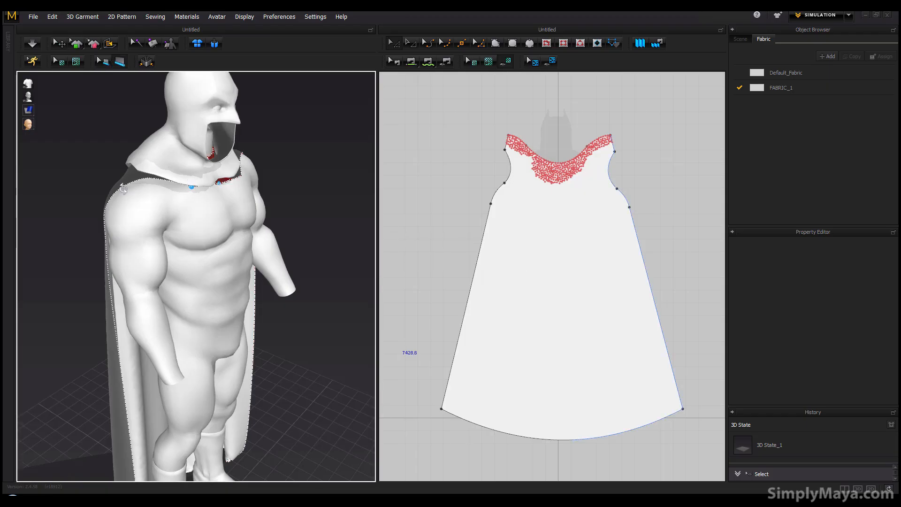
middle_drag(113, 269, 121, 112)
middle_drag(143, 308, 146, 239)
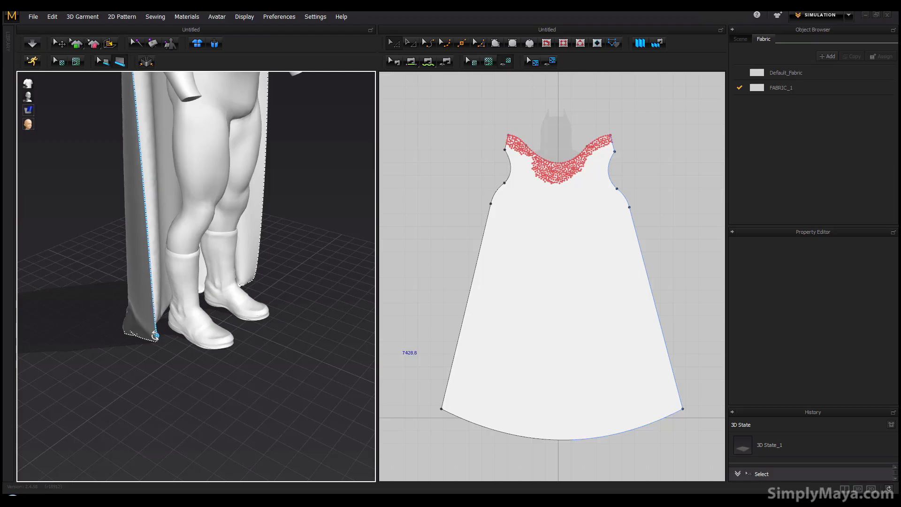
double_click(142, 338)
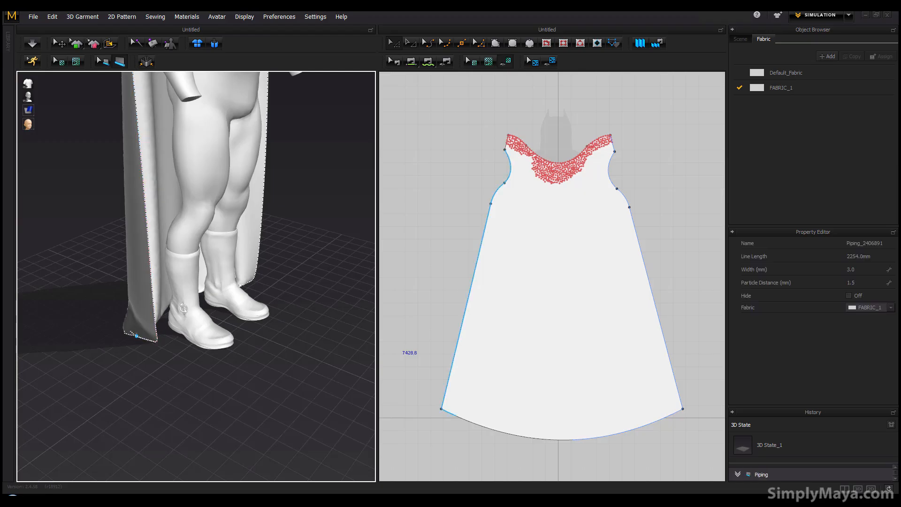
- Switch to the selection tool and examine the new piping on the avatar's right up close
middle_drag(179, 362, 182, 459)
middle_drag(171, 270, 181, 383)
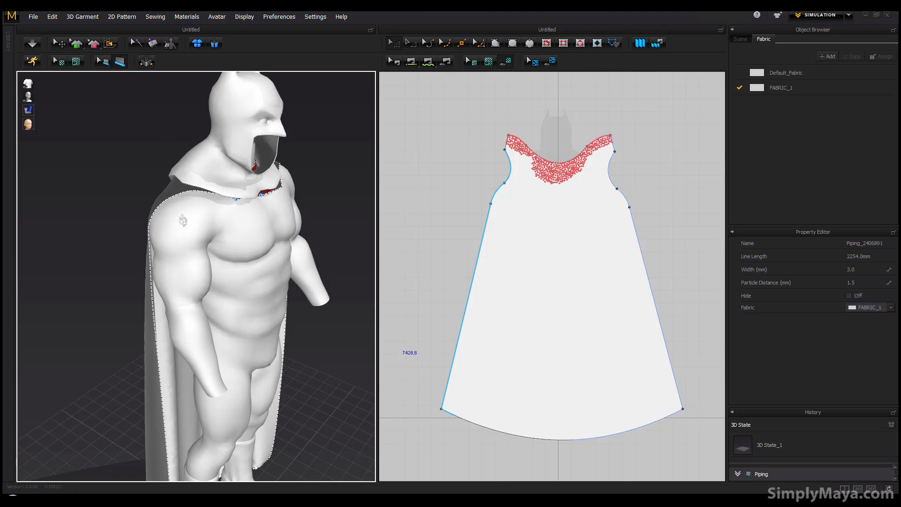
scroll(183, 221, up, 10)
right_drag(179, 273, 145, 272)
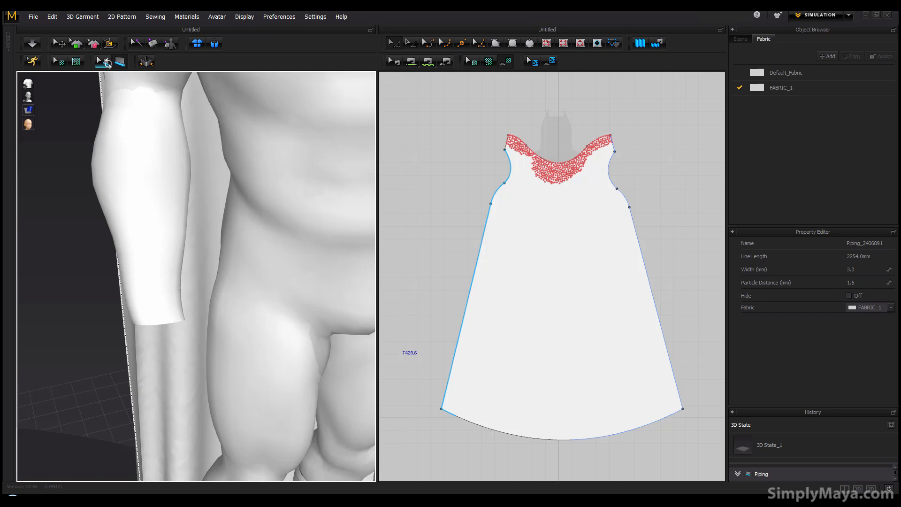
click(59, 41)
right_drag(141, 283, 113, 317)
middle_drag(171, 349, 115, 267)
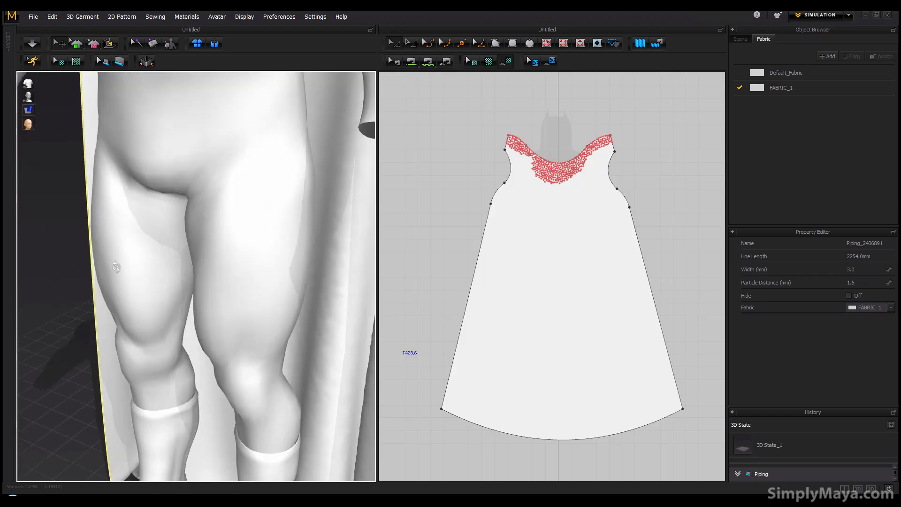
- Examine the full avatar with the piped cape from the side and the front
right_drag(114, 267, 278, 316)
scroll(277, 315, down, 5)
right_drag(153, 319, 168, 322)
right_drag(261, 267, 262, 250)
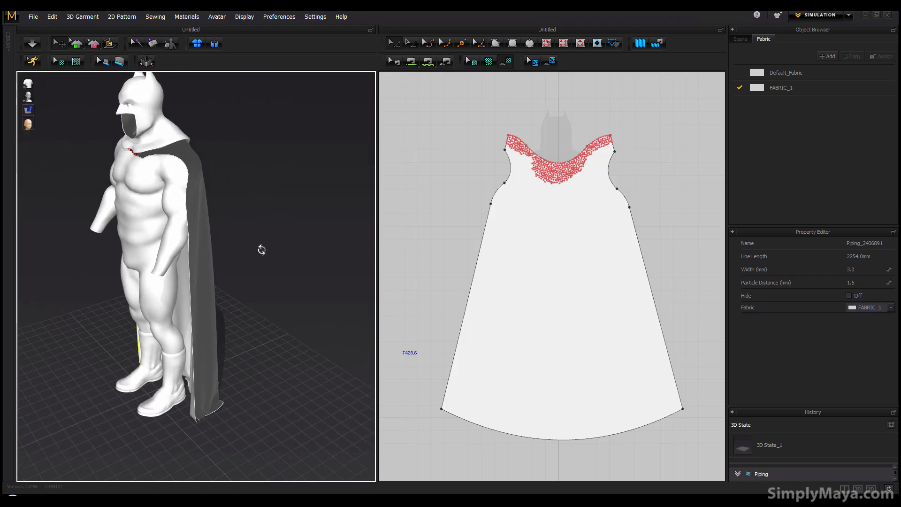
right_drag(200, 242, 203, 281)
right_drag(218, 316, 250, 300)
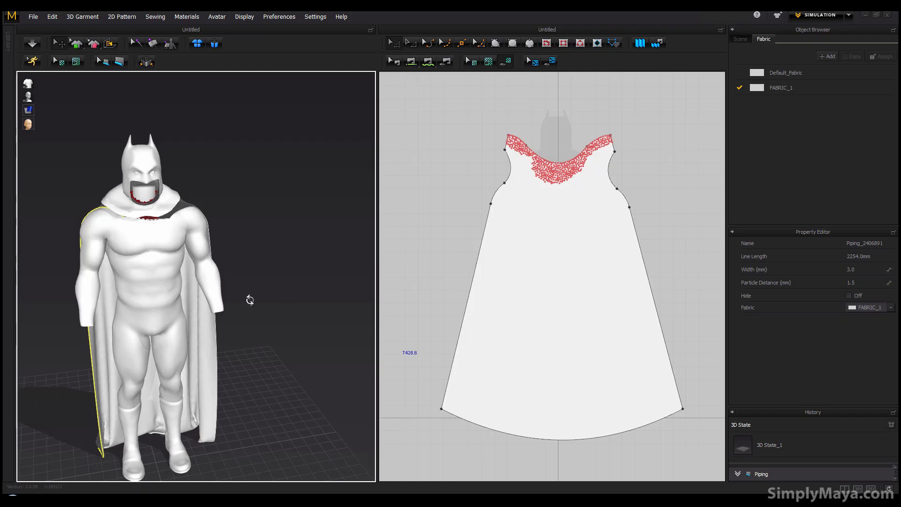
- Start the simulation and tug the cape at the upper back and near the avatar's right shoulder
right_drag(249, 300, 56, 73)
click(31, 44)
right_drag(173, 297, 115, 298)
click(158, 272)
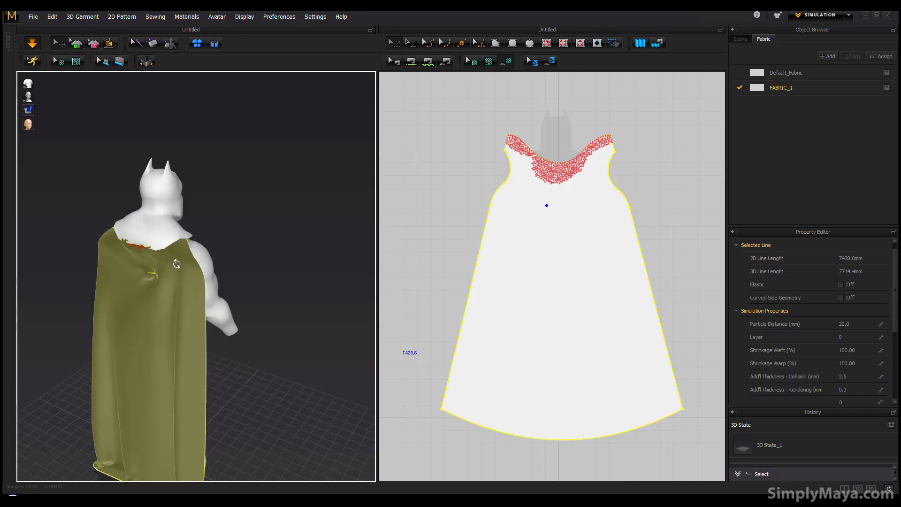
drag(199, 276, 140, 282)
right_drag(140, 282, 180, 280)
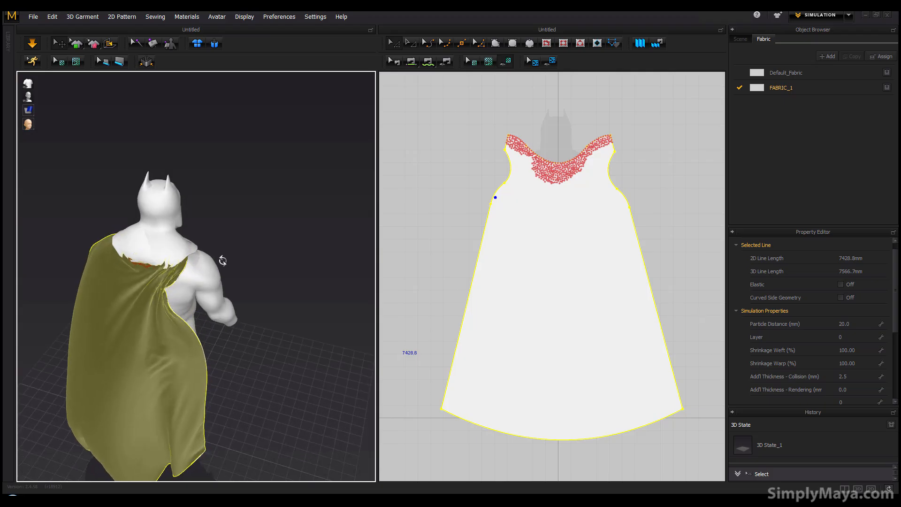
right_drag(222, 260, 182, 295)
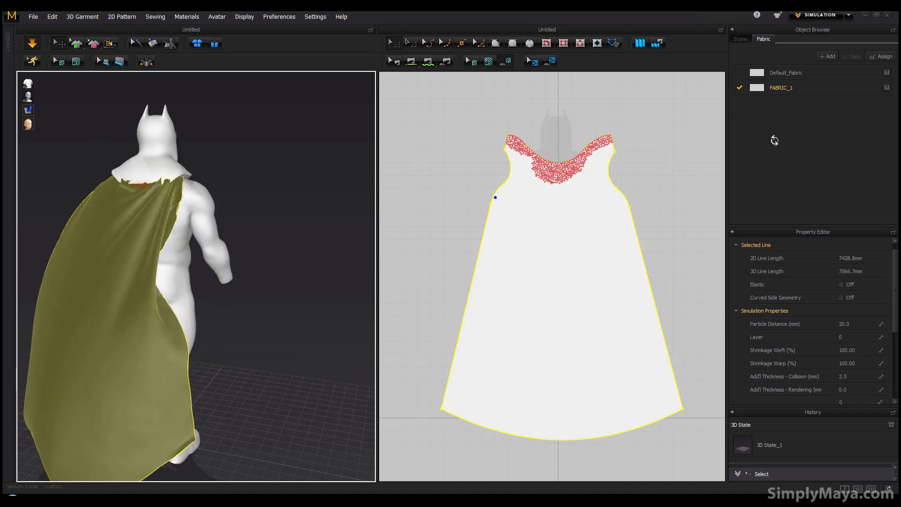
- Pull the cape's lower corner on the avatar's right toward the legs while the simulation runs
right_drag(113, 218, 211, 227)
right_drag(248, 378, 225, 293)
right_drag(225, 354, 189, 344)
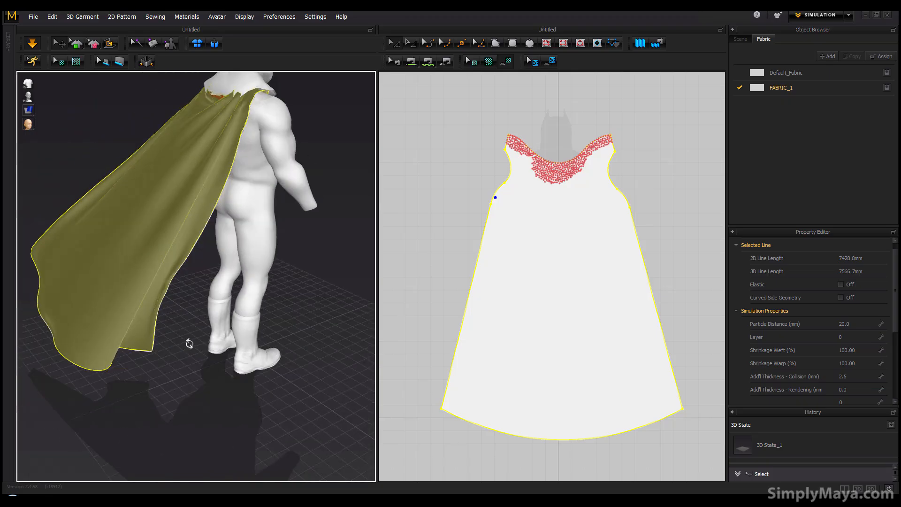
click(145, 339)
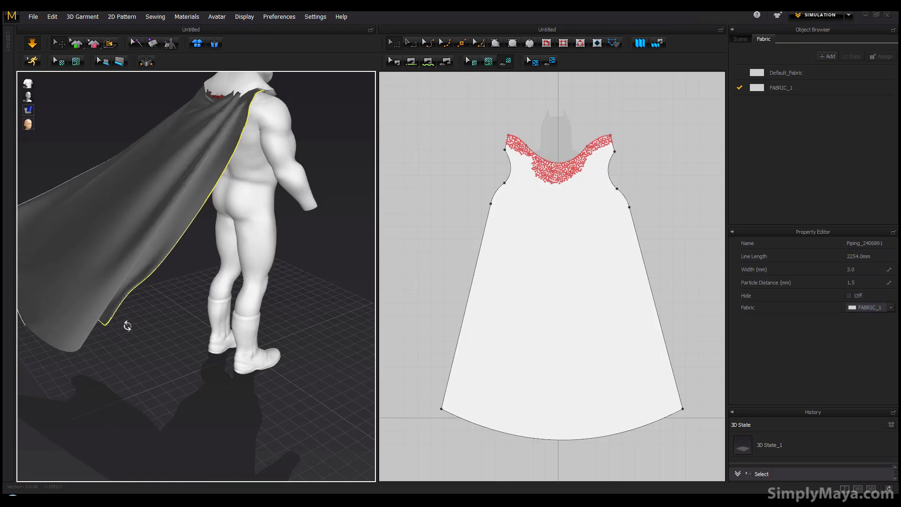
drag(109, 298, 133, 315)
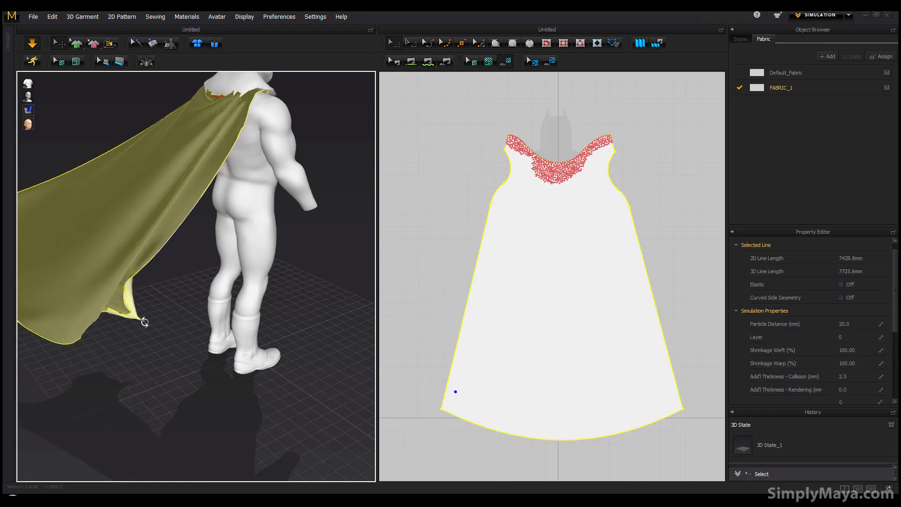
- Let the windblown cape simulate, stop the simulation, and examine the drape from the back, sides and front
right_drag(153, 330, 181, 317)
right_drag(193, 237, 102, 283)
middle_drag(238, 277, 187, 325)
right_drag(219, 279, 269, 353)
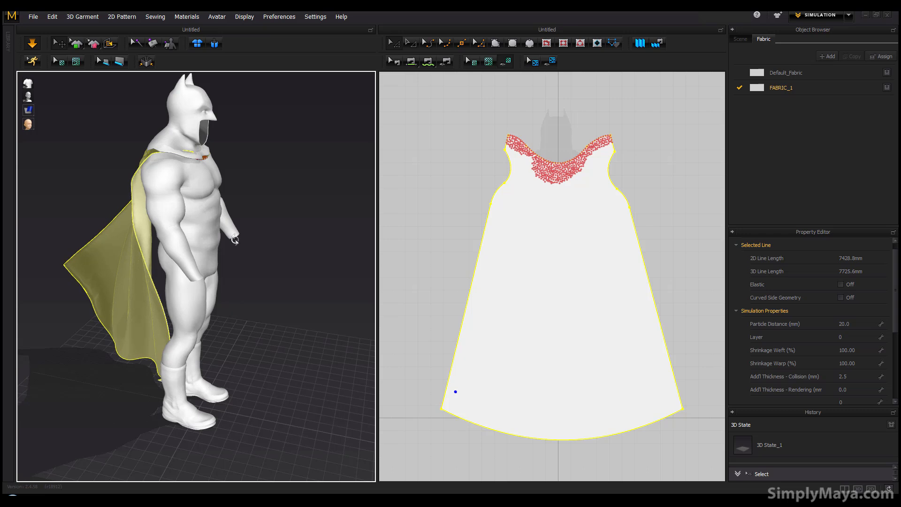
right_drag(234, 239, 195, 266)
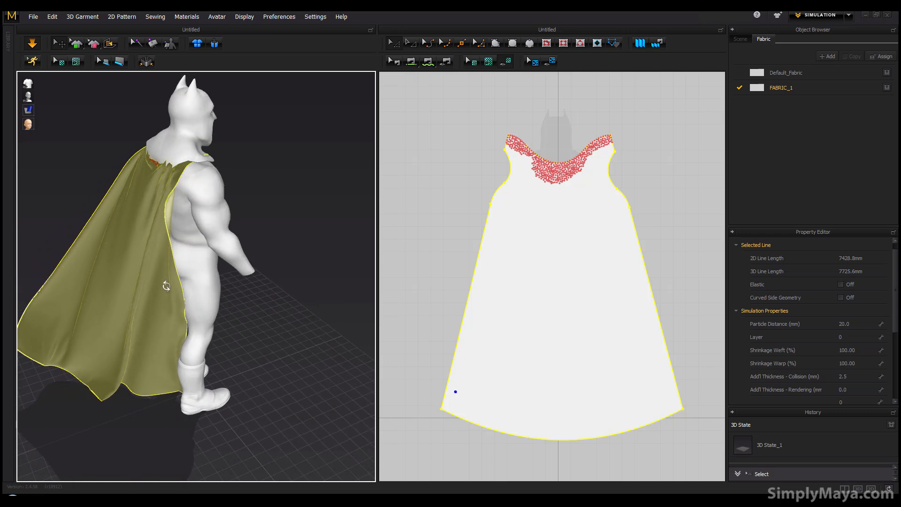
right_drag(168, 316, 335, 329)
right_drag(289, 308, 235, 359)
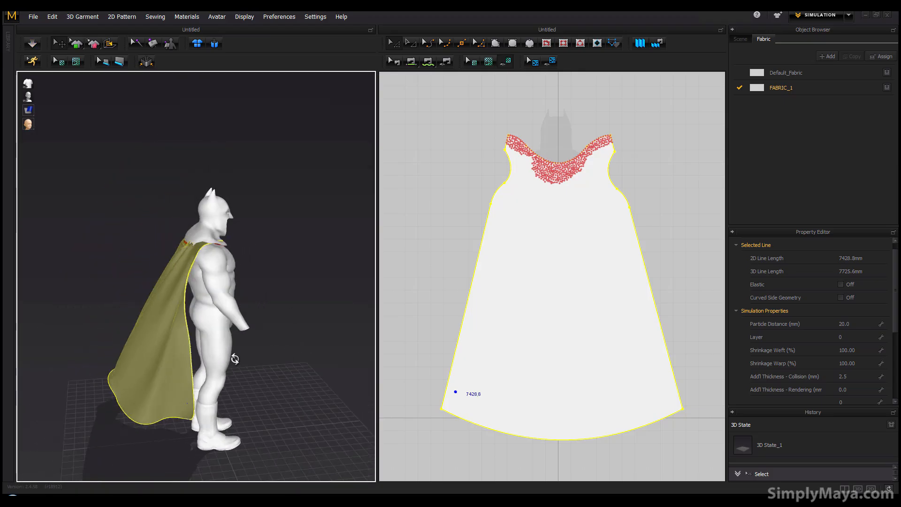
right_drag(243, 326, 122, 191)
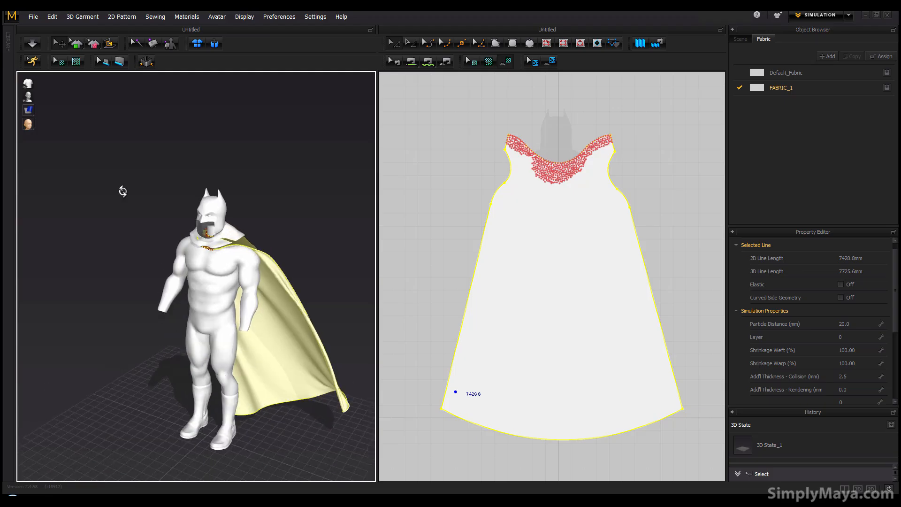
- Resume the simulation and pull the hem corner and piped edge on the avatar's right beside the leg
click(30, 40)
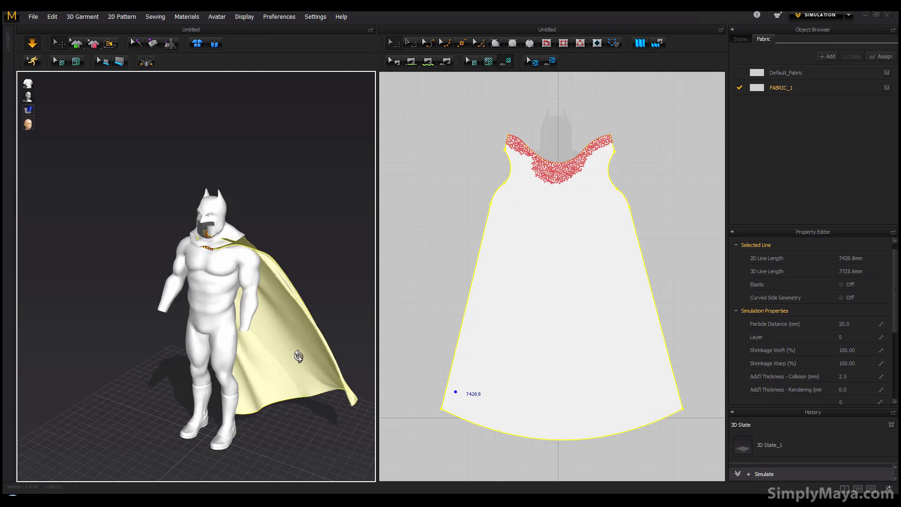
right_drag(295, 356, 223, 430)
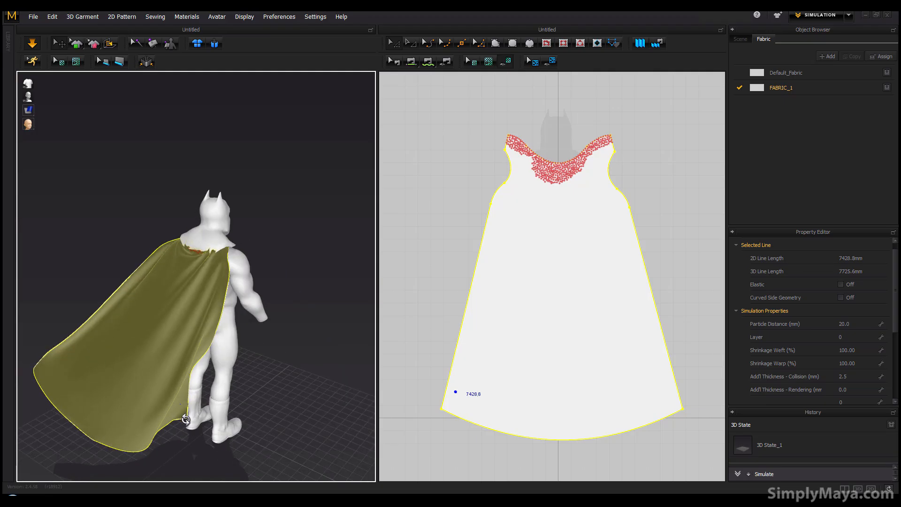
drag(207, 439, 214, 448)
right_drag(224, 433, 177, 425)
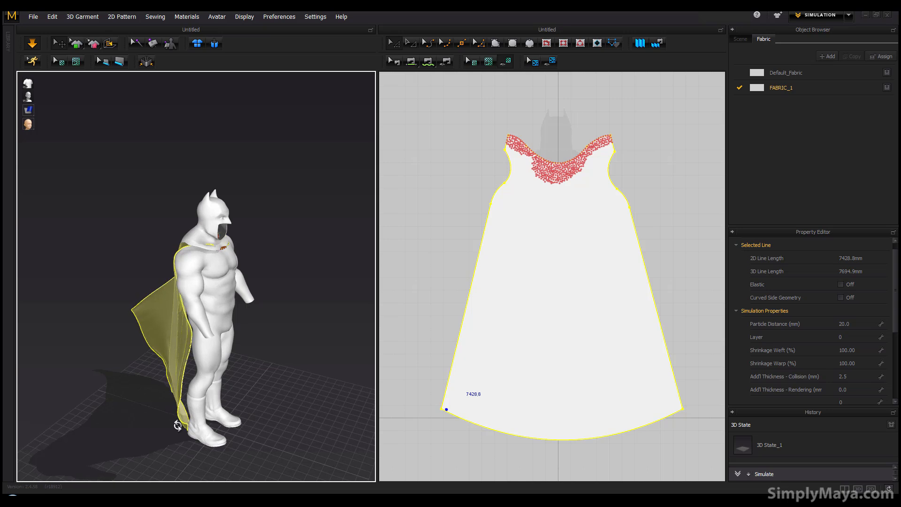
click(186, 425)
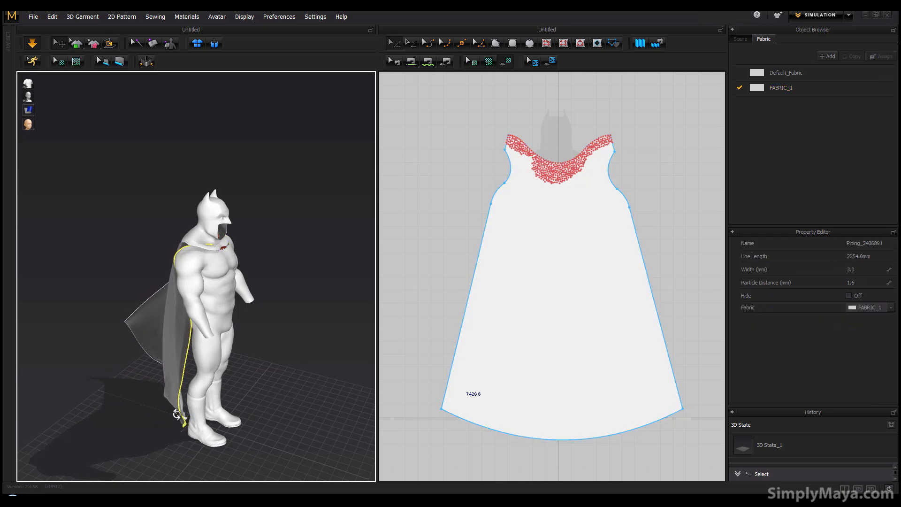
right_drag(154, 419, 176, 410)
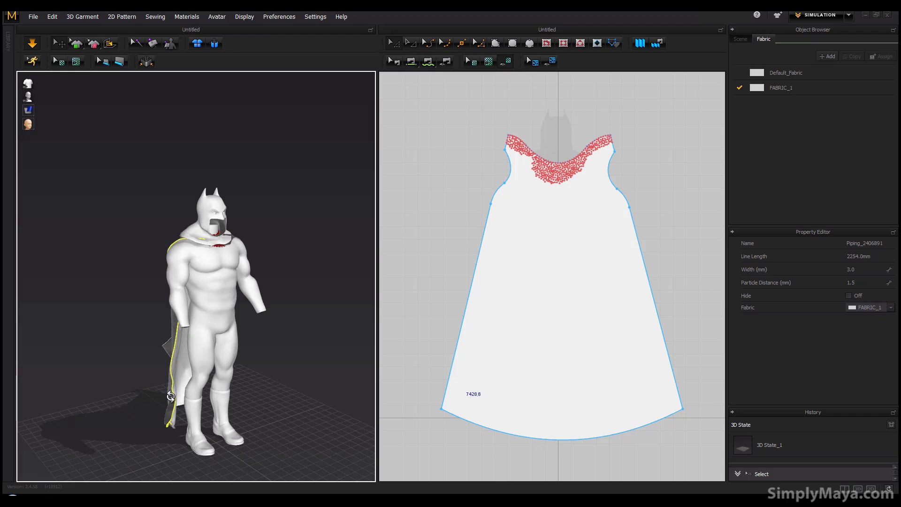
right_drag(190, 390, 302, 406)
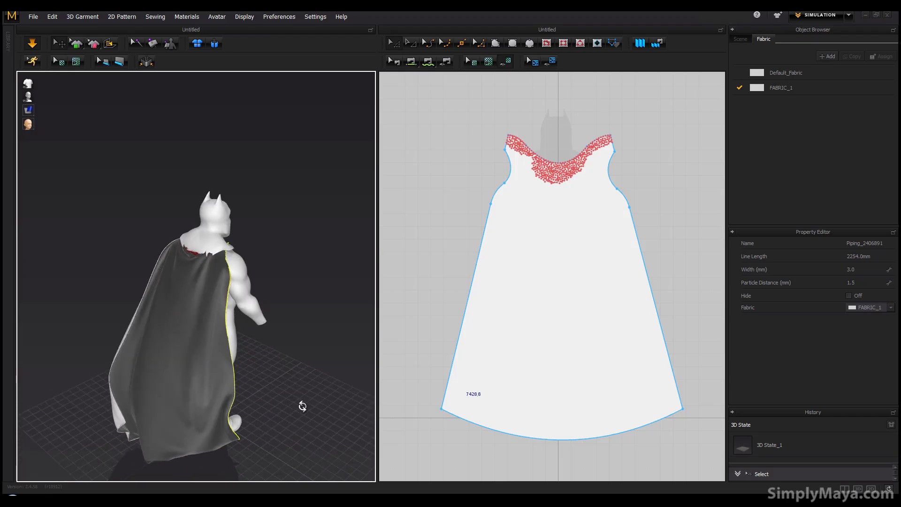
- Tug the cape's lower part on the avatar's left while it simulates, and deselect the cape
click(237, 400)
right_drag(240, 401, 240, 433)
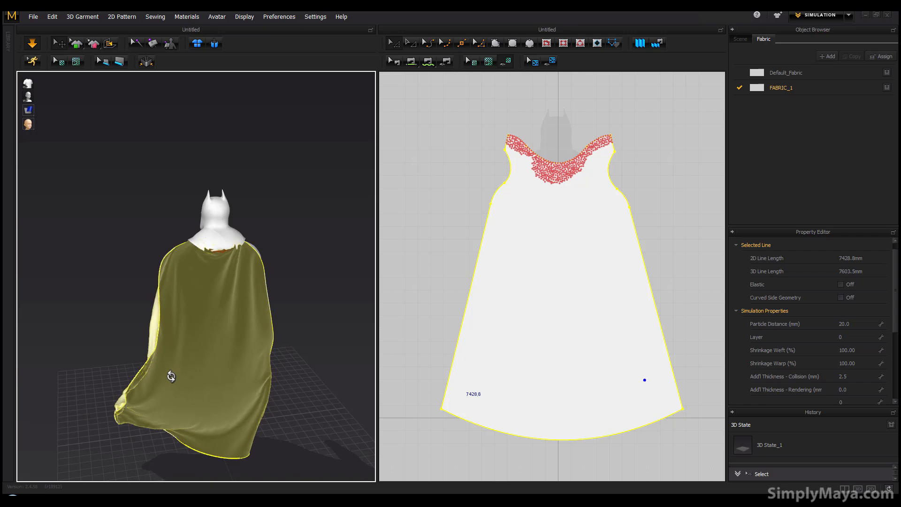
right_drag(185, 280, 243, 308)
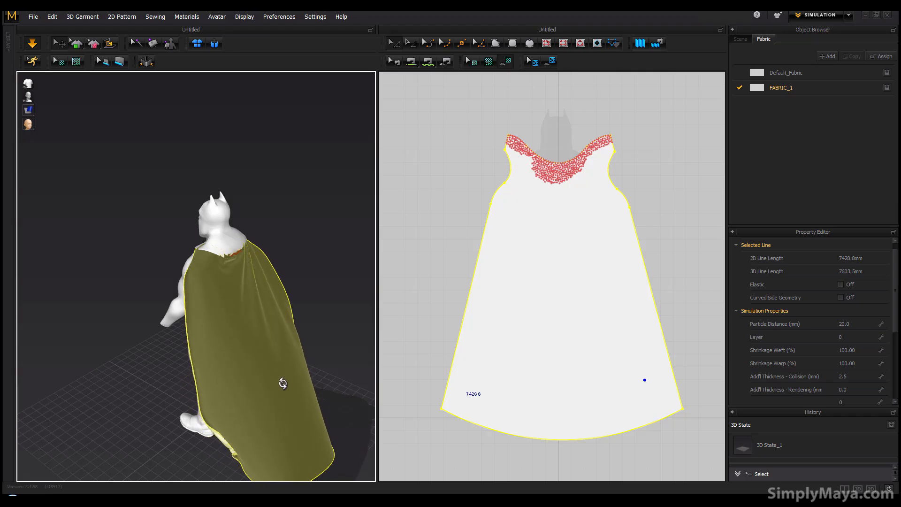
drag(283, 382, 283, 381)
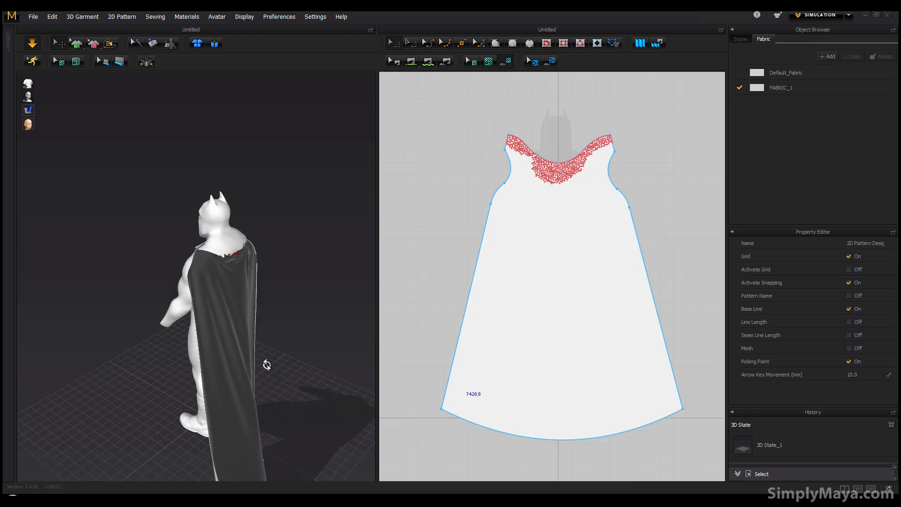
- Deactivate the wind in the scene's Wind Controller
right_drag(253, 353, 212, 306)
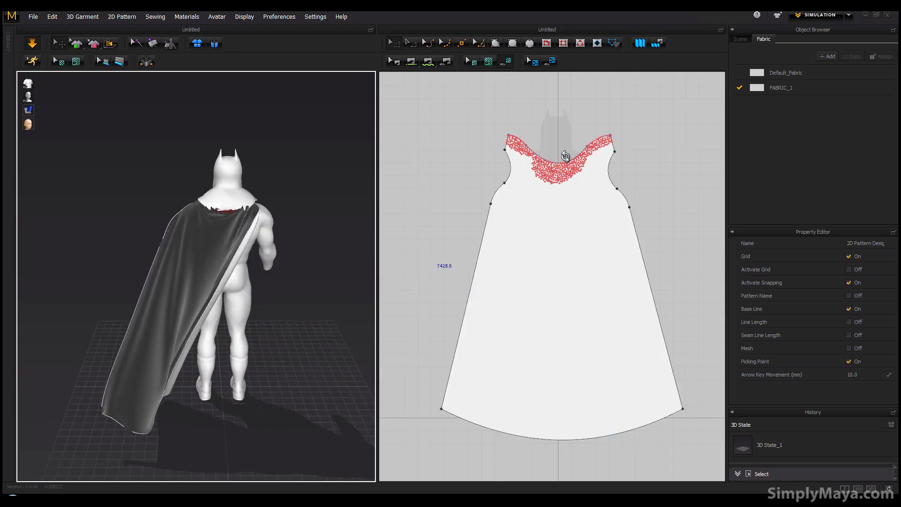
click(740, 38)
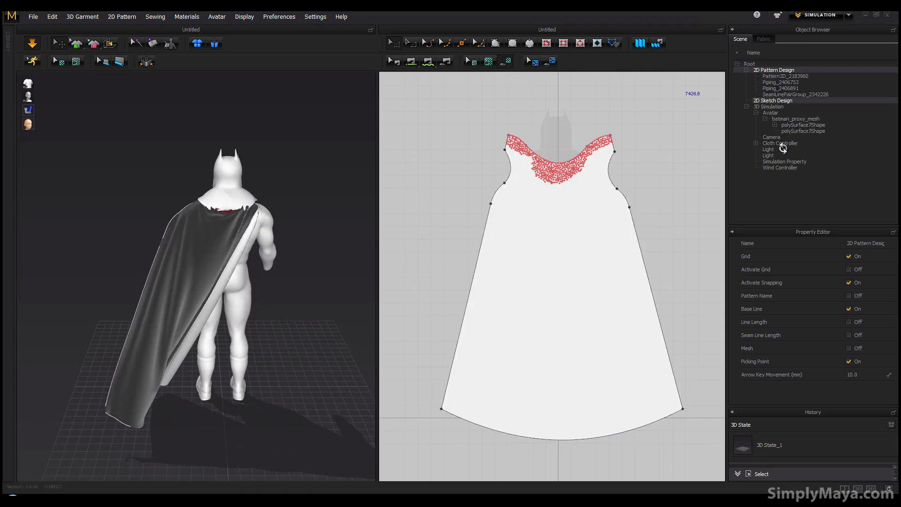
click(779, 167)
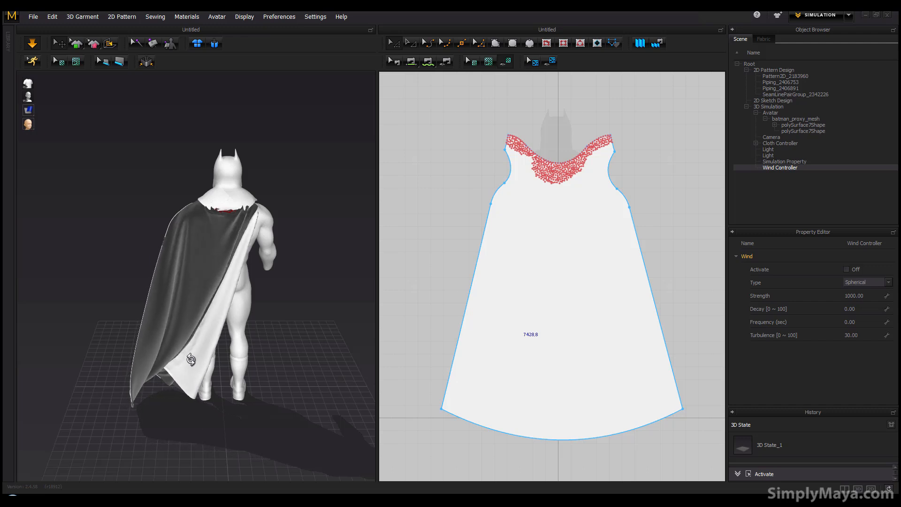
- Pull the bunched lower corner on the avatar's right outward so the cape hangs behind the legs
click(185, 356)
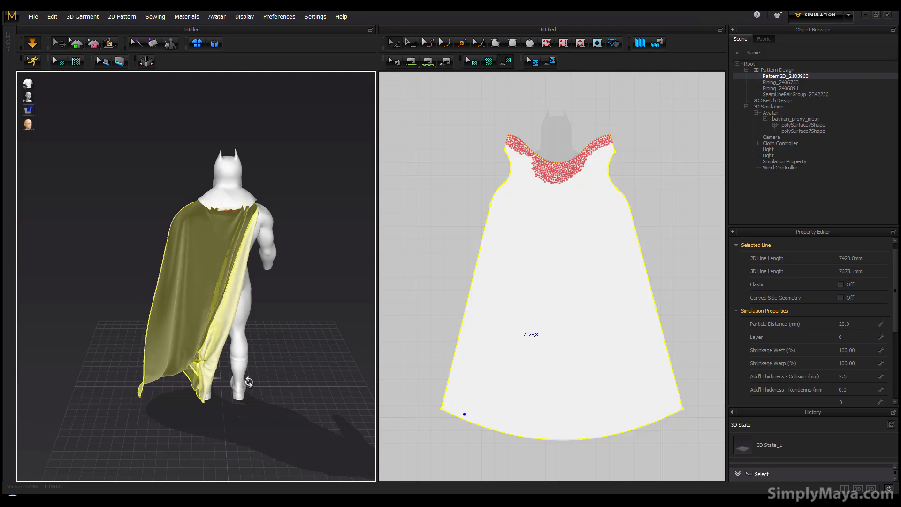
right_drag(255, 338, 230, 334)
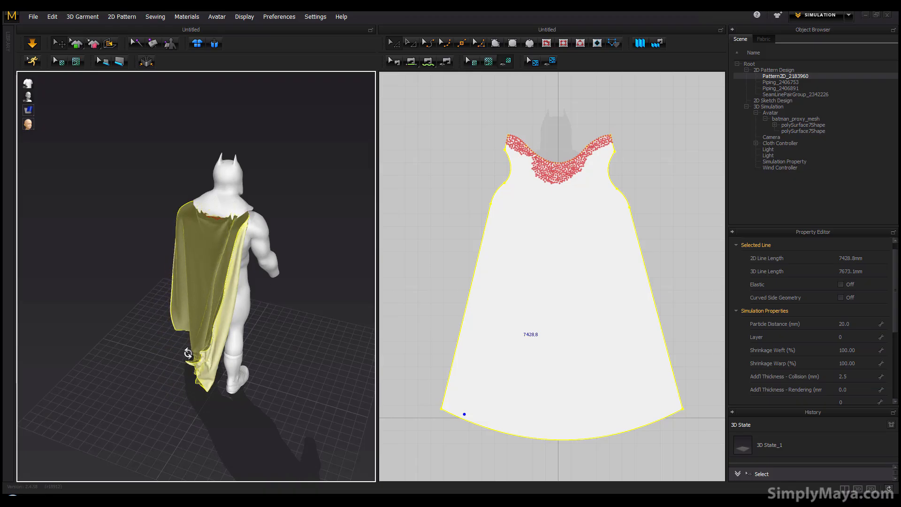
right_drag(188, 354, 216, 346)
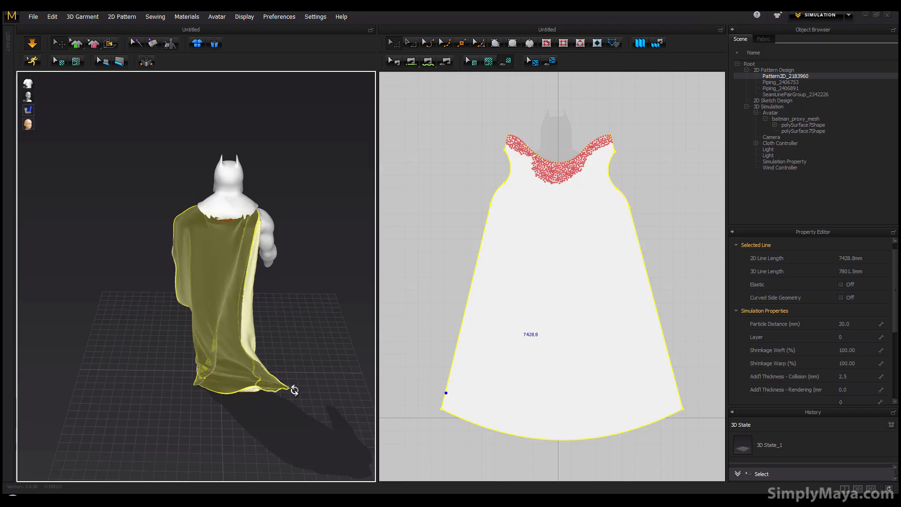
mouse_move(279, 391)
right_down()
mouse_move(227, 401)
mouse_move(277, 394)
right_up()
mouse_move(241, 260)
right_down()
mouse_move(258, 364)
mouse_move(201, 354)
mouse_move(252, 254)
right_up()
right_drag(232, 337, 231, 272)
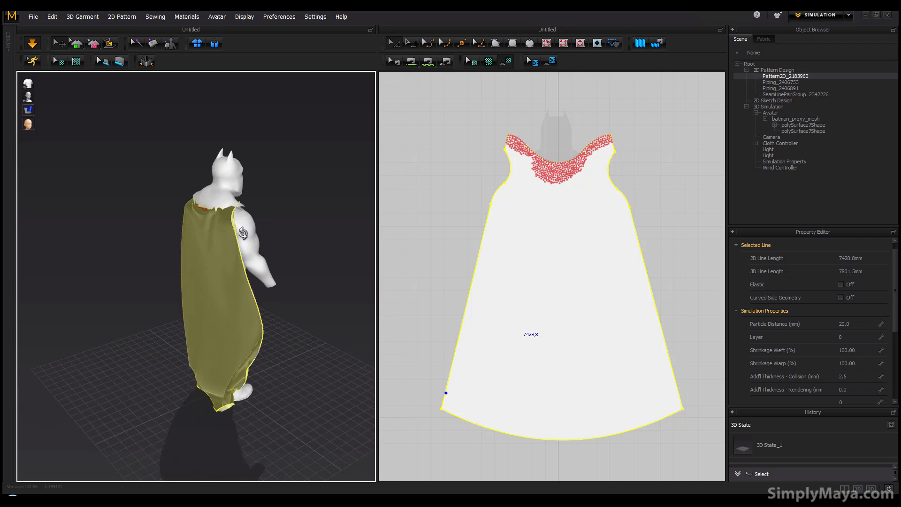
- Tug the cape near the avatar's left shoulder and check how it falls around the body without wind
right_drag(236, 286, 292, 292)
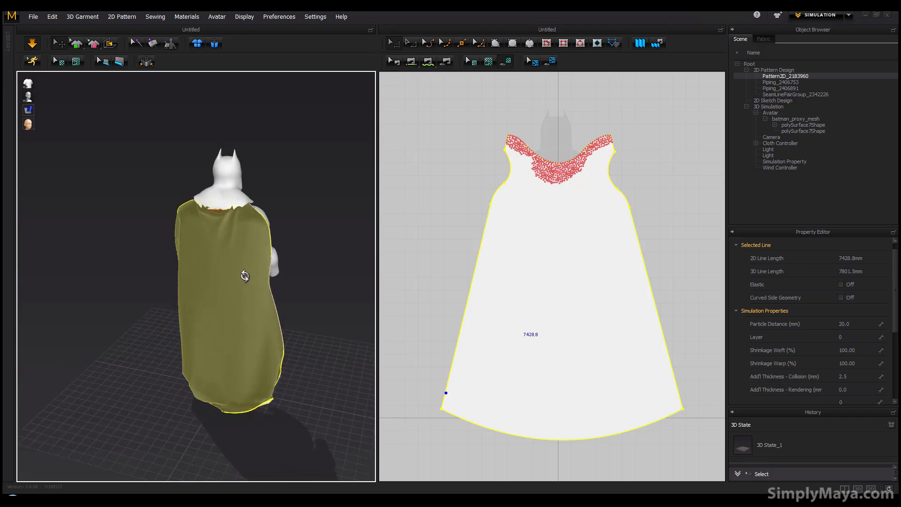
right_drag(224, 308, 274, 328)
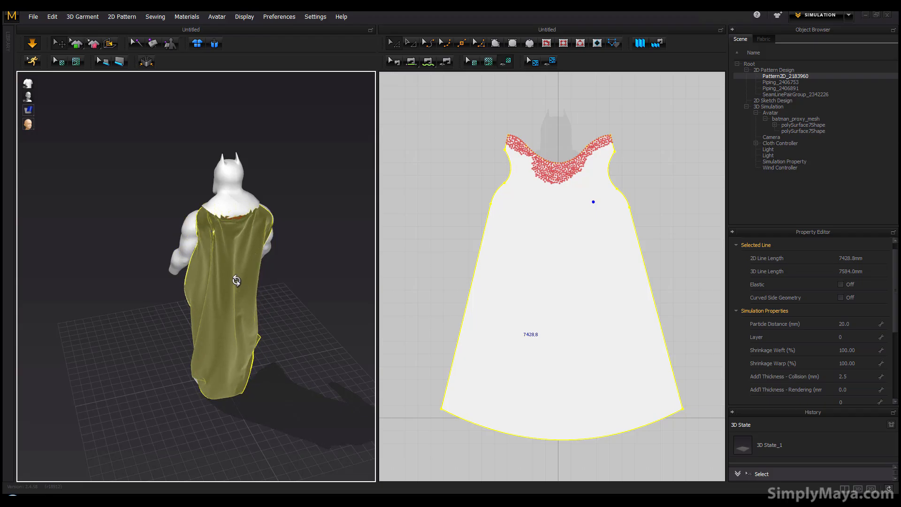
right_drag(237, 298, 221, 266)
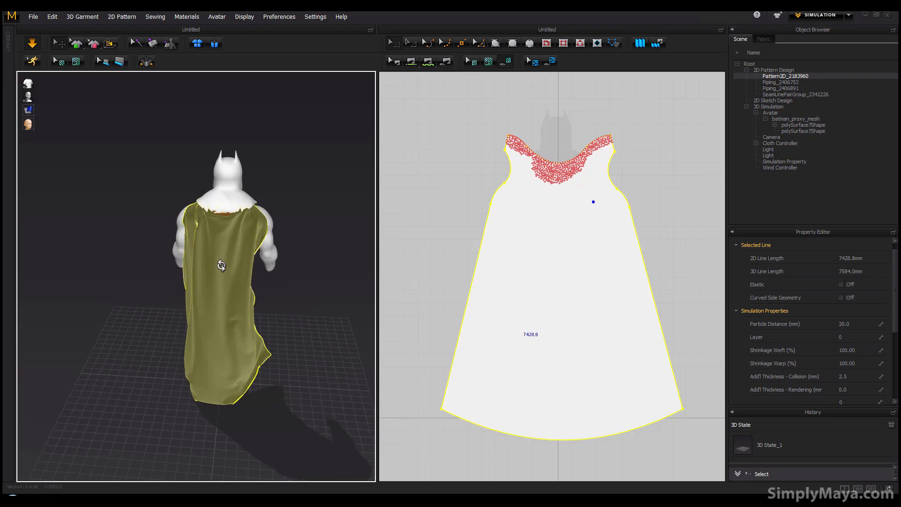
right_drag(241, 325, 174, 326)
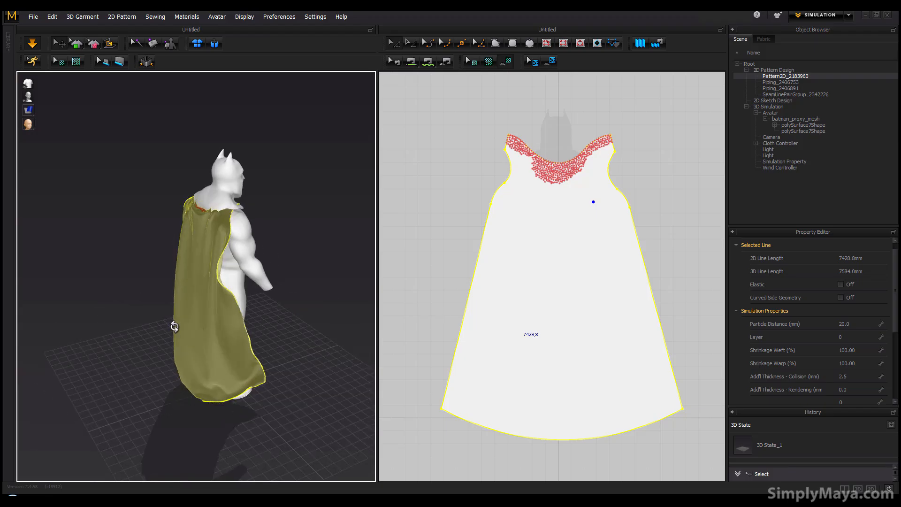
right_drag(232, 302, 272, 289)
right_drag(210, 291, 318, 312)
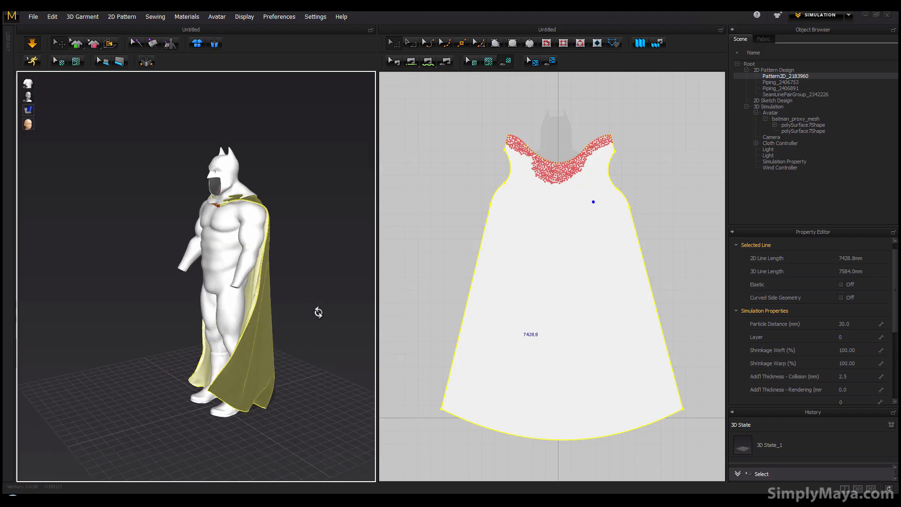
- Let the cape settle, stop the simulation, and examine the drape from the side and back
right_drag(63, 101, 257, 366)
right_drag(200, 355, 293, 270)
right_drag(176, 358, 202, 350)
mouse_move(282, 317)
right_down()
mouse_move(245, 335)
mouse_move(201, 327)
mouse_move(283, 326)
right_up()
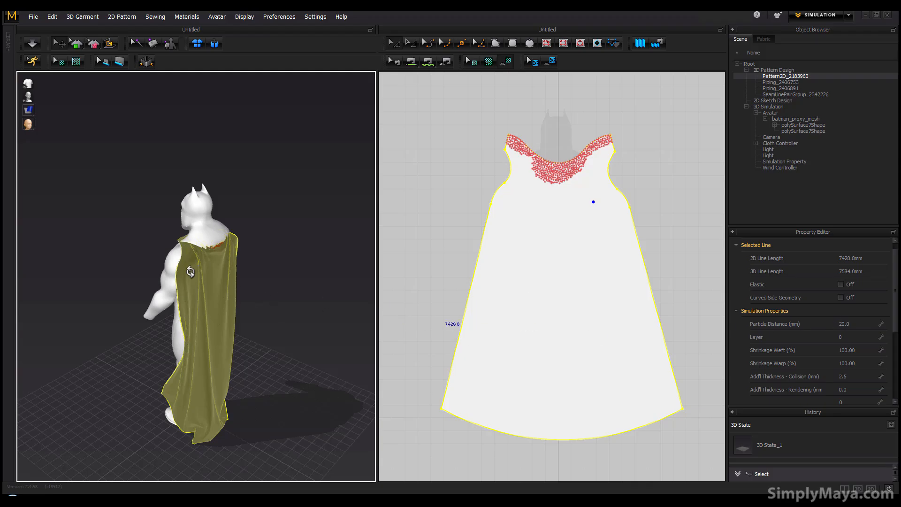
right_drag(255, 293, 213, 242)
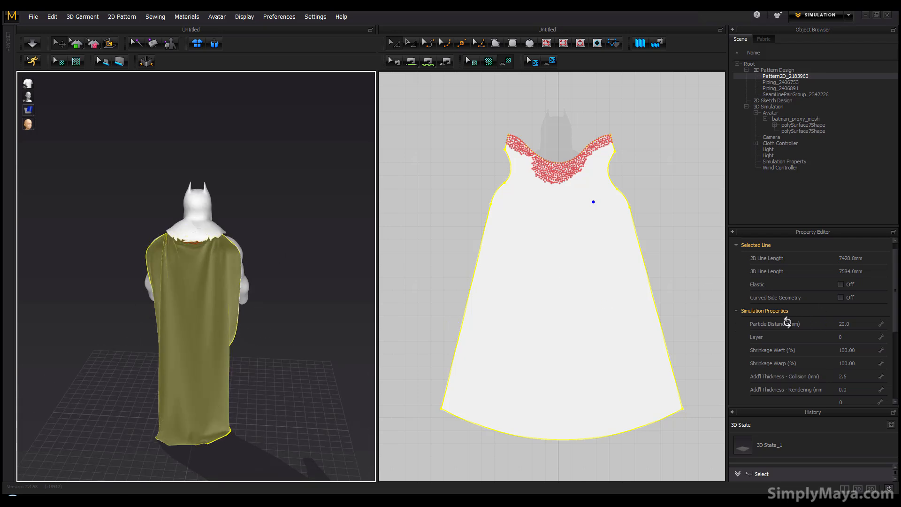
- Examine the settled cape's drape from the back, front and both sides of the avatar
right_drag(181, 373, 275, 307)
right_drag(263, 367, 211, 298)
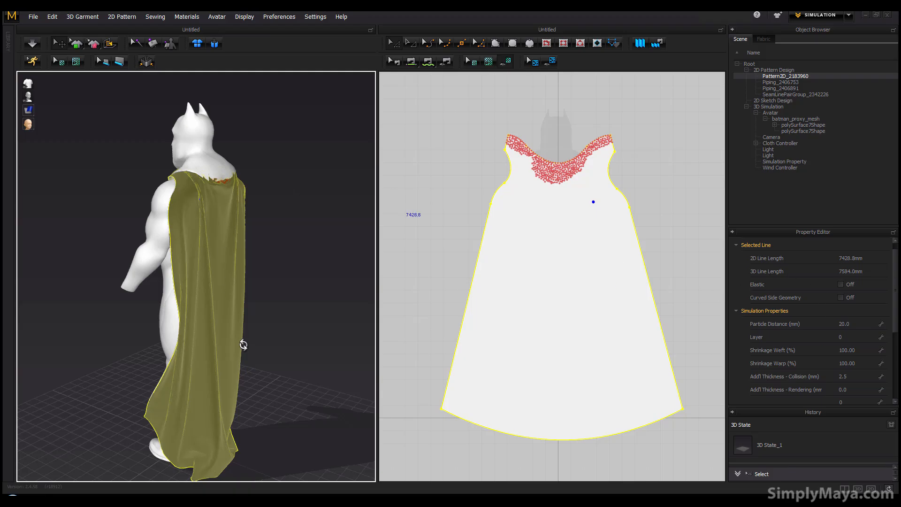
right_drag(243, 345, 258, 354)
right_drag(194, 337, 262, 346)
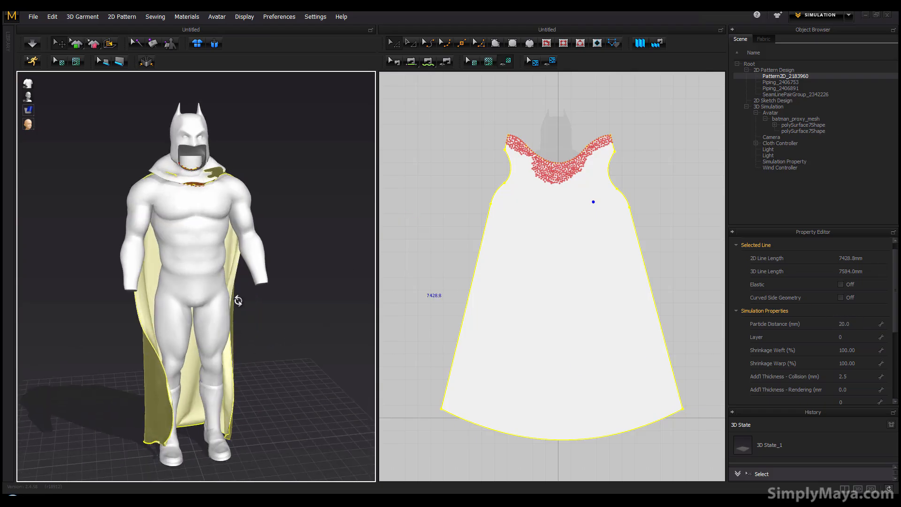
right_drag(237, 298, 215, 303)
right_drag(264, 355, 84, 348)
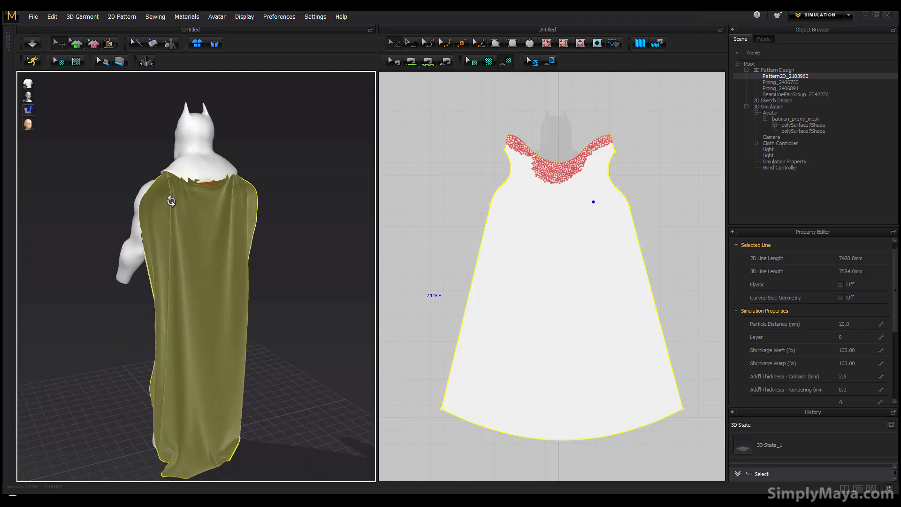
right_drag(231, 391, 268, 316)
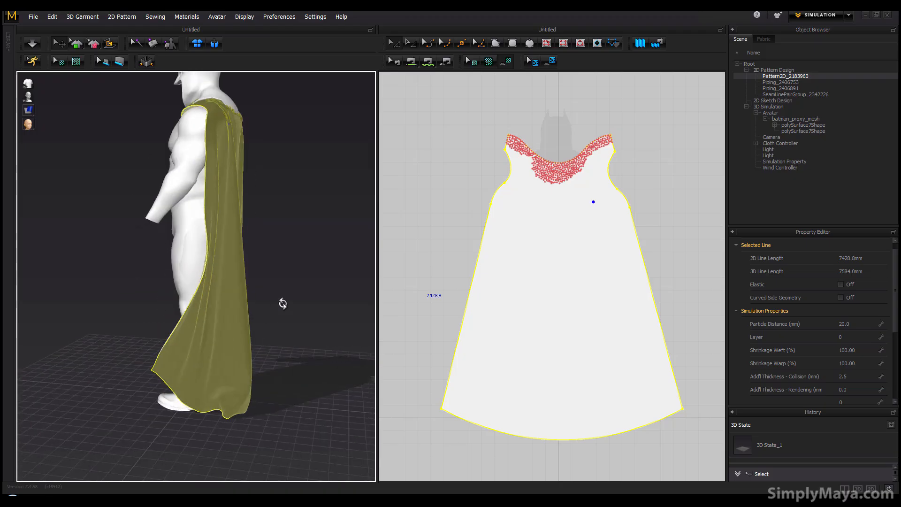
right_drag(246, 267, 249, 322)
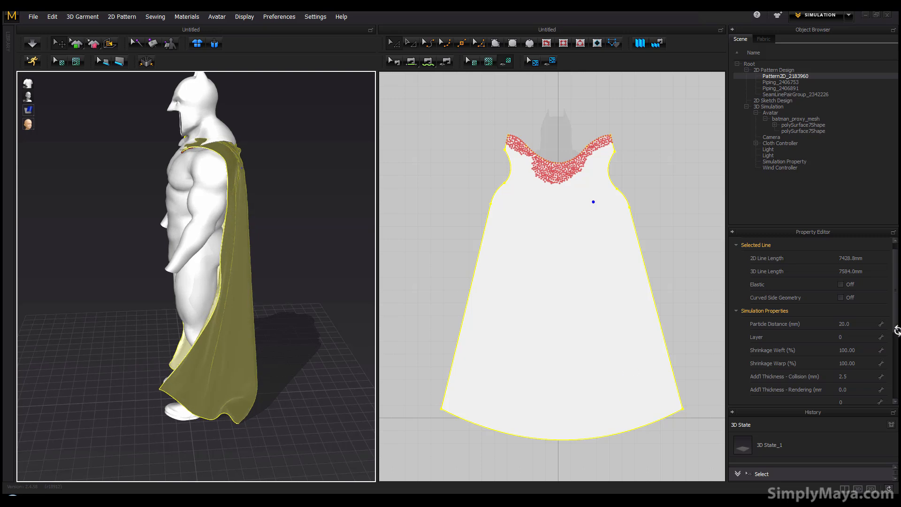
- Change the cape pattern's mesh type to Quad
scroll(894, 309, down, 3)
click(566, 236)
scroll(896, 322, down, 7)
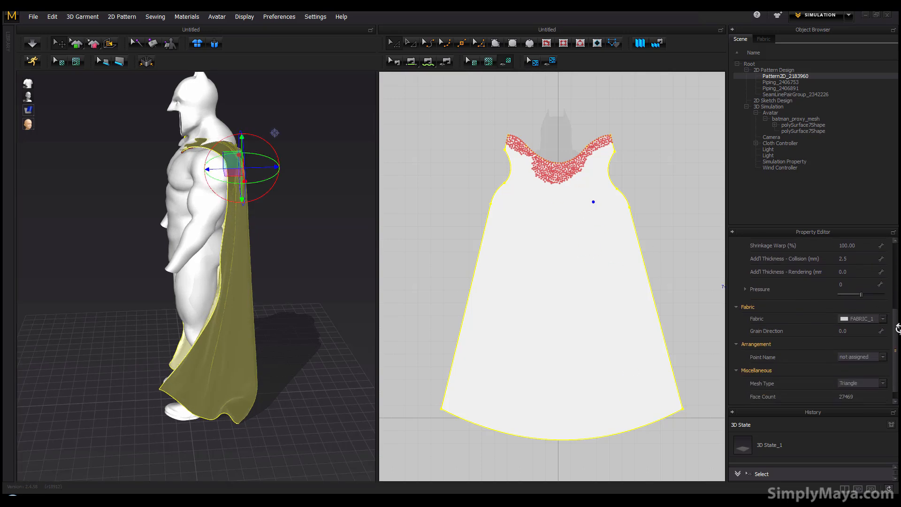
click(860, 370)
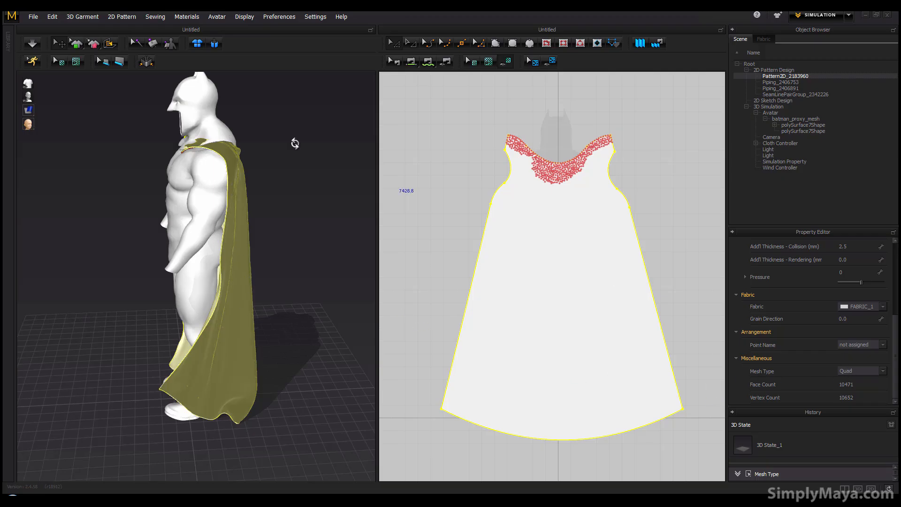
- Export the cape as an OBJ file named batman_cloth in the batman_cape project's data folder
middle_drag(289, 142, 283, 162)
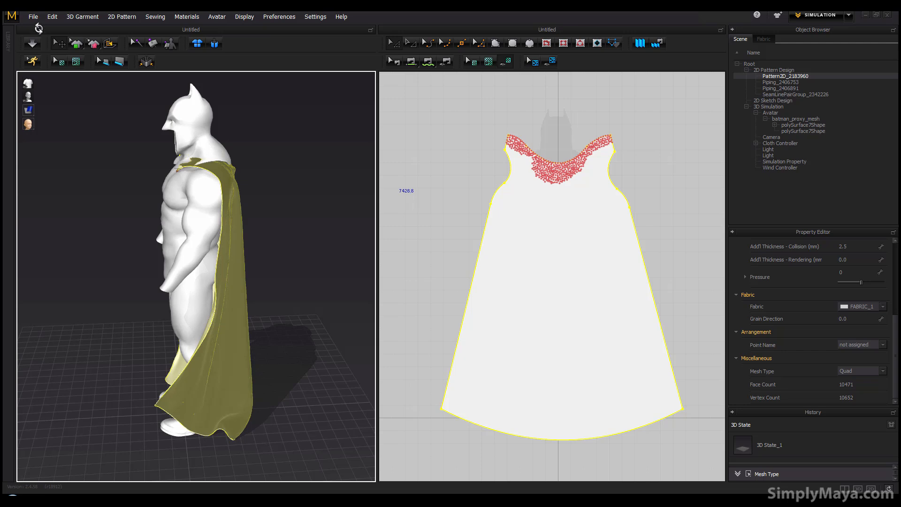
click(33, 17)
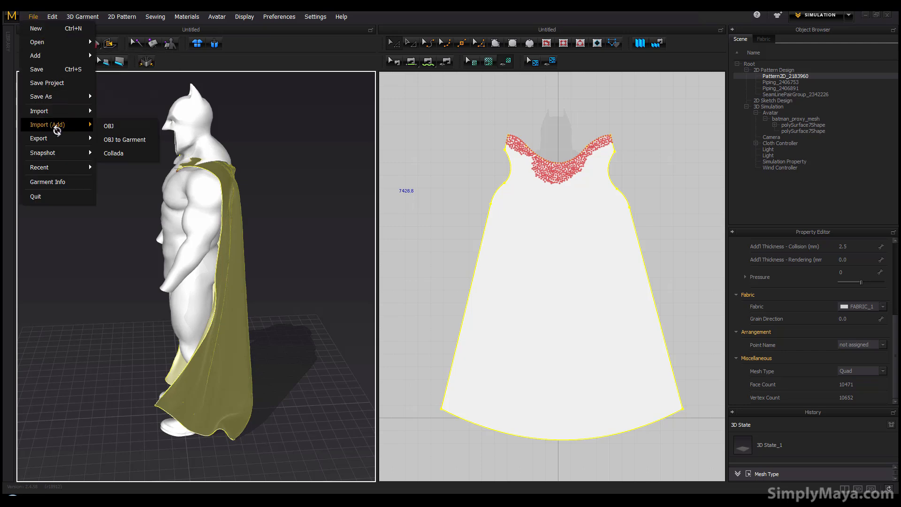
mouse_move(59, 138)
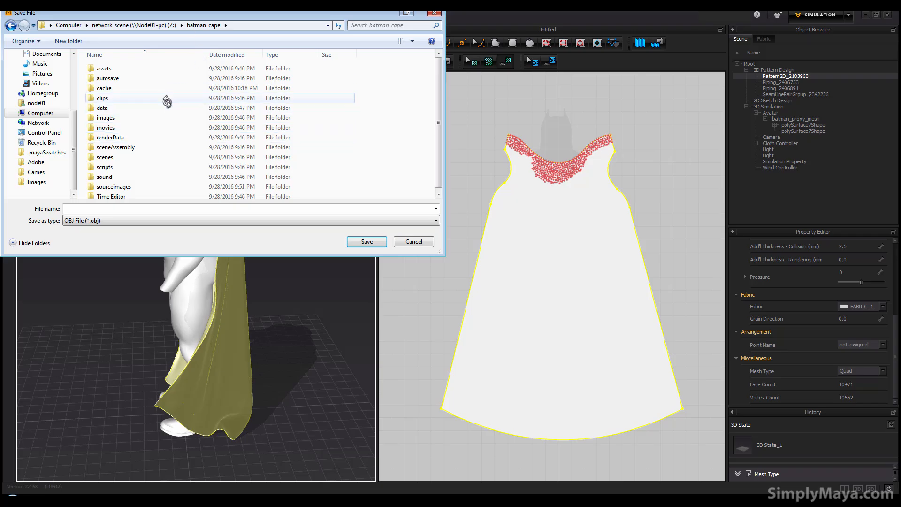
double_click(150, 107)
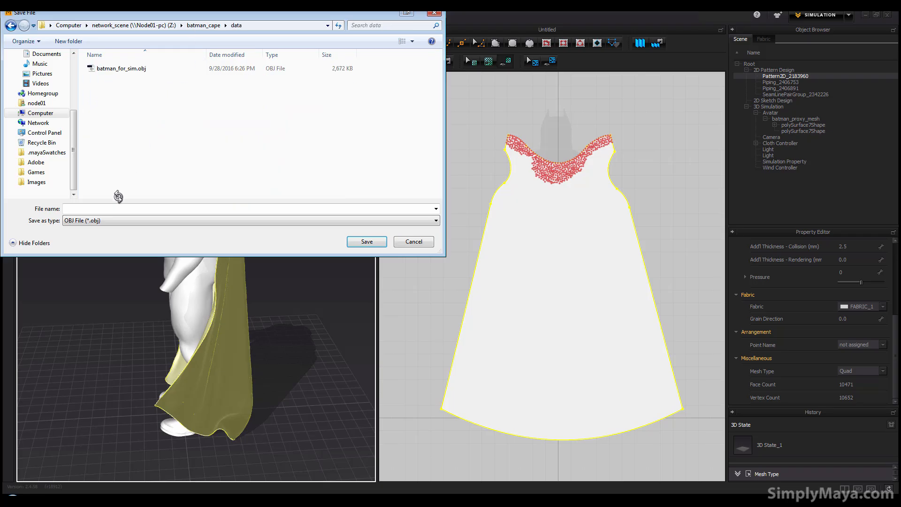
text(b)
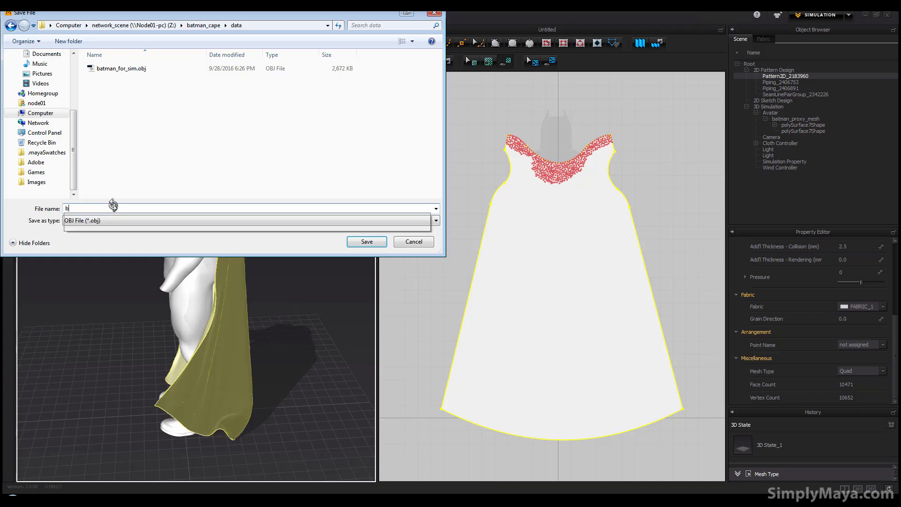
text(atman_cloth)
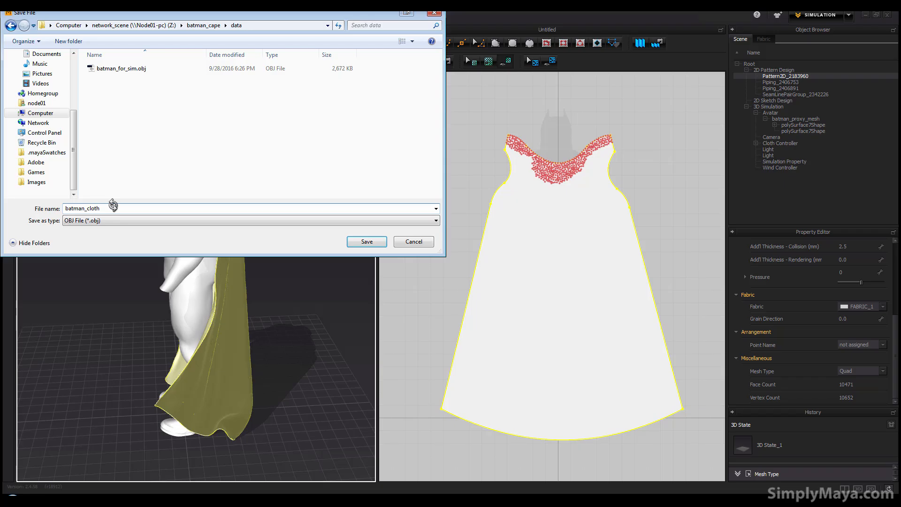
click(366, 241)
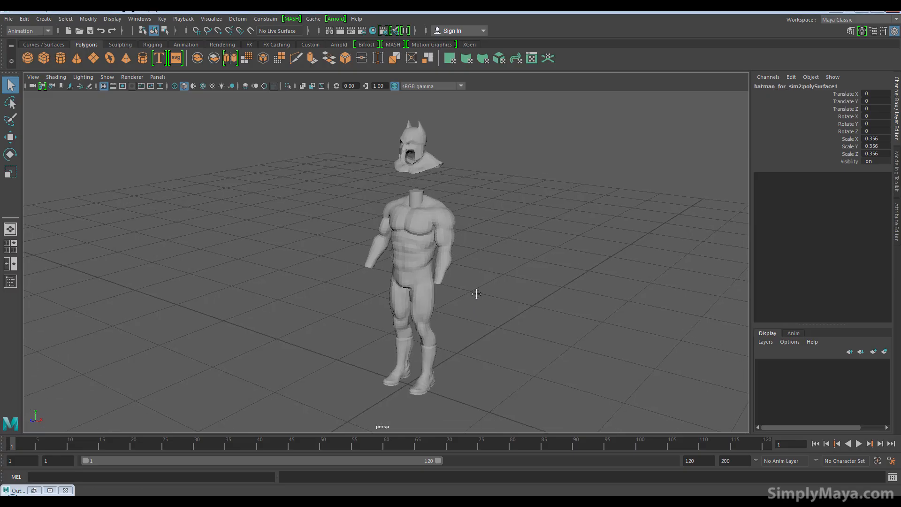
- Switch to Maya and import batman_cloth.obj from the project's data folder into the Batman scene
click(476, 294)
click(422, 314)
mouse_move(465, 322)
alt+mouse_down()
mouse_move(453, 326)
mouse_move(465, 322)
alt+mouse_up()
alt+middle_drag(464, 212, 461, 221)
alt+drag(452, 232, 477, 230)
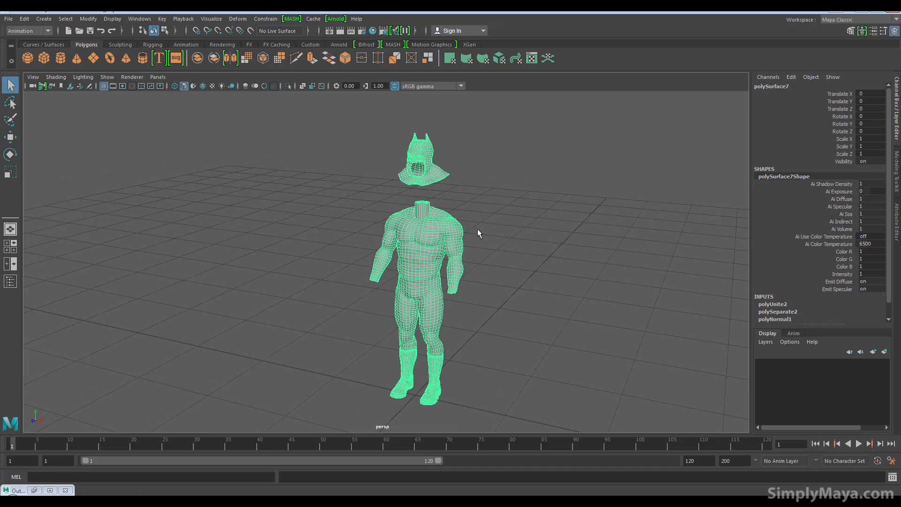
click(493, 213)
click(9, 19)
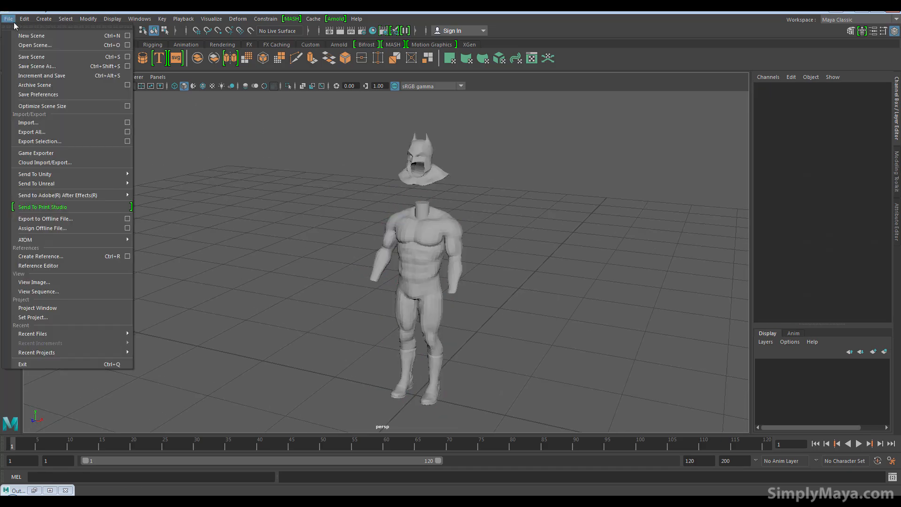
click(42, 123)
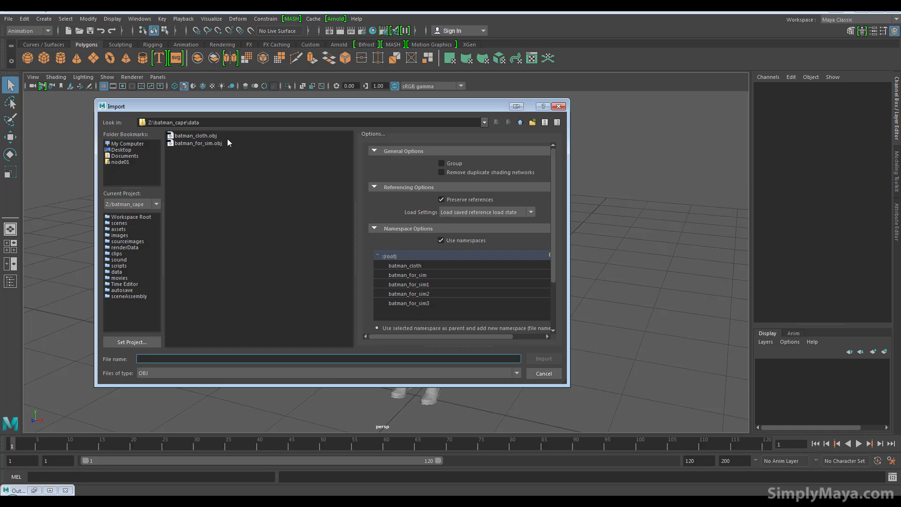
click(201, 137)
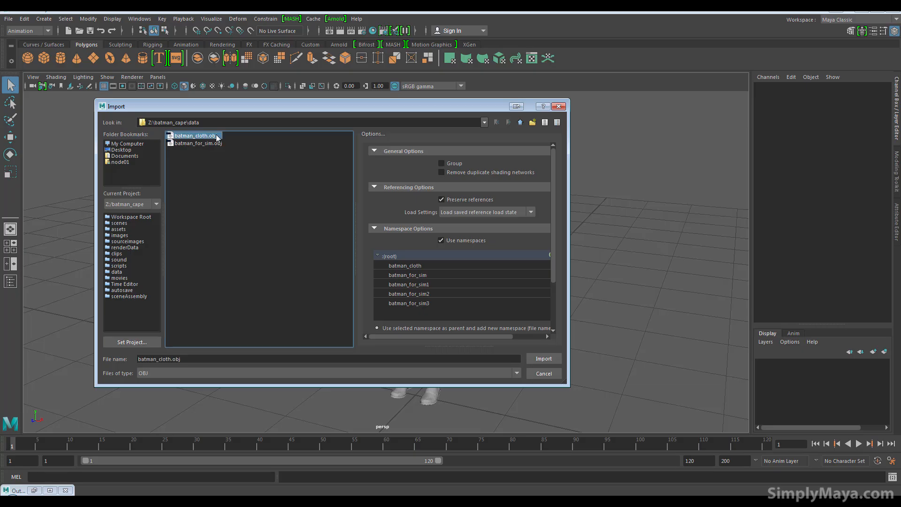
double_click(202, 137)
- Inspect how the imported cape mesh fits around the body's chest, shoulders and back
alt+drag(325, 211, 344, 263)
click(345, 263)
alt+drag(409, 289, 314, 285)
alt+right_drag(314, 285, 788, 329)
alt+right_drag(412, 282, 515, 289)
alt+middle_drag(392, 300, 460, 375)
alt+middle_drag(445, 180, 473, 202)
alt+right_drag(472, 202, 352, 274)
alt+drag(351, 274, 378, 283)
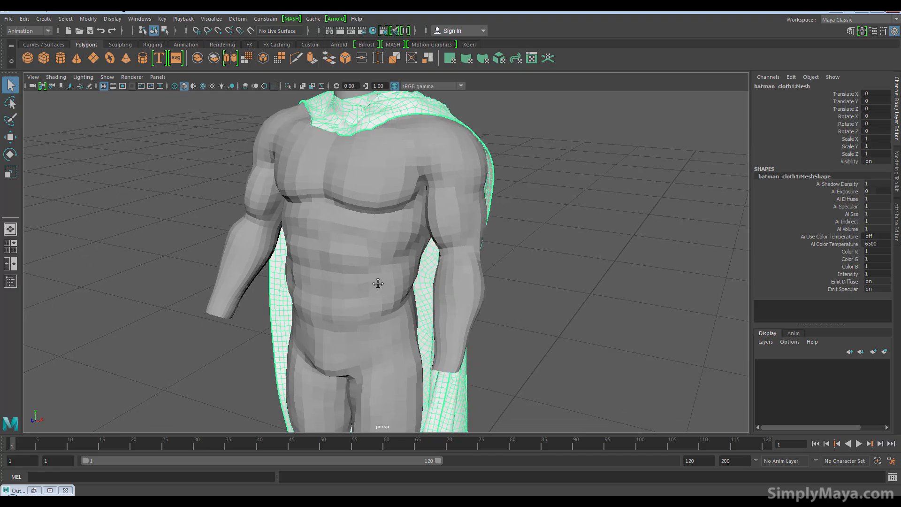
alt+middle_drag(378, 283, 364, 214)
alt+right_drag(416, 275, 210, 281)
alt+drag(209, 282, 488, 278)
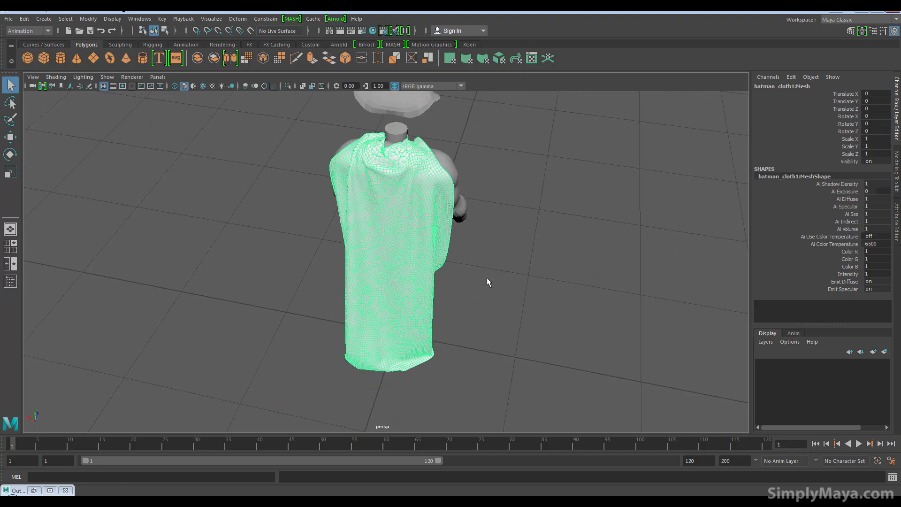
alt+drag(425, 208, 439, 188)
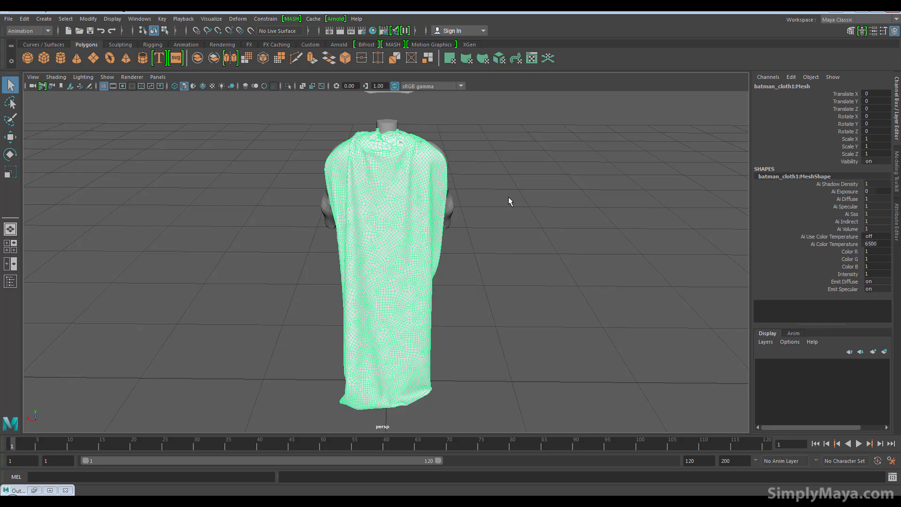
alt+drag(508, 196, 302, 239)
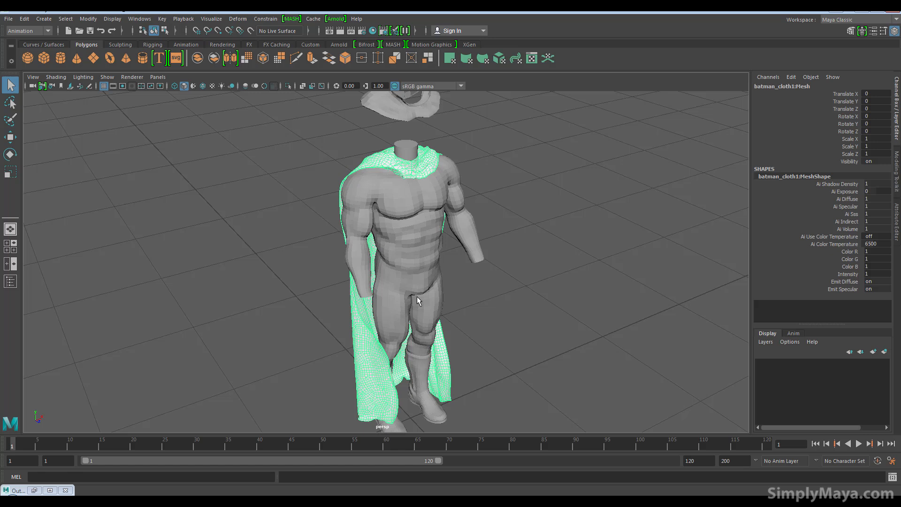
- Examine the cape's folds and quad topology from the side and front, then deselect it
mouse_move(416, 297)
alt+mouse_down()
mouse_move(498, 287)
mouse_move(420, 281)
alt+mouse_up()
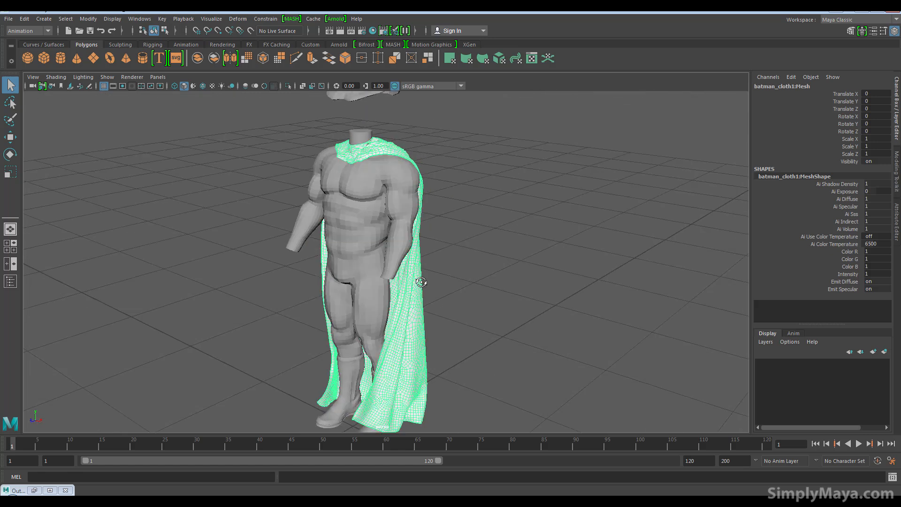
alt+middle_drag(393, 186, 394, 160)
alt+right_drag(394, 229, 458, 266)
alt+drag(458, 266, 309, 275)
click(454, 240)
click(400, 279)
alt+right_drag(308, 276, 559, 291)
alt+middle_drag(558, 291, 552, 318)
alt+drag(552, 318, 490, 321)
alt+drag(471, 211, 453, 199)
alt+drag(394, 252, 441, 246)
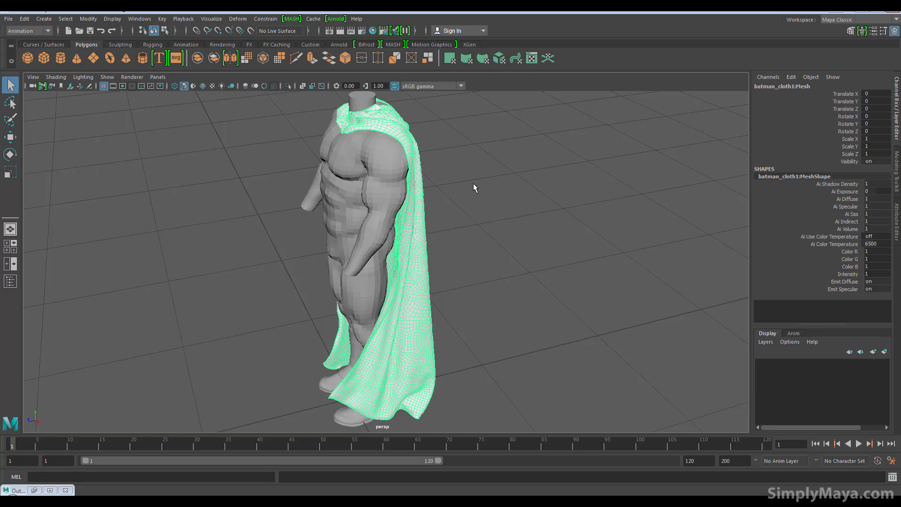
mouse_move(511, 215)
alt+mouse_down()
mouse_move(456, 246)
mouse_move(505, 229)
alt+mouse_up()
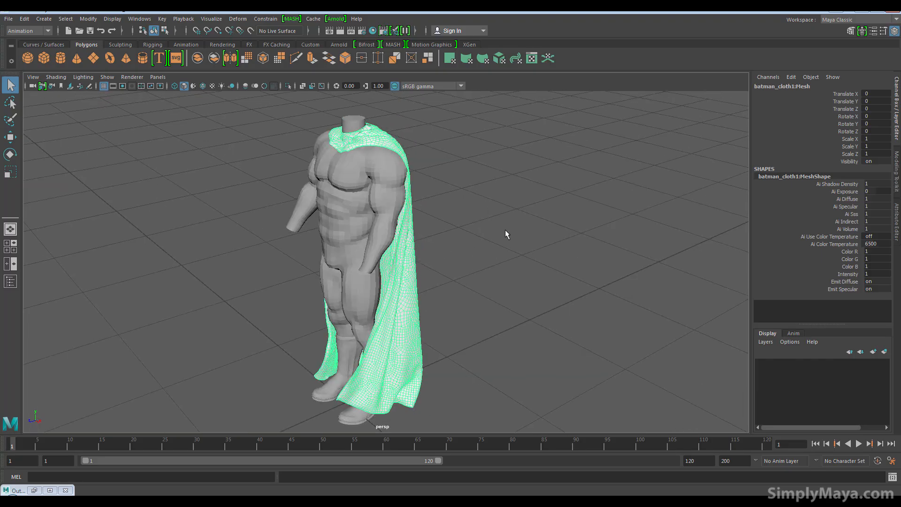
click(552, 224)
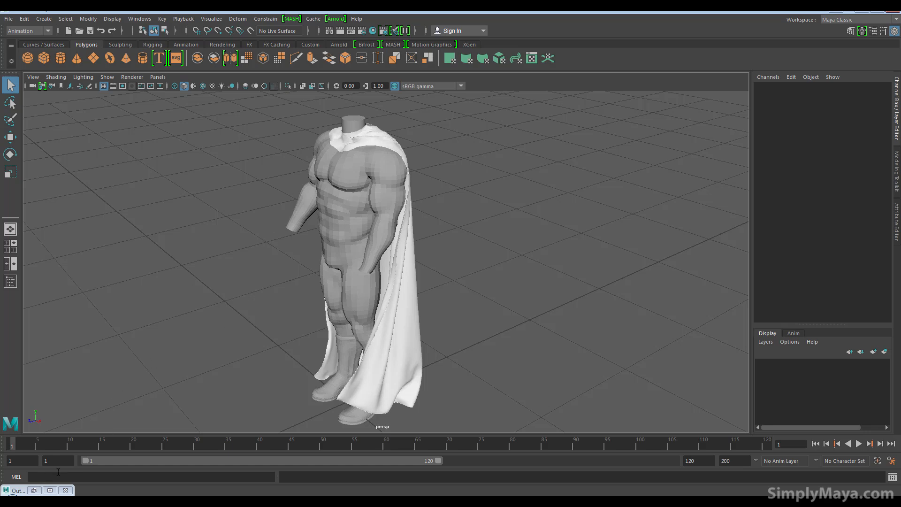
- Restore the Outliner, select the batman_for_sim2:polySurface1 group, and compare its scale with the value noted in TextPad
click(29, 488)
click(30, 490)
click(33, 490)
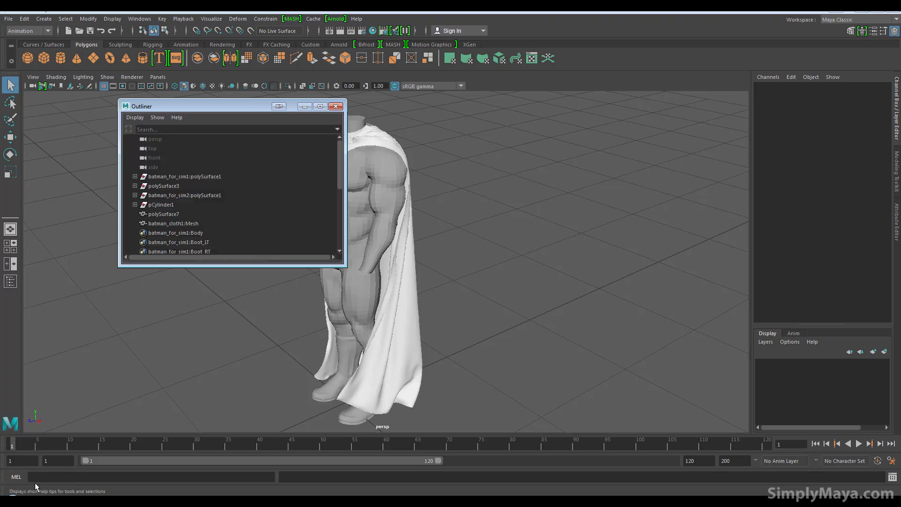
click(150, 196)
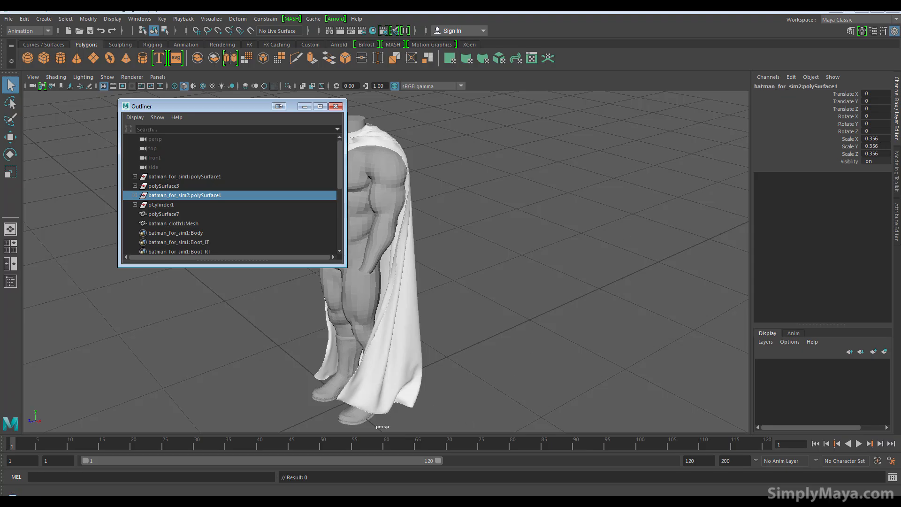
click(281, 500)
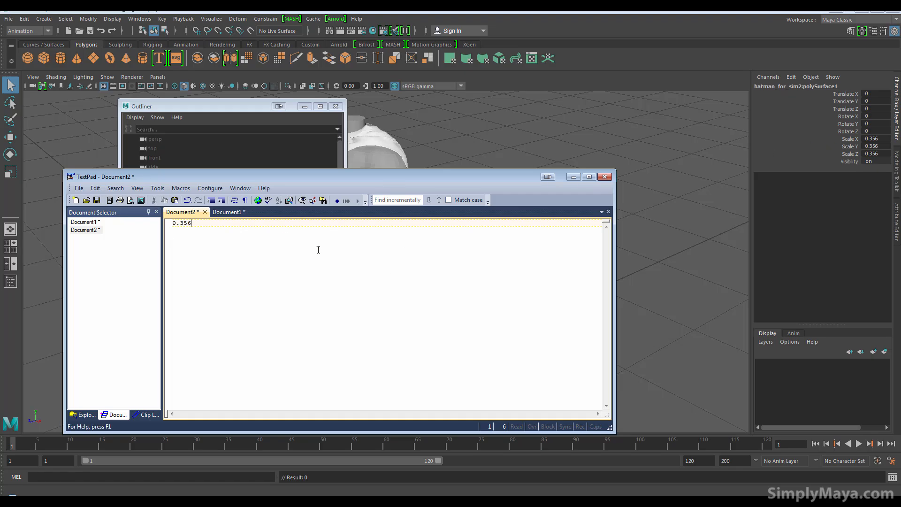
click(573, 177)
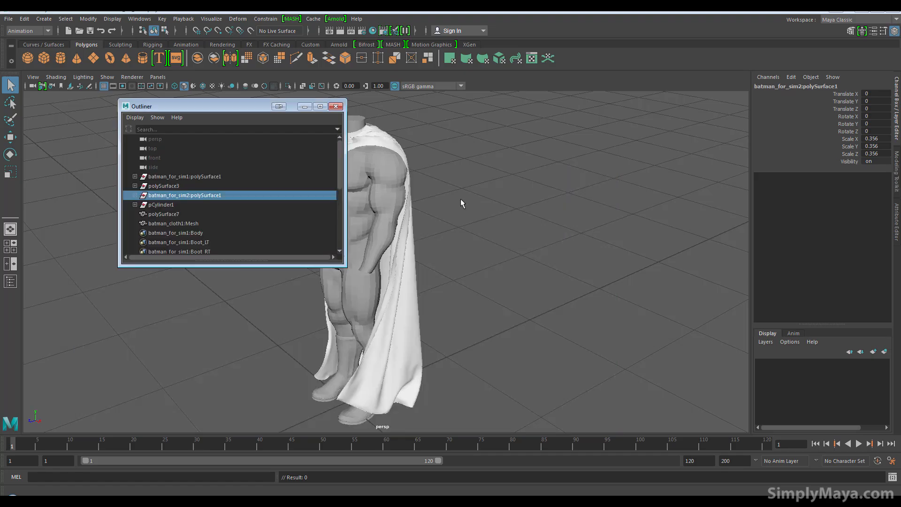
- Parent the batman_cloth1:Mesh cape under the batman_for_sim2:polySurface1 group
click(389, 179)
scroll(433, 175, down, 4)
scroll(443, 187, up, 2)
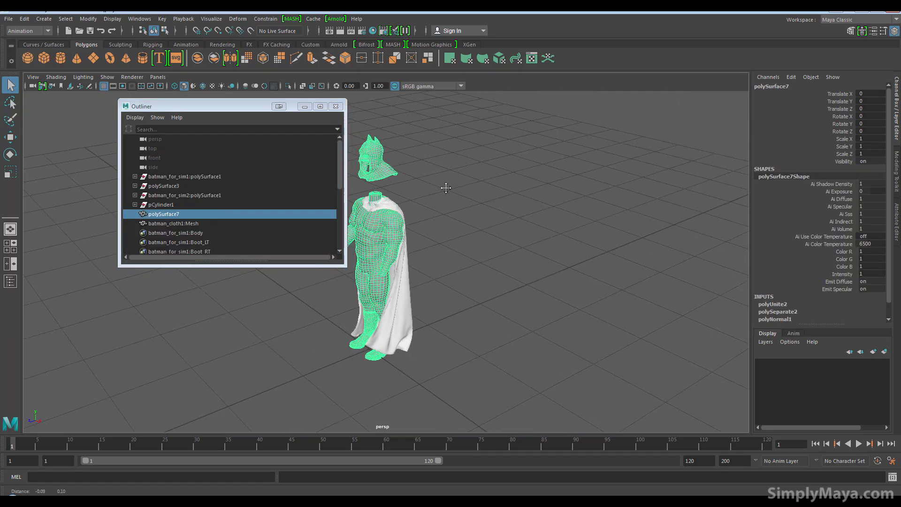
click(401, 211)
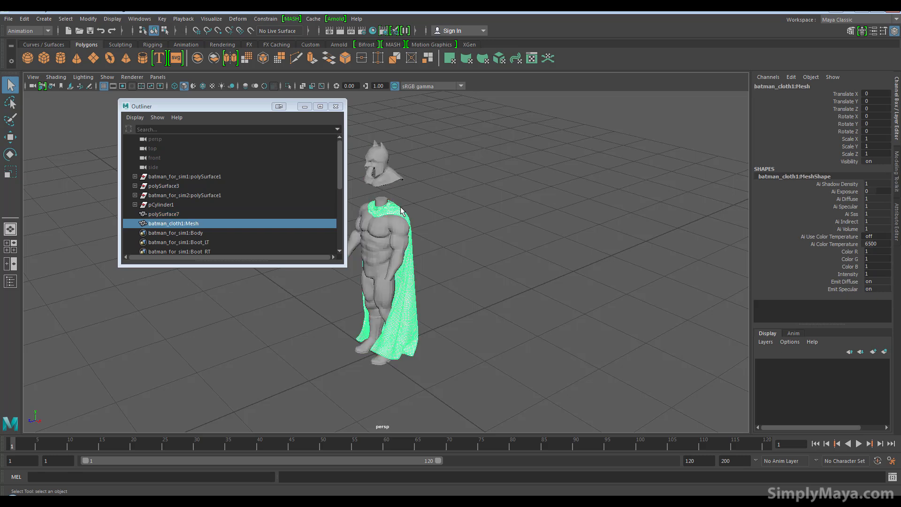
click(202, 225)
middle_drag(201, 229, 193, 200)
- Set the X, Y and Z scale of the batman_for_sim2:polySurface1 group to 1 and check the body mesh against the cape
click(192, 195)
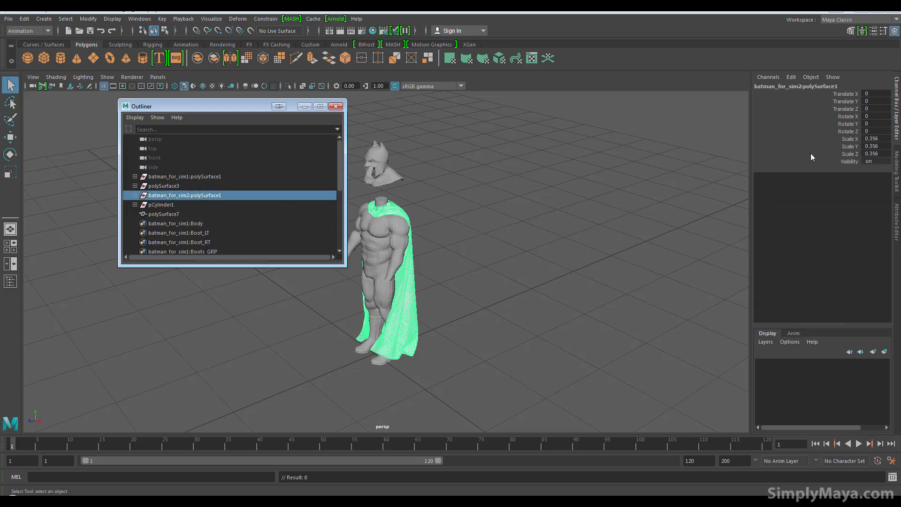
drag(881, 139, 885, 155)
text(1)
key(Return)
alt+right_drag(521, 206, 426, 209)
alt+middle_drag(426, 209, 458, 312)
alt+drag(471, 313, 480, 308)
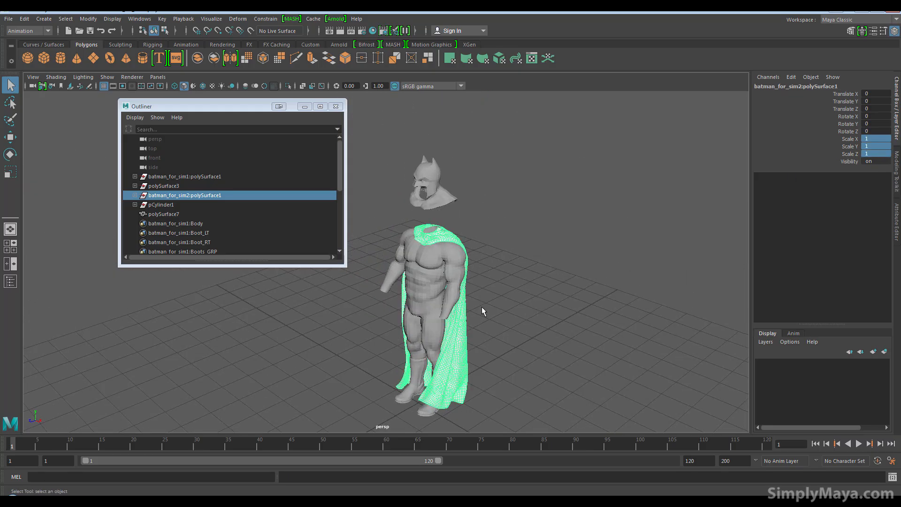
click(446, 281)
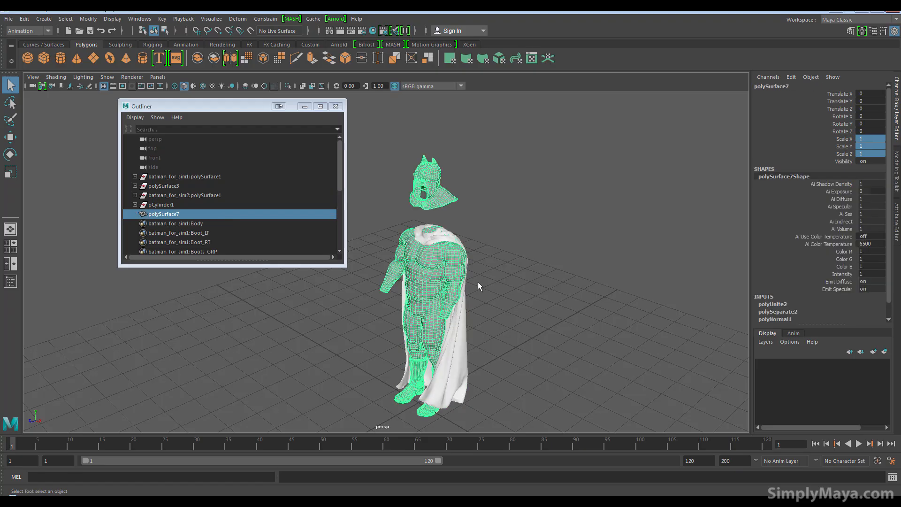
- Delete the polySurface7 body mesh from the scene and close the Outliner
key(Delete)
alt+drag(511, 257, 602, 256)
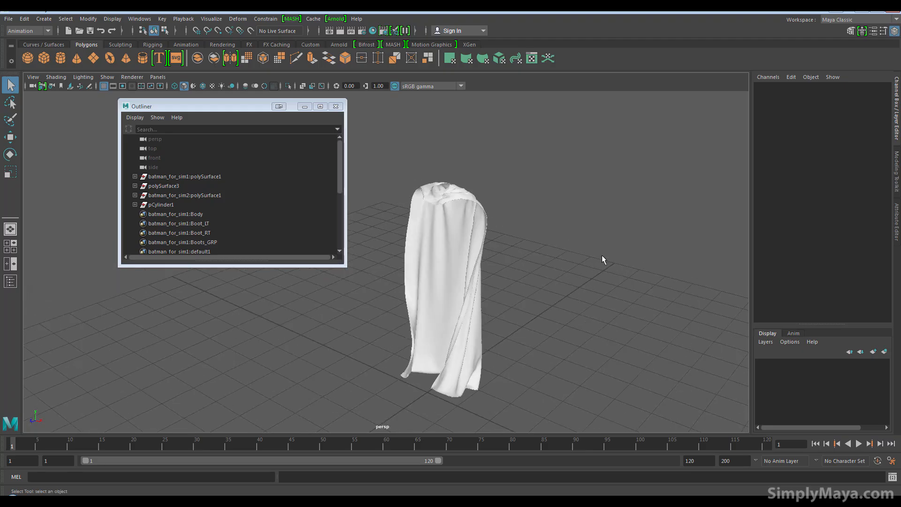
click(336, 106)
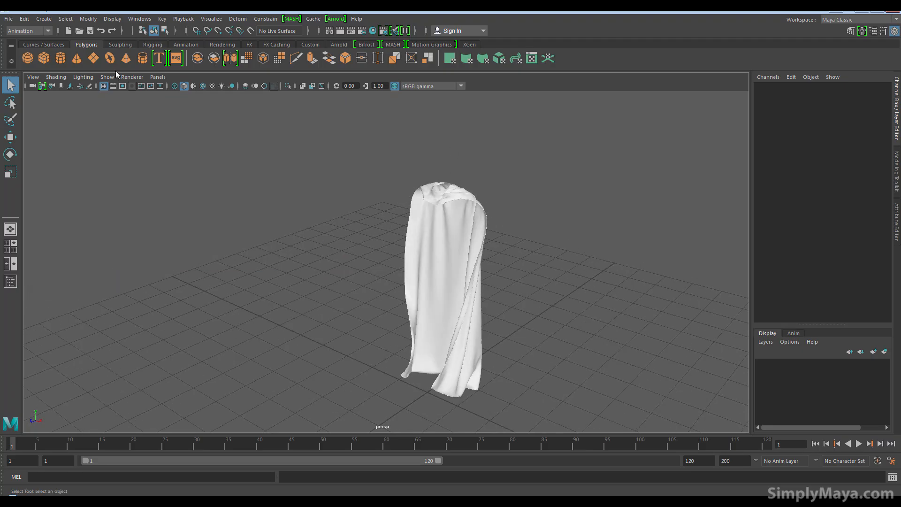
- Import the batman_for_sim.obj body model from the project's data folder
click(8, 18)
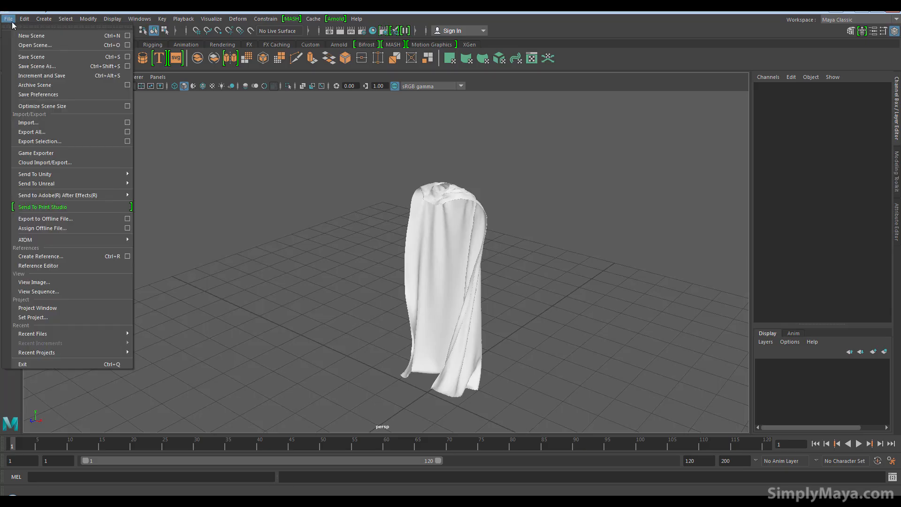
click(47, 122)
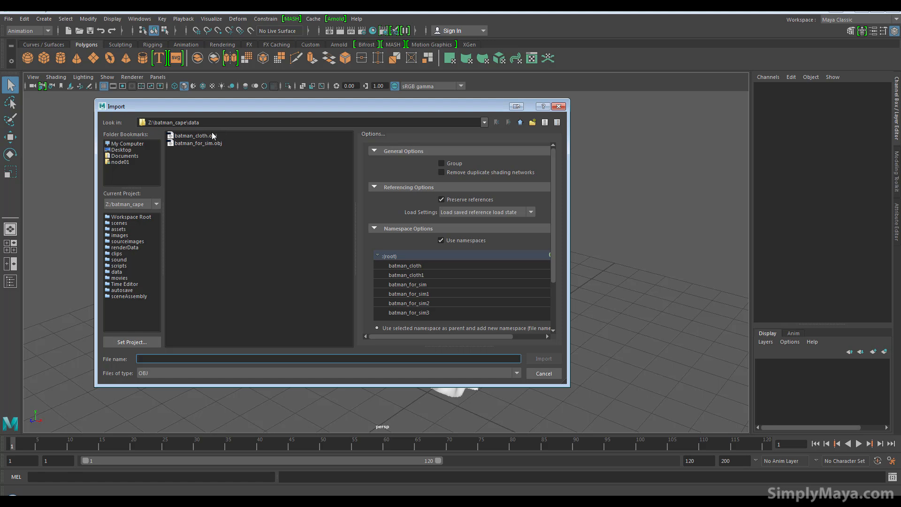
double_click(203, 144)
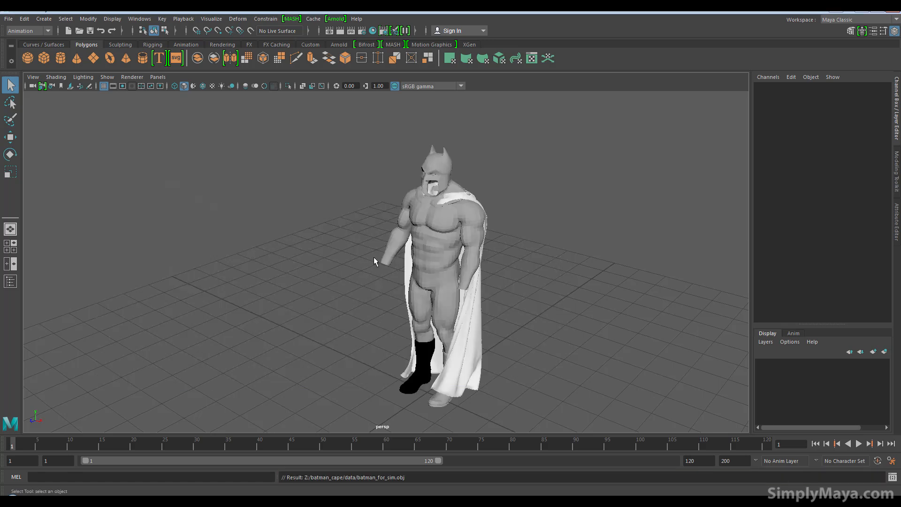
- Examine how the cape meets the imported body around the neck, shoulders and back
alt+drag(373, 257, 479, 258)
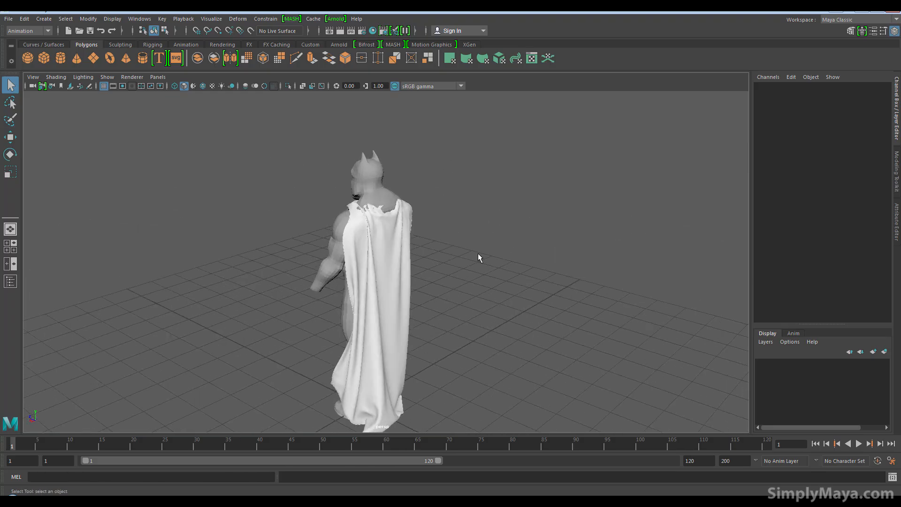
click(392, 242)
alt+drag(412, 241, 286, 255)
alt+right_drag(286, 256, 613, 272)
alt+drag(613, 271, 447, 258)
alt+drag(468, 158, 522, 211)
click(505, 230)
scroll(505, 230, up, 10)
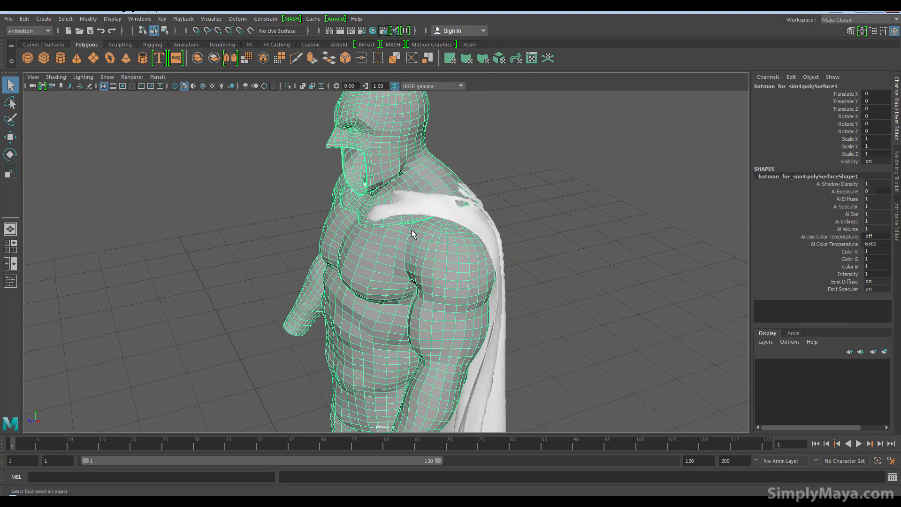
alt+drag(472, 290, 441, 259)
alt+drag(387, 111, 352, 244)
- Set the X, Y and Z scale of the batman_cloth1:Mesh cape to 2.805
click(330, 227)
key(r)
scroll(335, 261, down, 6)
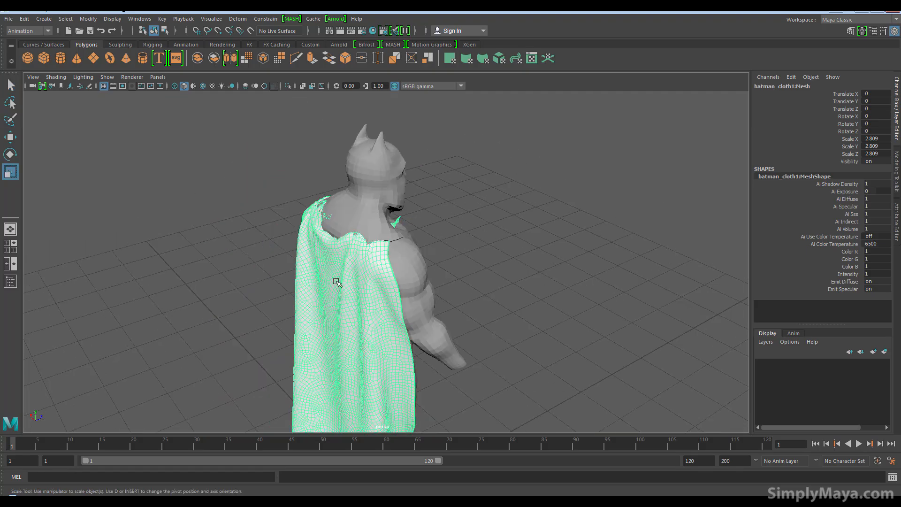
alt+middle_drag(338, 281, 358, 170)
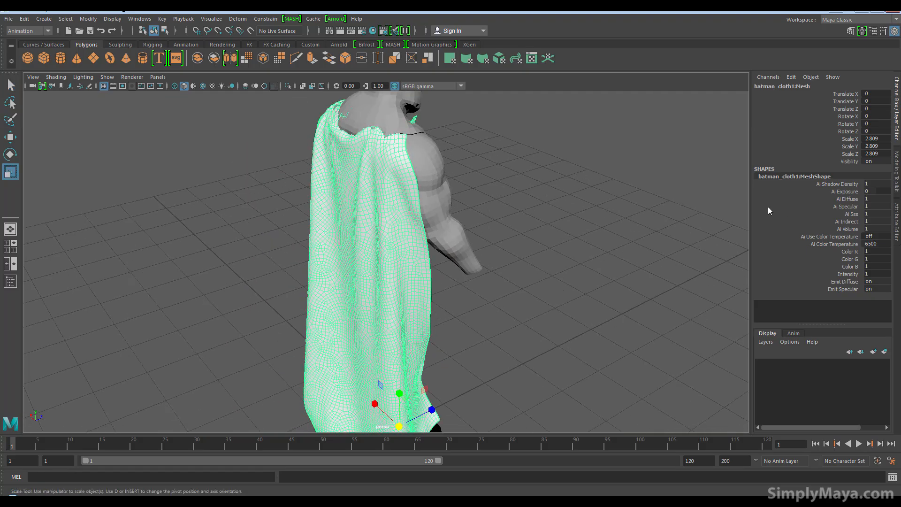
double_click(872, 139)
click(875, 139)
double_click(880, 154)
key(BackSpace)
text(0)
key(Return)
drag(879, 139, 885, 153)
double_click(884, 153)
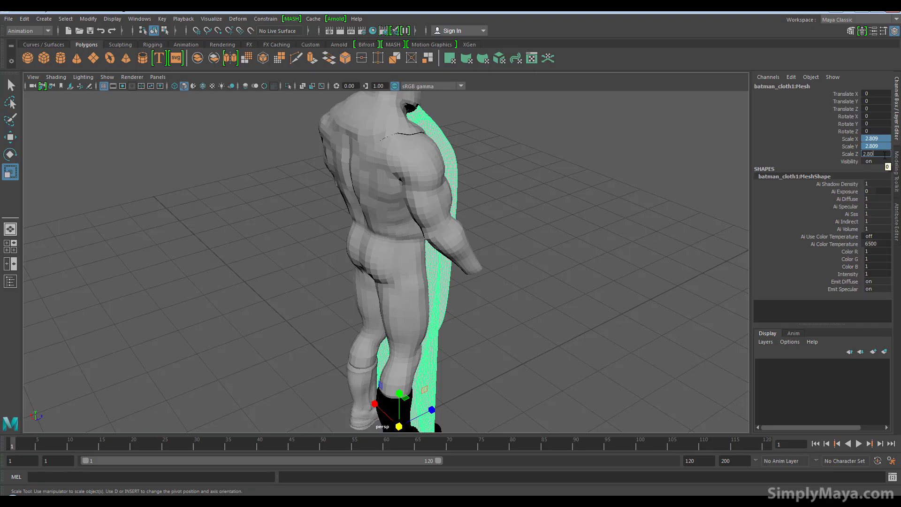
key(Return)
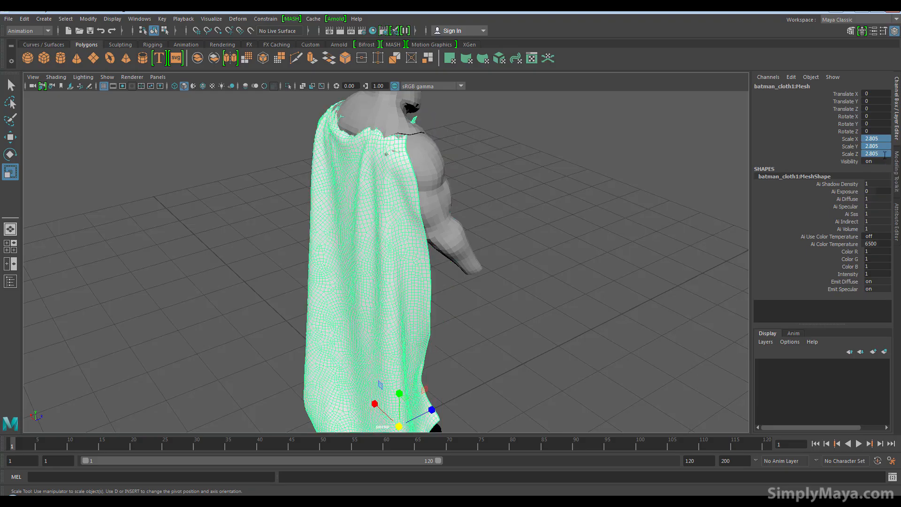
- Check the rescaled cape's fit at the collar and shoulders, then over the whole figure
click(539, 167)
alt+drag(539, 167, 551, 238)
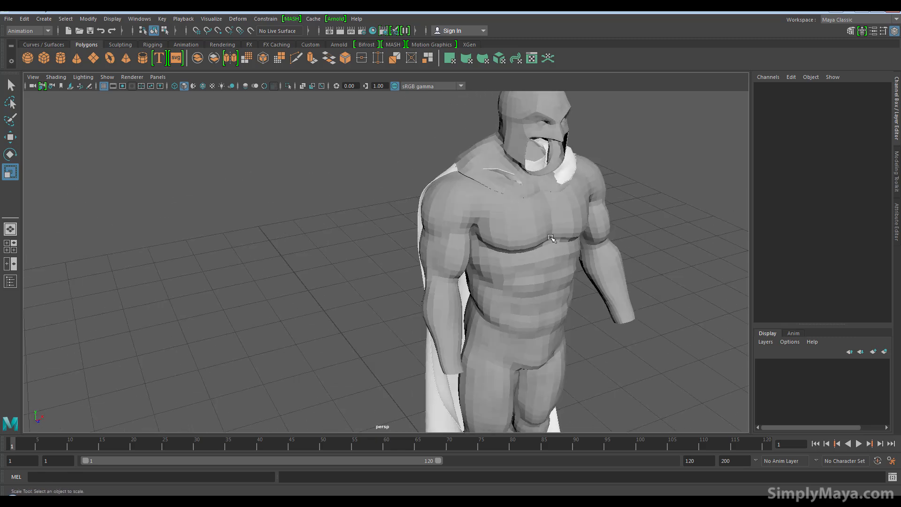
click(519, 196)
alt+drag(478, 237, 497, 237)
alt+middle_drag(498, 237, 471, 282)
alt+drag(471, 282, 393, 319)
alt+right_drag(394, 319, 292, 334)
alt+drag(291, 333, 527, 279)
click(420, 333)
alt+right_drag(546, 246, 515, 262)
alt+drag(504, 326, 454, 272)
click(439, 348)
click(522, 315)
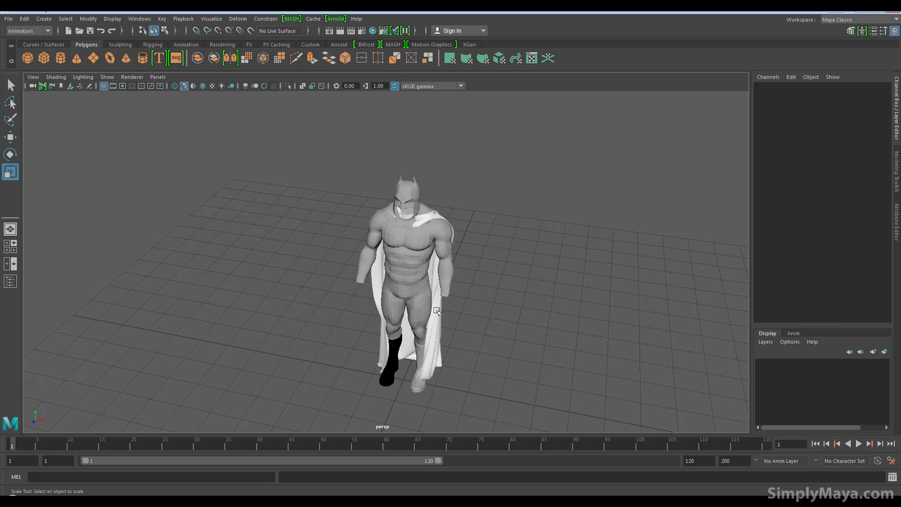
- Try shrinking the cape uniformly to a scale of about 2.791
click(436, 311)
drag(404, 379, 272, 366)
drag(351, 376, 355, 381)
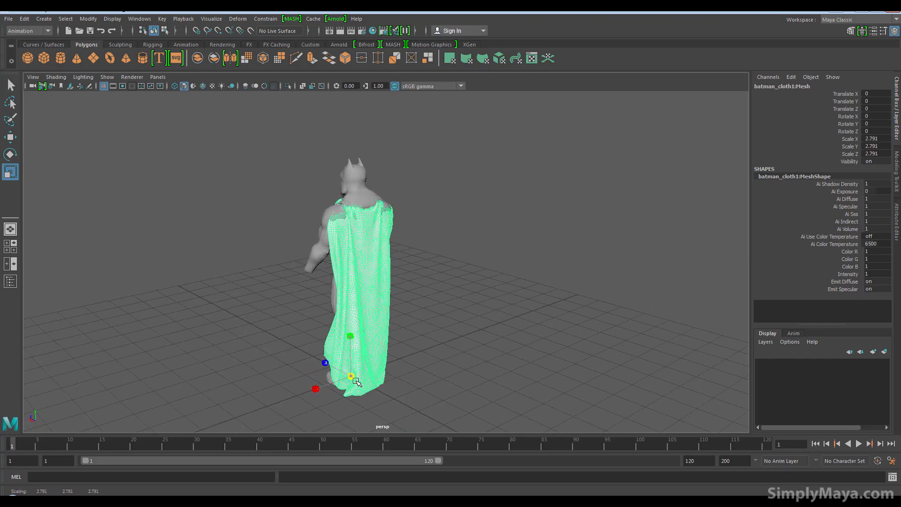
- Examine the cape on the body from the front, at the feet and from behind, then deselect it
alt+drag(402, 272, 356, 267)
click(442, 206)
alt+drag(443, 207, 481, 206)
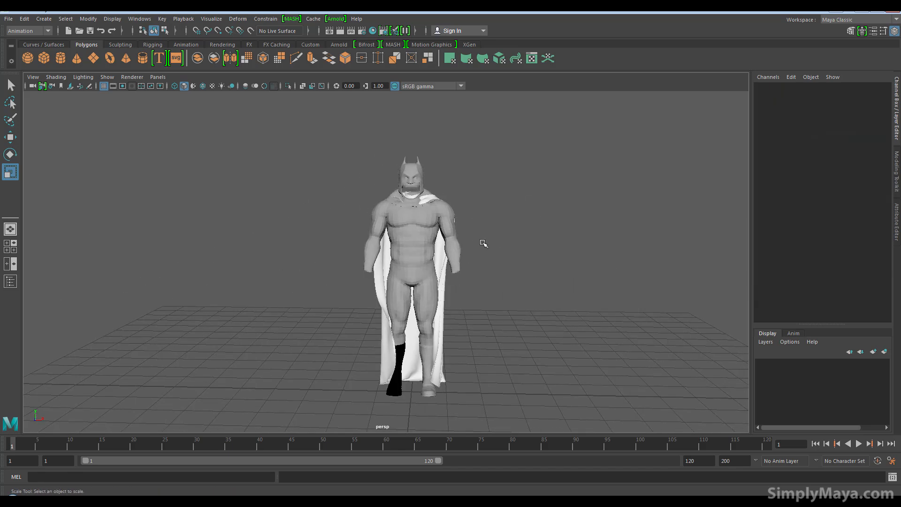
alt+drag(502, 263, 438, 287)
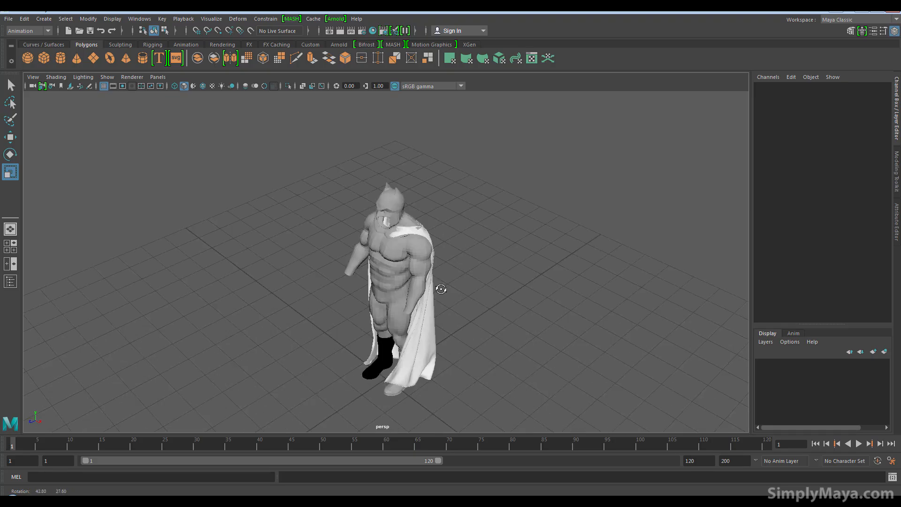
click(432, 341)
mouse_move(473, 328)
alt+right_down()
mouse_move(456, 324)
mouse_move(490, 334)
mouse_move(480, 320)
alt+right_up()
alt+middle_drag(481, 320, 505, 300)
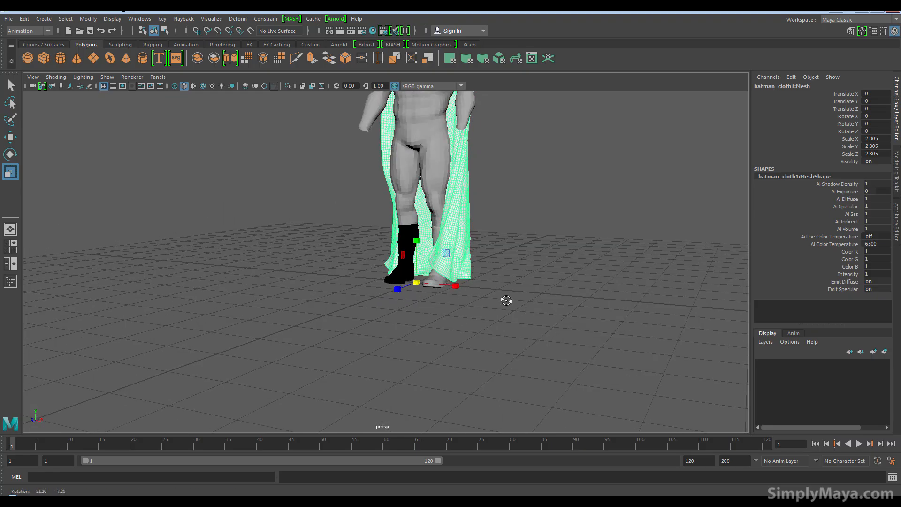
alt+middle_drag(480, 203, 455, 353)
alt+drag(455, 353, 502, 335)
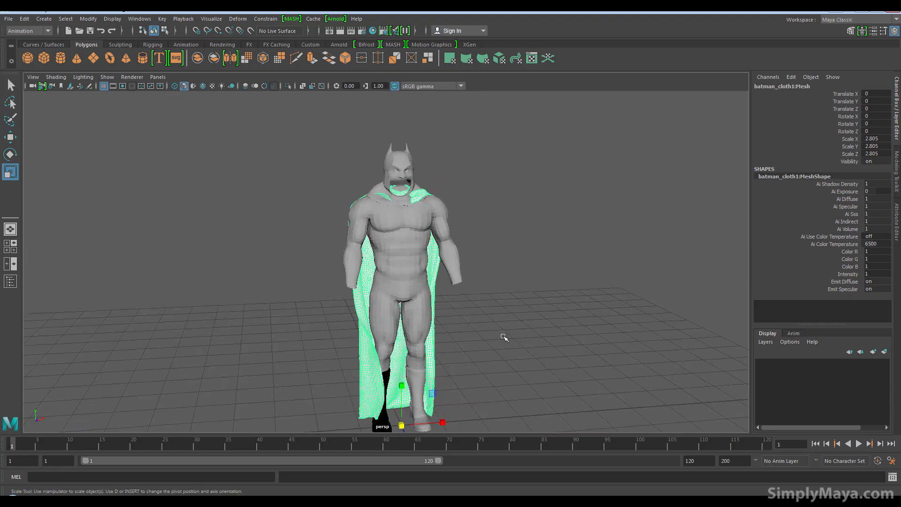
alt+drag(332, 211, 434, 227)
alt+drag(407, 289, 492, 298)
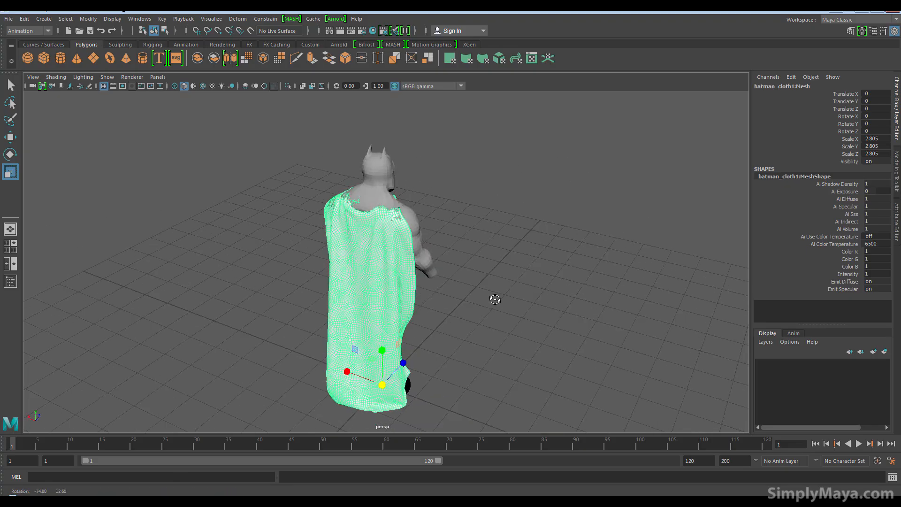
alt+drag(269, 311, 349, 304)
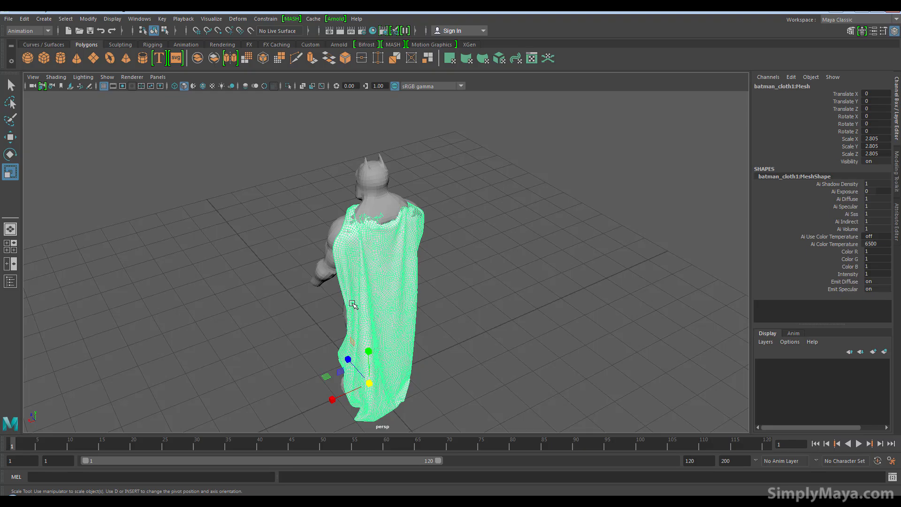
alt+drag(353, 304, 501, 284)
click(500, 286)
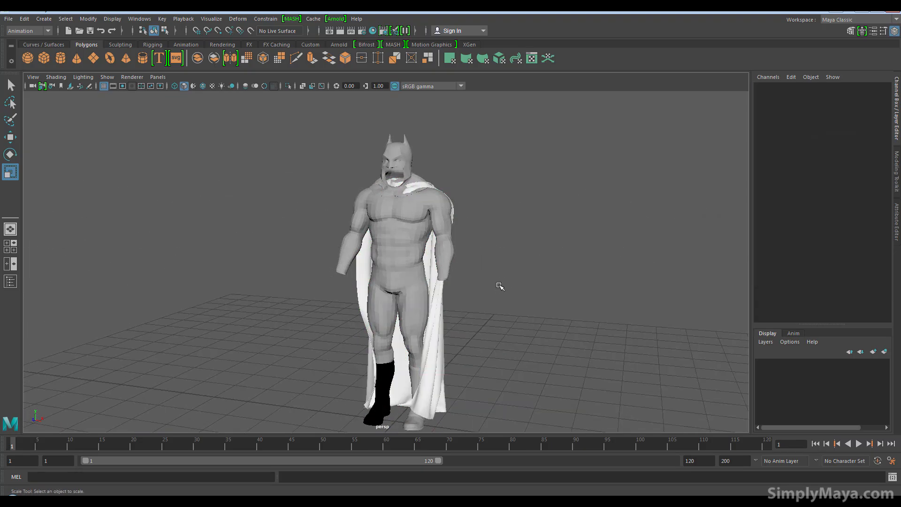
- Smooth the body mesh's faceted shading and correct the black boot, then reselect the body
click(408, 232)
alt+drag(487, 231, 442, 220)
click(508, 209)
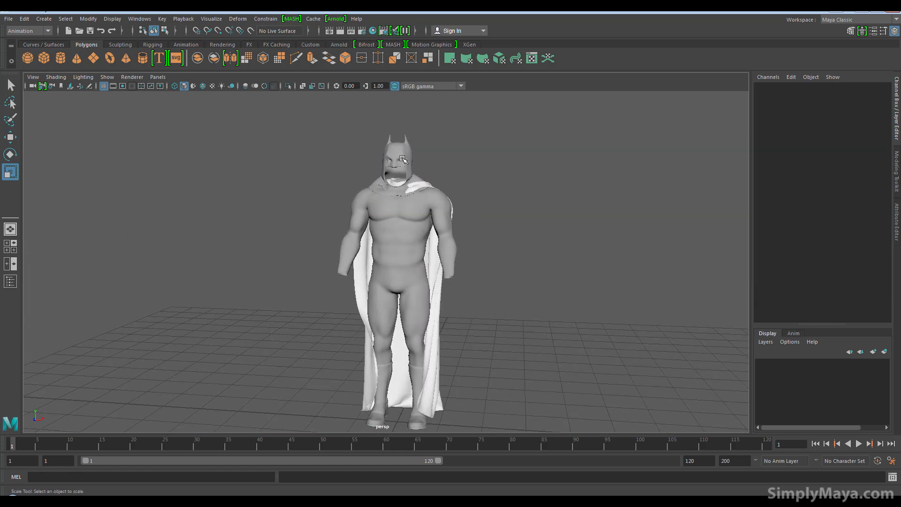
click(404, 159)
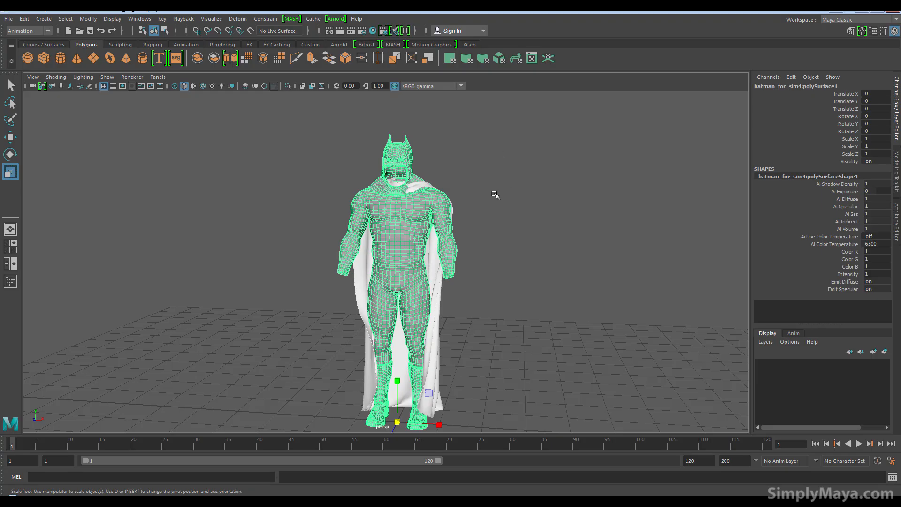